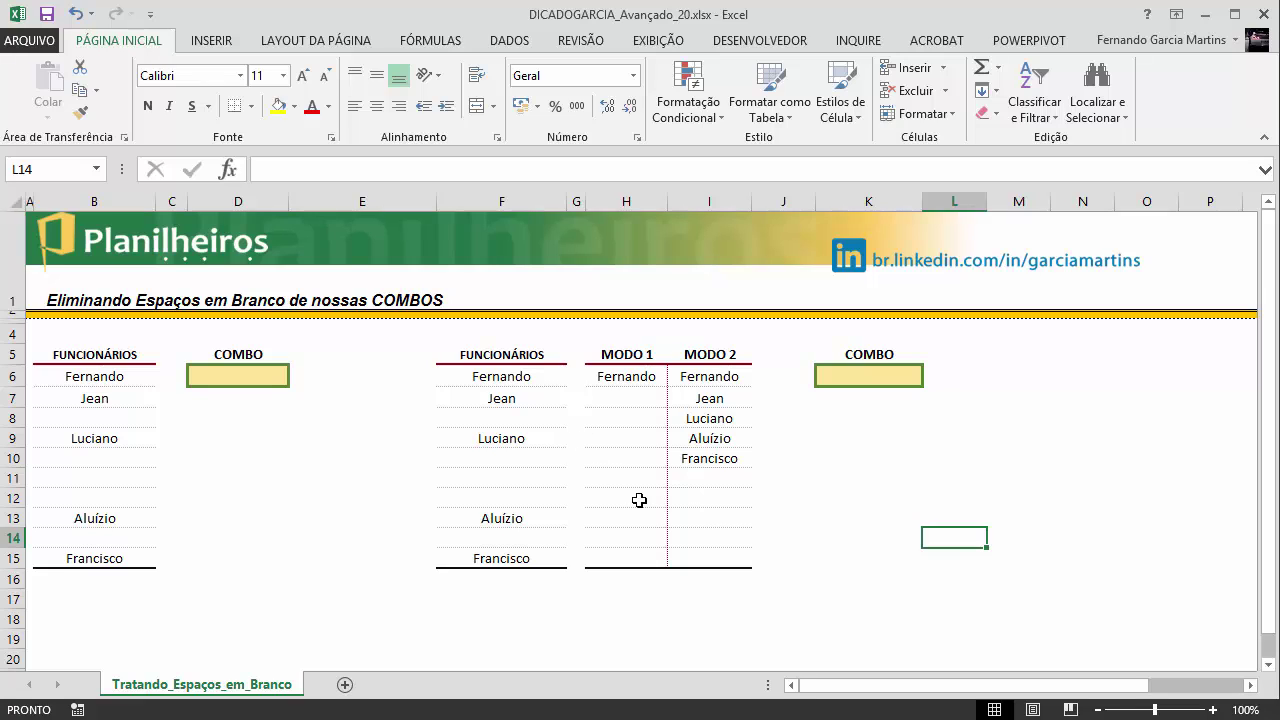
- Examine the employee list in B6:B15 and the COMBO cell D6
{"action": "left_click", "coordinate": [103, 380]}
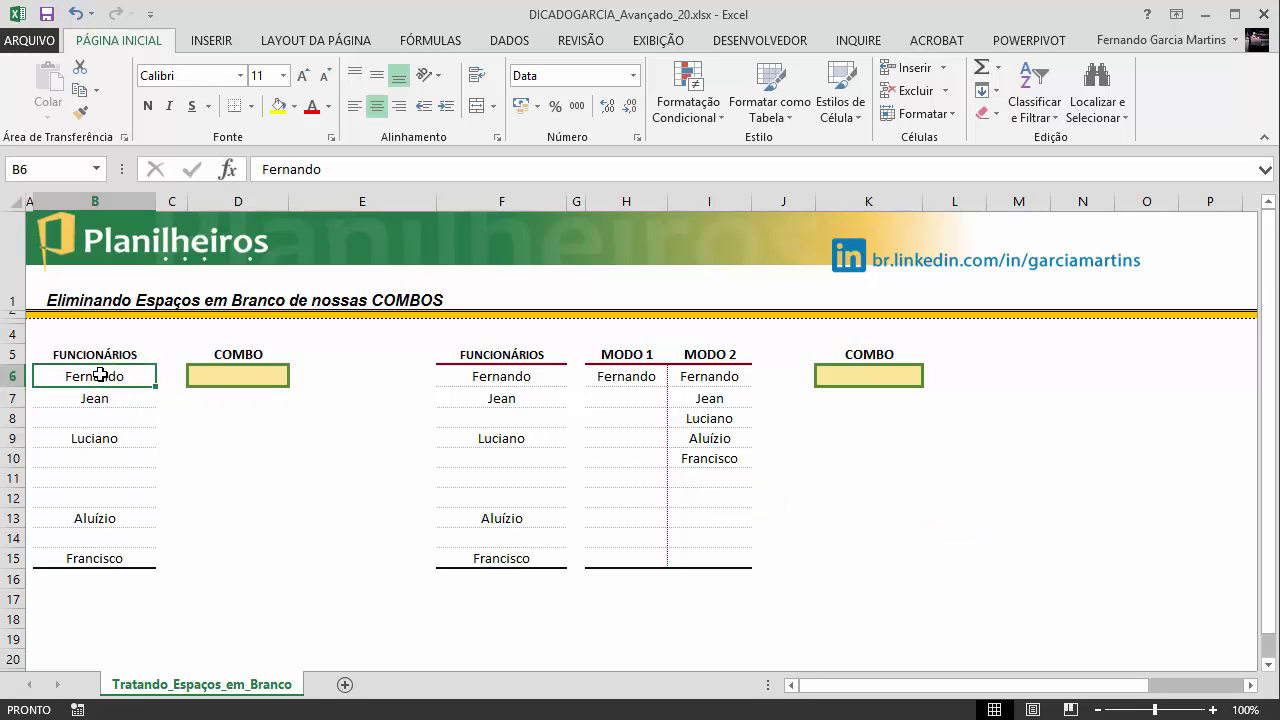
{"action": "left_click_drag", "start_coordinate": [100, 378], "coordinate": [100, 558]}
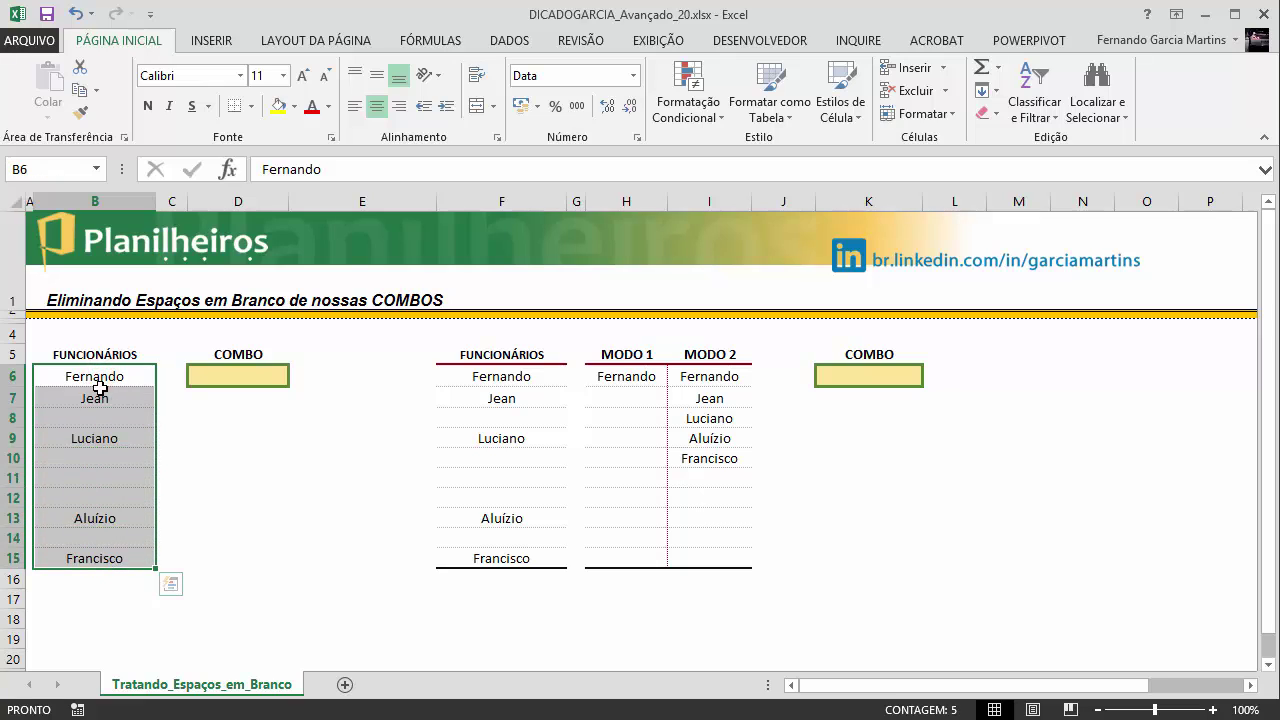
{"action": "left_click", "coordinate": [232, 373]}
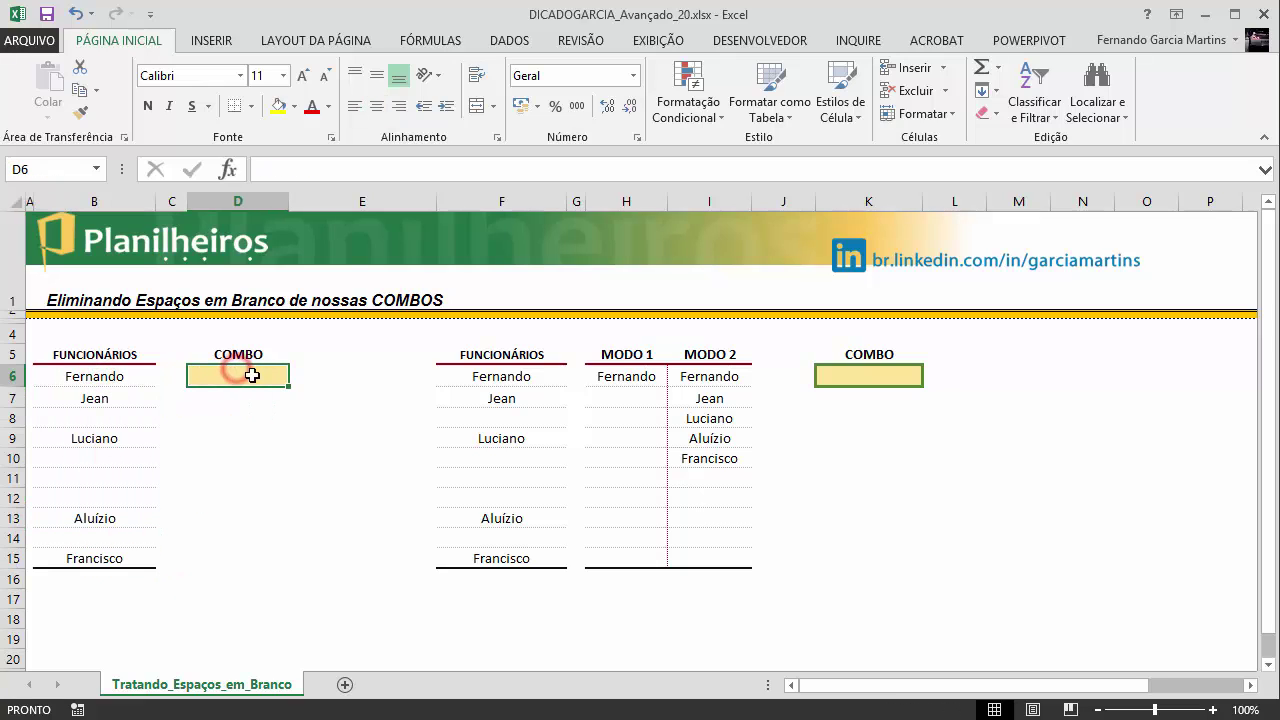
{"action": "left_click_drag", "start_coordinate": [92, 378], "coordinate": [99, 558]}
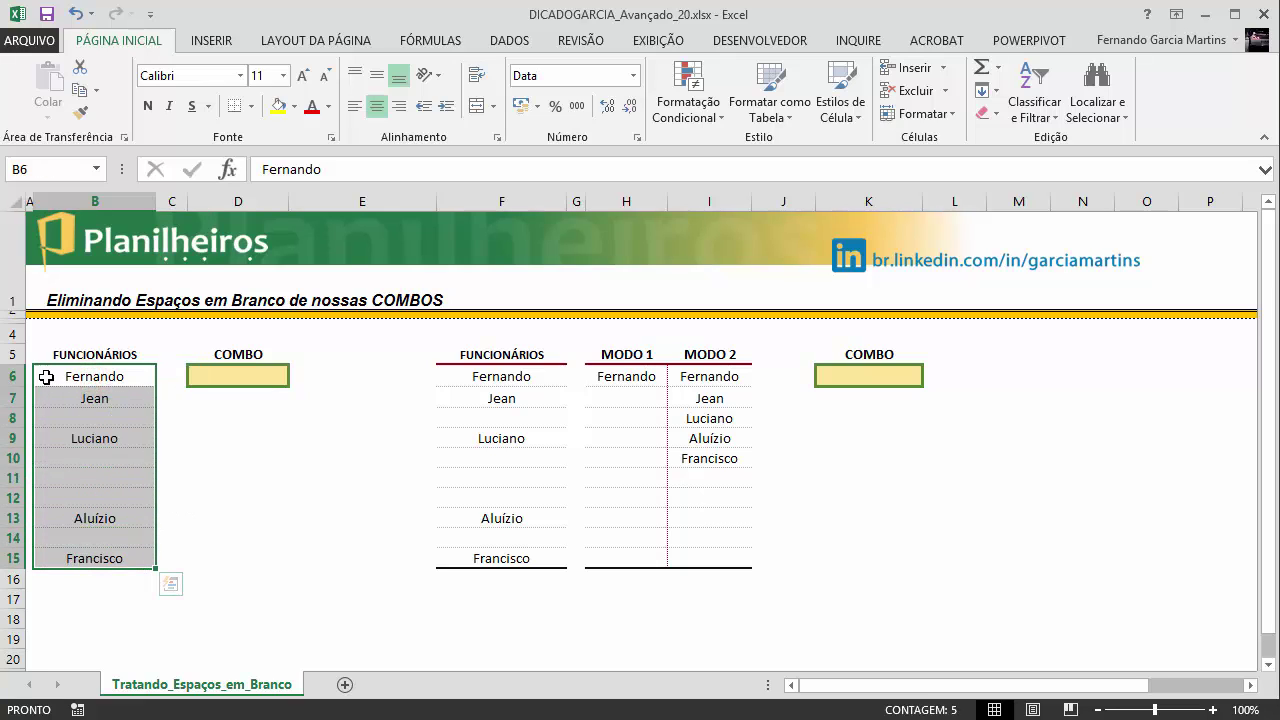
{"action": "left_click_drag", "start_coordinate": [68, 375], "coordinate": [78, 557]}
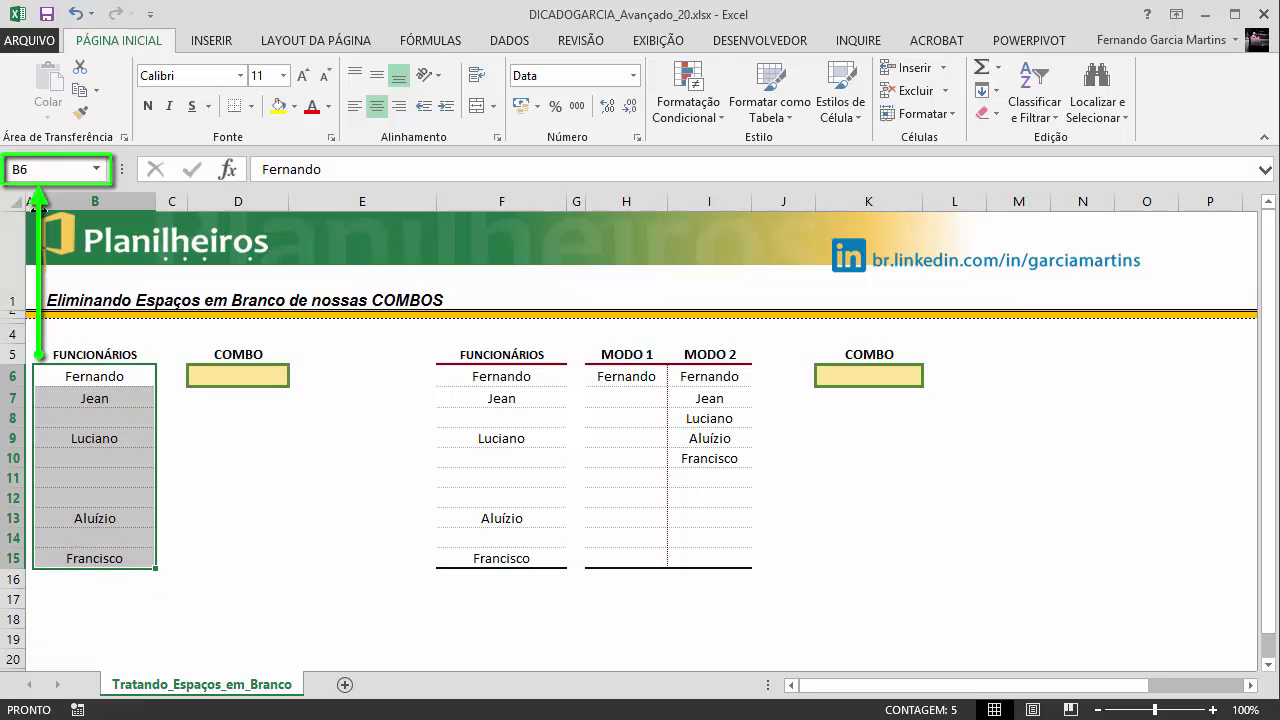
{"action": "left_click", "coordinate": [200, 437]}
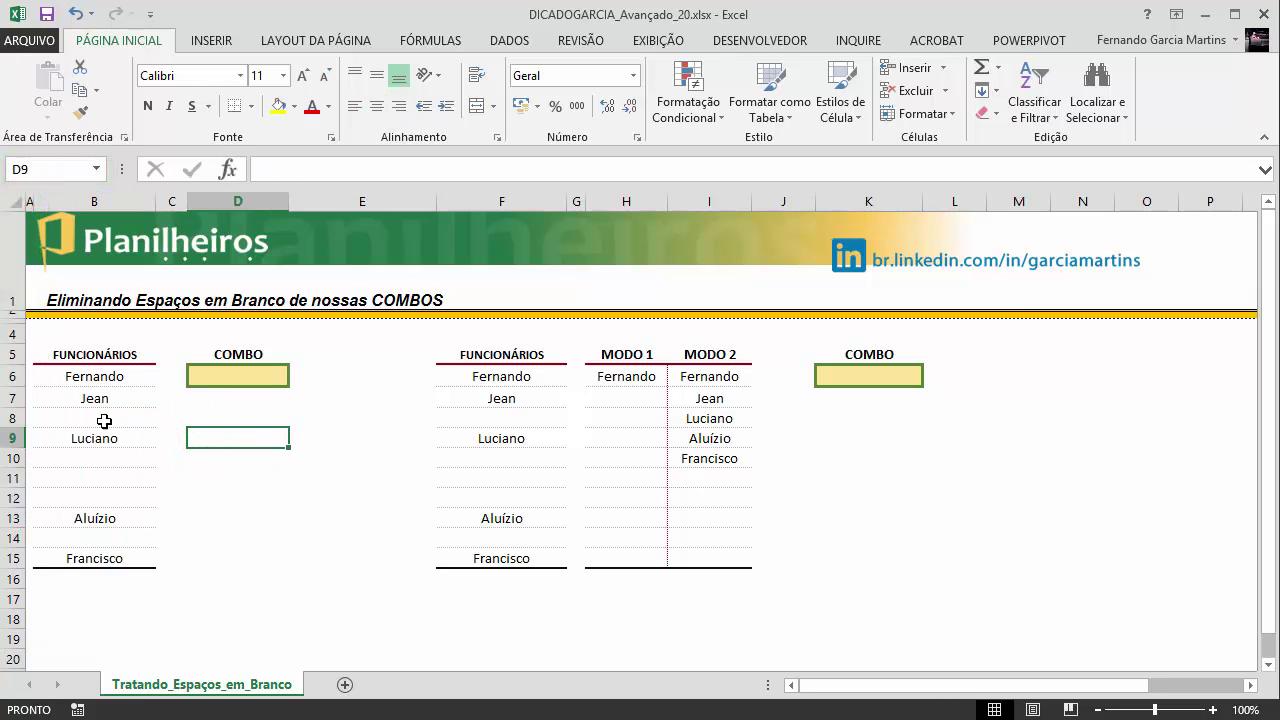
- Inspect the blank cells scattered through the employee list, B8, B10:B12 and B14, and the full range B6:B15
{"action": "left_click", "coordinate": [95, 415]}
{"action": "left_click", "coordinate": [94, 456]}
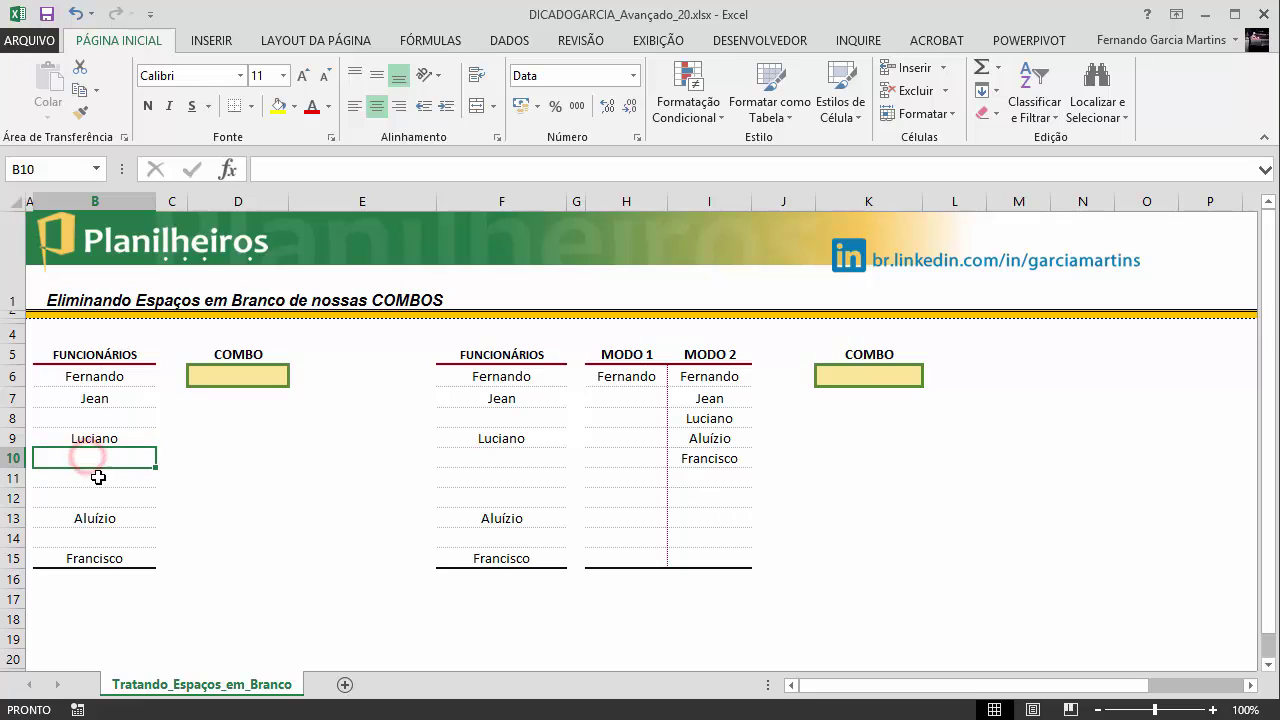
{"action": "left_click", "coordinate": [98, 477]}
{"action": "left_click", "coordinate": [99, 499]}
{"action": "left_click", "coordinate": [99, 536]}
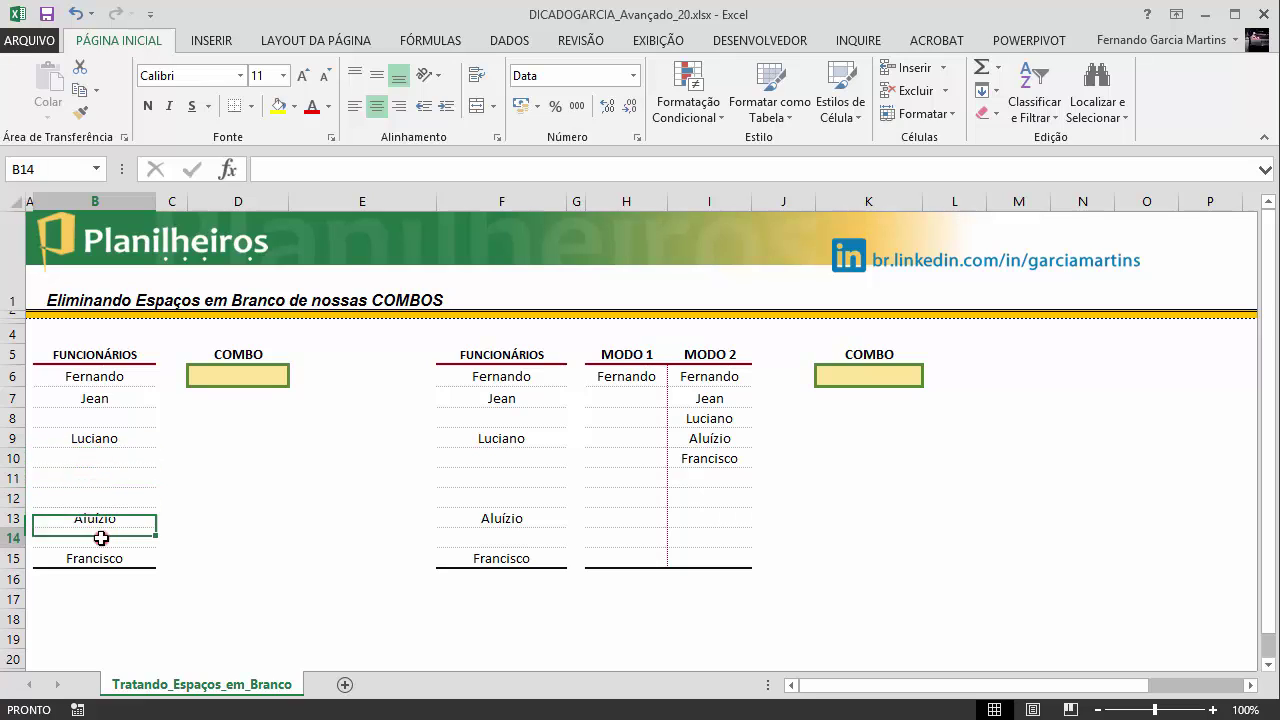
{"action": "left_click", "coordinate": [63, 495]}
{"action": "left_click", "coordinate": [78, 472]}
{"action": "left_click", "coordinate": [80, 455]}
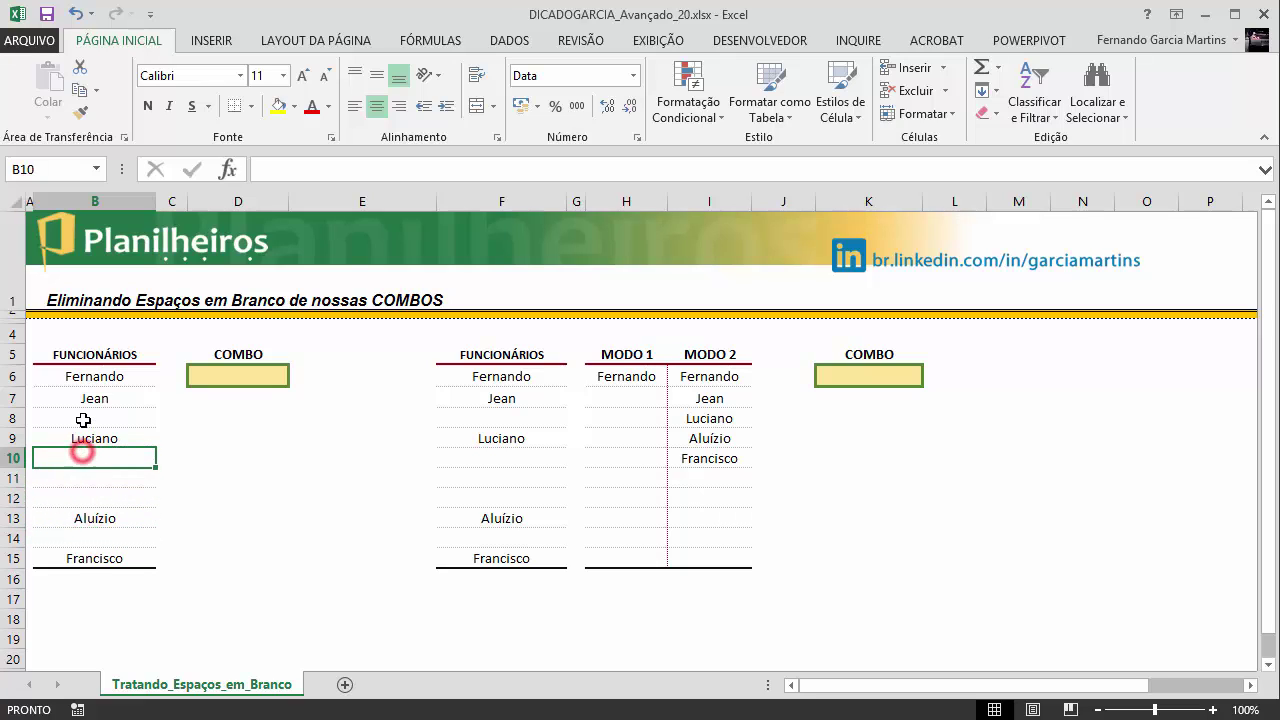
{"action": "left_click", "coordinate": [85, 418]}
{"action": "left_click", "coordinate": [90, 373]}
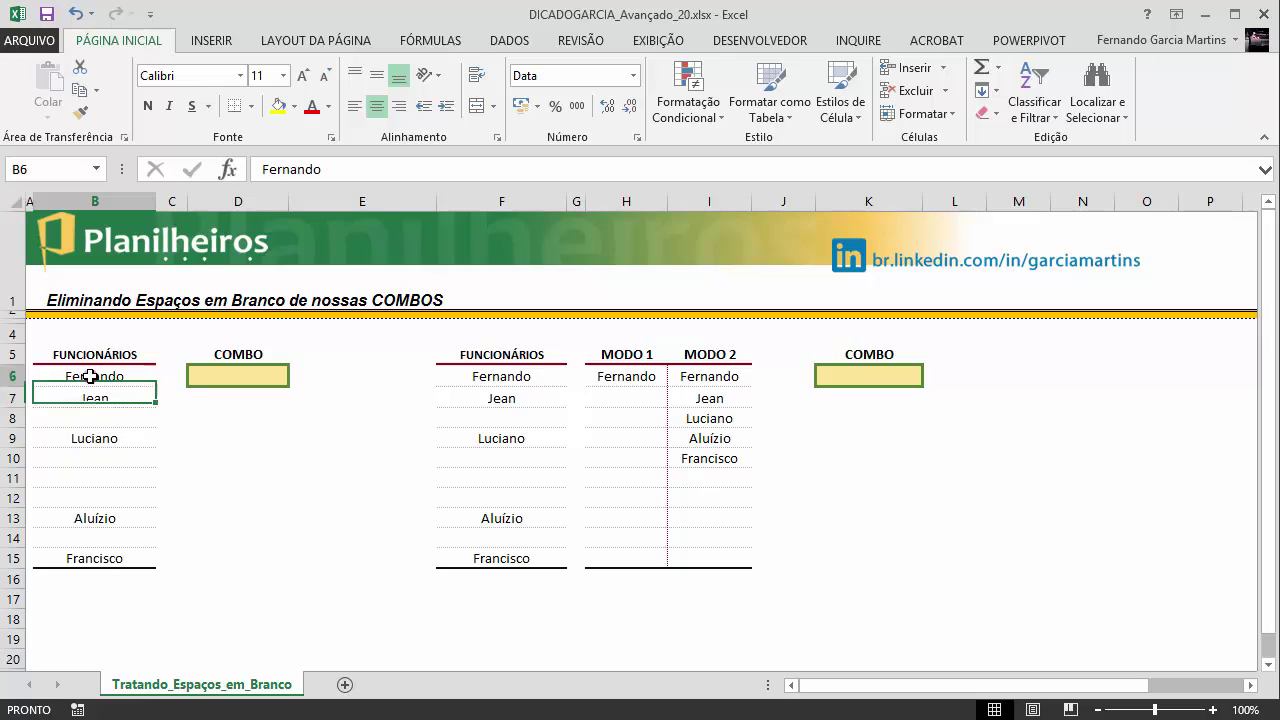
{"action": "left_click", "coordinate": [95, 560]}
{"action": "left_click_drag", "start_coordinate": [95, 560], "coordinate": [97, 376]}
{"action": "left_click", "coordinate": [235, 535]}
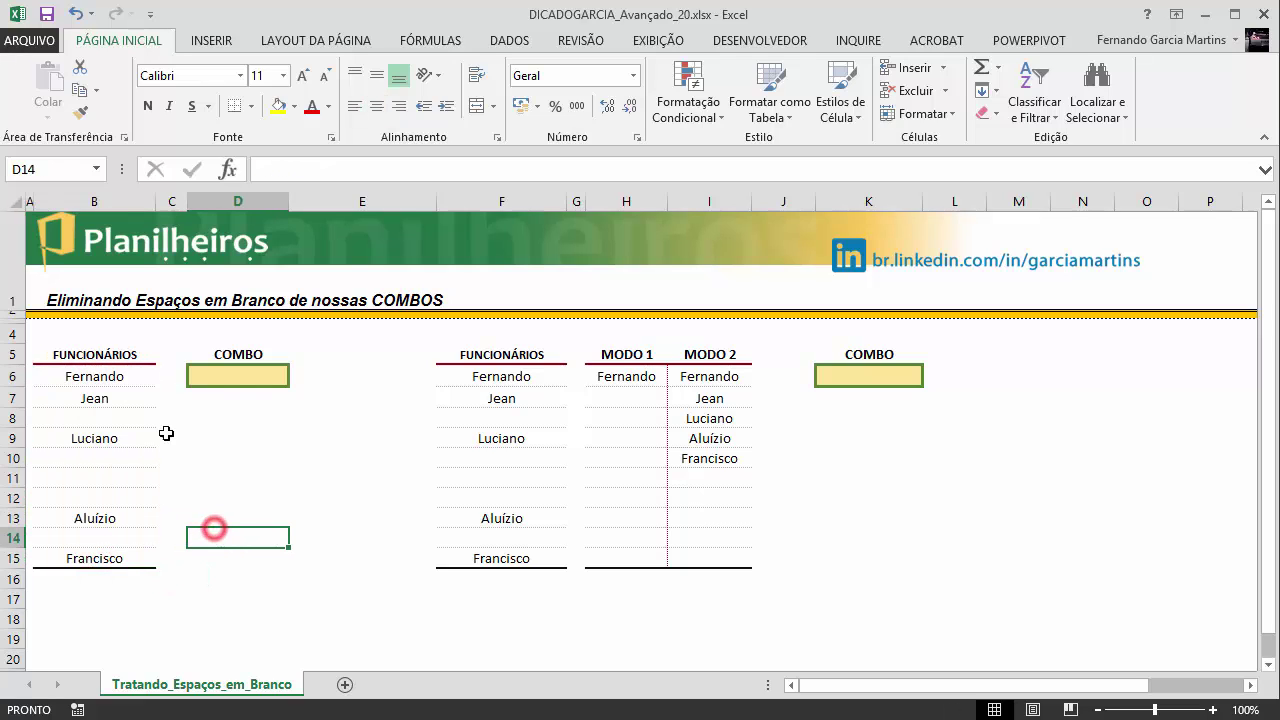
- Compare the filled name cells with the blank cells in column B as possible entries for the combo in D6
{"action": "left_click", "coordinate": [206, 377]}
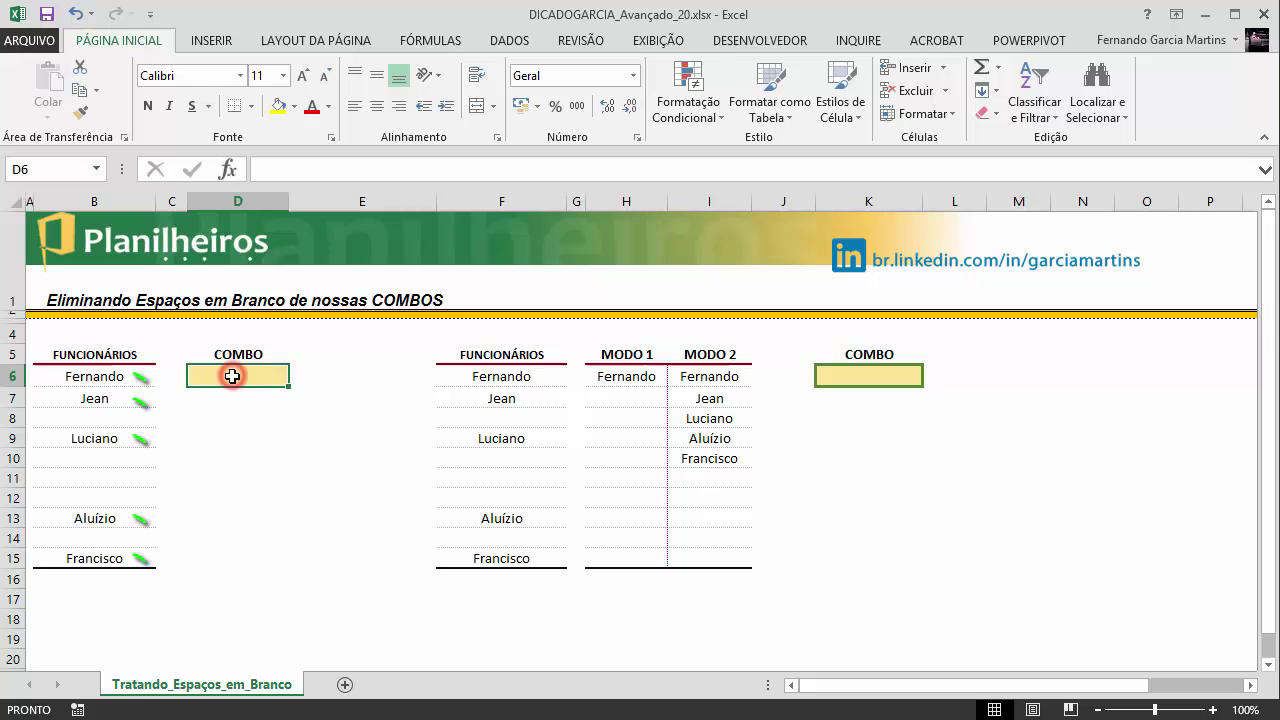
{"action": "left_click", "coordinate": [95, 376]}
{"action": "left_click", "coordinate": [96, 400]}
{"action": "left_click", "coordinate": [100, 437]}
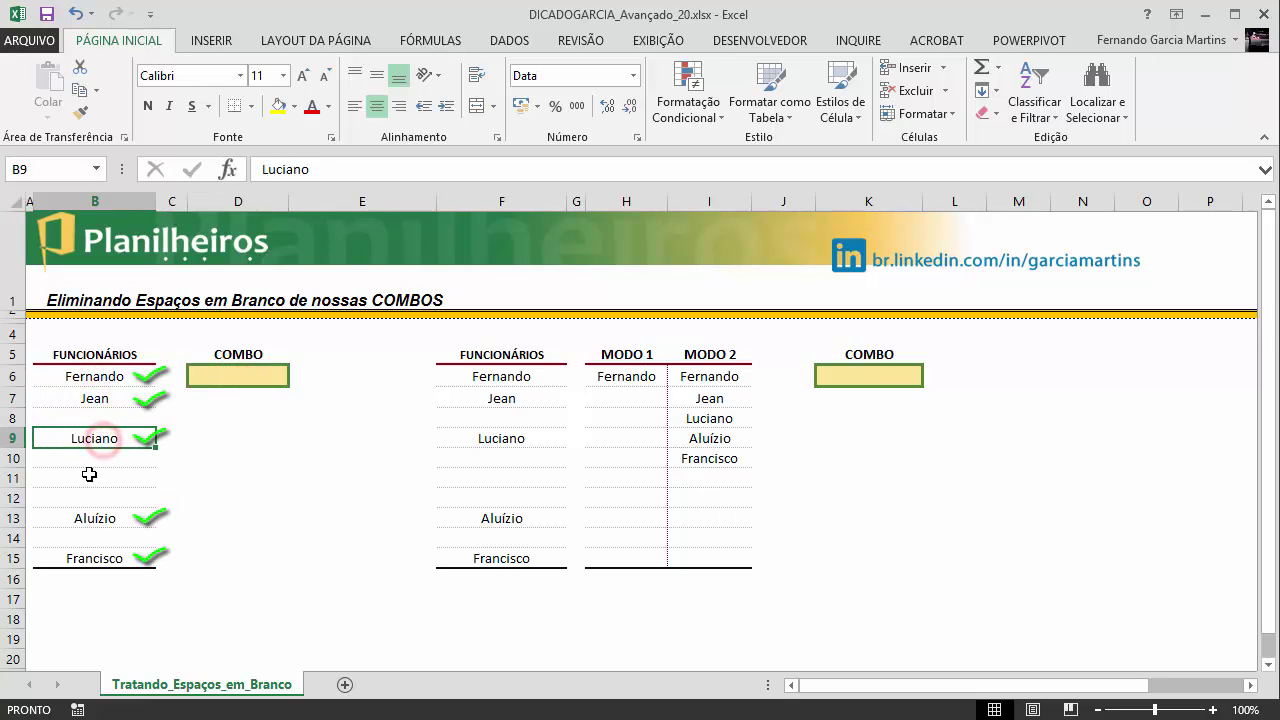
{"action": "left_click", "coordinate": [85, 476]}
{"action": "left_click", "coordinate": [86, 457]}
{"action": "left_click", "coordinate": [87, 416]}
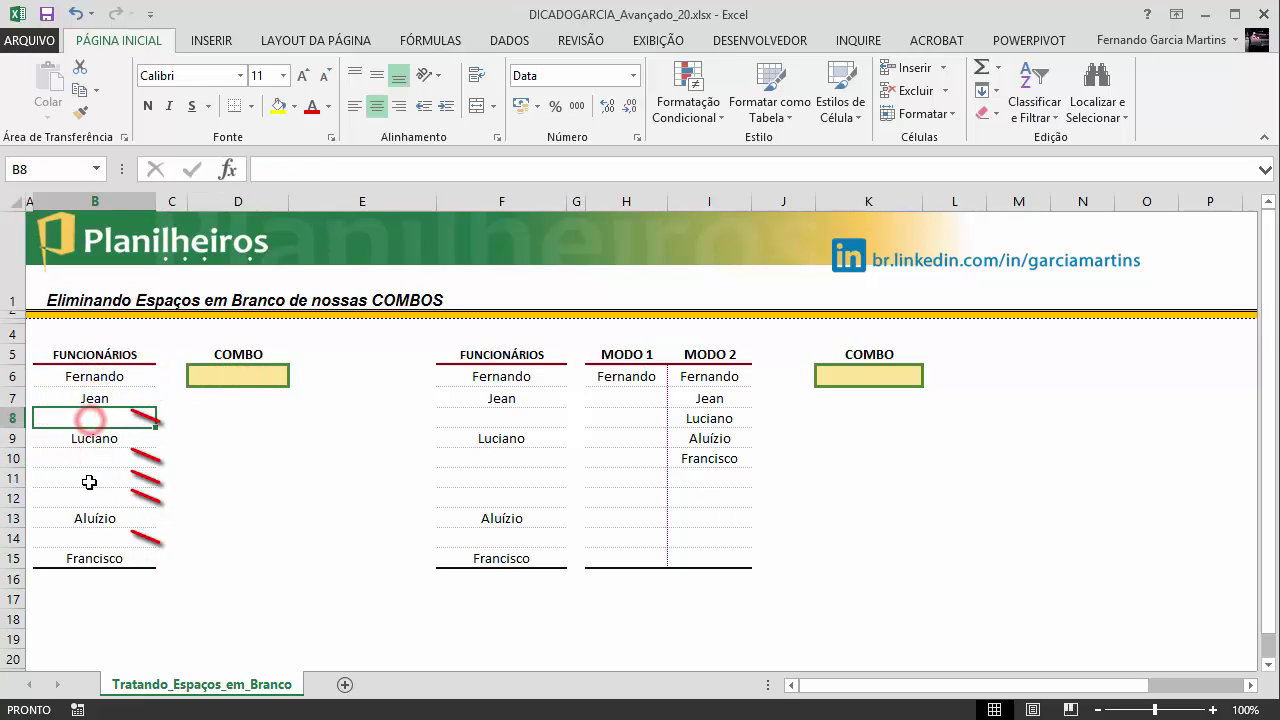
{"action": "left_click", "coordinate": [89, 499]}
{"action": "left_click", "coordinate": [89, 537]}
{"action": "left_click", "coordinate": [135, 557]}
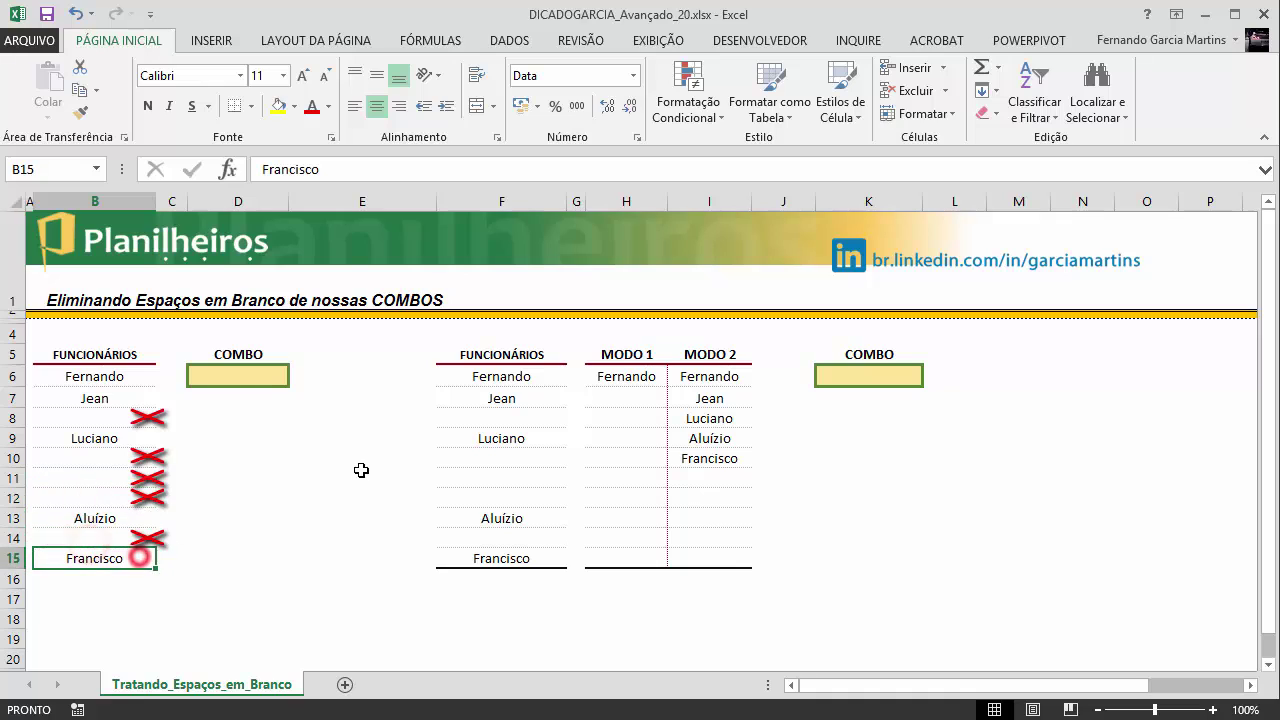
- Set the data validation of COMBO cell D6 to allow a list (Lista)
{"action": "left_click", "coordinate": [250, 376]}
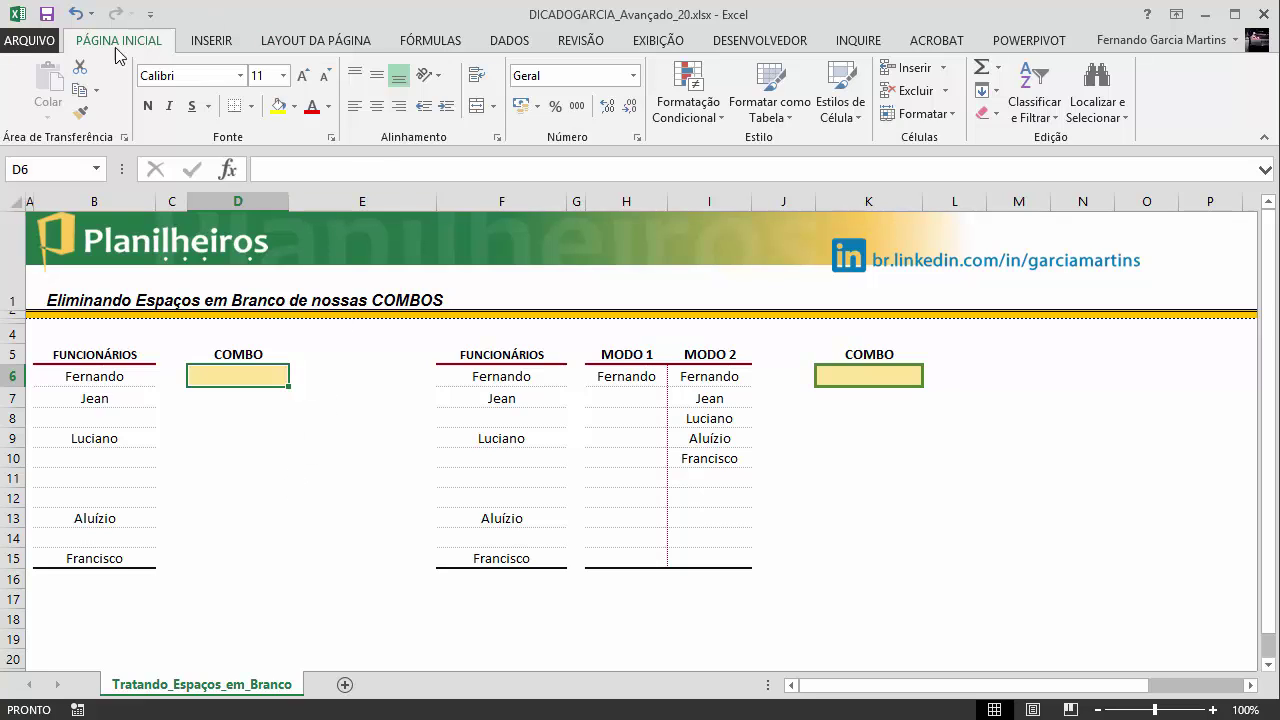
{"action": "left_click", "coordinate": [520, 46]}
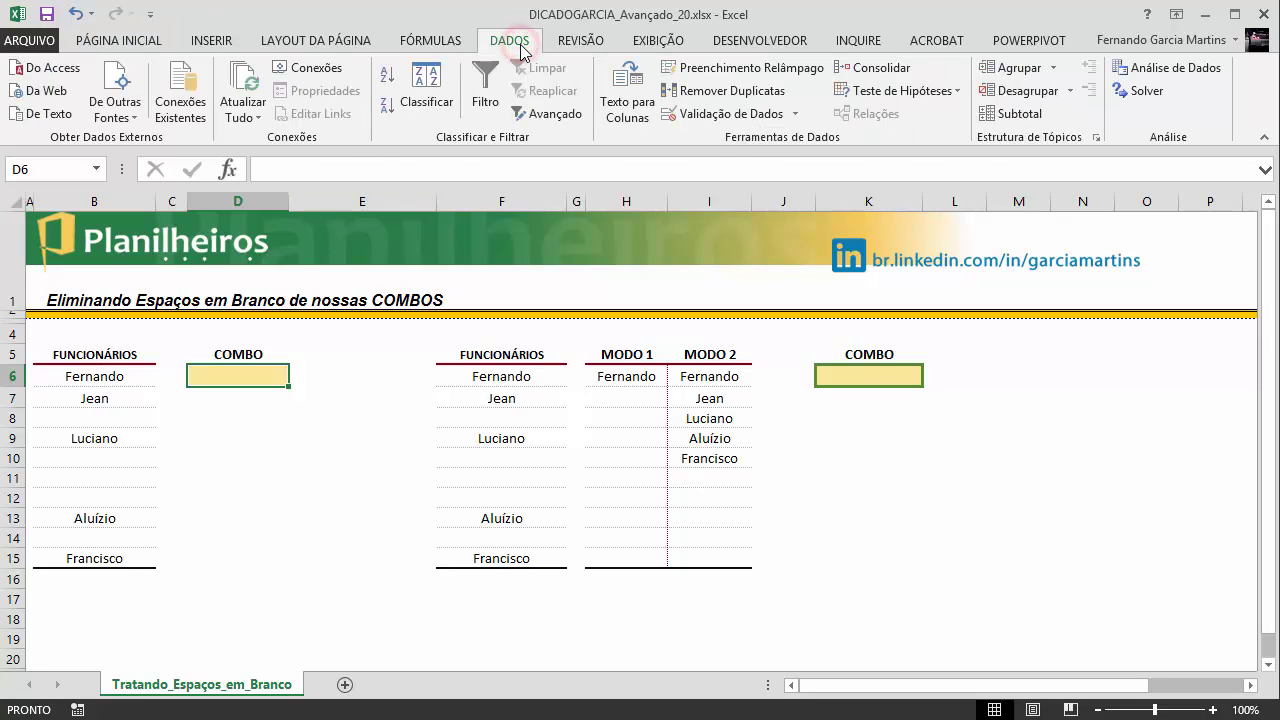
{"action": "left_click", "coordinate": [766, 113]}
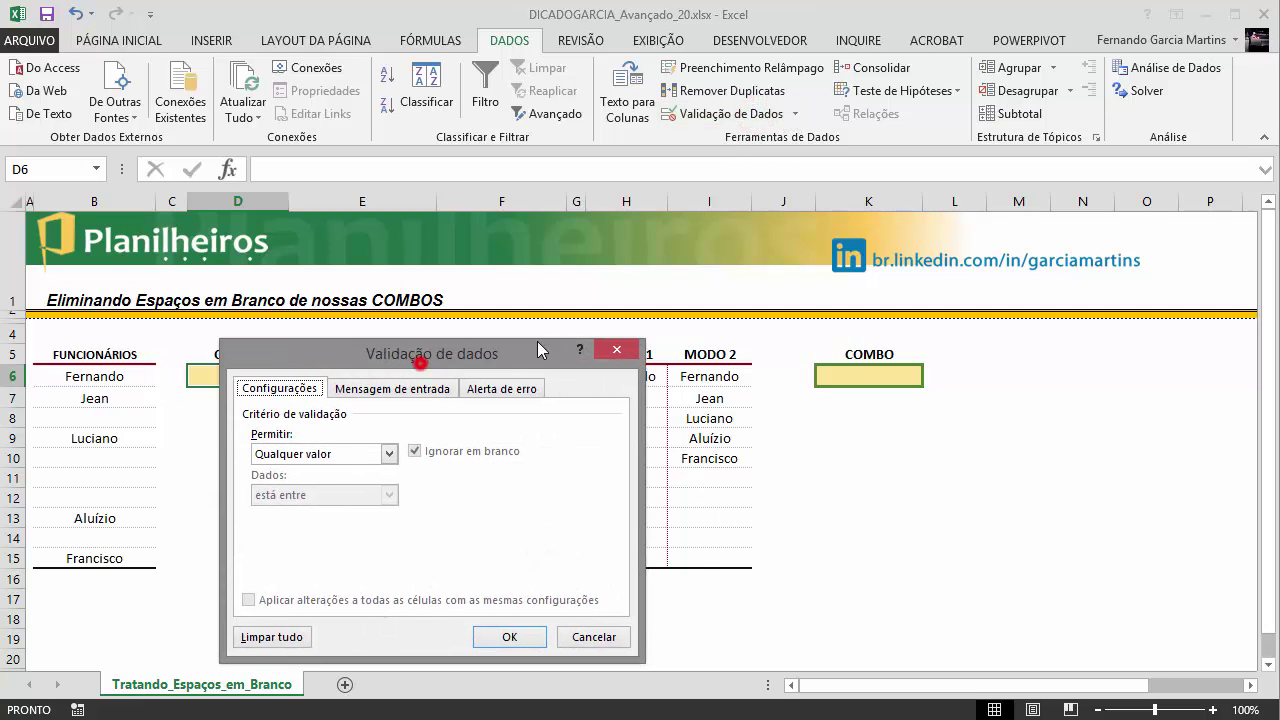
{"action": "left_click_drag", "start_coordinate": [421, 356], "coordinate": [631, 258]}
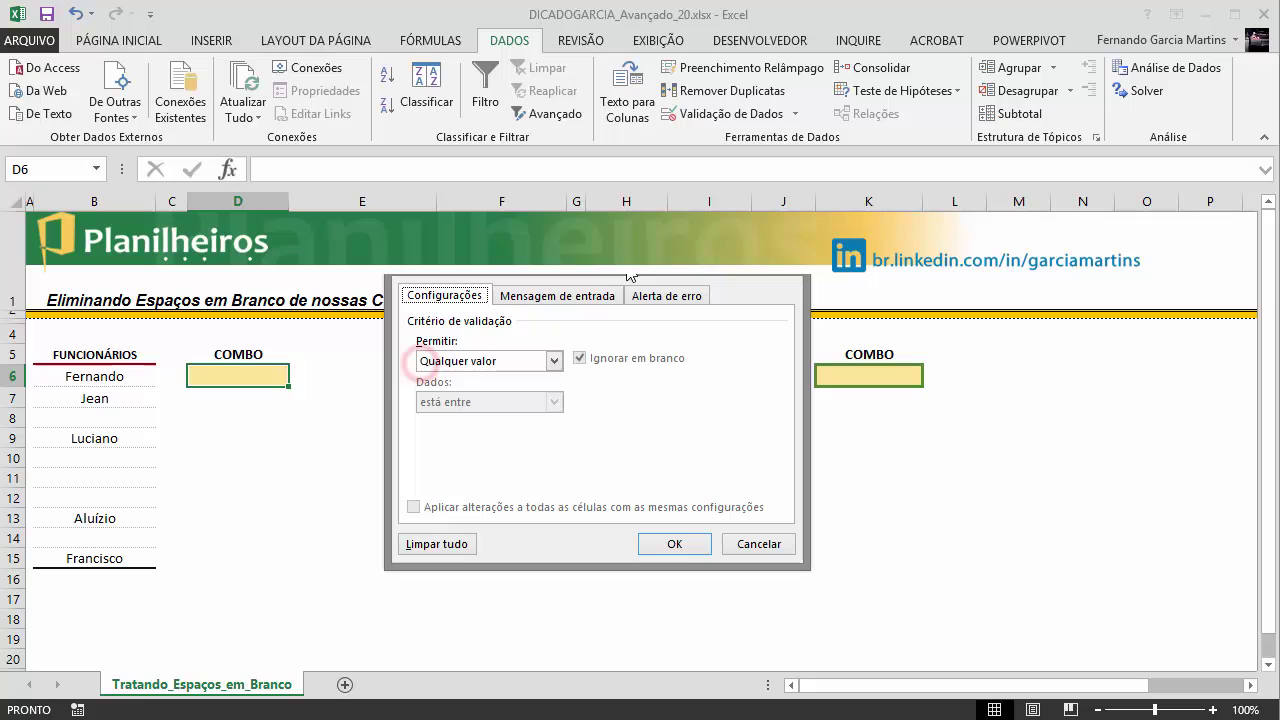
{"action": "left_click", "coordinate": [553, 361]}
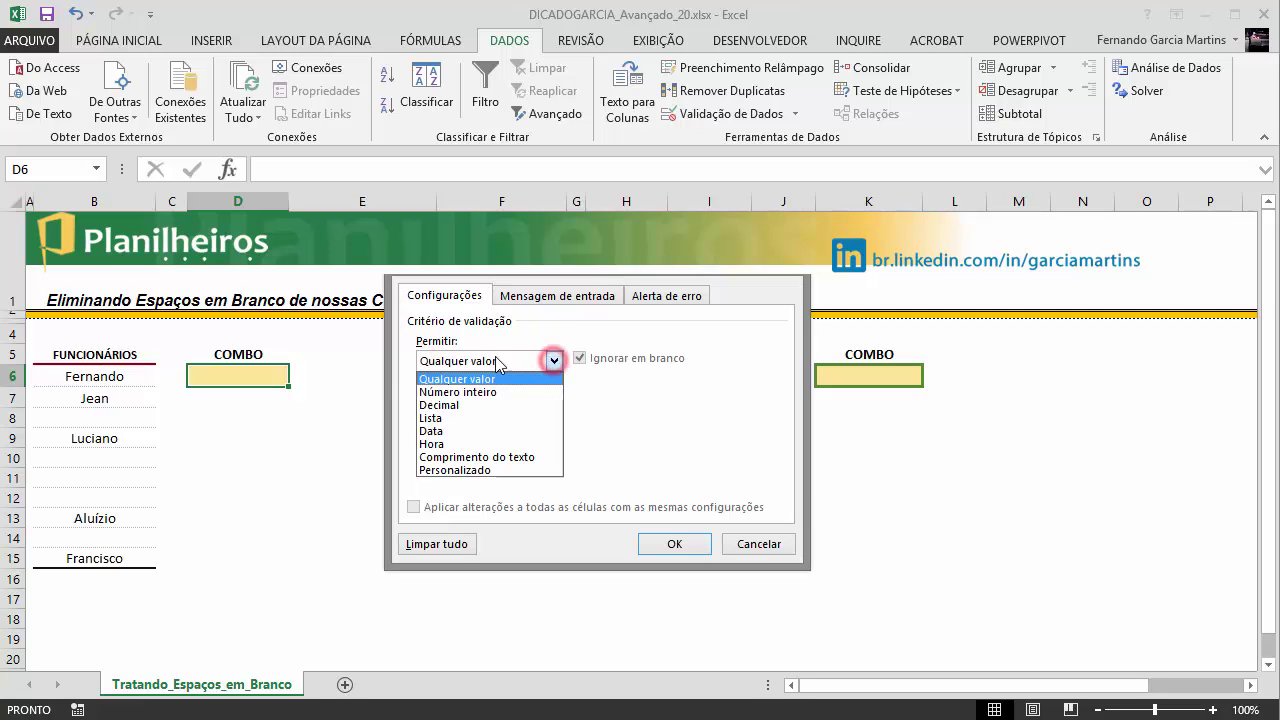
{"action": "left_click", "coordinate": [438, 420]}
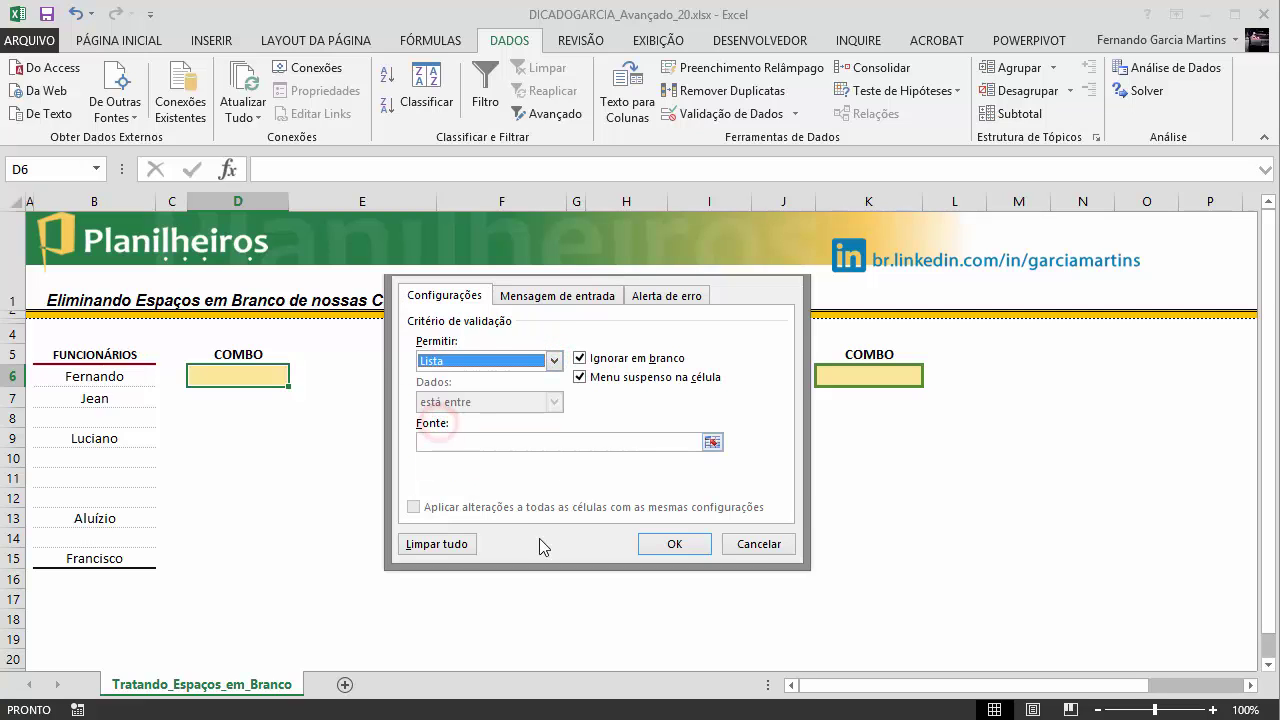
- Use =$B$6:$B$15 as the source of the validation list and apply it to D6
{"action": "left_click", "coordinate": [716, 441]}
{"action": "left_click_drag", "start_coordinate": [89, 374], "coordinate": [100, 551]}
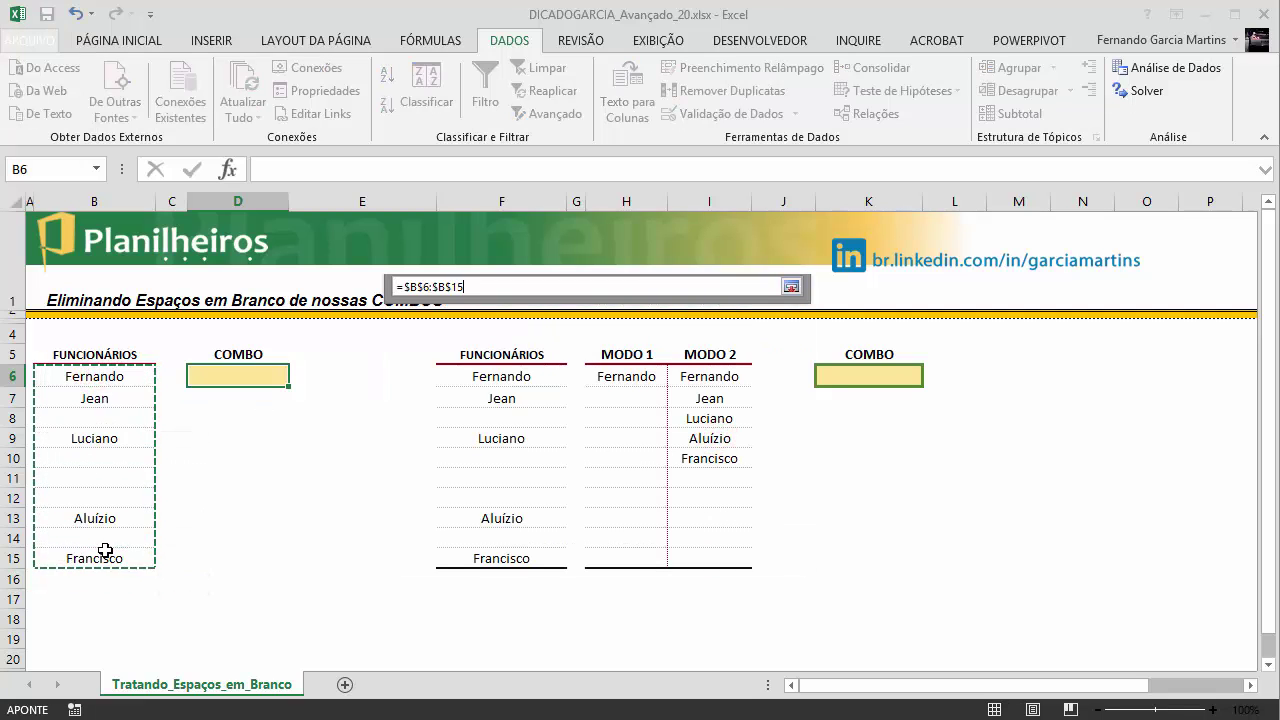
{"action": "left_click", "coordinate": [791, 287]}
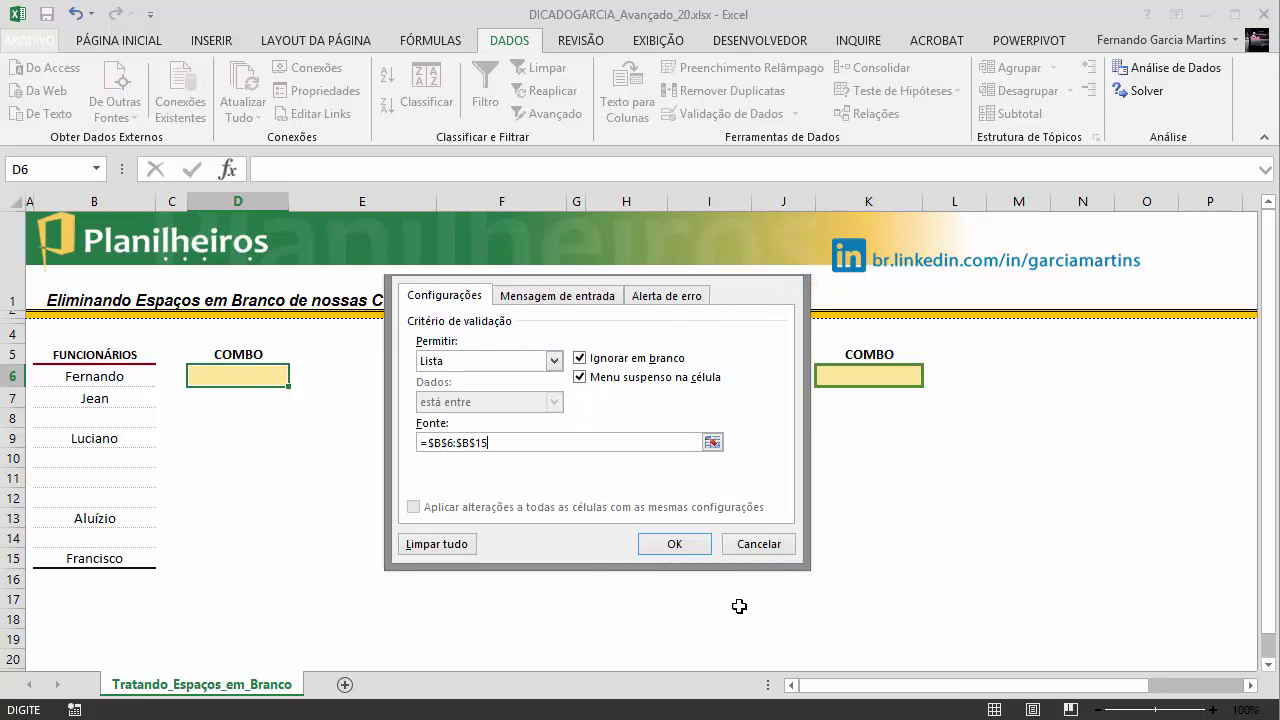
{"action": "left_click", "coordinate": [676, 548]}
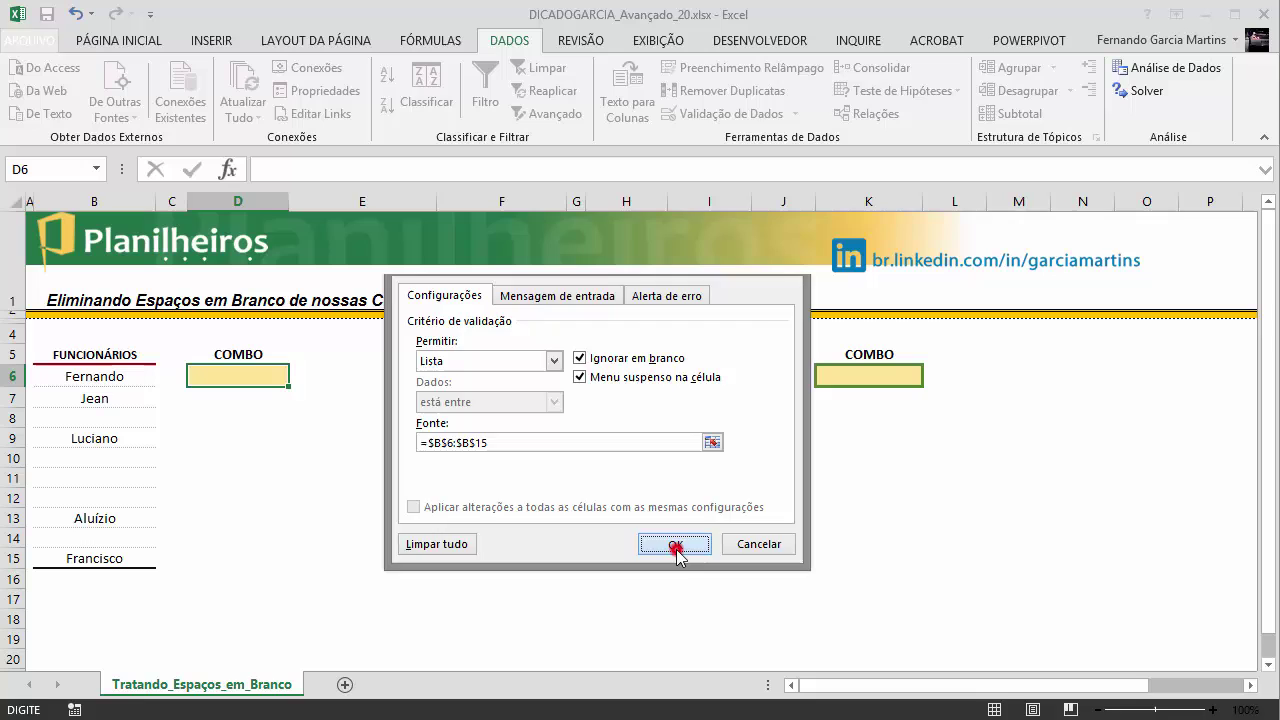
- Look through the drop-down entries in D6 and choose the first employee
{"action": "left_click", "coordinate": [306, 475]}
{"action": "left_click", "coordinate": [264, 375]}
{"action": "left_click", "coordinate": [297, 376]}
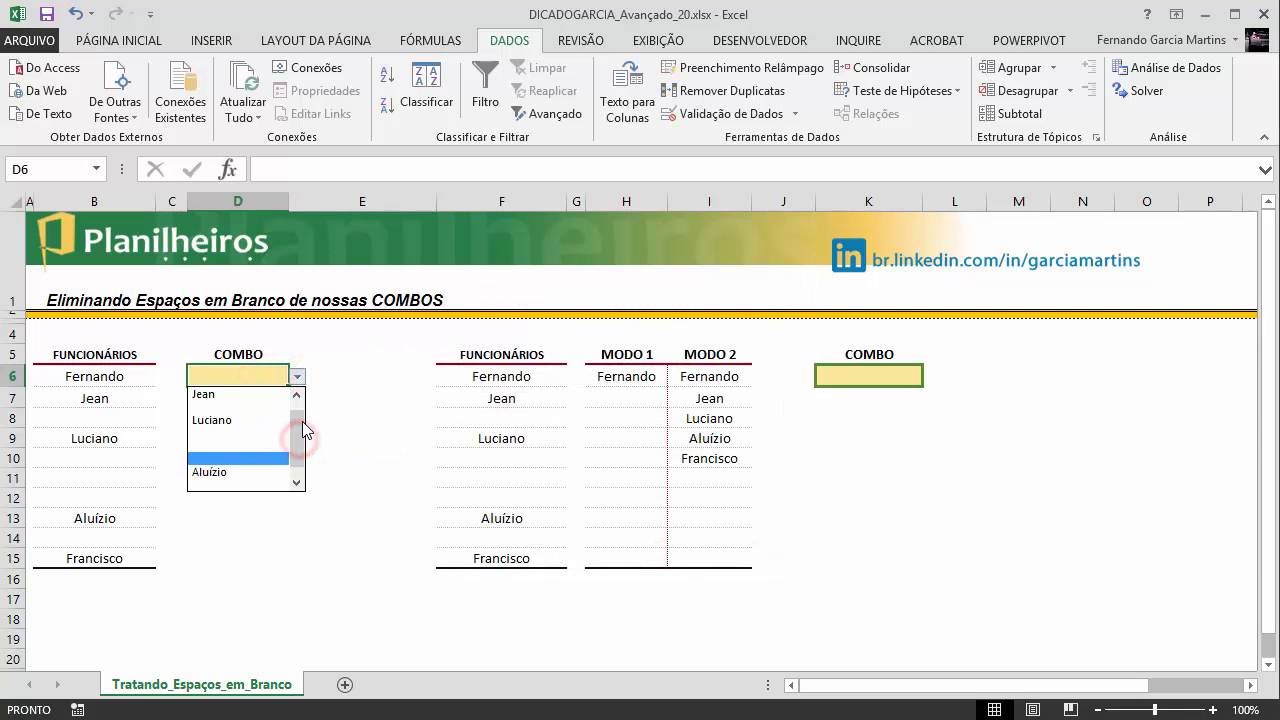
{"action": "left_click_drag", "start_coordinate": [300, 432], "coordinate": [300, 416]}
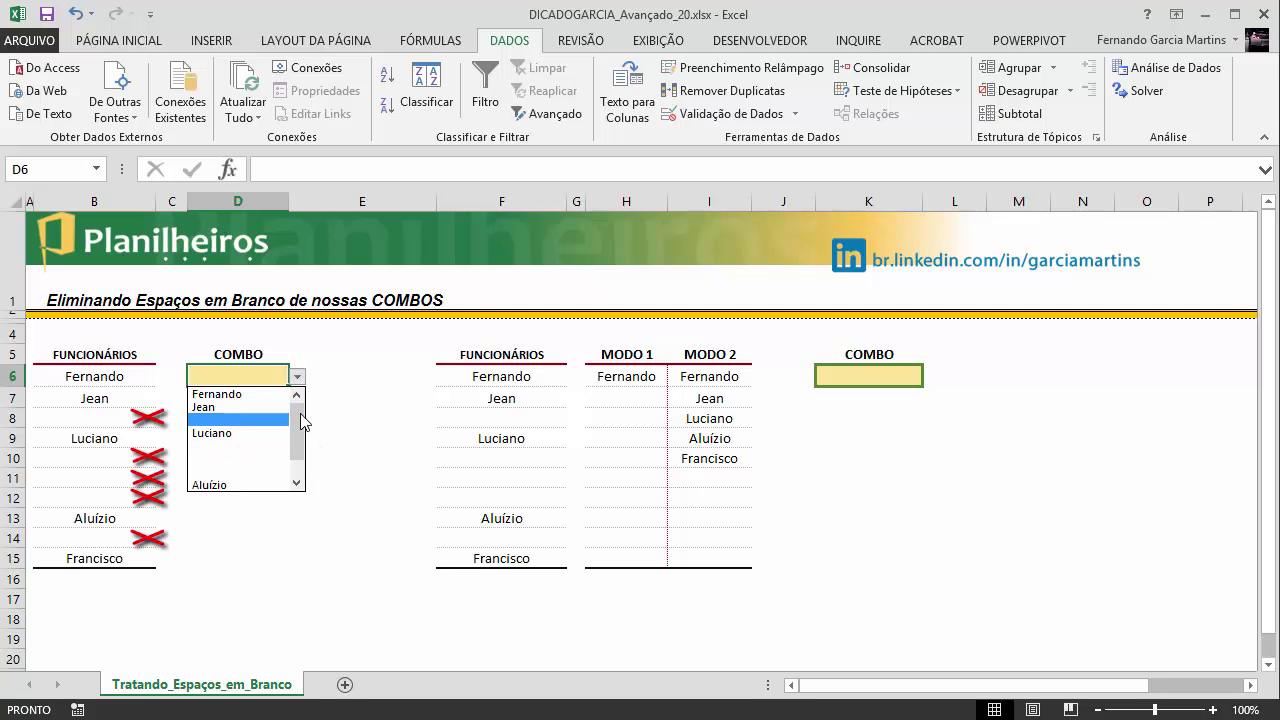
{"action": "mouse_move", "coordinate": [300, 422]}
{"action": "left_mouse_down"}
{"action": "mouse_move", "coordinate": [298, 440]}
{"action": "mouse_move", "coordinate": [298, 418]}
{"action": "left_mouse_up"}
{"action": "left_click", "coordinate": [236, 396]}
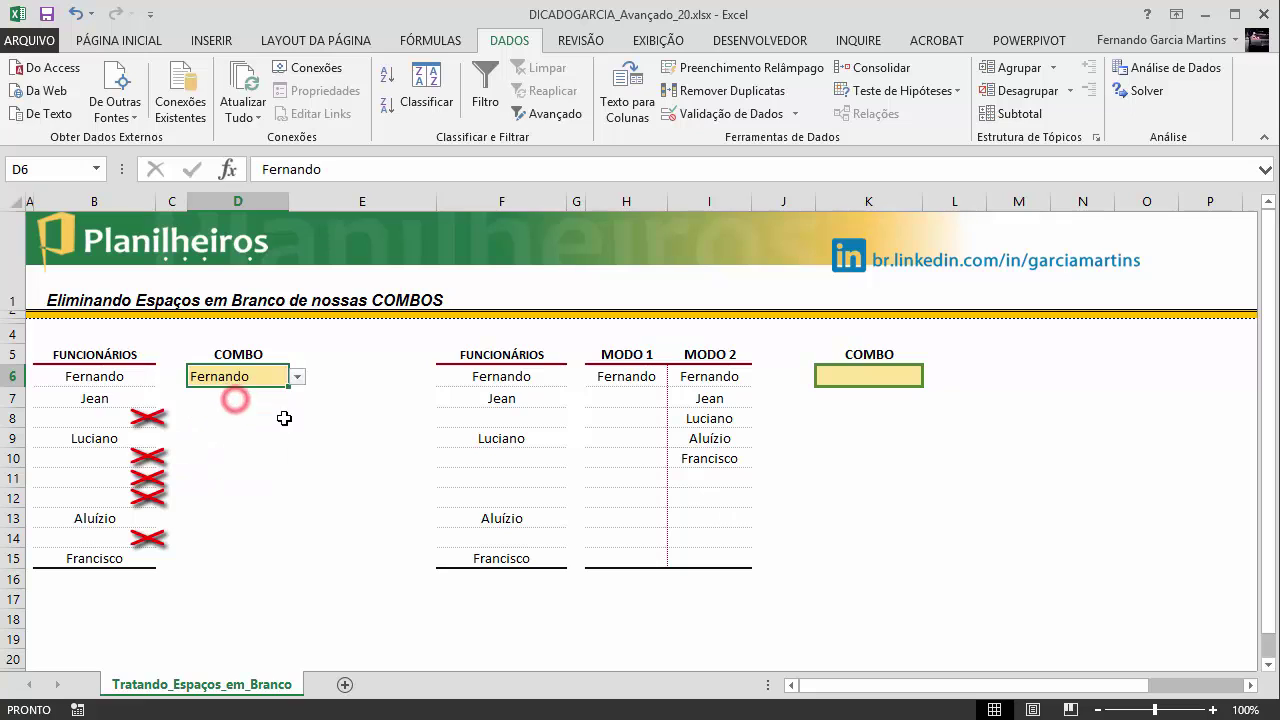
- Choose blank entries from the drop-down list in D6
{"action": "left_click", "coordinate": [298, 376]}
{"action": "left_click", "coordinate": [223, 422]}
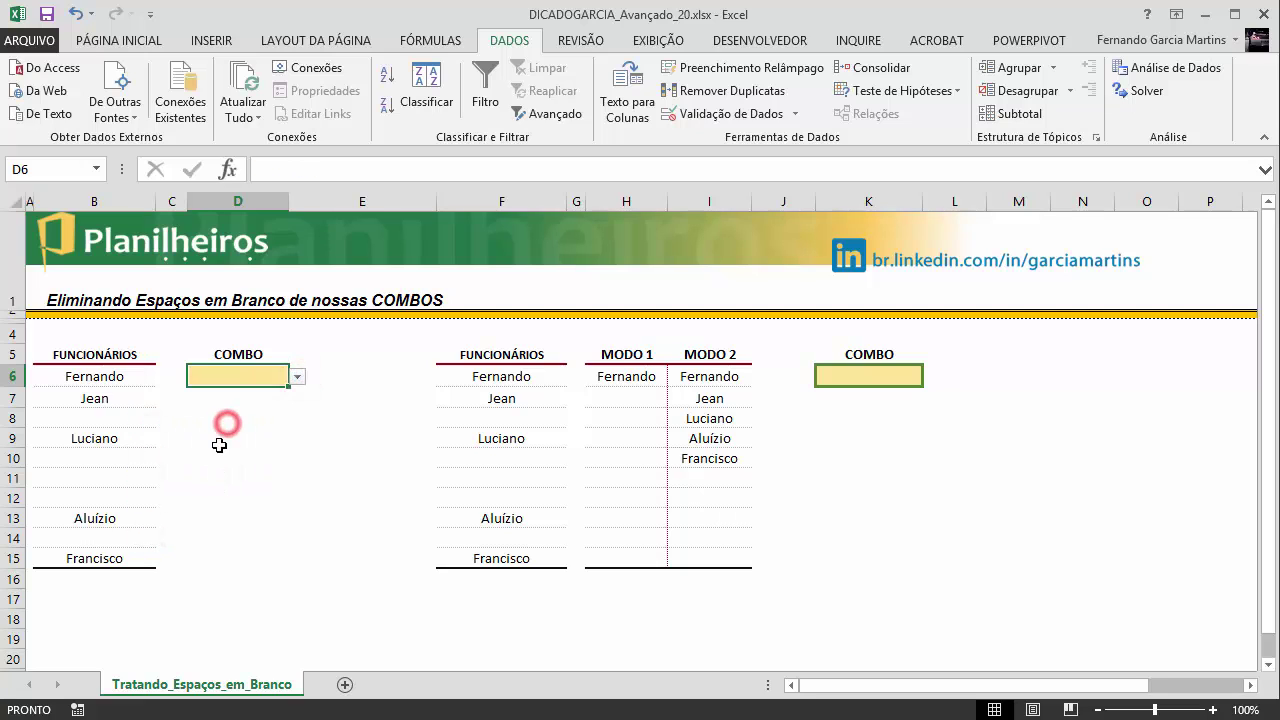
{"action": "left_click", "coordinate": [300, 378]}
{"action": "left_click", "coordinate": [220, 449]}
- Set the combo in D6 to the first employee of its list
{"action": "left_click", "coordinate": [300, 376]}
{"action": "left_click_drag", "start_coordinate": [297, 445], "coordinate": [296, 428]}
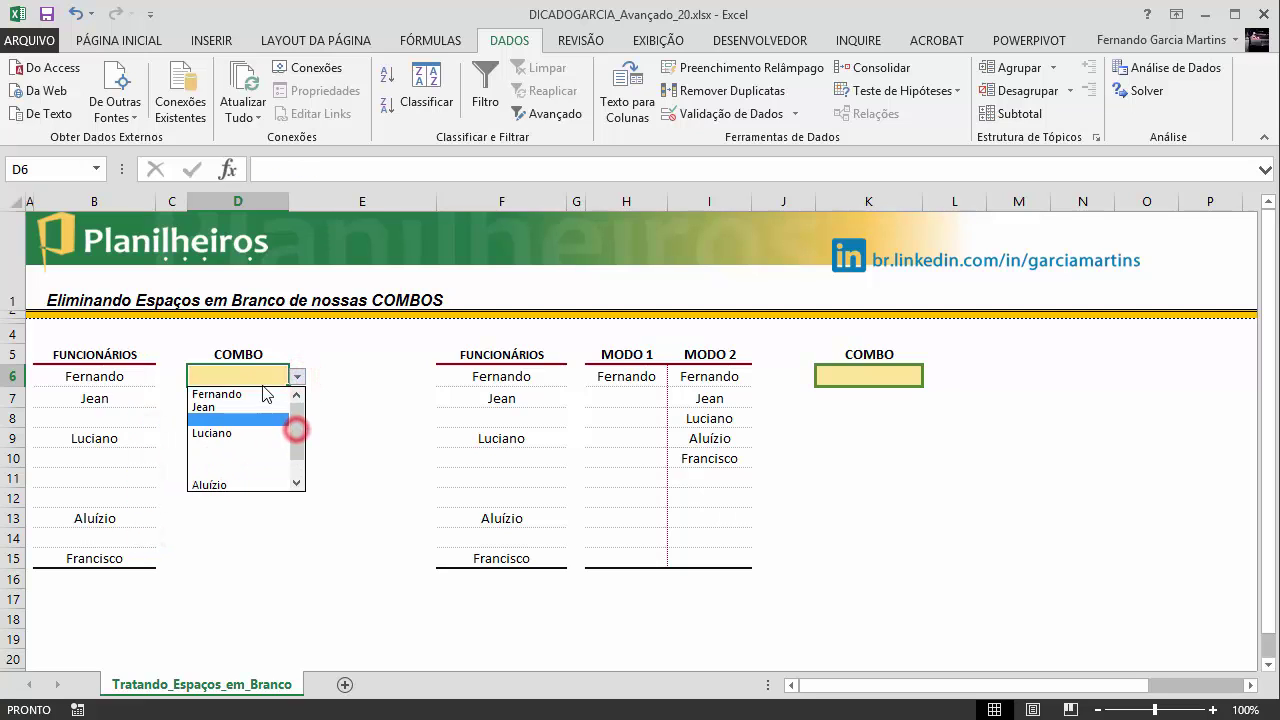
{"action": "left_click", "coordinate": [264, 394]}
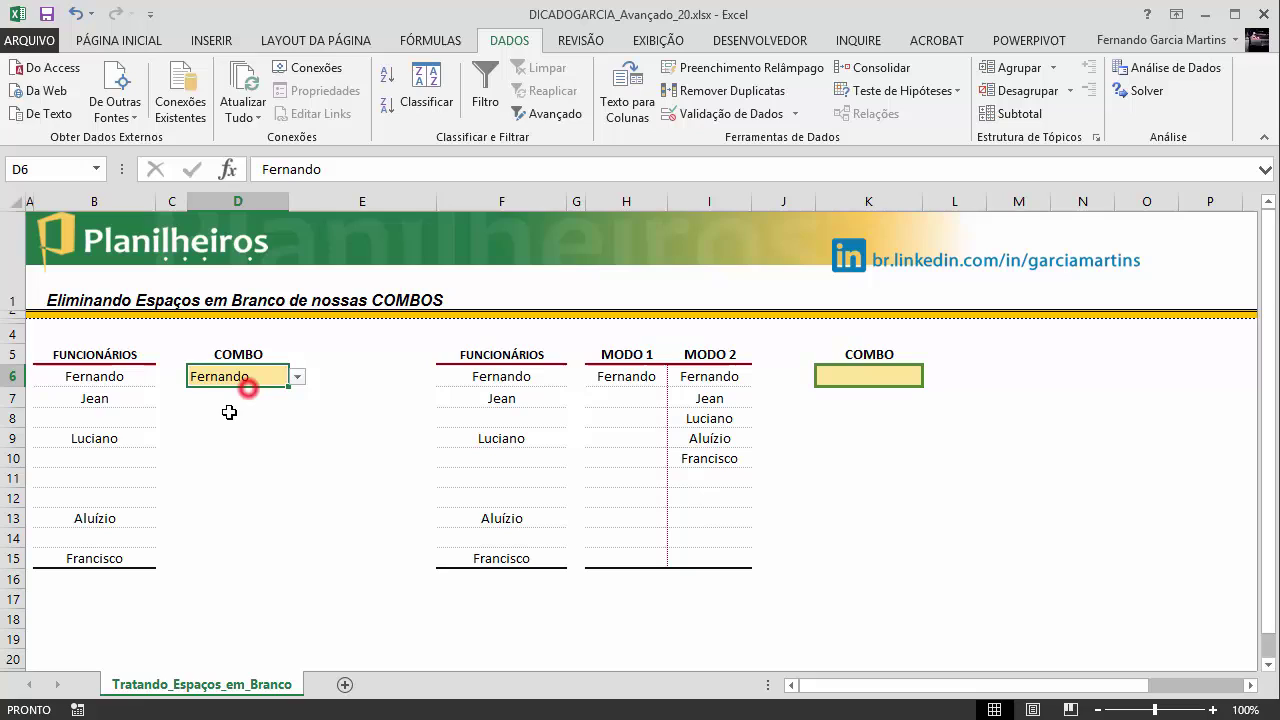
{"action": "left_click", "coordinate": [274, 460]}
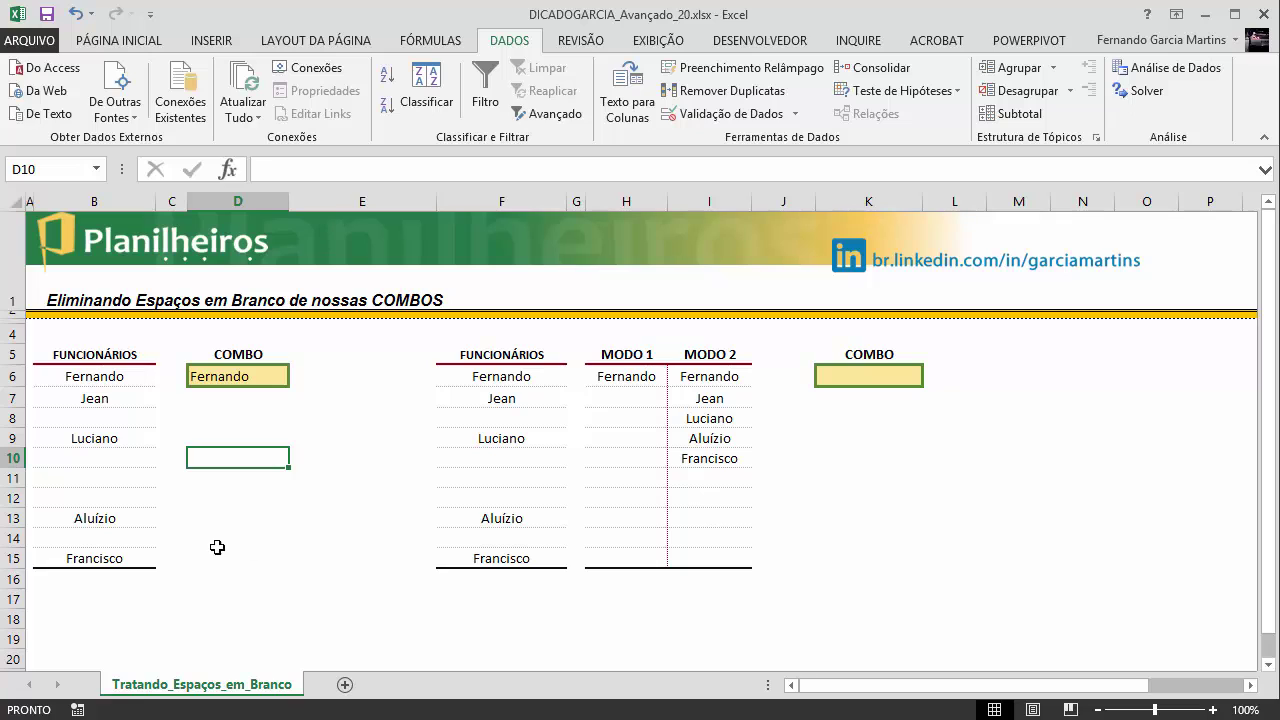
- Extend the selection block by block from B6 through B15 to check the extent of the employee range, then deselect it
{"action": "left_click", "coordinate": [92, 380]}
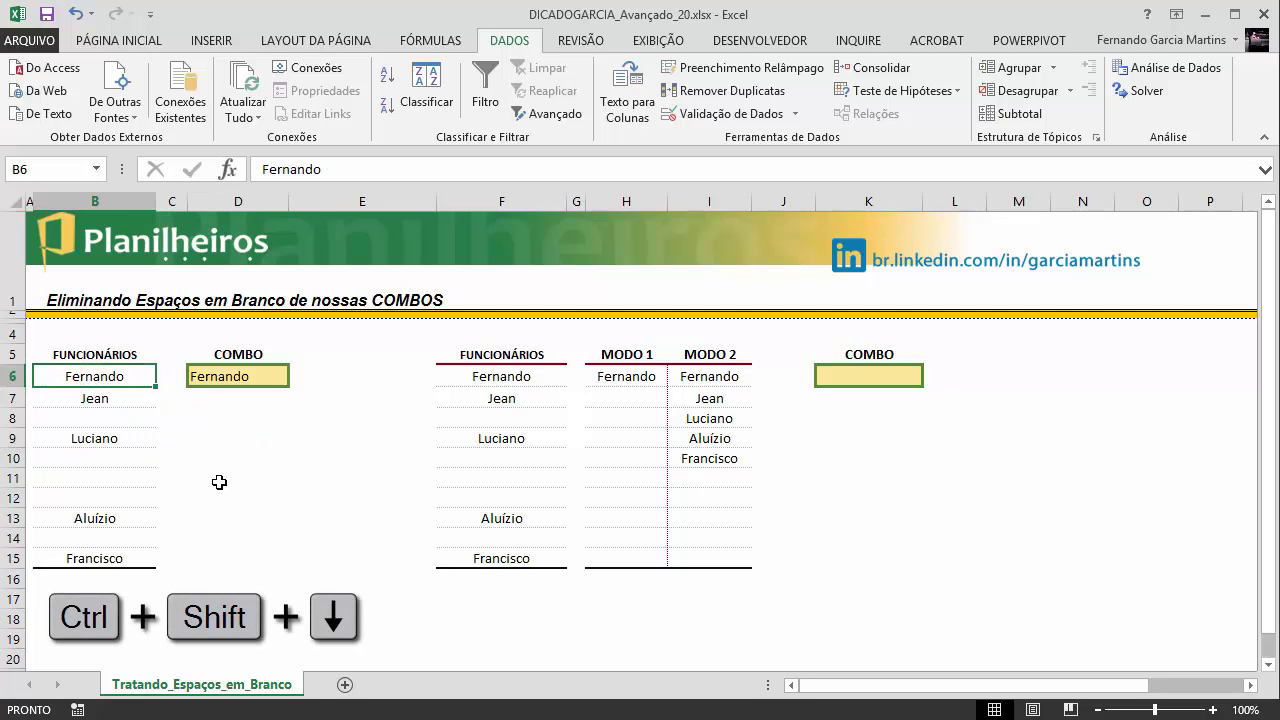
{"action": "key", "text": "ctrl+shift+Down"}
{"action": "key", "text": "ctrl+shift+Down"}
{"action": "key", "text": "ctrl+shift+Down"}
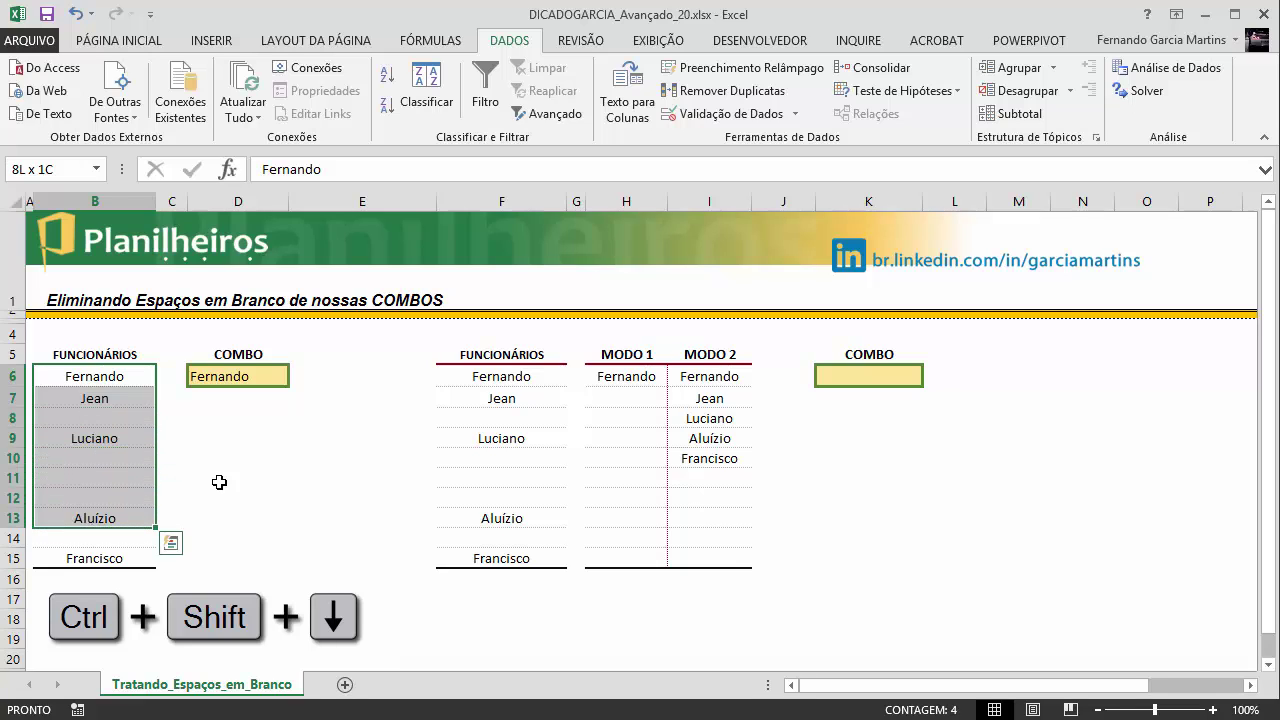
{"action": "key", "text": "ctrl+shift+Down"}
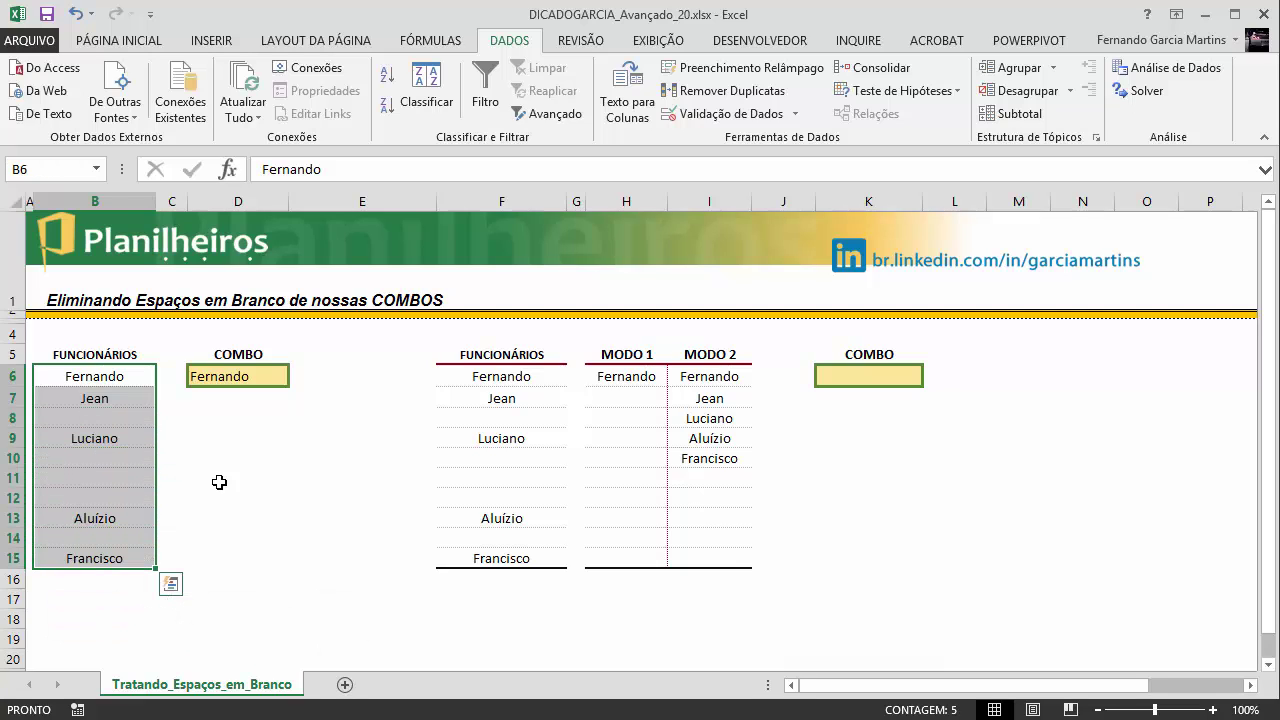
{"action": "left_click", "coordinate": [209, 480]}
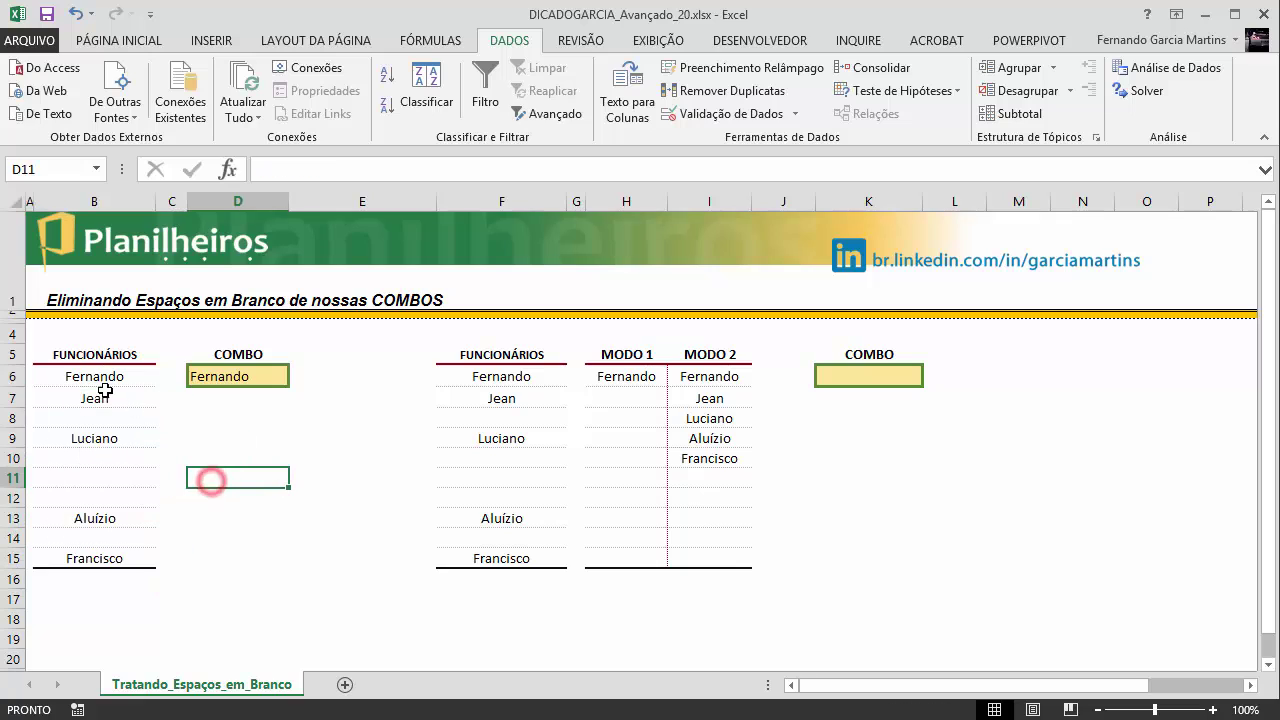
- Select only the blank cells (Em branco) within the employee range B6:B15 using Go To Special
{"action": "left_click_drag", "start_coordinate": [100, 376], "coordinate": [114, 567]}
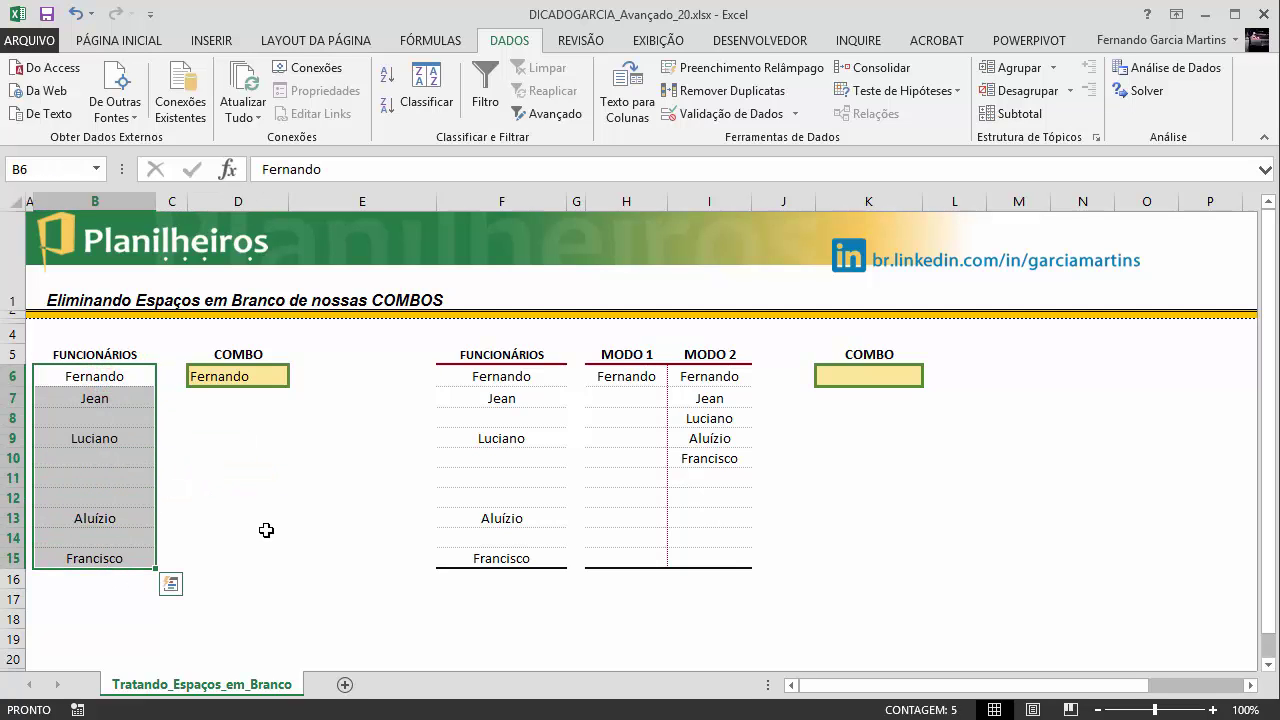
{"action": "key", "text": "F5"}
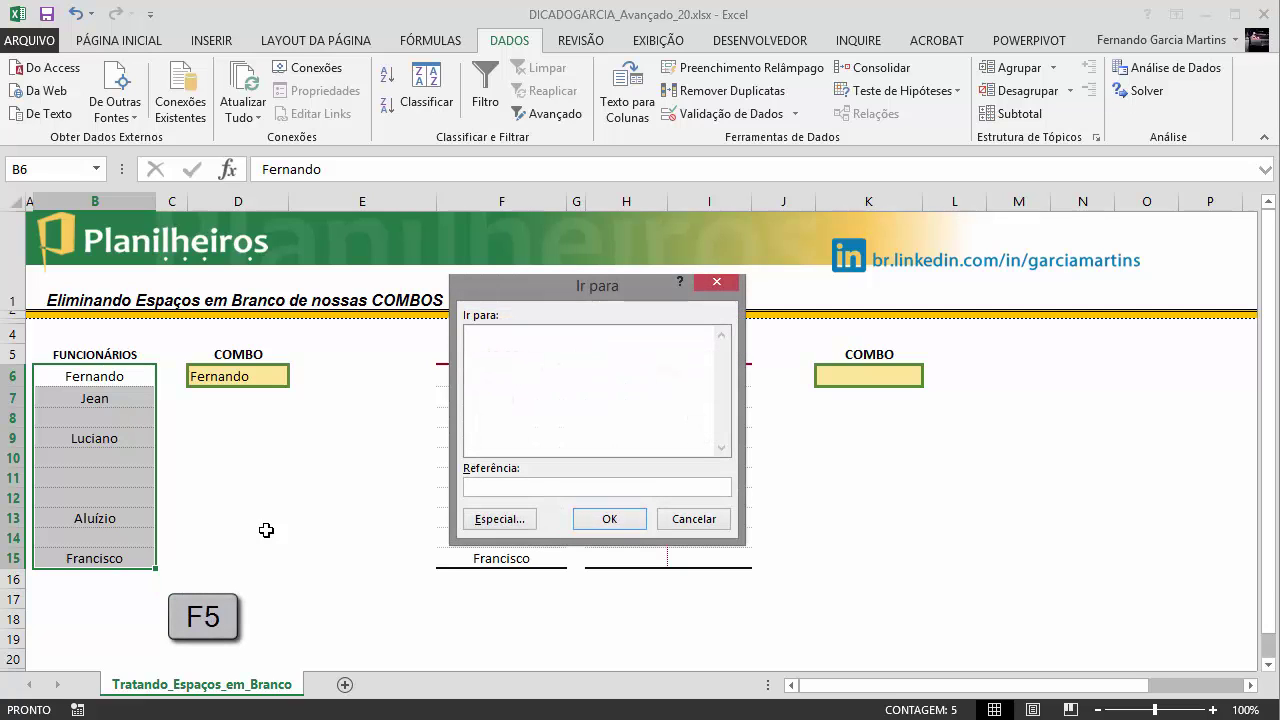
{"action": "left_click_drag", "start_coordinate": [569, 285], "coordinate": [403, 356]}
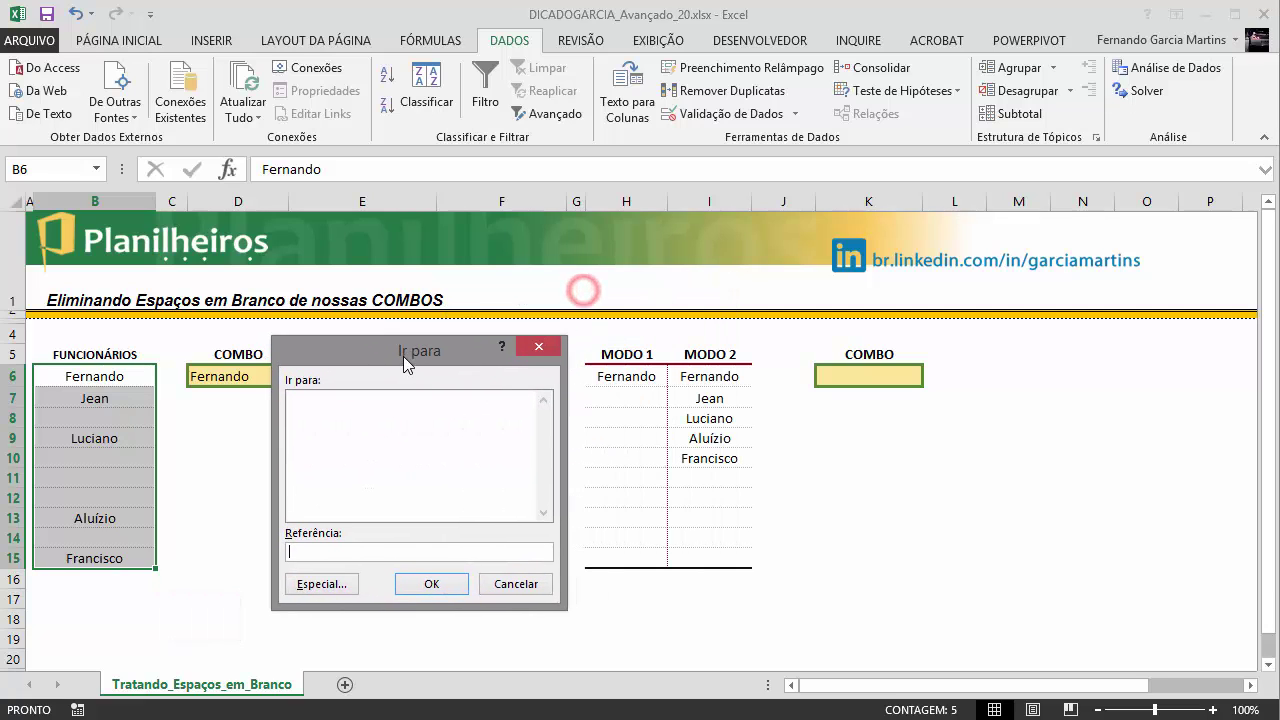
{"action": "left_click", "coordinate": [305, 588]}
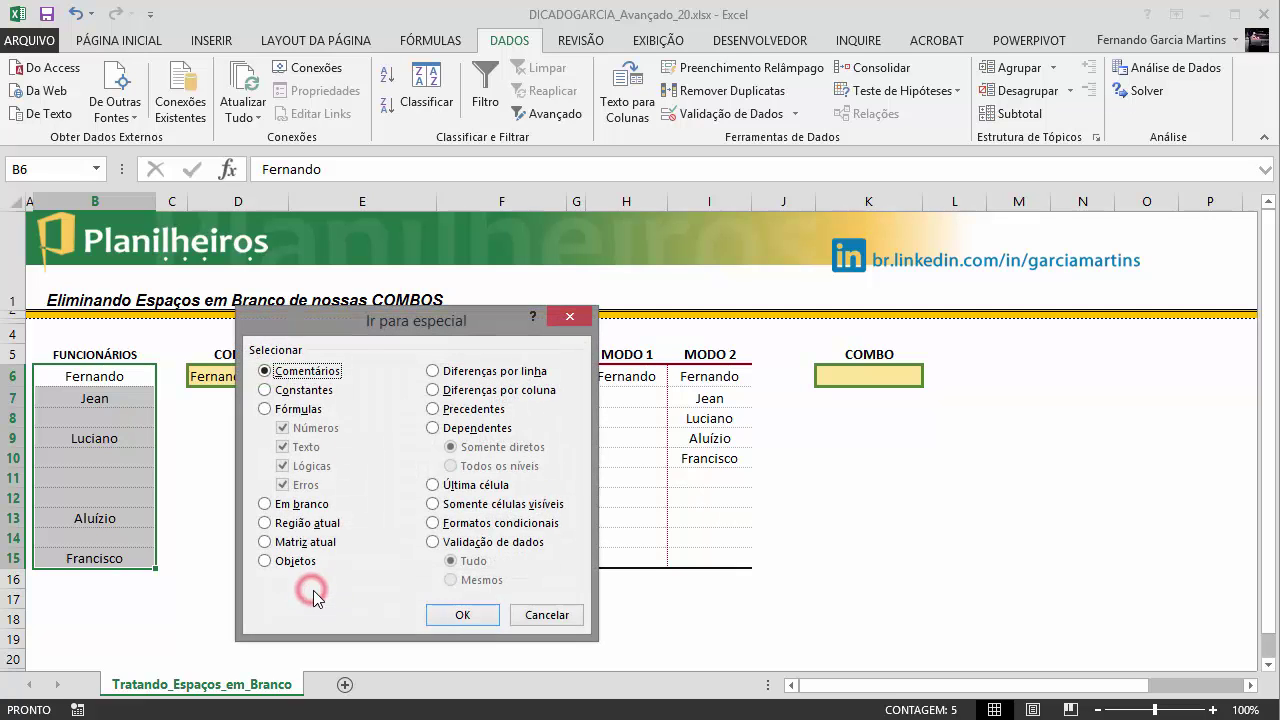
{"action": "left_click_drag", "start_coordinate": [343, 321], "coordinate": [436, 278]}
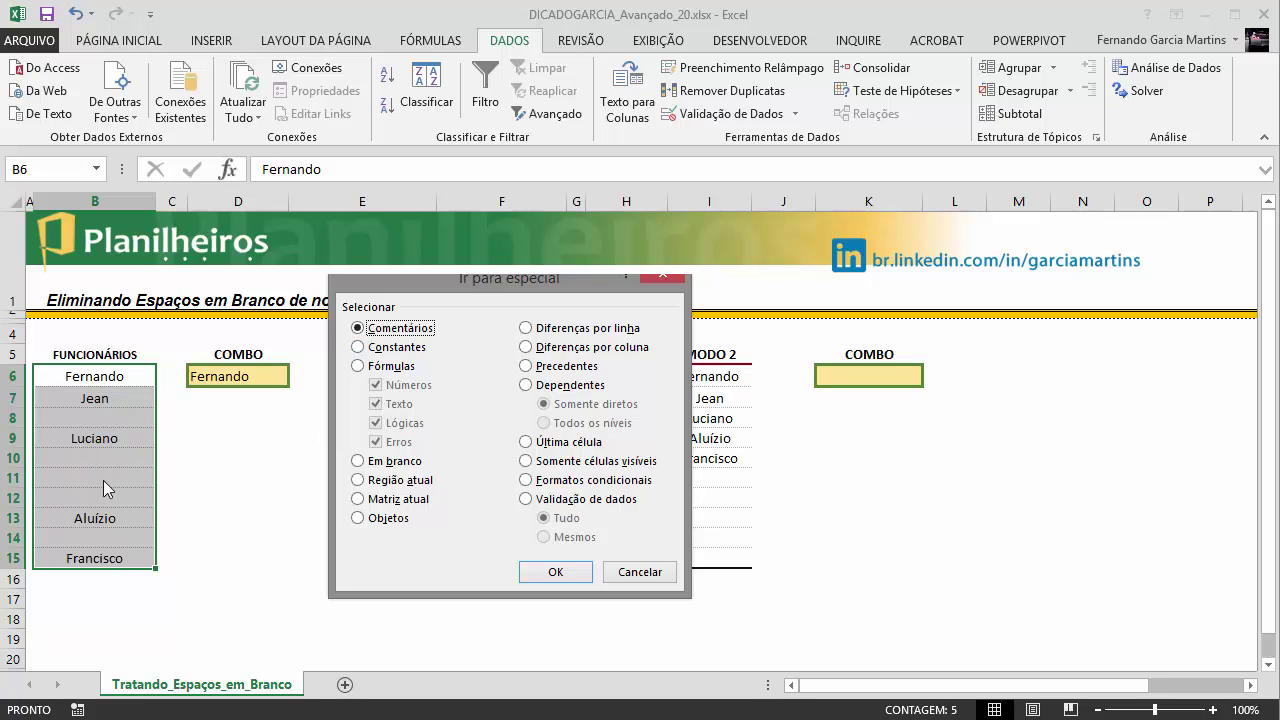
{"action": "left_click_drag", "start_coordinate": [458, 276], "coordinate": [424, 266]}
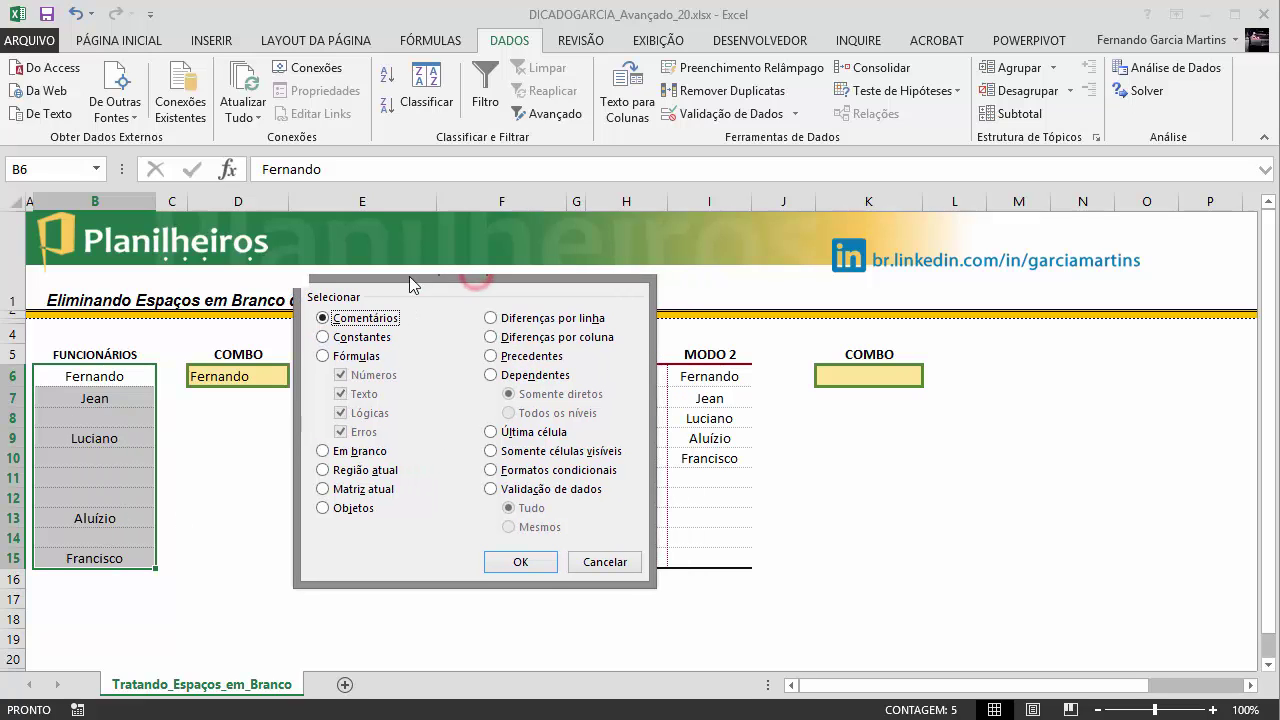
{"action": "left_click", "coordinate": [323, 451]}
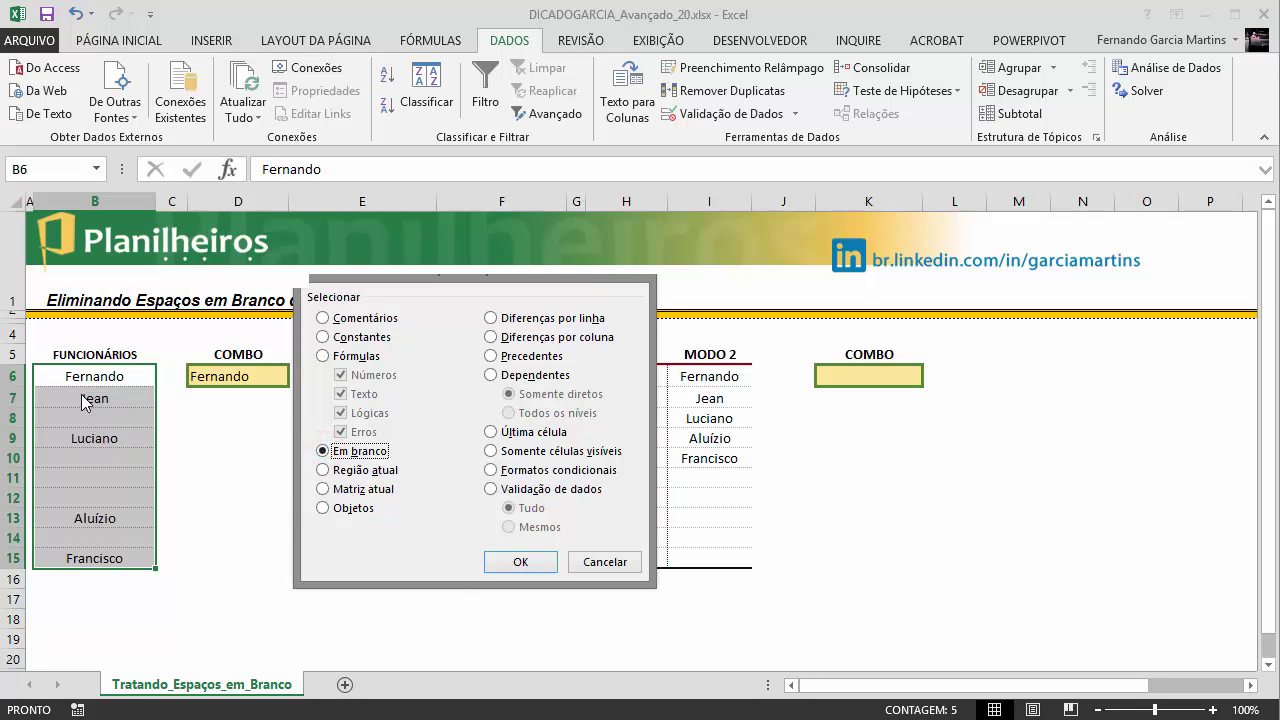
{"action": "left_click", "coordinate": [520, 562]}
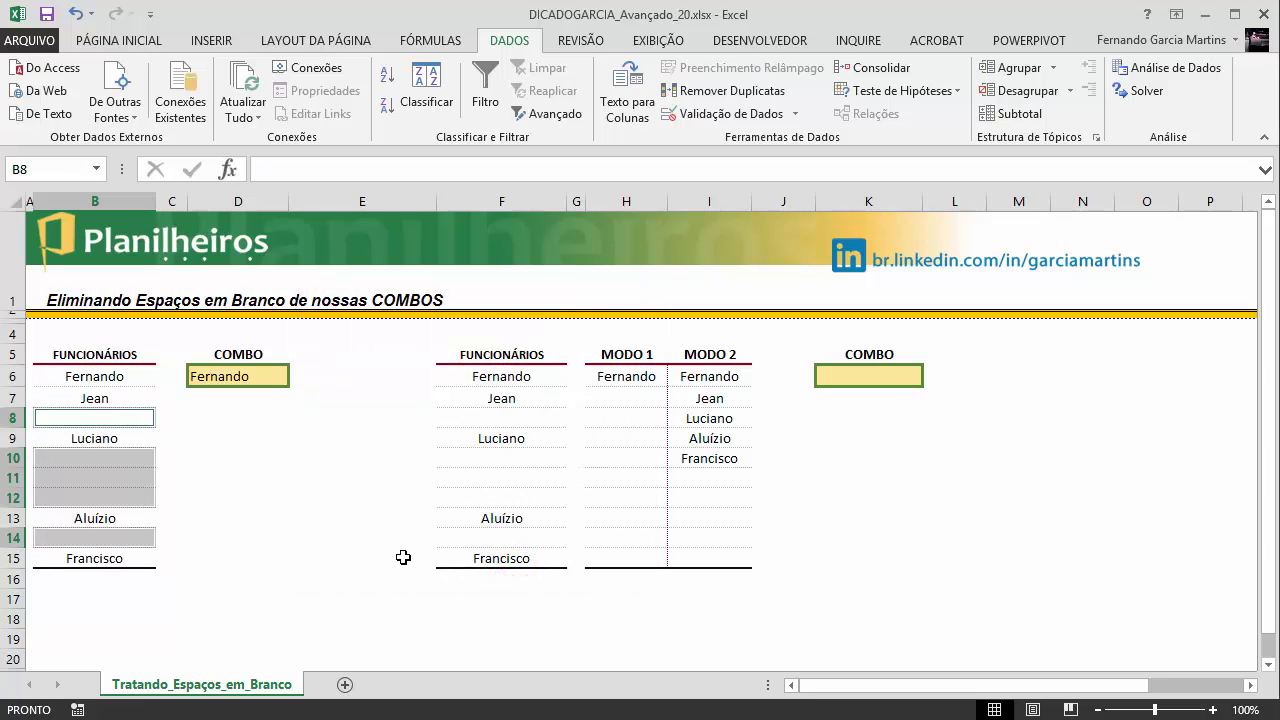
- Delete the selected blank cells in column B, shifting the remaining cells up, and deselect the range
{"action": "right_click", "coordinate": [111, 476]}
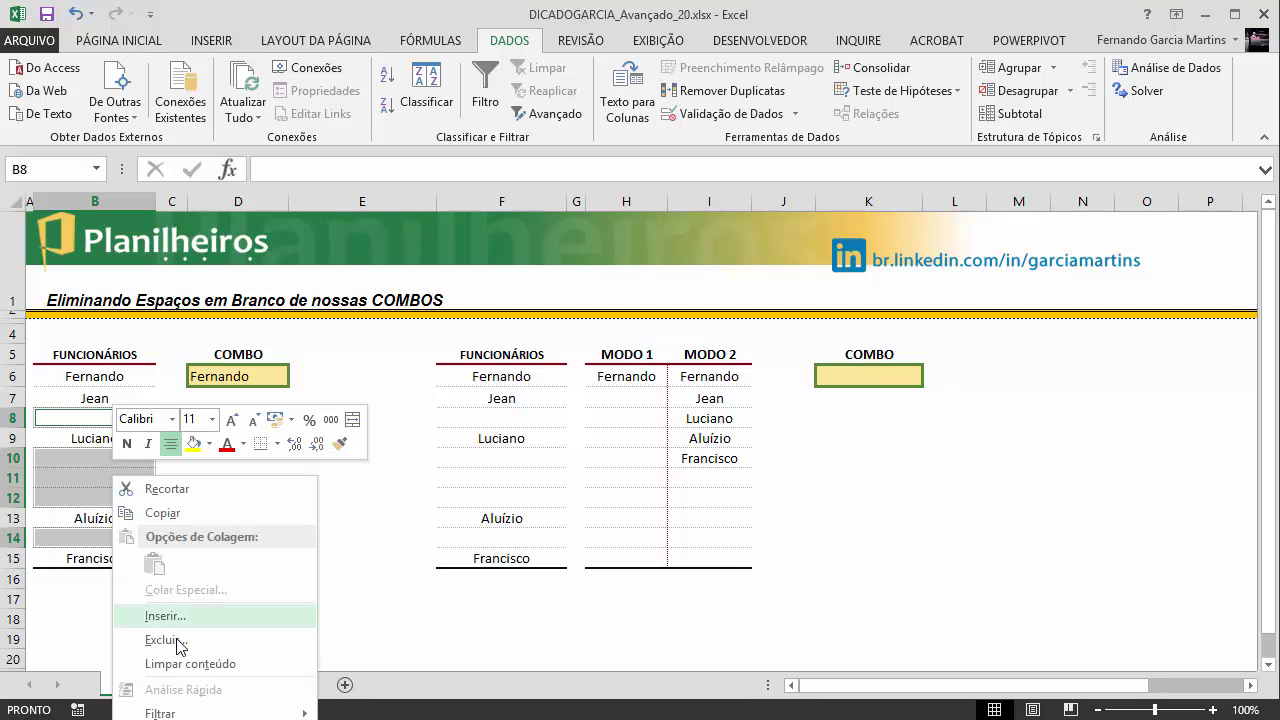
{"action": "left_click", "coordinate": [233, 643]}
{"action": "left_click_drag", "start_coordinate": [206, 557], "coordinate": [331, 416]}
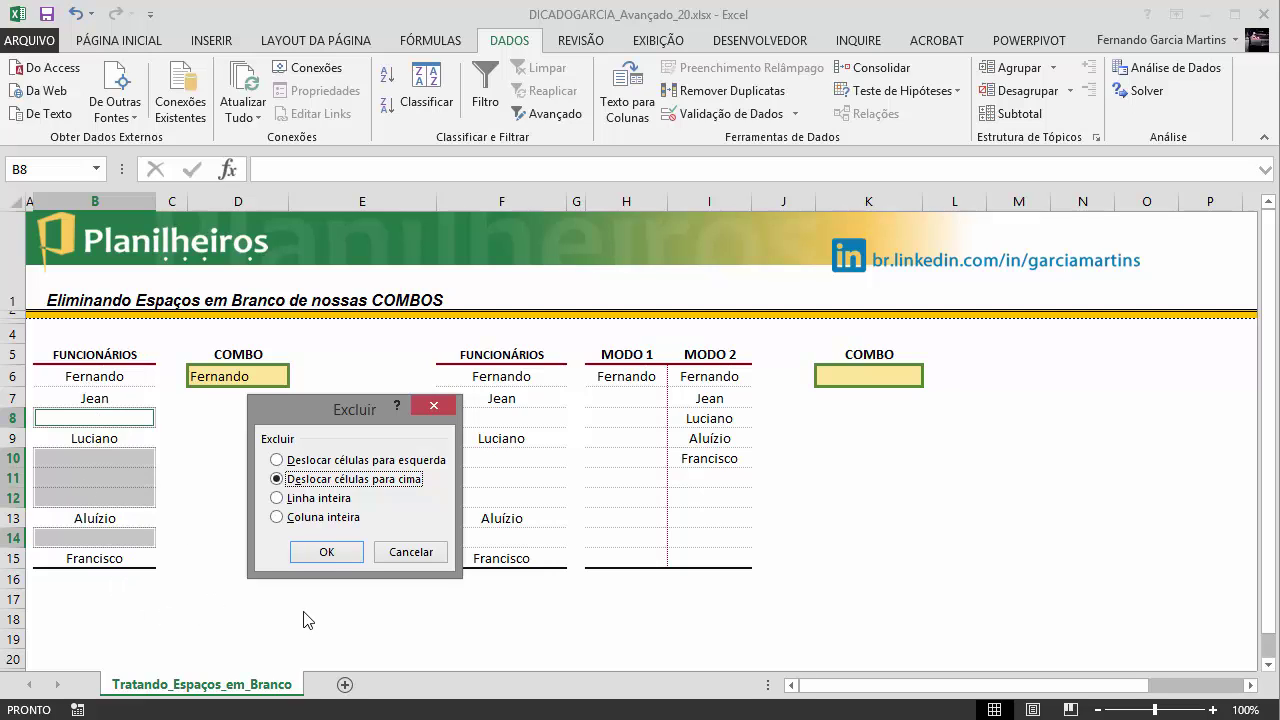
{"action": "left_click", "coordinate": [331, 556]}
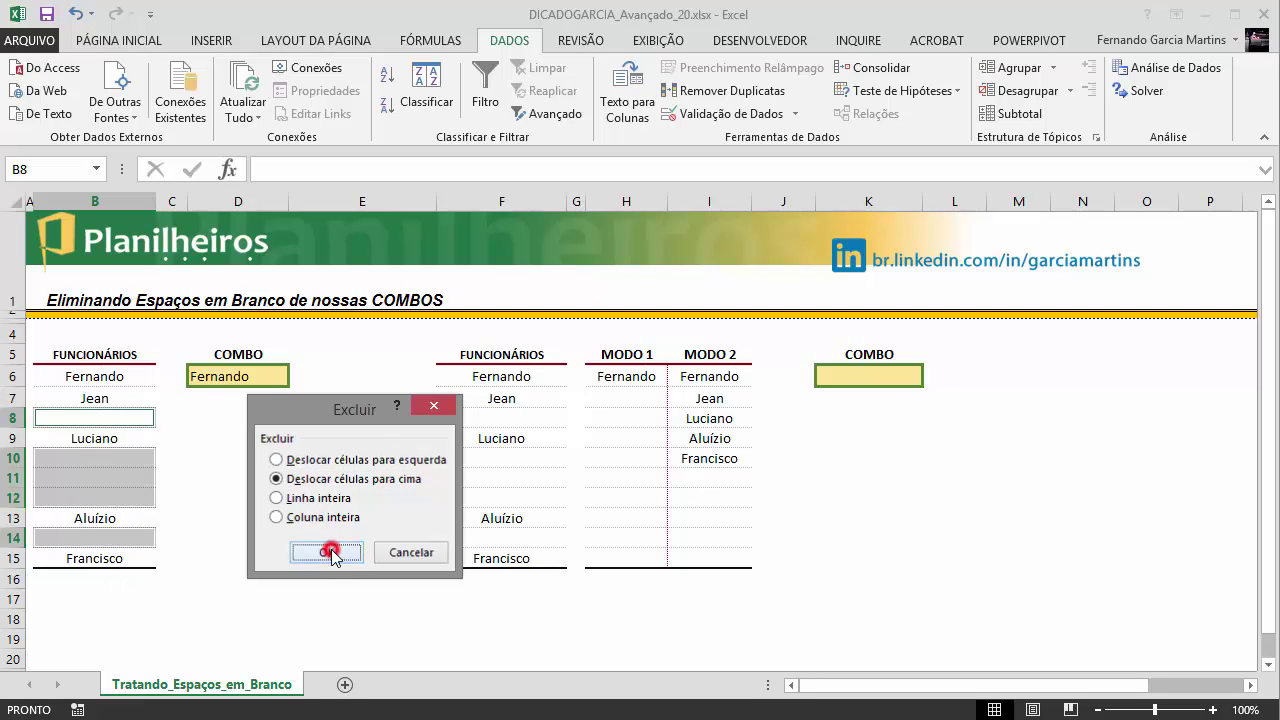
{"action": "left_click", "coordinate": [257, 617]}
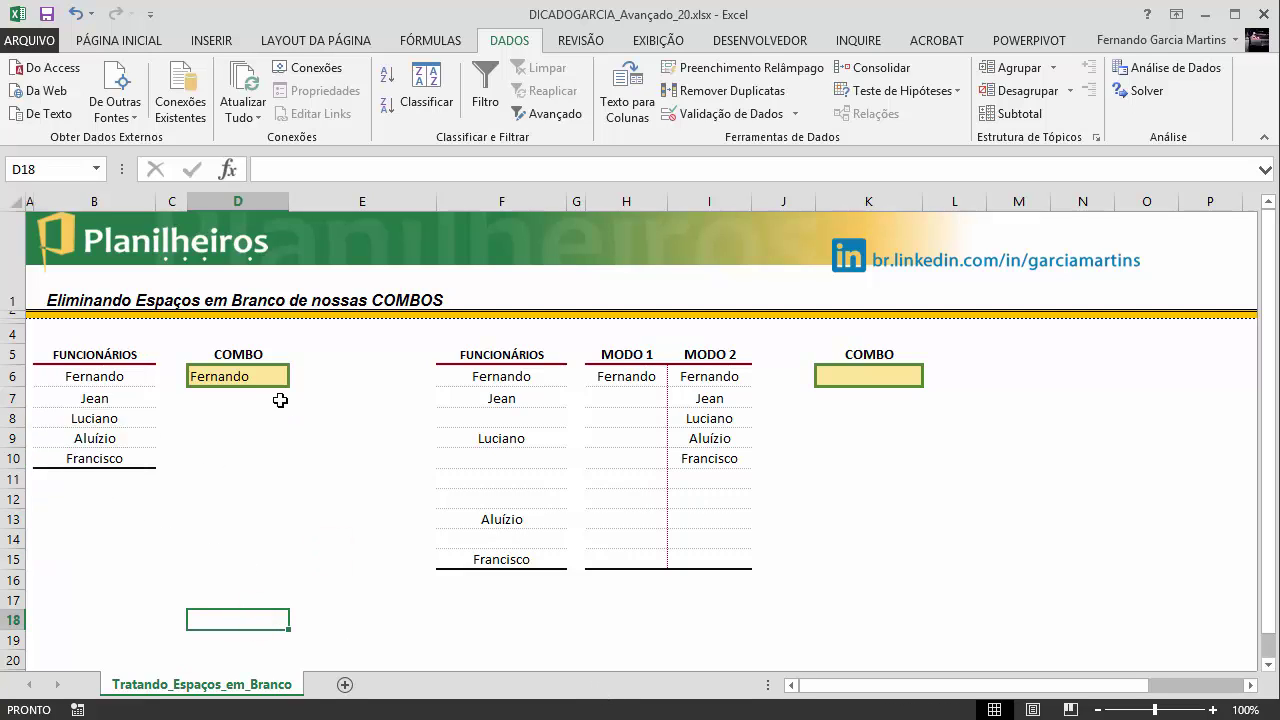
- Test the combo in D6 by switching between the first and fourth employees, ending on the fourth
{"action": "left_click", "coordinate": [254, 377]}
{"action": "left_click", "coordinate": [297, 376]}
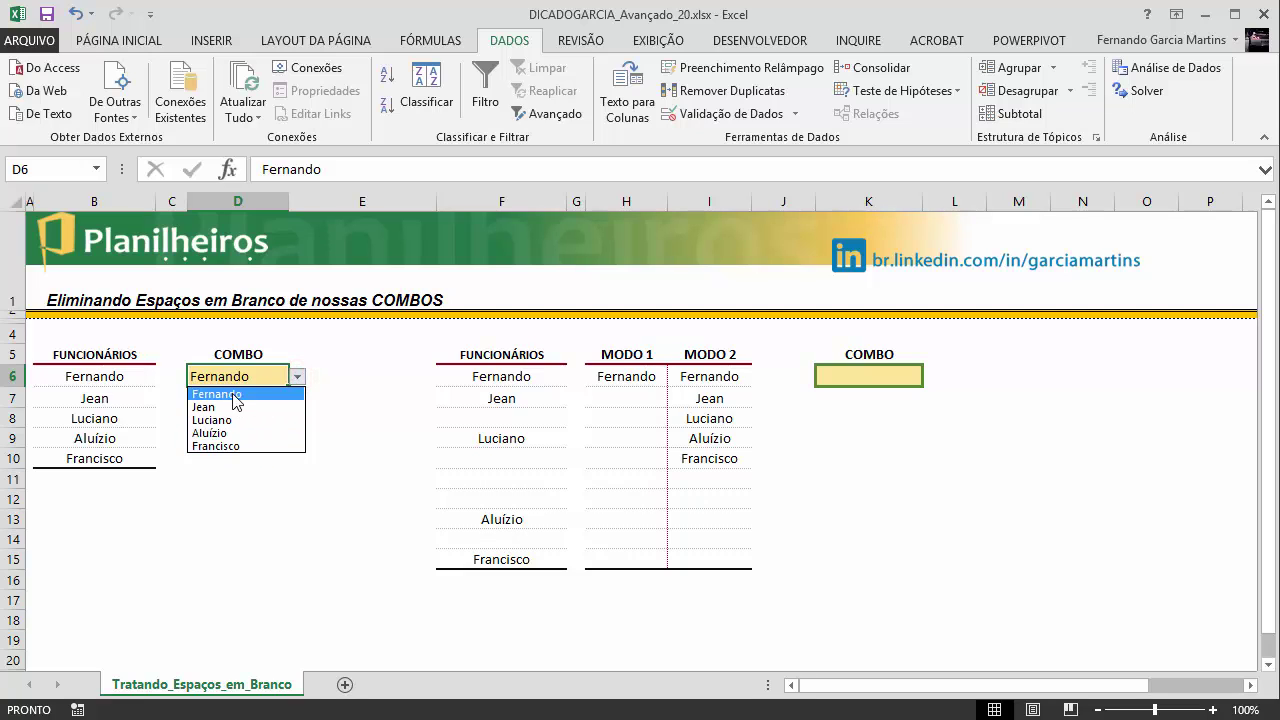
{"action": "left_click", "coordinate": [230, 433]}
{"action": "left_click", "coordinate": [297, 376]}
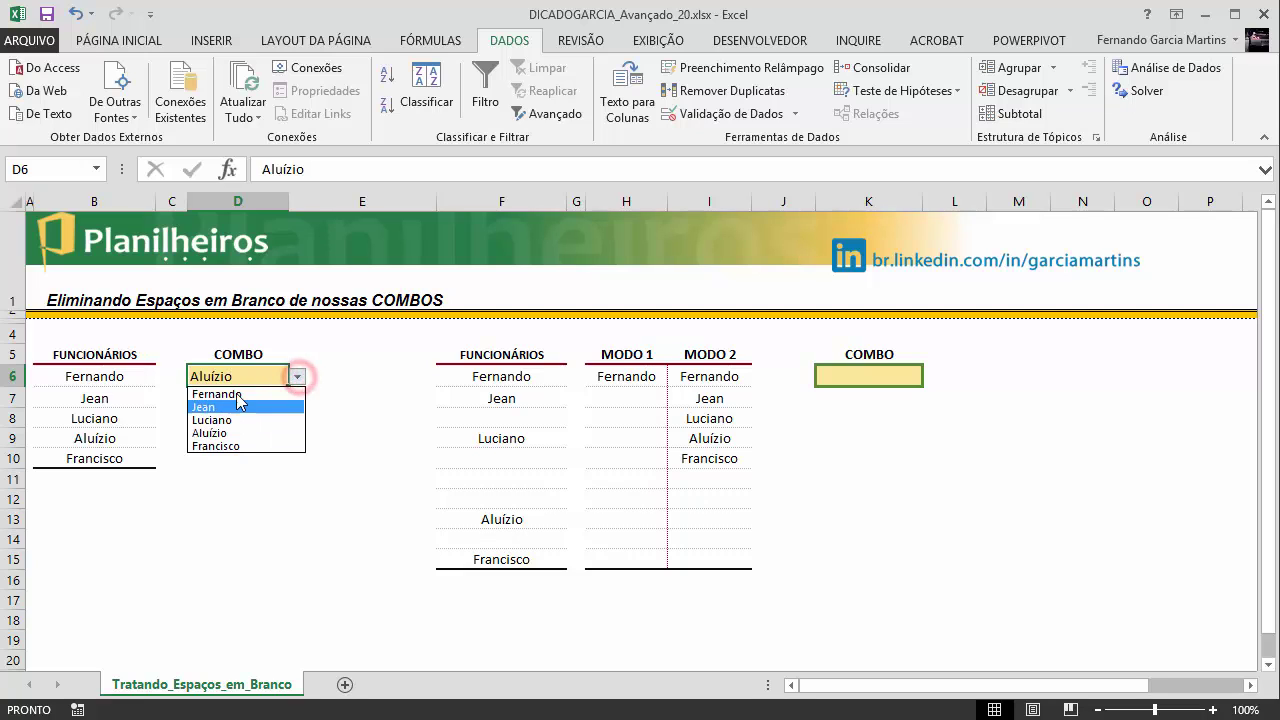
{"action": "left_click", "coordinate": [236, 394]}
{"action": "left_click", "coordinate": [297, 376]}
{"action": "left_click", "coordinate": [230, 433]}
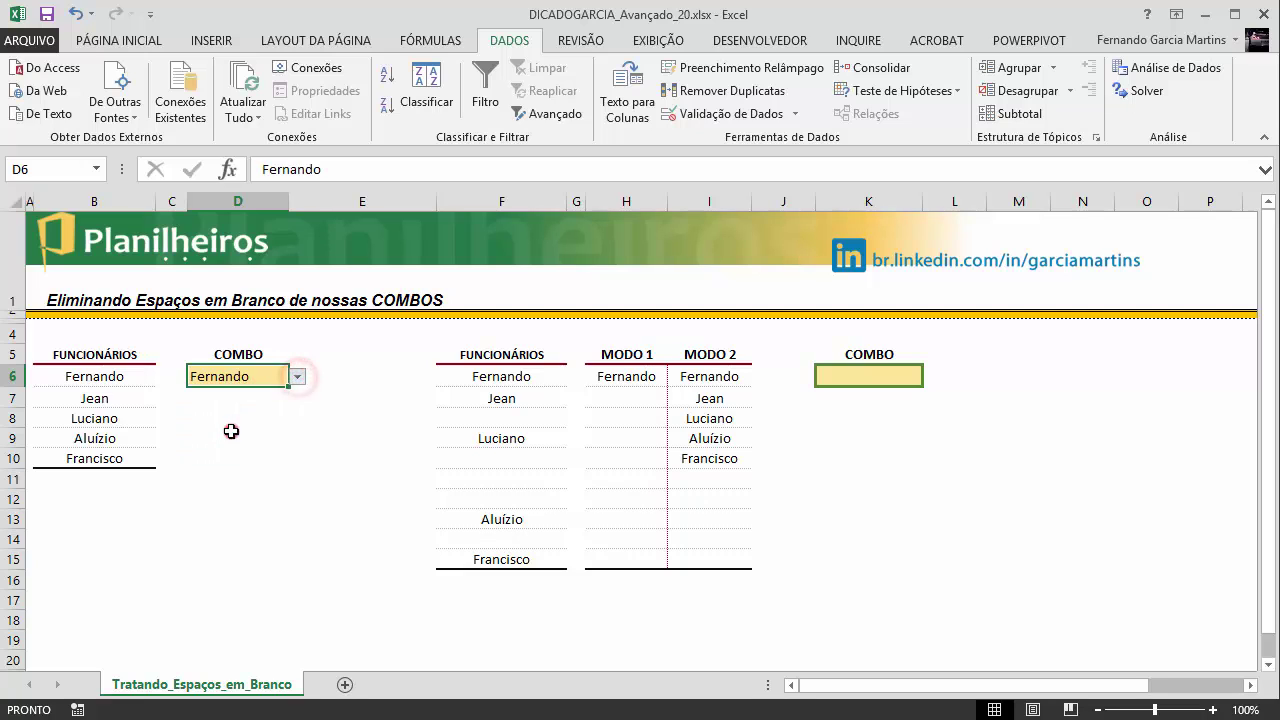
{"action": "left_click", "coordinate": [297, 376]}
{"action": "left_click", "coordinate": [232, 433]}
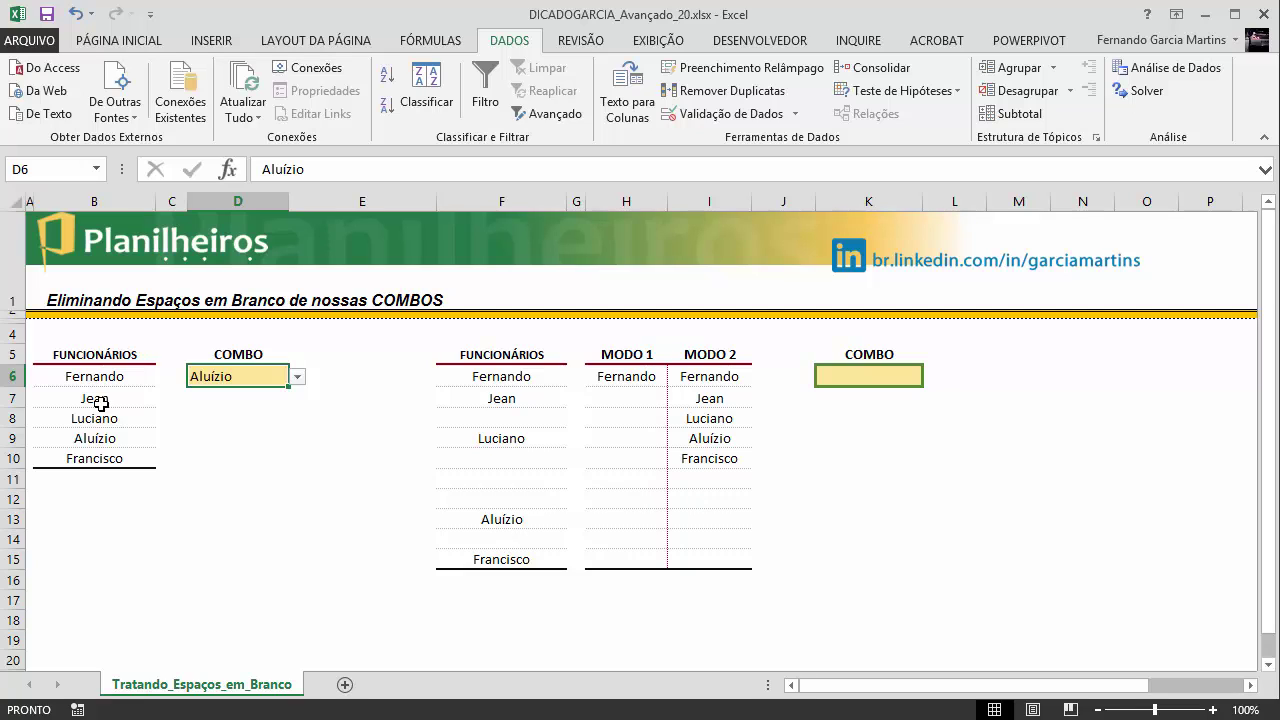
{"action": "left_click", "coordinate": [255, 437]}
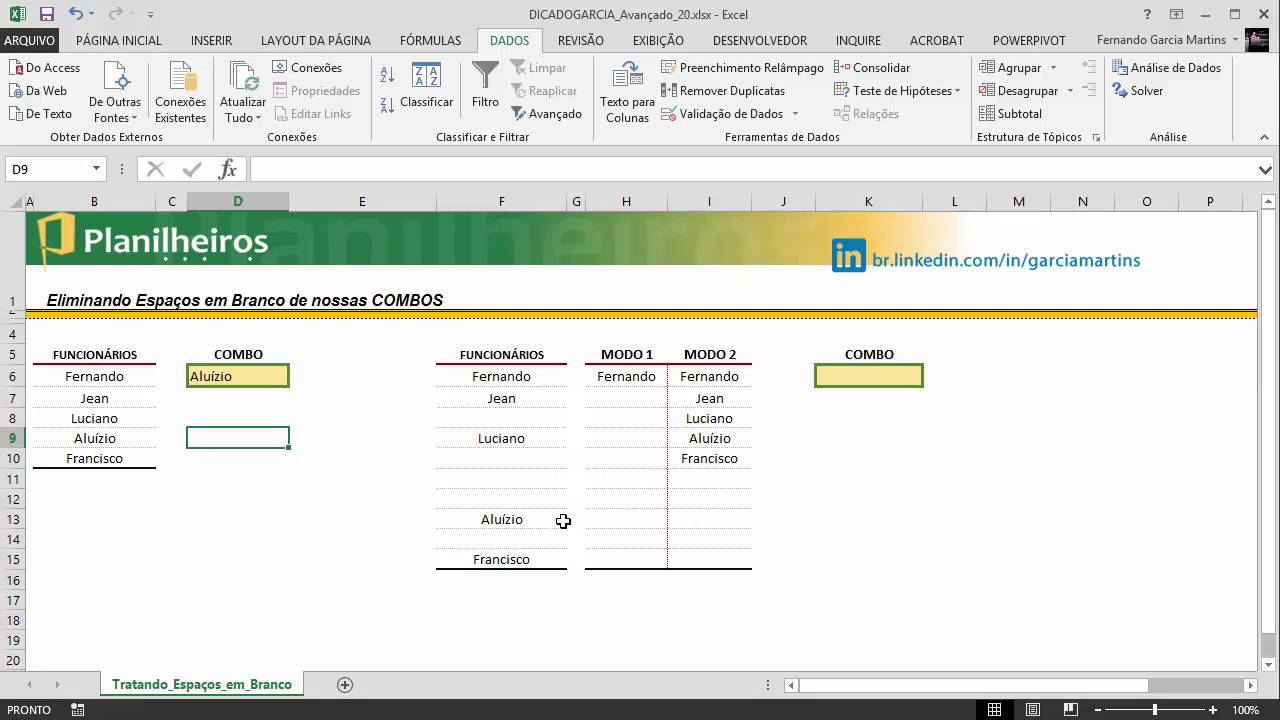
- Examine the second employee list in F6:F15 cell by cell and as a whole range, including its empty rows
{"action": "left_click_drag", "start_coordinate": [500, 376], "coordinate": [500, 559]}
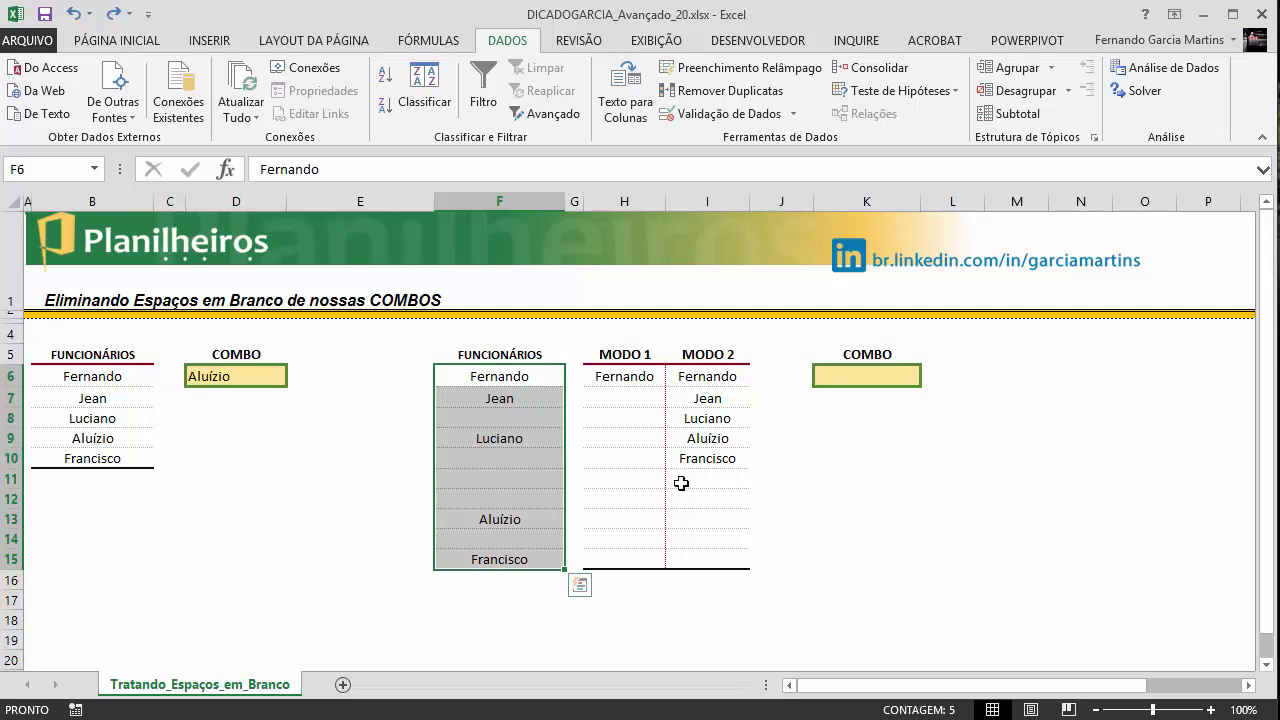
{"action": "left_click", "coordinate": [345, 465]}
{"action": "left_click", "coordinate": [483, 377]}
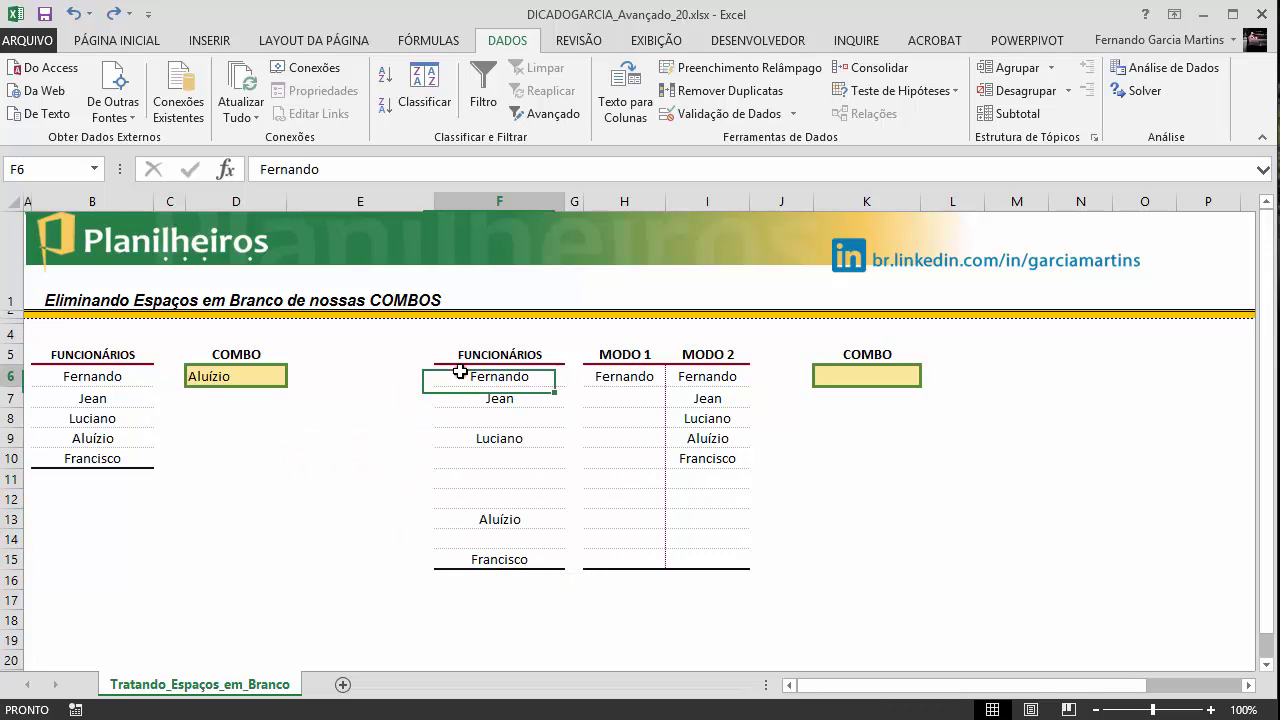
{"action": "left_click", "coordinate": [483, 398]}
{"action": "left_click", "coordinate": [484, 420]}
{"action": "left_click", "coordinate": [483, 437]}
{"action": "left_click", "coordinate": [479, 458]}
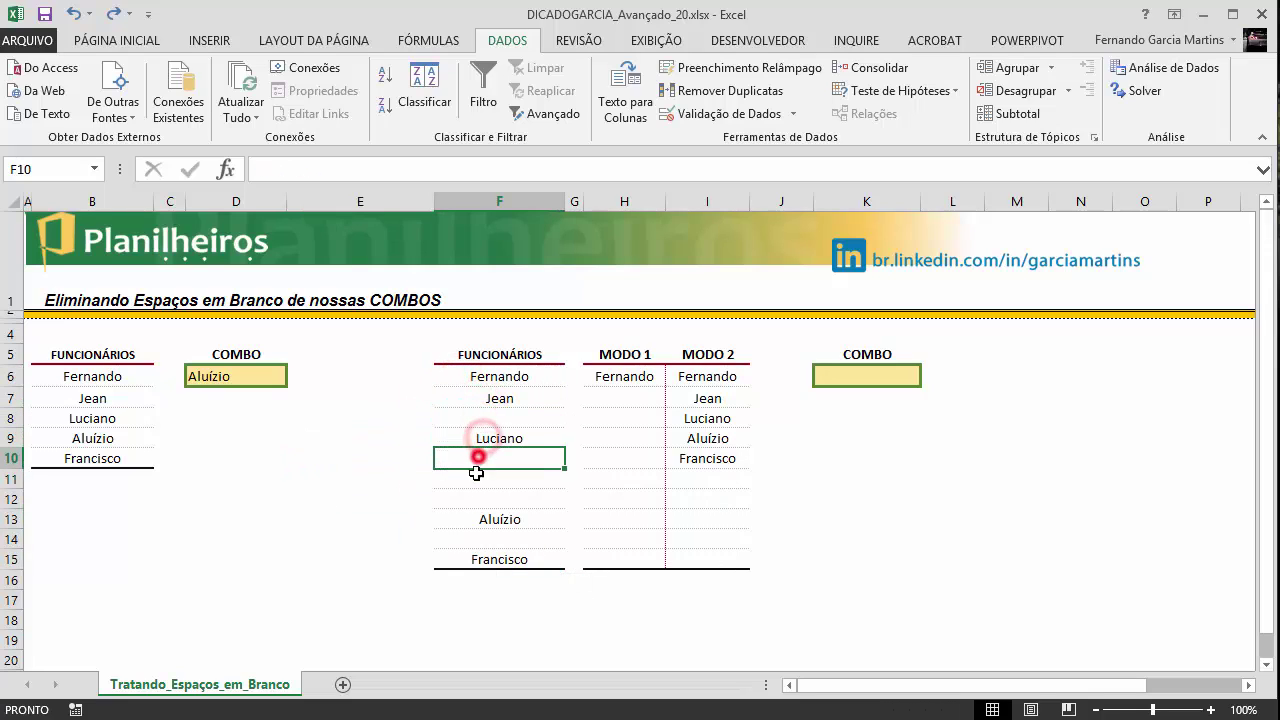
{"action": "left_click", "coordinate": [480, 479]}
{"action": "left_click", "coordinate": [481, 499]}
{"action": "left_click", "coordinate": [489, 519]}
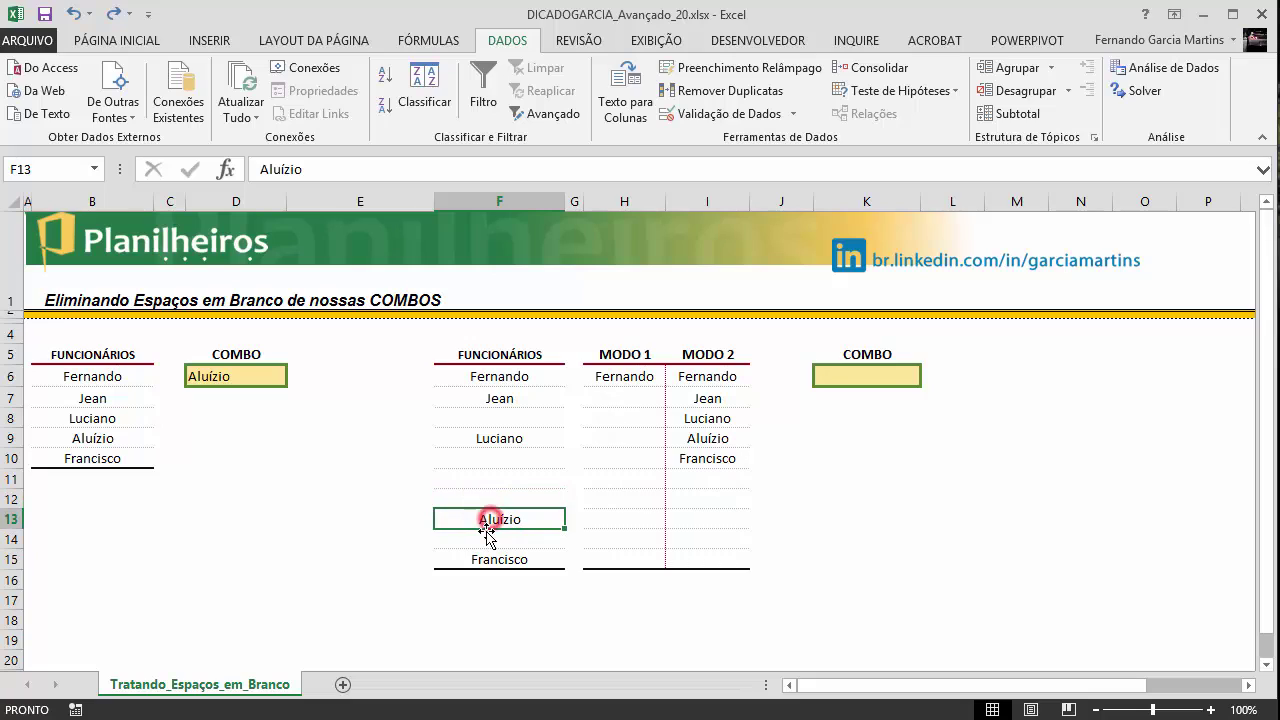
{"action": "left_click", "coordinate": [485, 539]}
{"action": "left_click", "coordinate": [482, 560]}
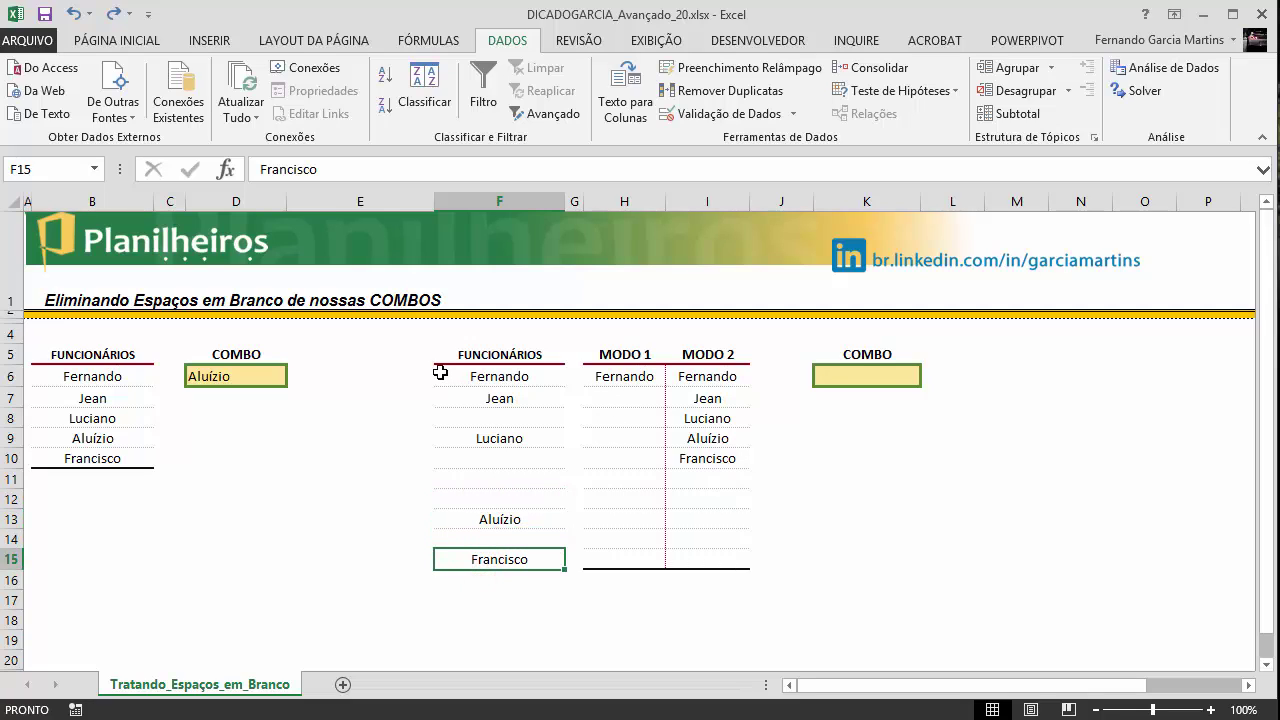
{"action": "left_click_drag", "start_coordinate": [412, 375], "coordinate": [400, 537]}
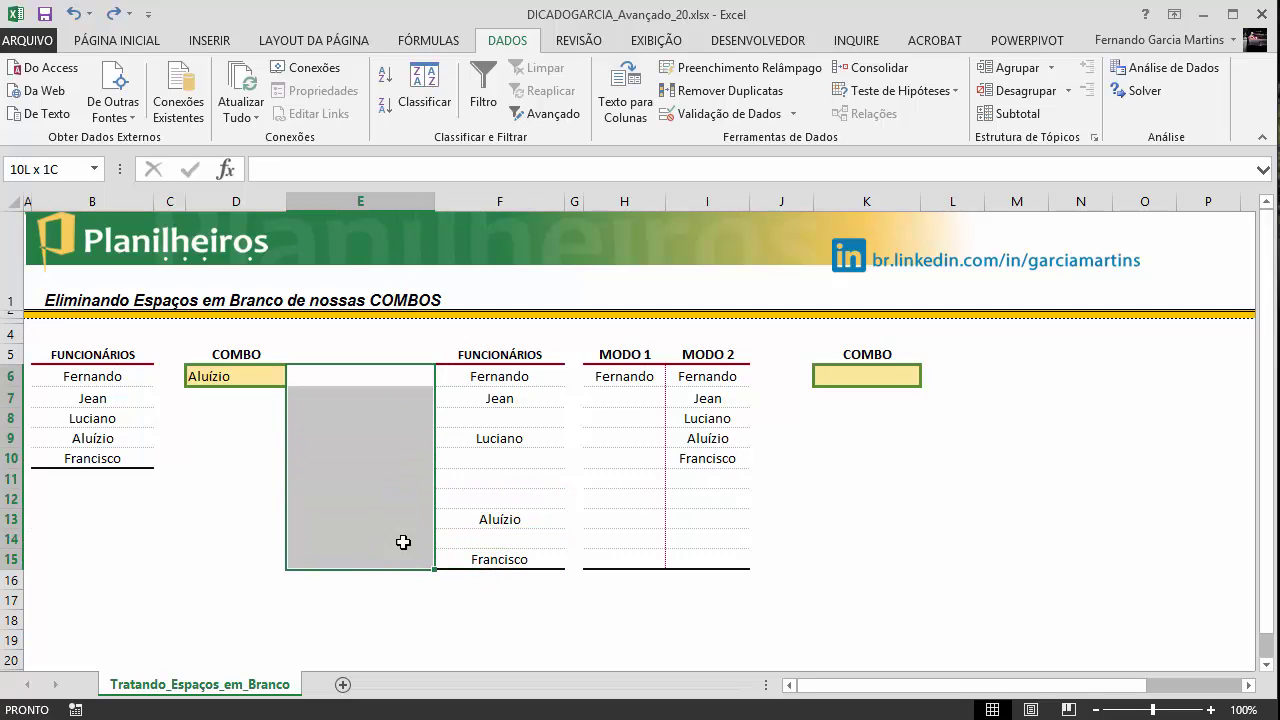
{"action": "left_click_drag", "start_coordinate": [491, 373], "coordinate": [498, 558]}
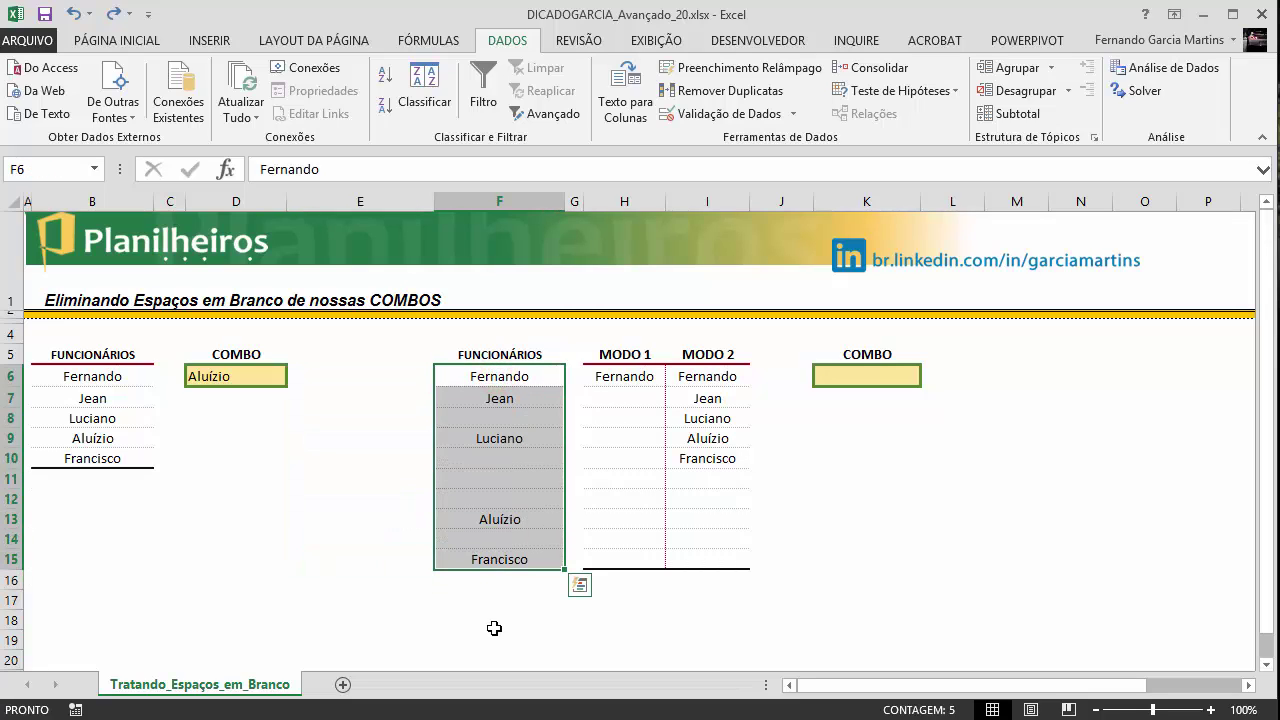
{"action": "left_click", "coordinate": [594, 329]}
- Widen column G beside the second employee list and narrow column L
{"action": "left_click_drag", "start_coordinate": [584, 205], "coordinate": [613, 206]}
{"action": "left_click", "coordinate": [586, 376]}
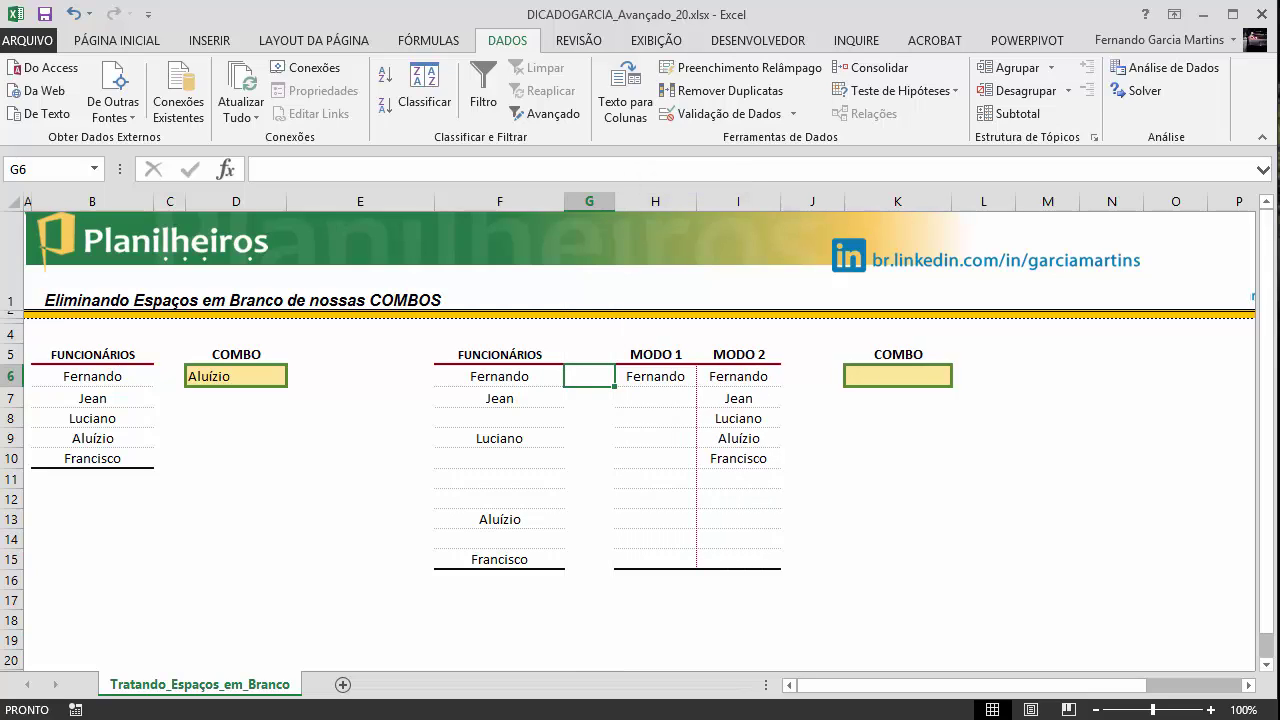
{"action": "left_click_drag", "start_coordinate": [1021, 207], "coordinate": [977, 203]}
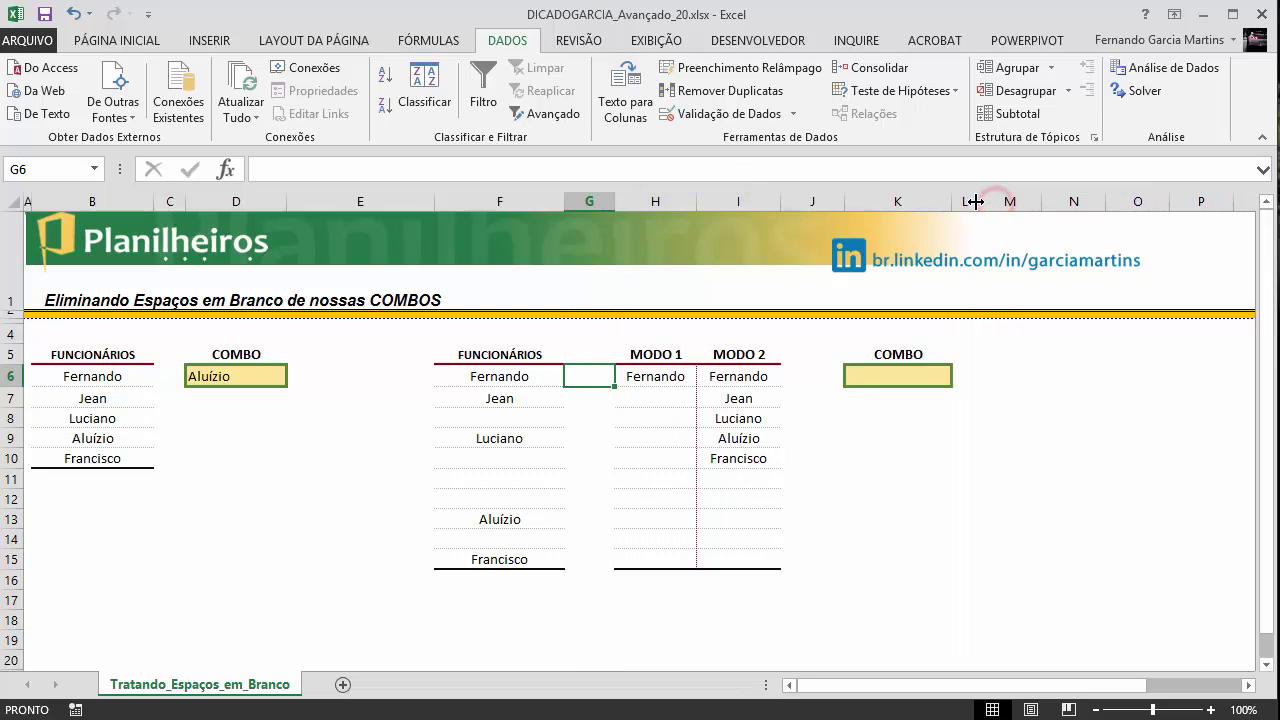
- Write the formula =LINS($F$6:f6) in G6, with an absolute start reference and a relative end reference
{"action": "left_click", "coordinate": [589, 371]}
{"action": "type", "text": "=lin"}
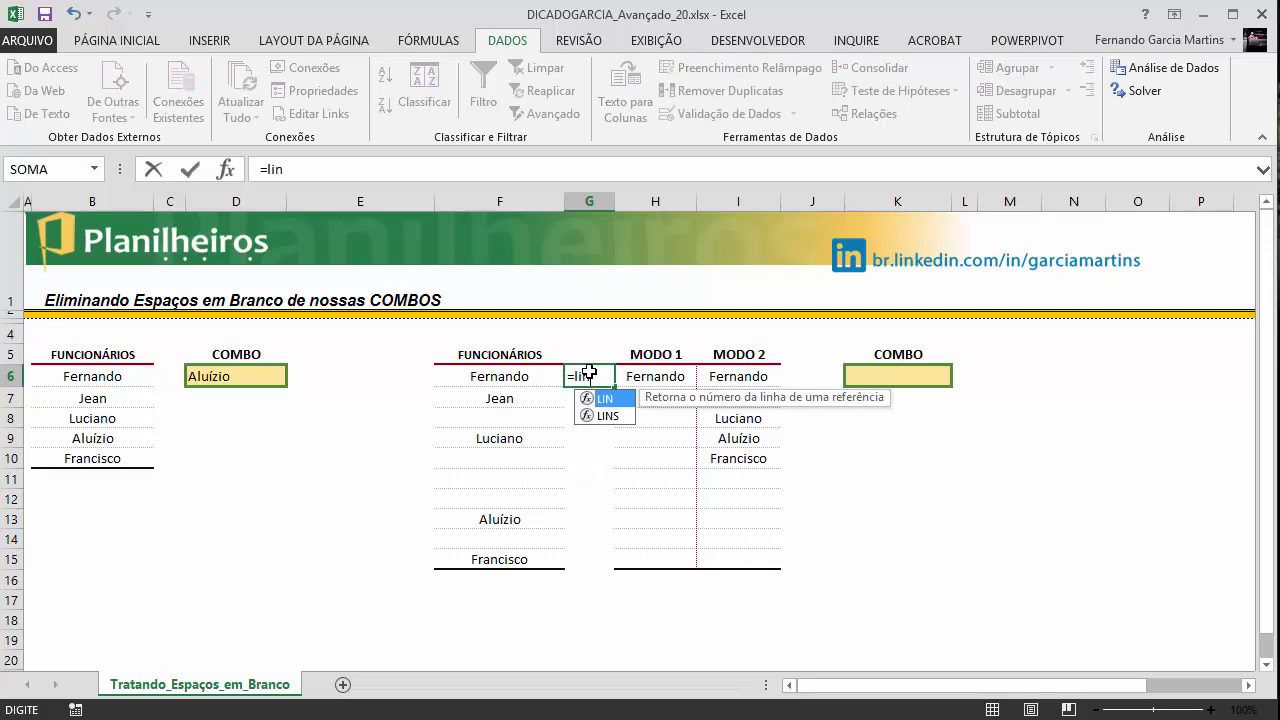
{"action": "type", "text": "s"}
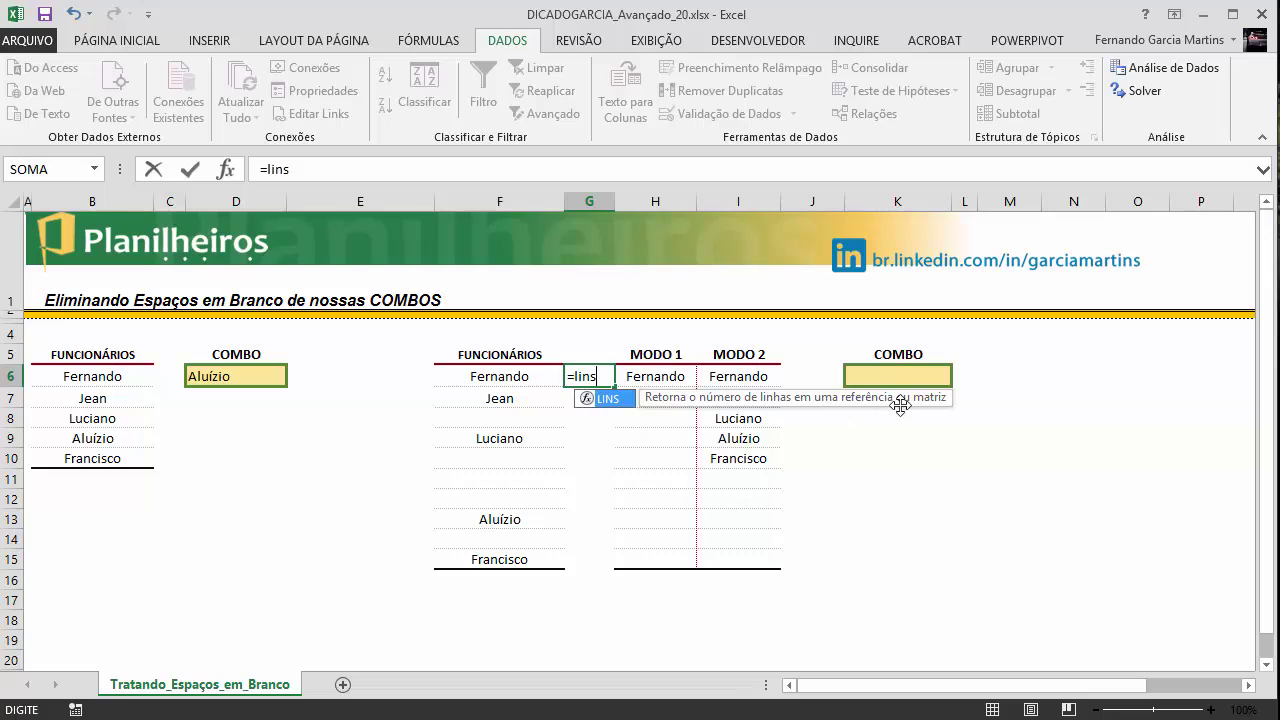
{"action": "key", "text": "Tab"}
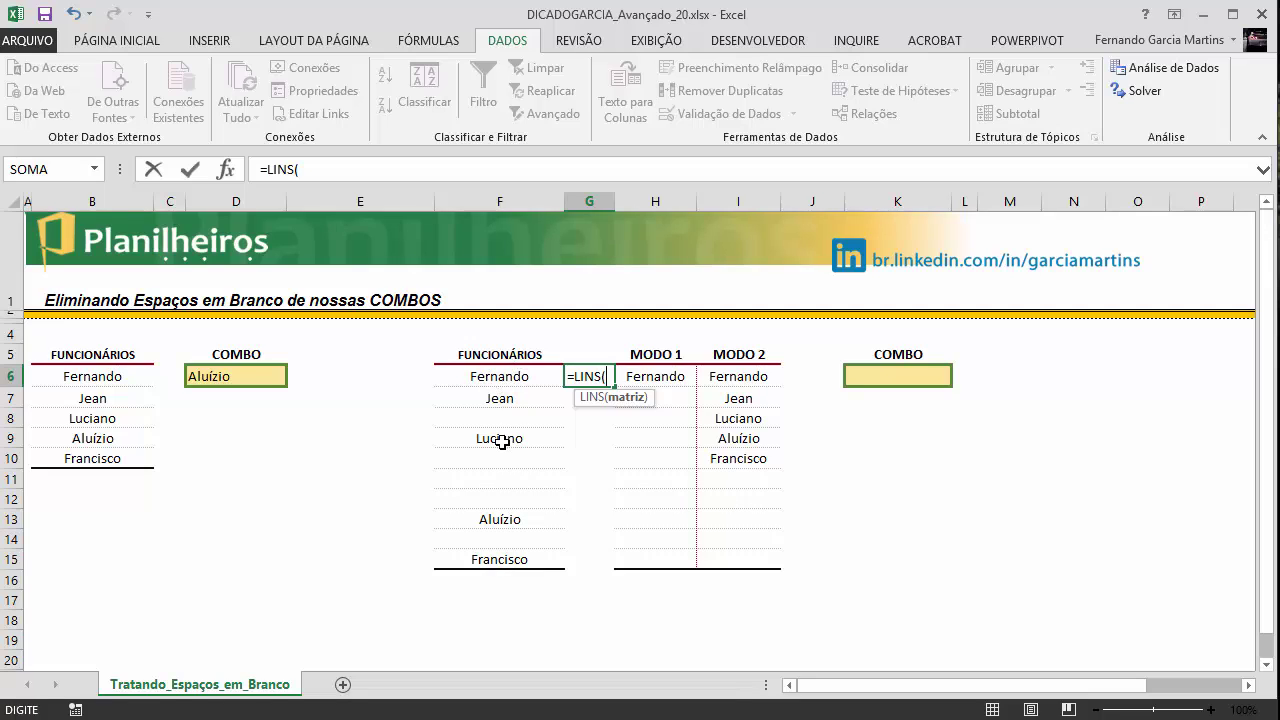
{"action": "type", "text": "f6"}
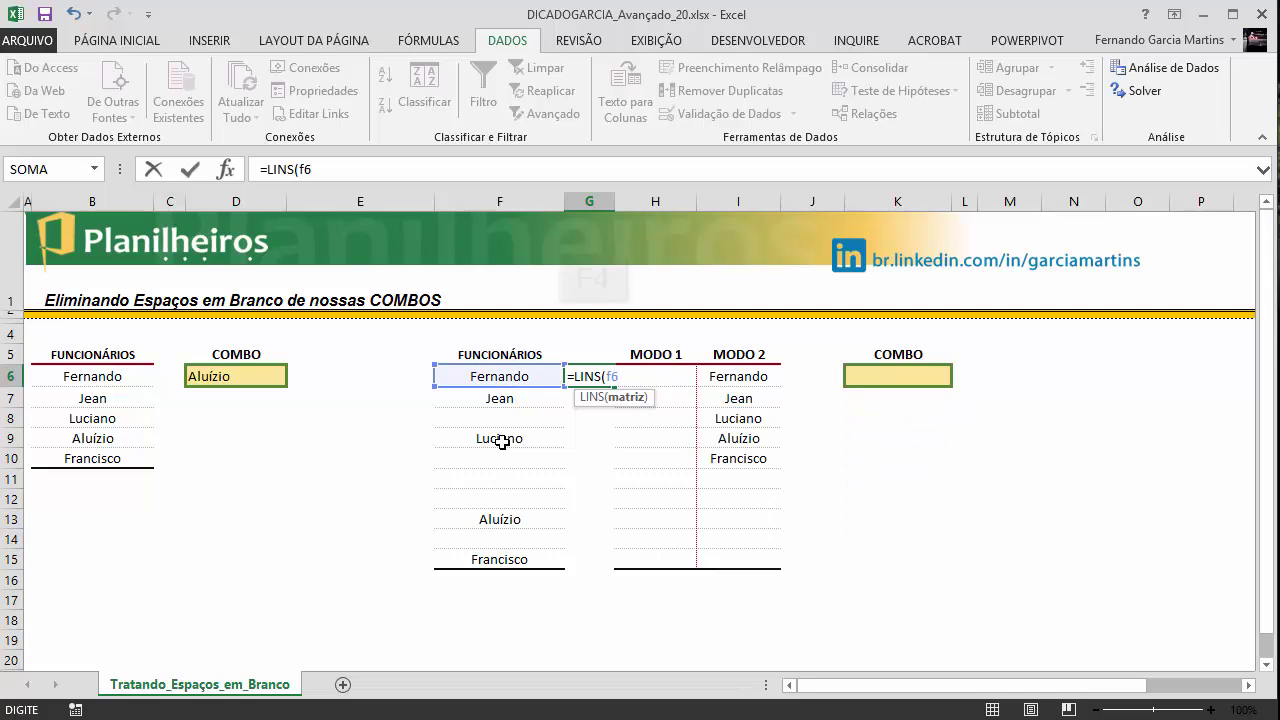
{"action": "key", "text": "F4"}
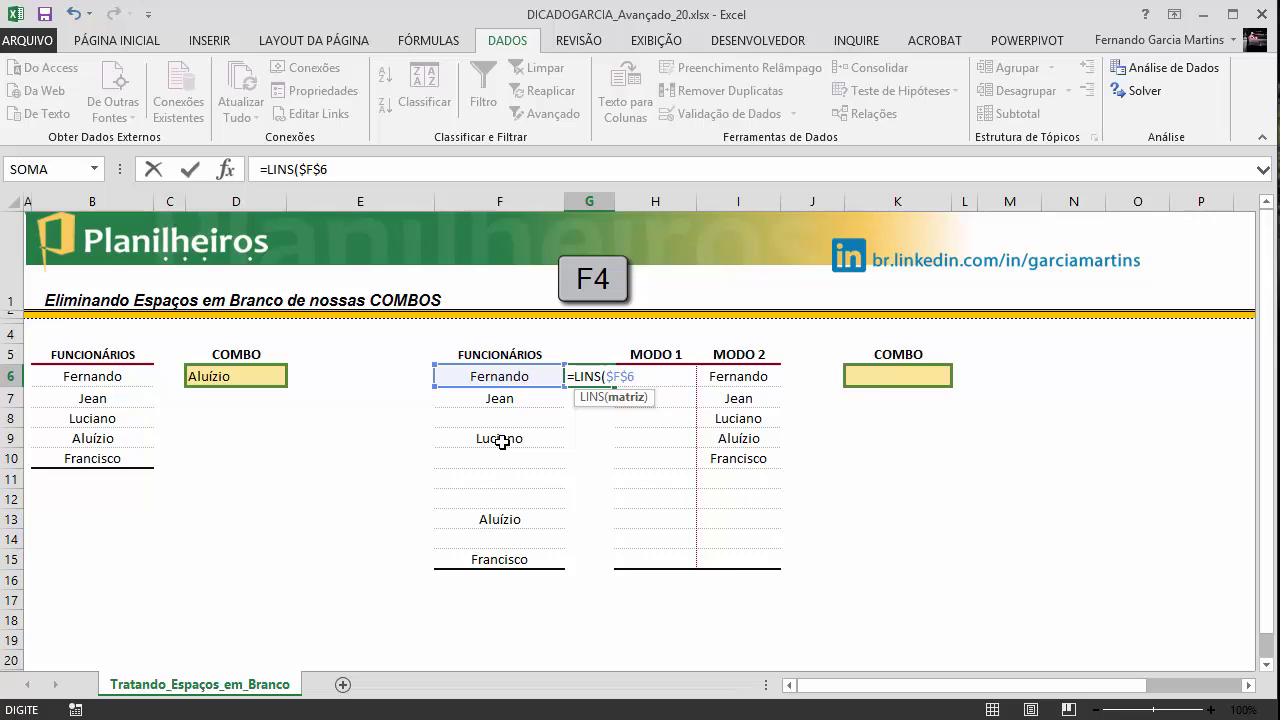
{"action": "type", "text": ":f6"}
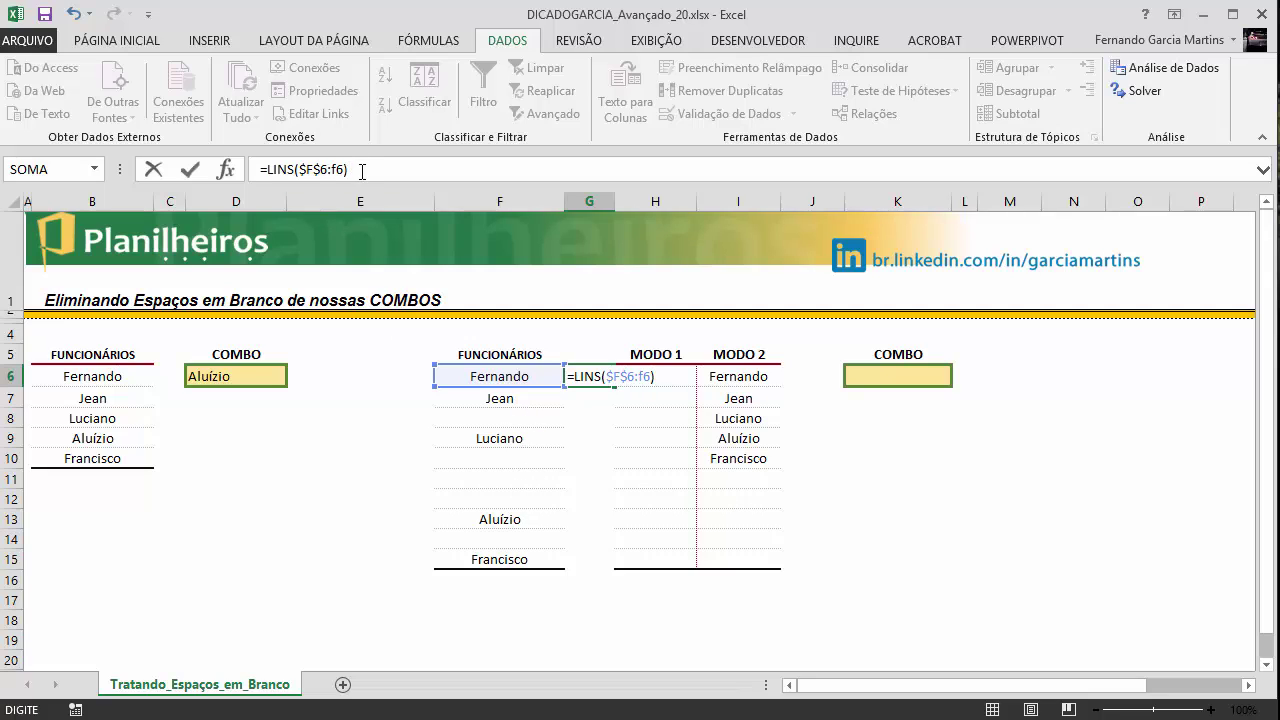
- Evaluate the whole LINS formula in G6 in place to preview its result, and undo the evaluation
{"action": "left_click_drag", "start_coordinate": [355, 170], "coordinate": [241, 172]}
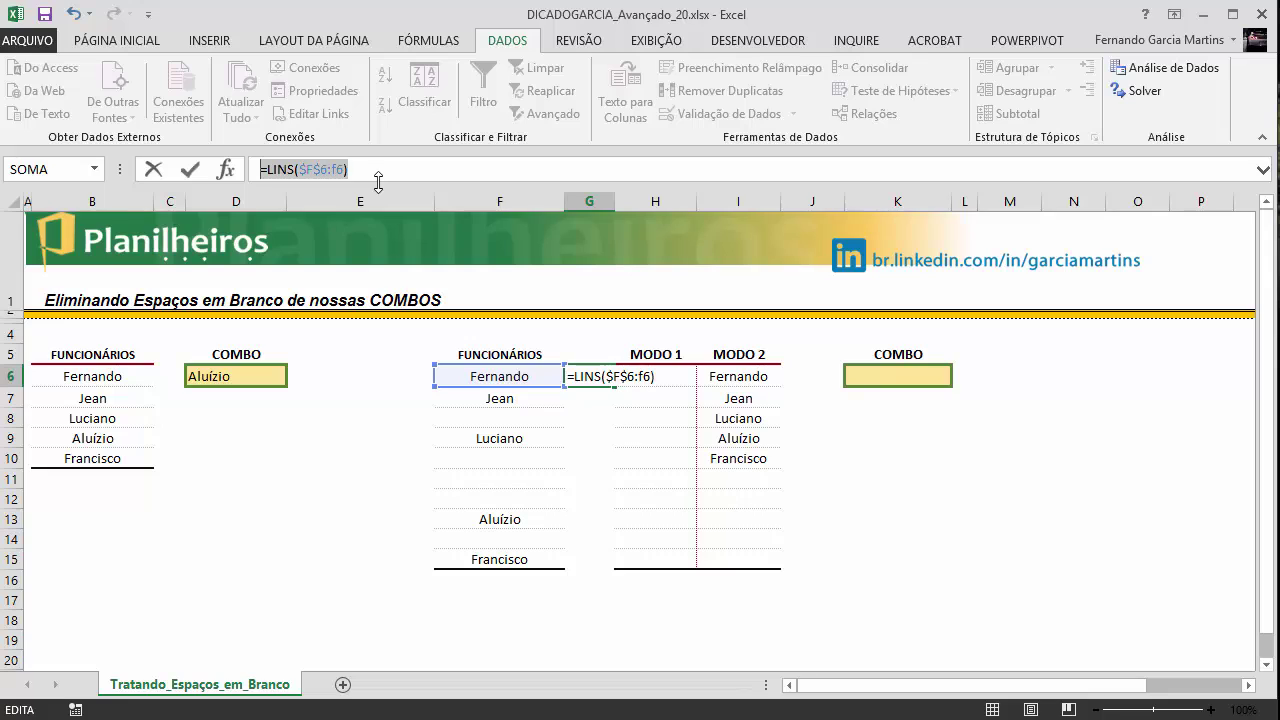
{"action": "key", "text": "F9"}
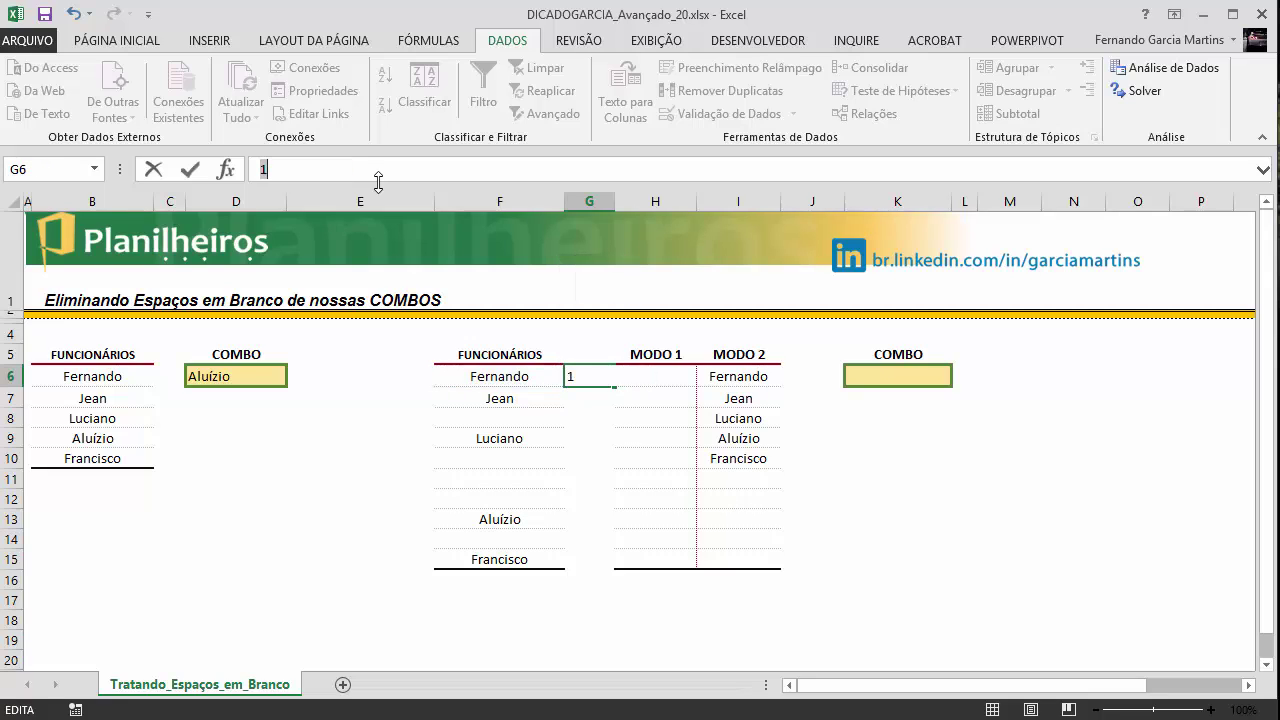
{"action": "key", "text": "ctrl+z"}
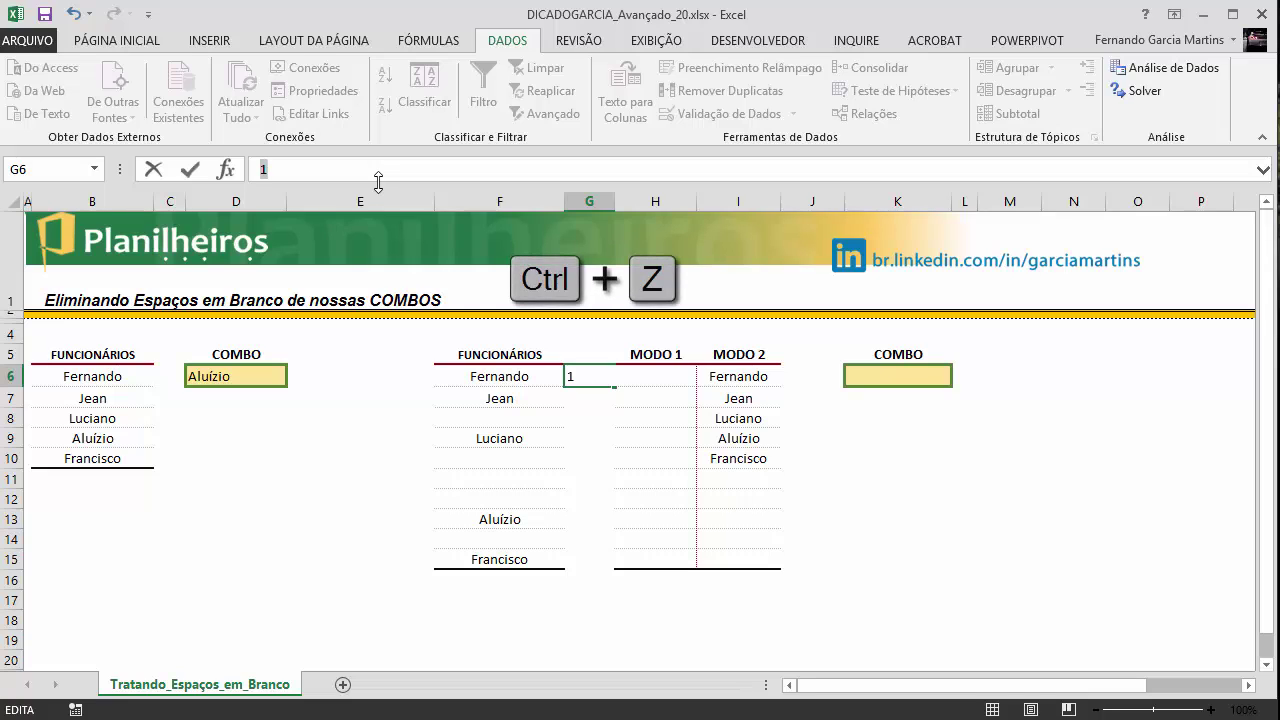
- Commit the LINS formula in G6 and fill it down through G15
{"action": "key", "text": "Return"}
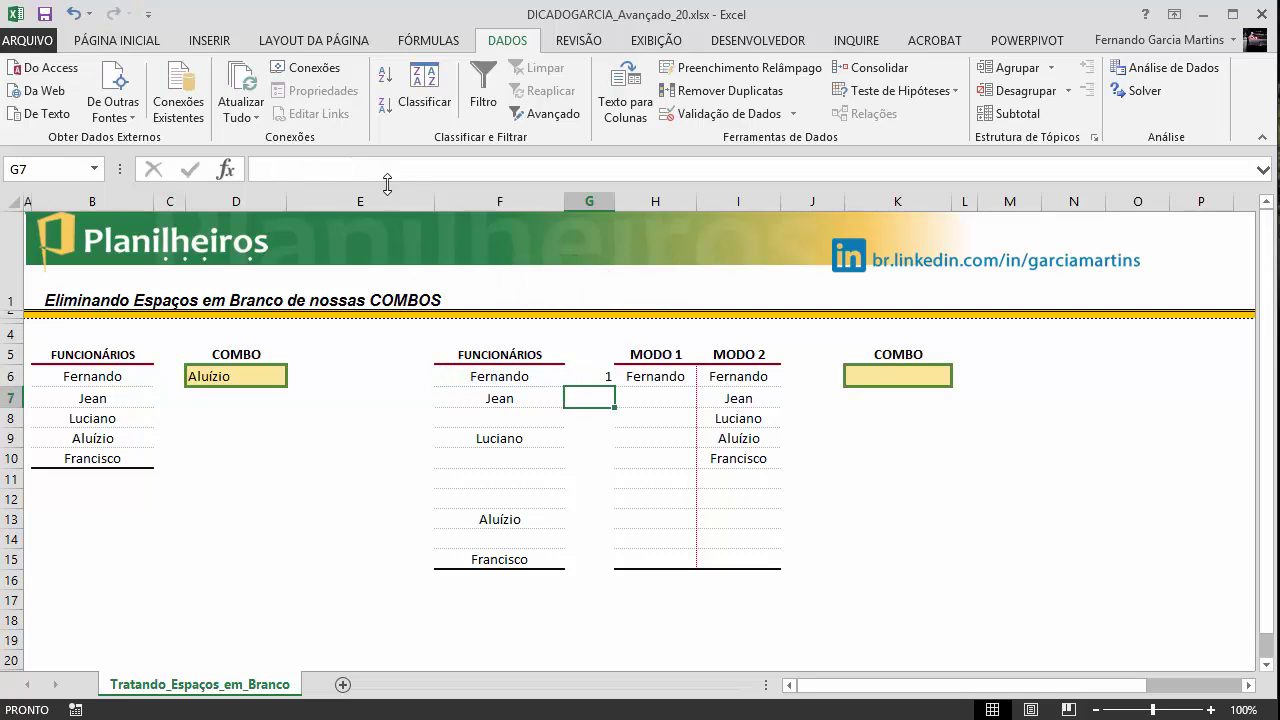
{"action": "left_click", "coordinate": [601, 377]}
{"action": "left_click_drag", "start_coordinate": [614, 387], "coordinate": [606, 571]}
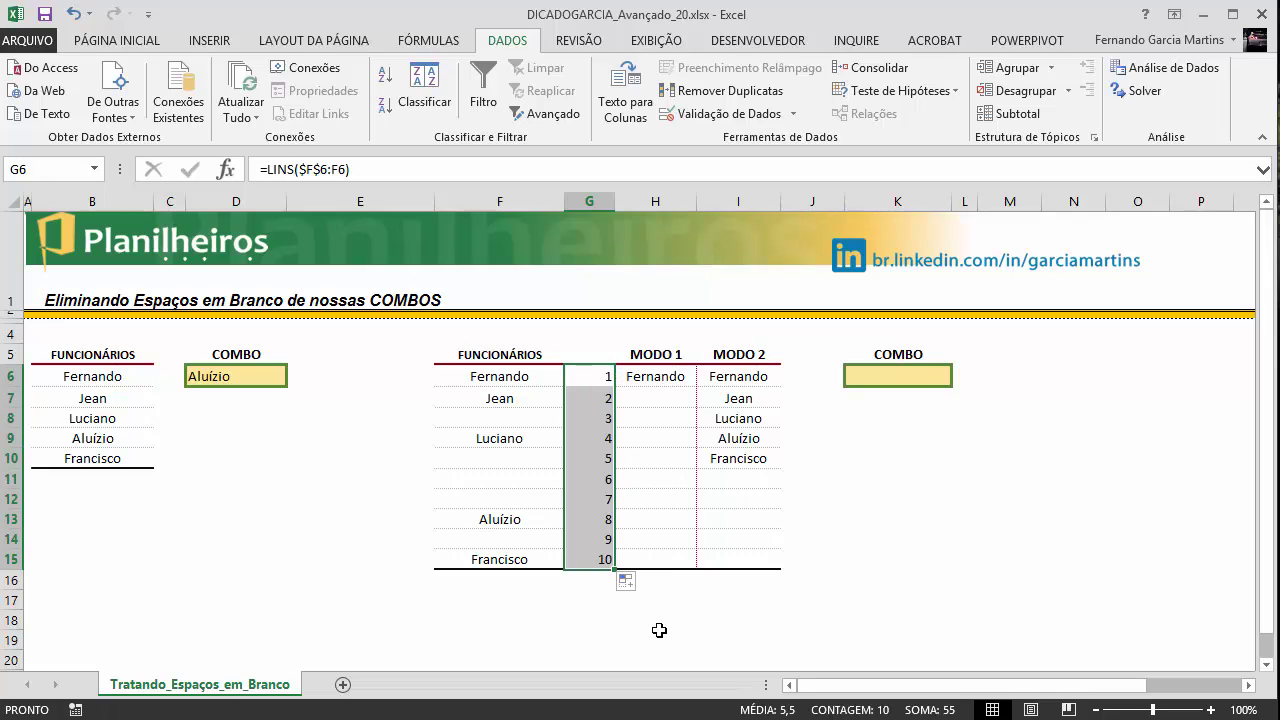
{"action": "left_click", "coordinate": [654, 459]}
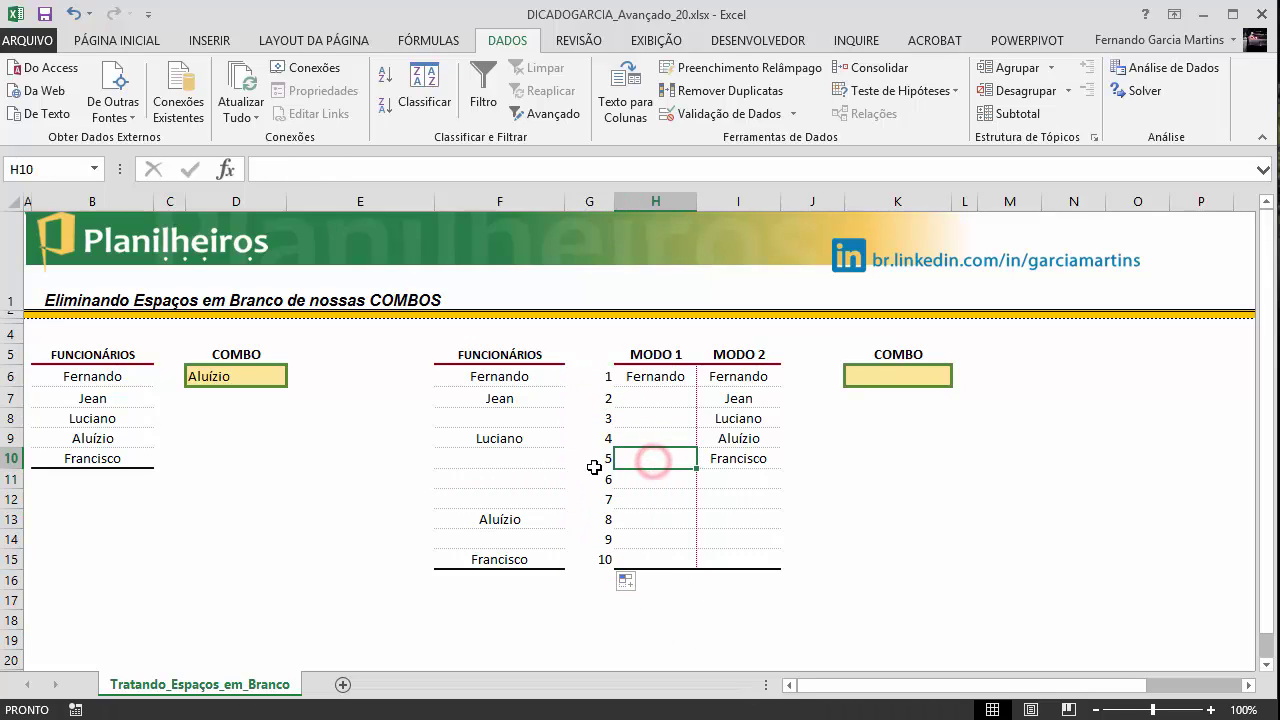
- Examine how the LINS range's relative end reference changes row by row through G6:G15
{"action": "left_click", "coordinate": [598, 376]}
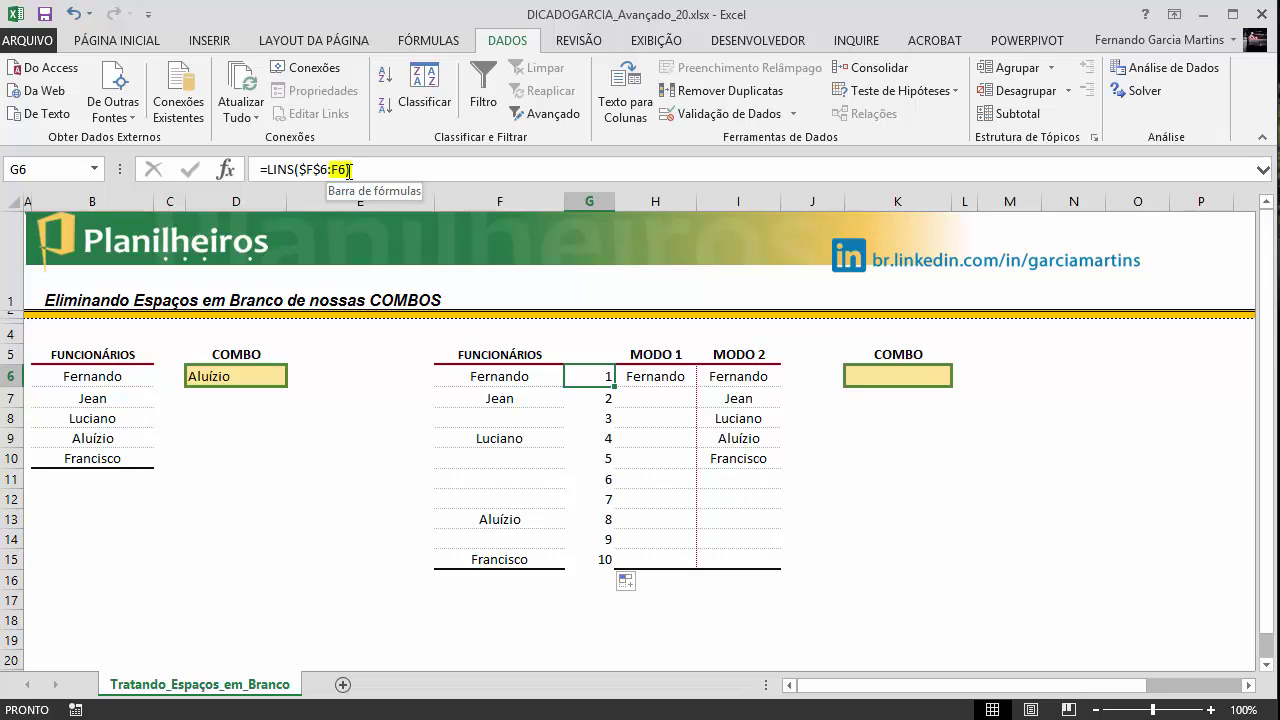
{"action": "key", "text": "Down"}
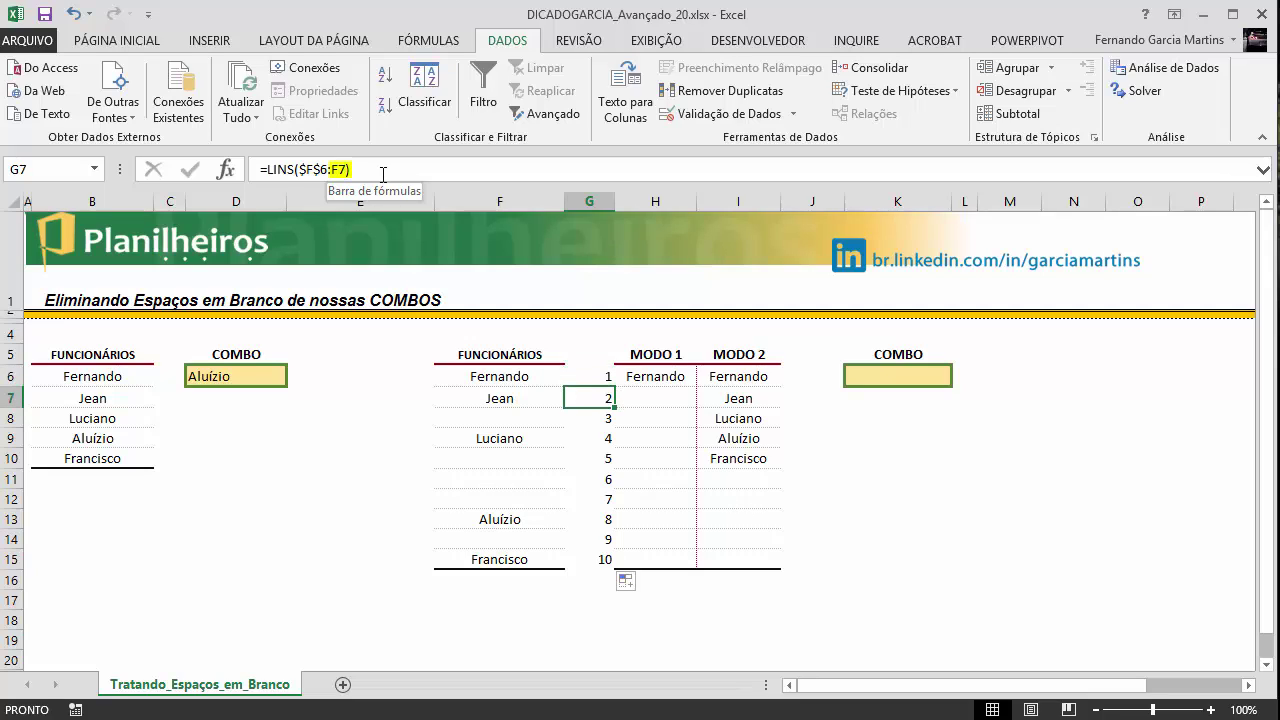
{"action": "key", "text": "Down"}
{"action": "key", "text": "Down"}
{"action": "key", "text": "Down"}
{"action": "key", "text": "Down"}
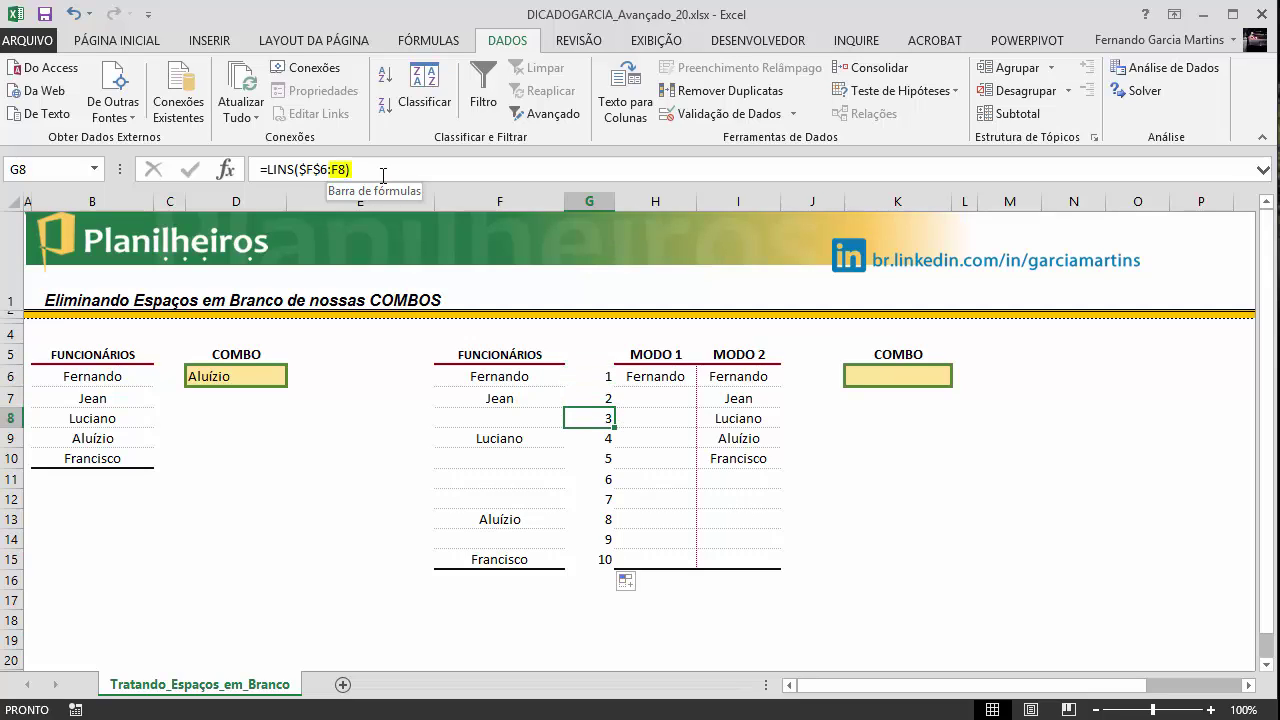
{"action": "key", "text": "Down"}
{"action": "key", "text": "Down"}
{"action": "key", "text": "Down"}
{"action": "key", "text": "Down"}
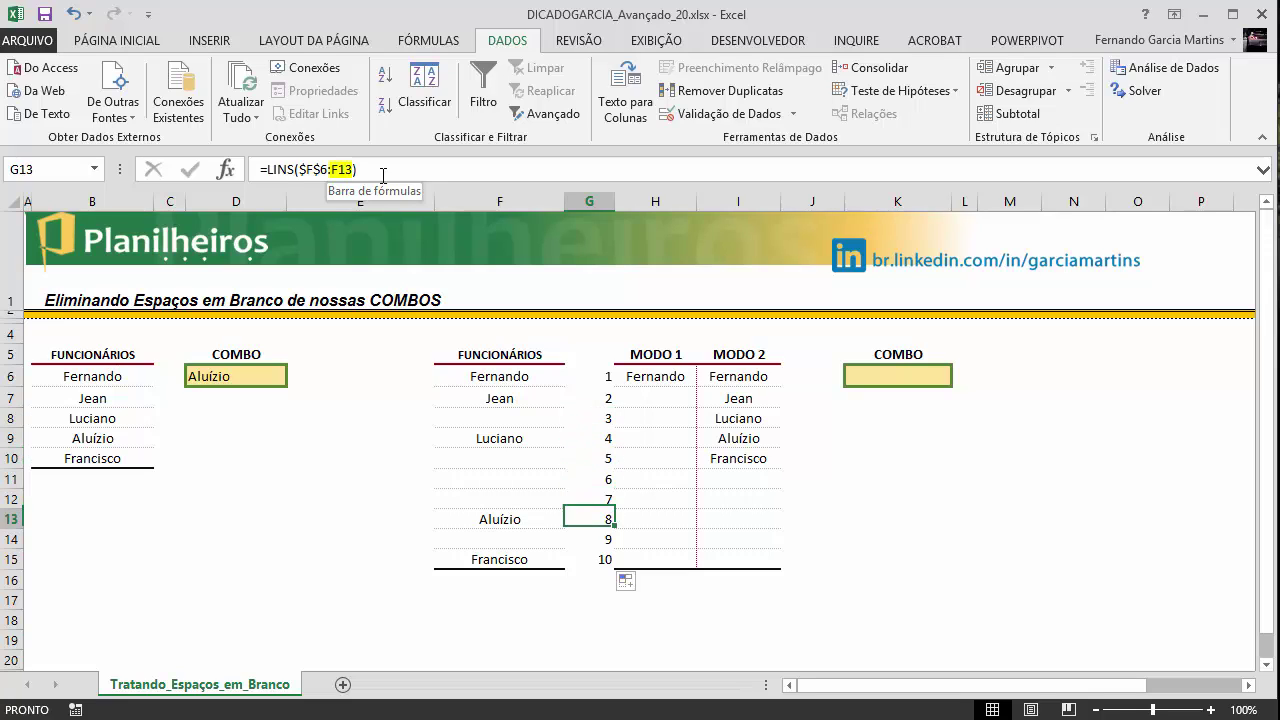
{"action": "left_click_drag", "start_coordinate": [600, 375], "coordinate": [602, 559]}
{"action": "left_click", "coordinate": [720, 503]}
{"action": "left_click", "coordinate": [591, 375]}
{"action": "left_click_drag", "start_coordinate": [591, 389], "coordinate": [582, 550]}
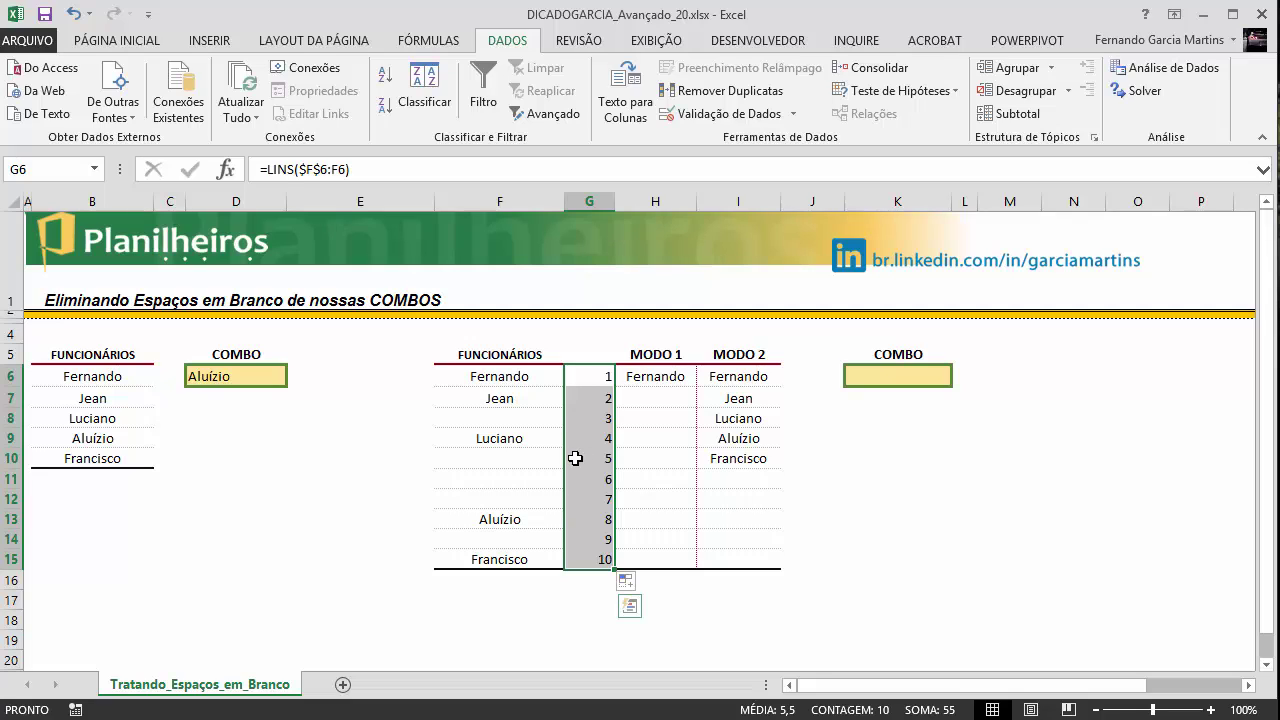
- Clear the contents of the MODO 1 and MODO 2 columns in H6:I15
{"action": "left_click_drag", "start_coordinate": [655, 558], "coordinate": [738, 372]}
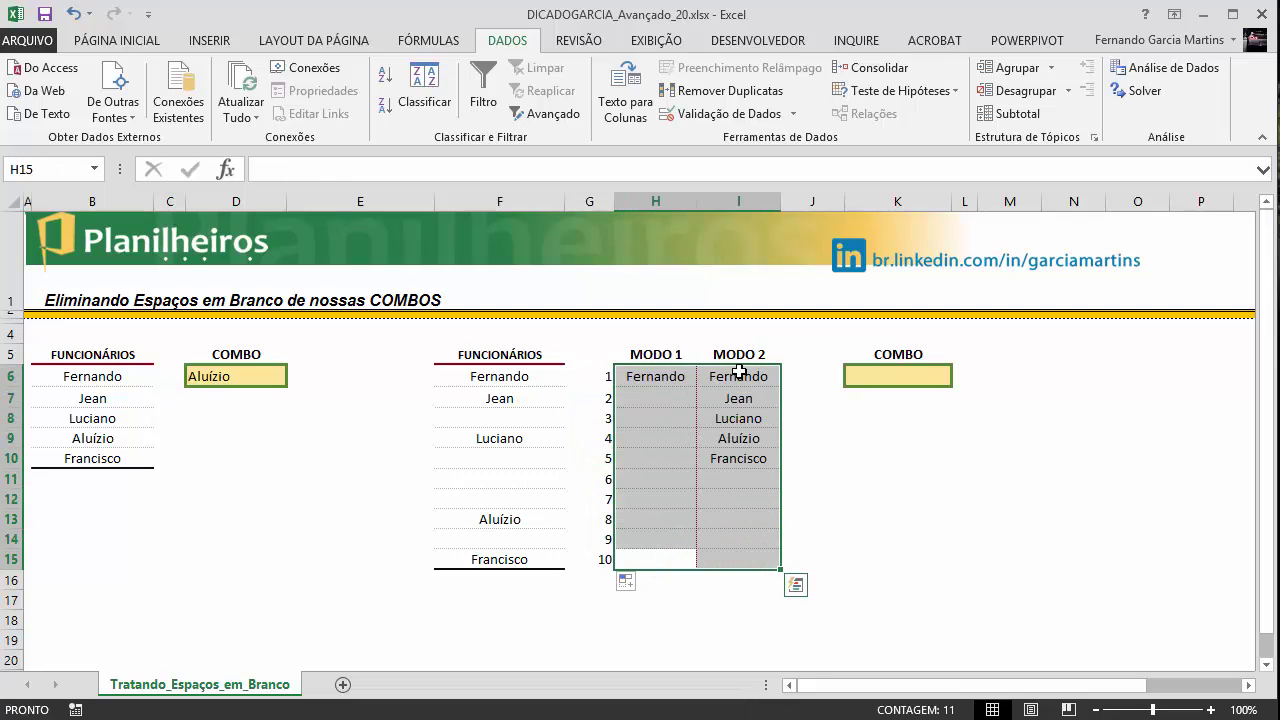
{"action": "key", "text": "Delete"}
{"action": "left_click", "coordinate": [911, 562]}
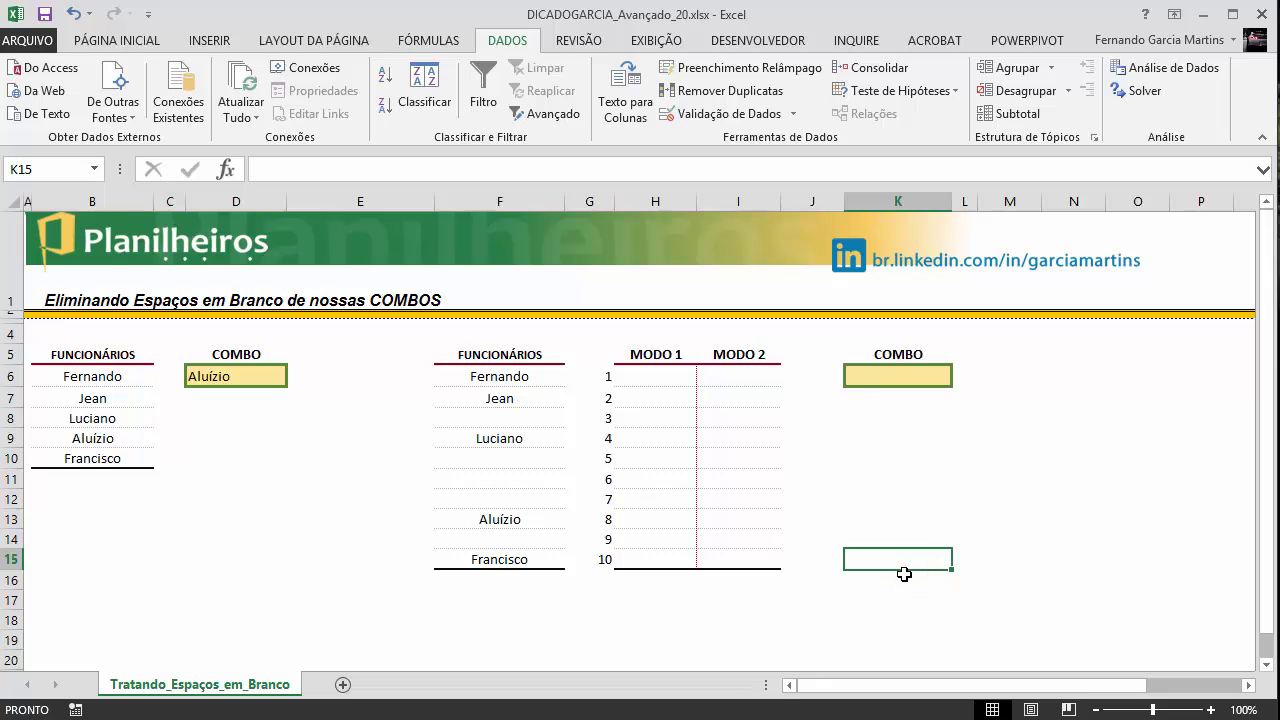
- Start an ÍNDICE formula in H6 under MODO 1, using the absolute range $F$6:$F$15 as the matrix argument
{"action": "left_click", "coordinate": [589, 376]}
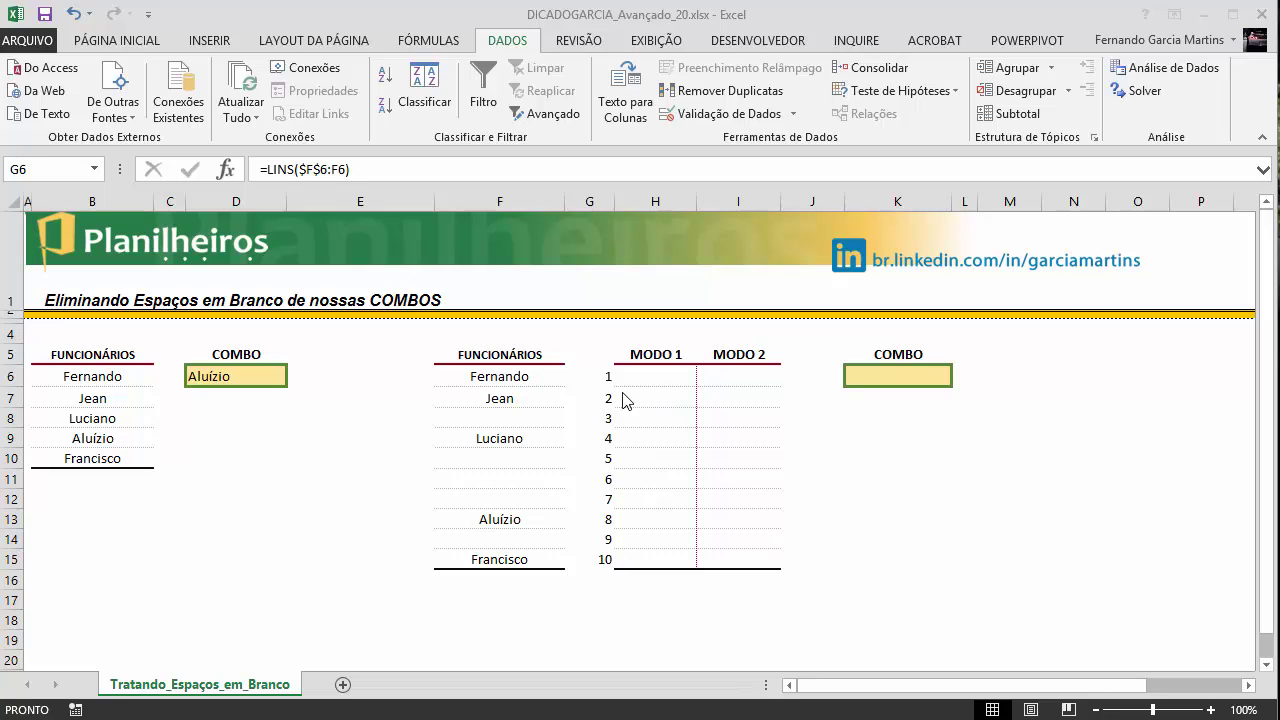
{"action": "left_click", "coordinate": [650, 377]}
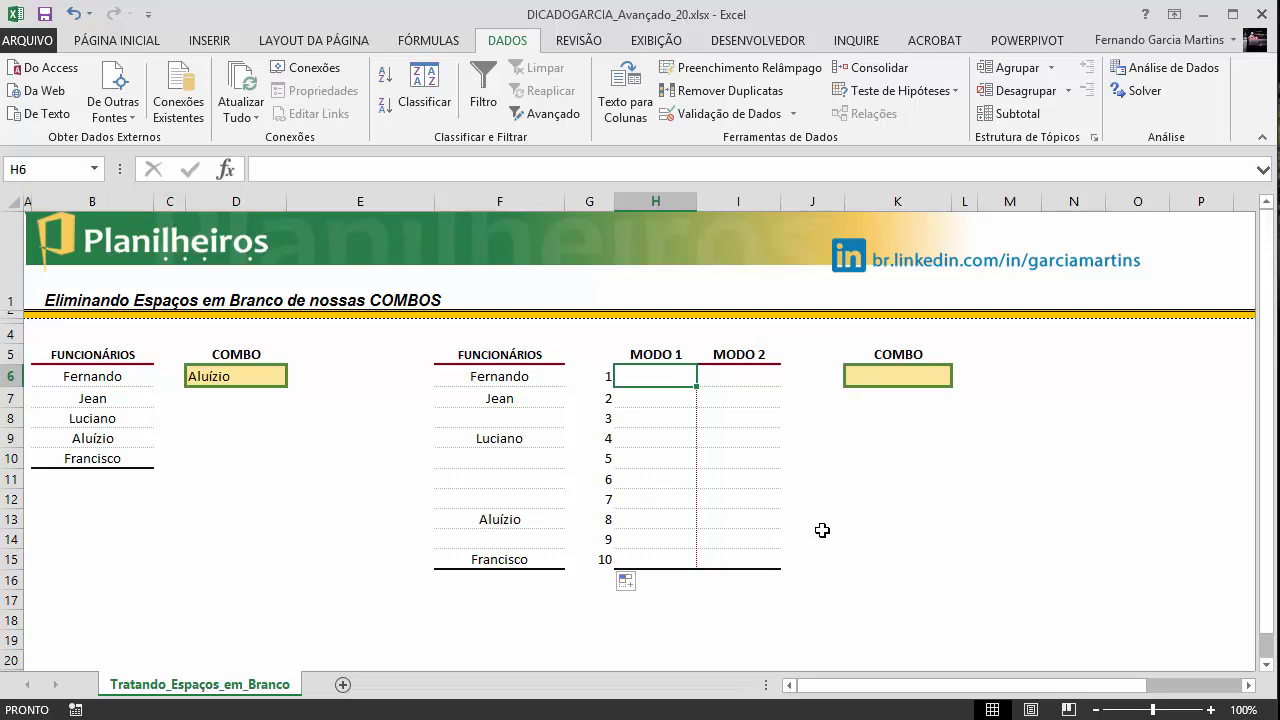
{"action": "type", "text": "=índice"}
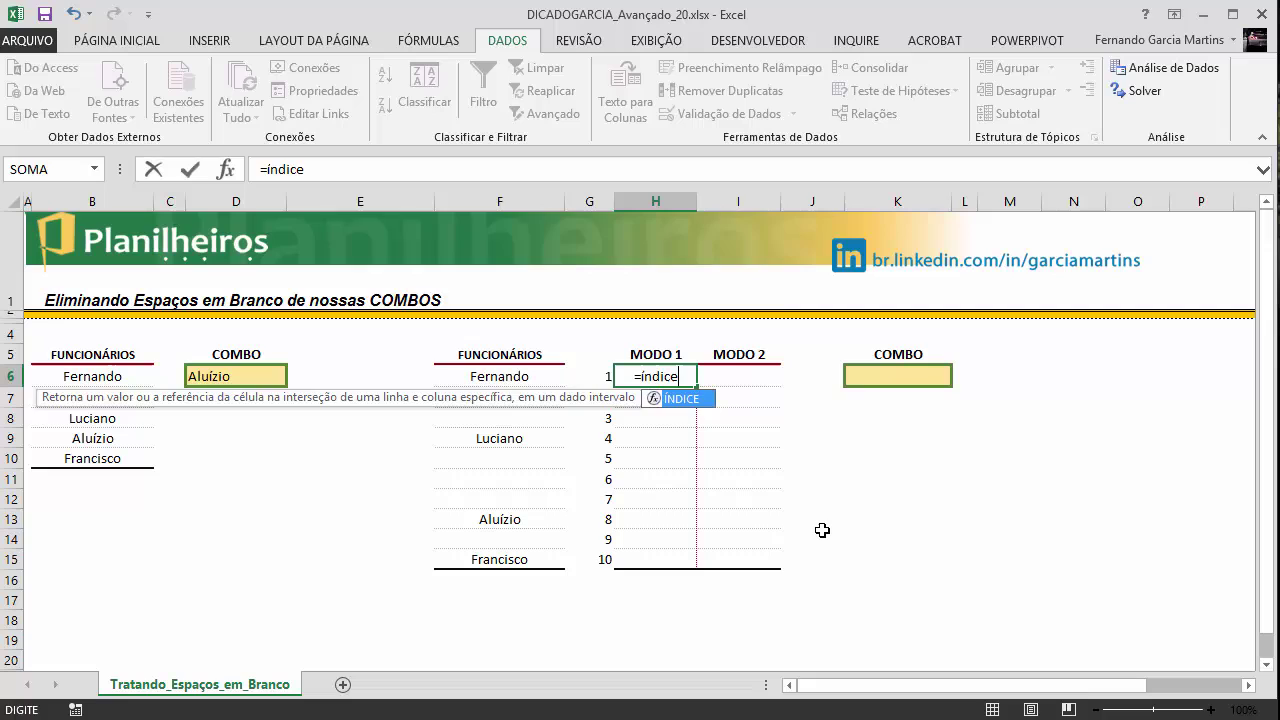
{"action": "key", "text": "Tab"}
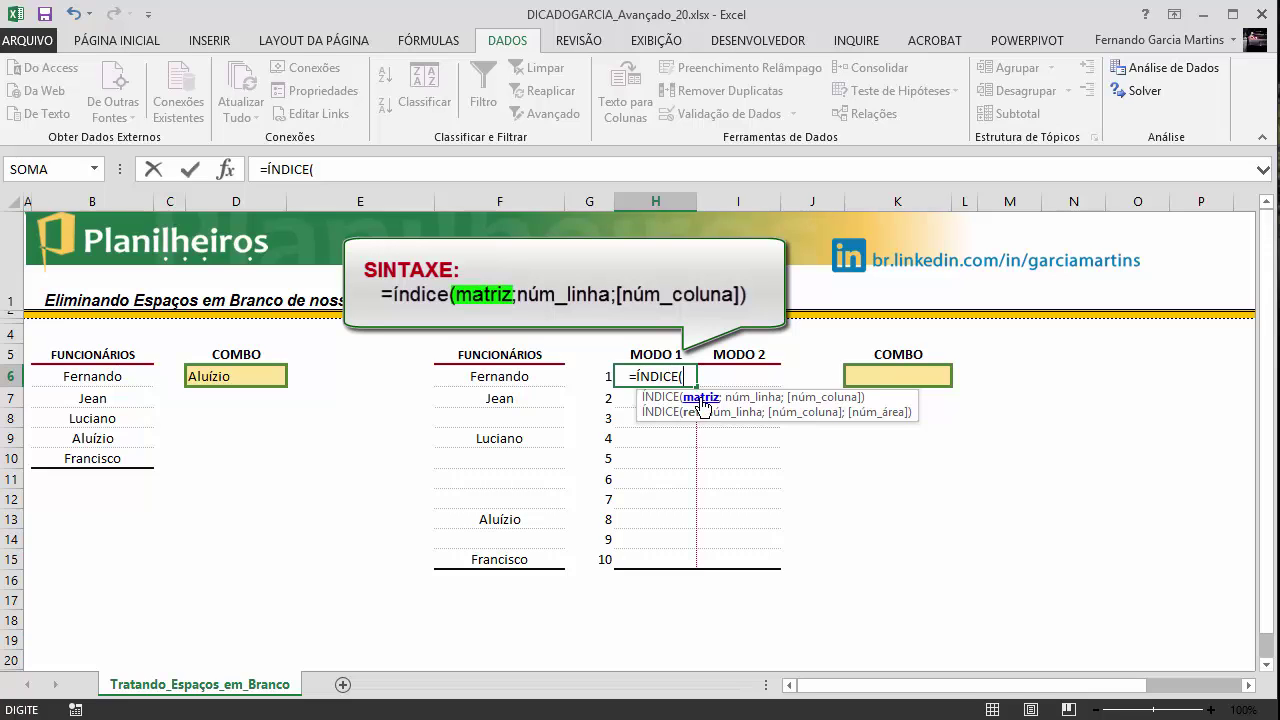
{"action": "left_click_drag", "start_coordinate": [491, 379], "coordinate": [474, 560]}
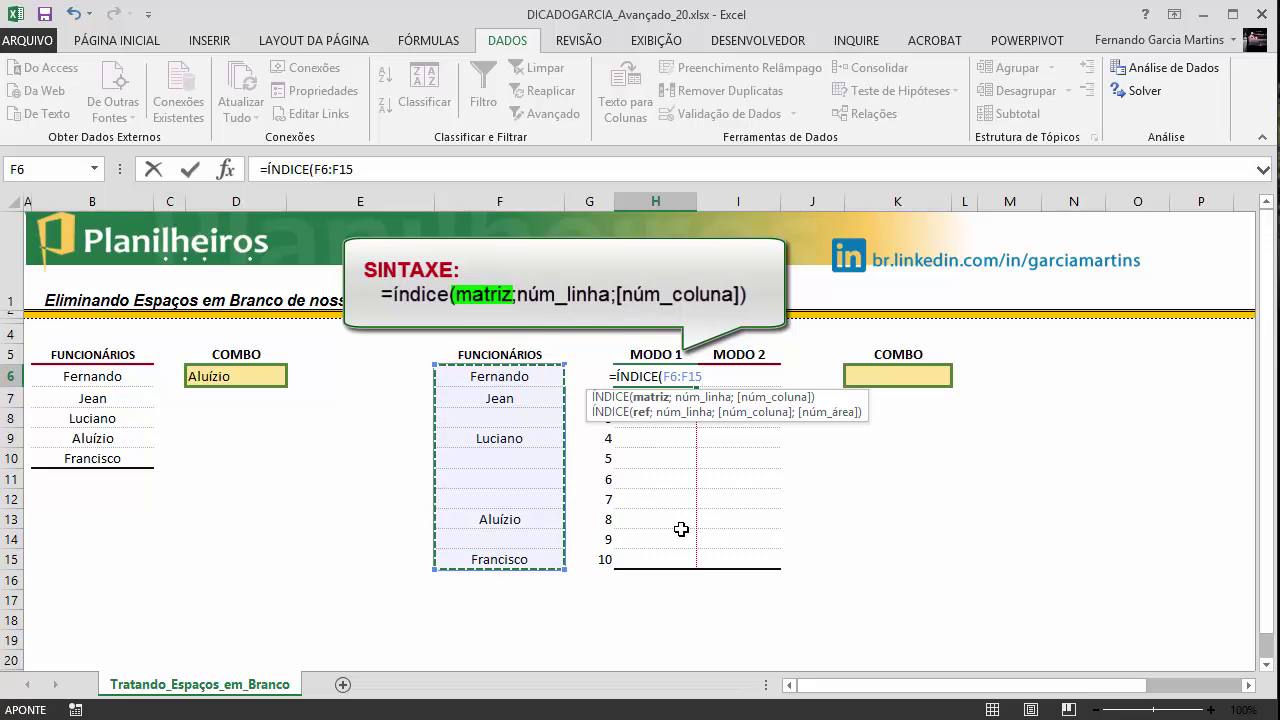
{"action": "key", "text": "F4"}
{"action": "key", "text": "F4"}
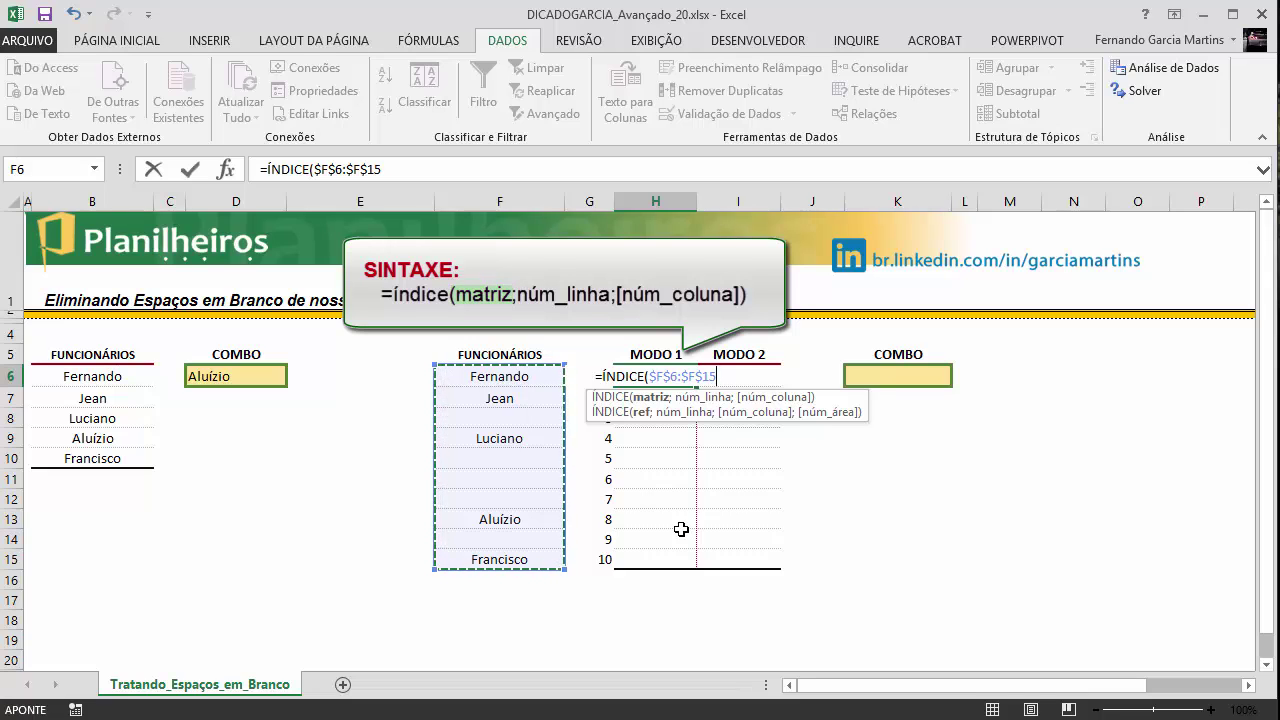
{"action": "type", "text": ";"}
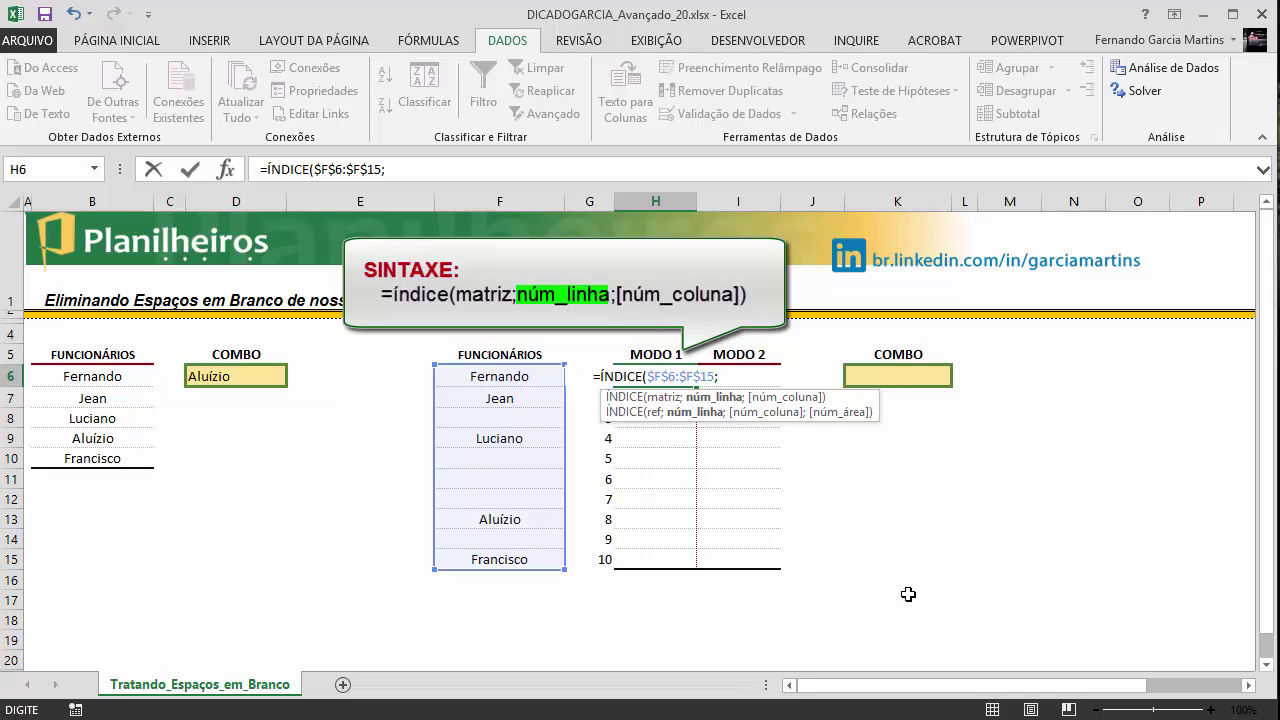
- Nest MENOR and SE as the ÍNDICE row number in H6, with the logical test $F$6:$F$15<>""
{"action": "type", "text": "menor"}
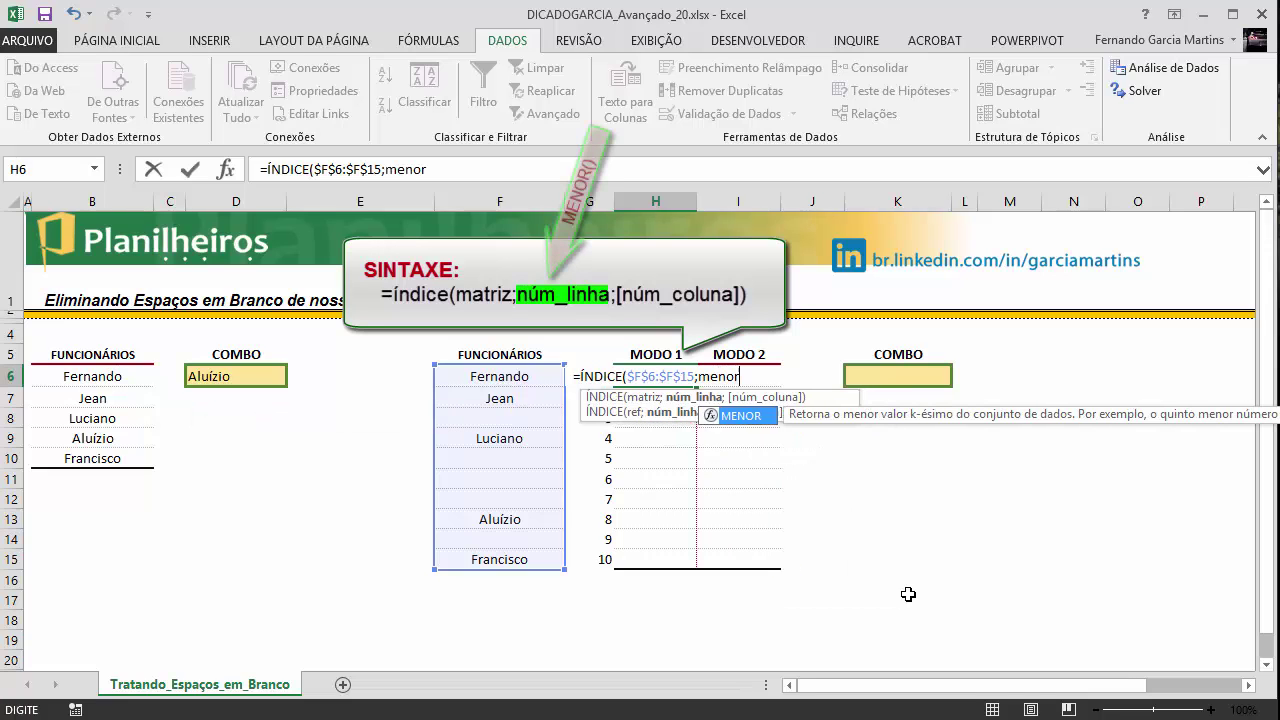
{"action": "key", "text": "Tab"}
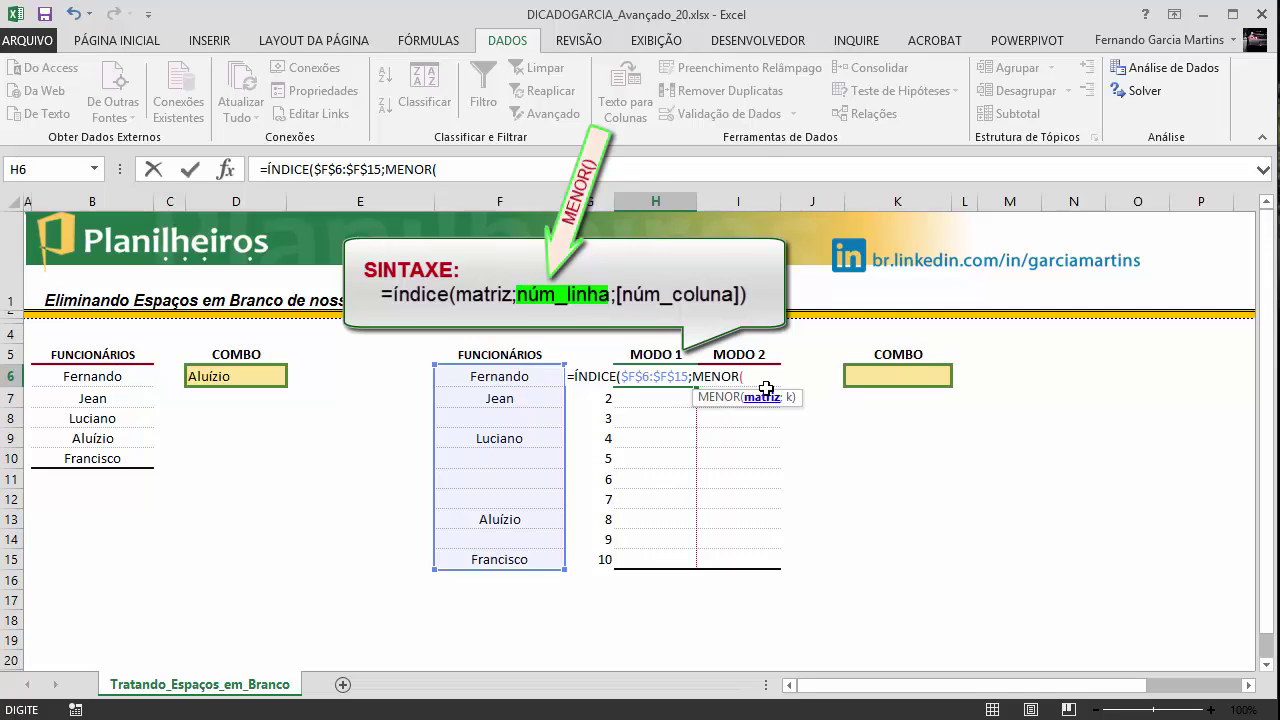
{"action": "type", "text": "se"}
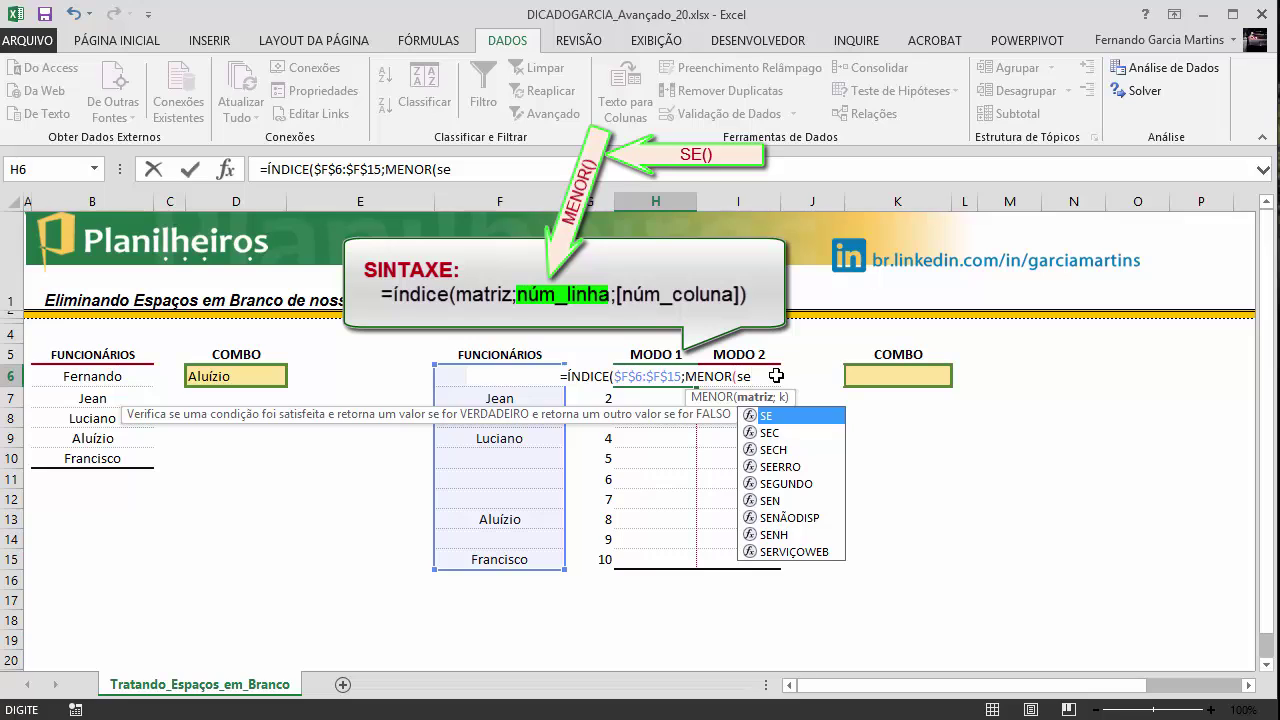
{"action": "key", "text": "Tab"}
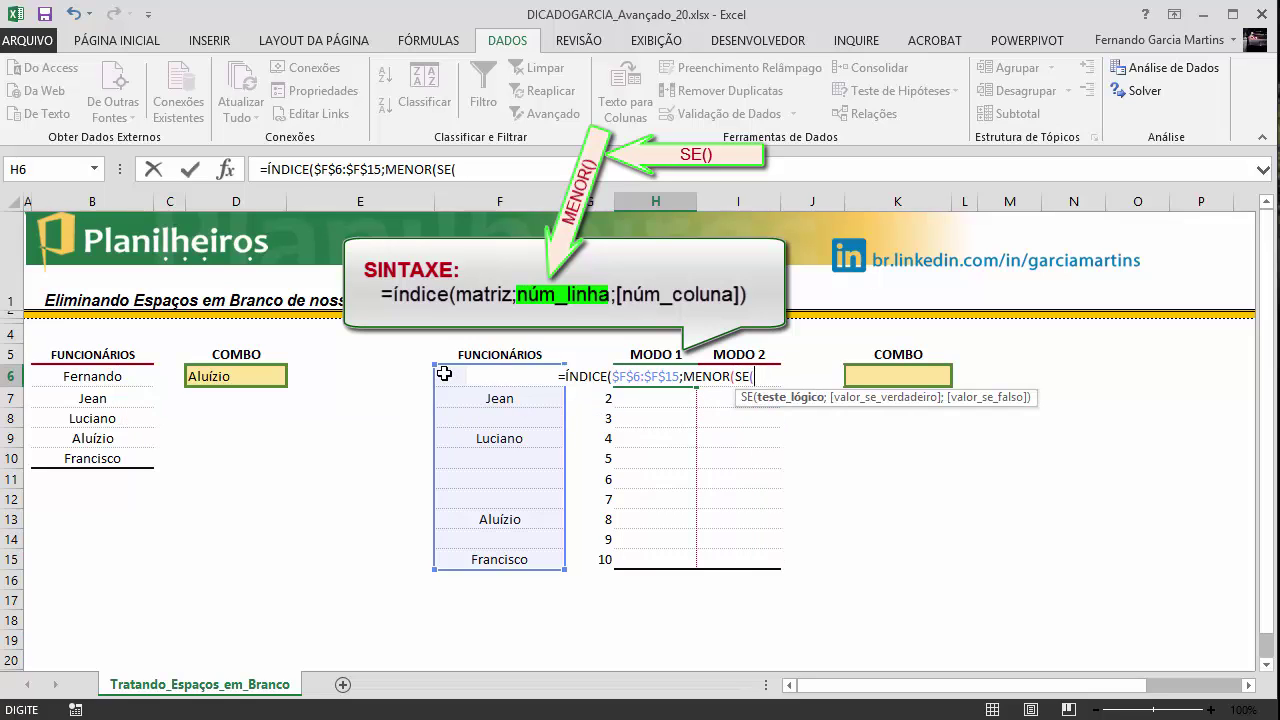
{"action": "left_click_drag", "start_coordinate": [444, 373], "coordinate": [473, 561]}
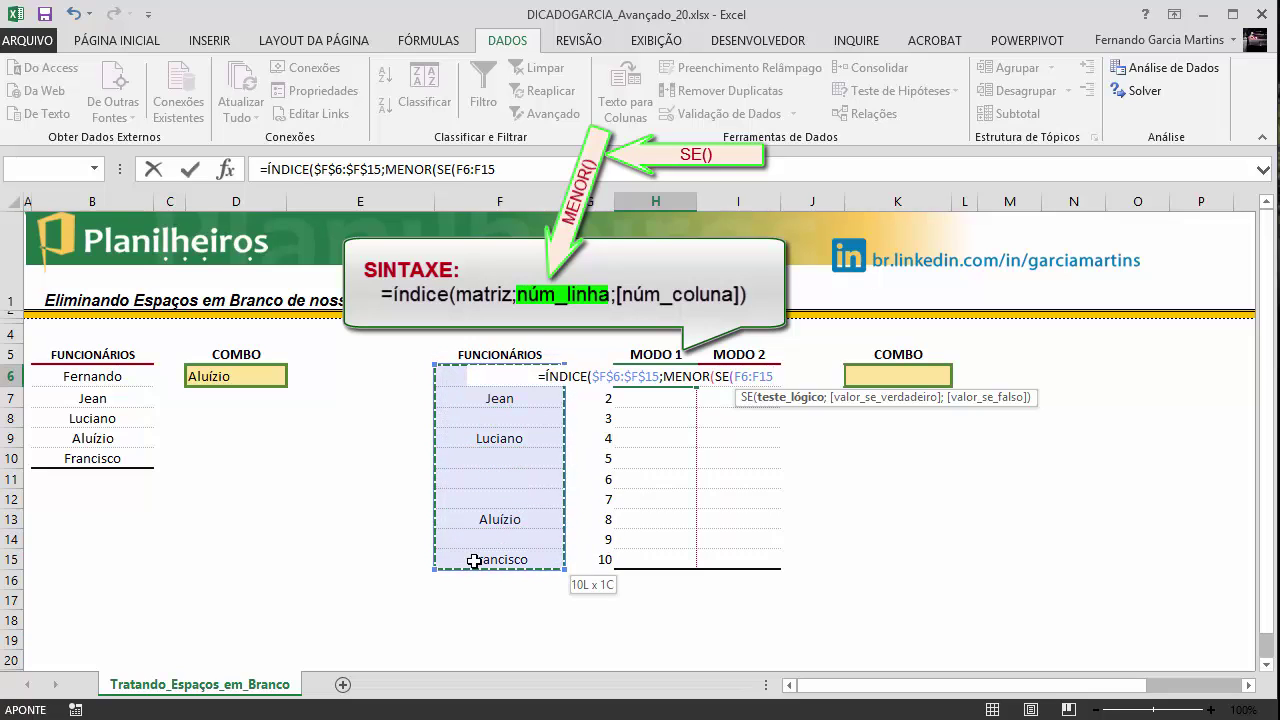
{"action": "key", "text": "F4"}
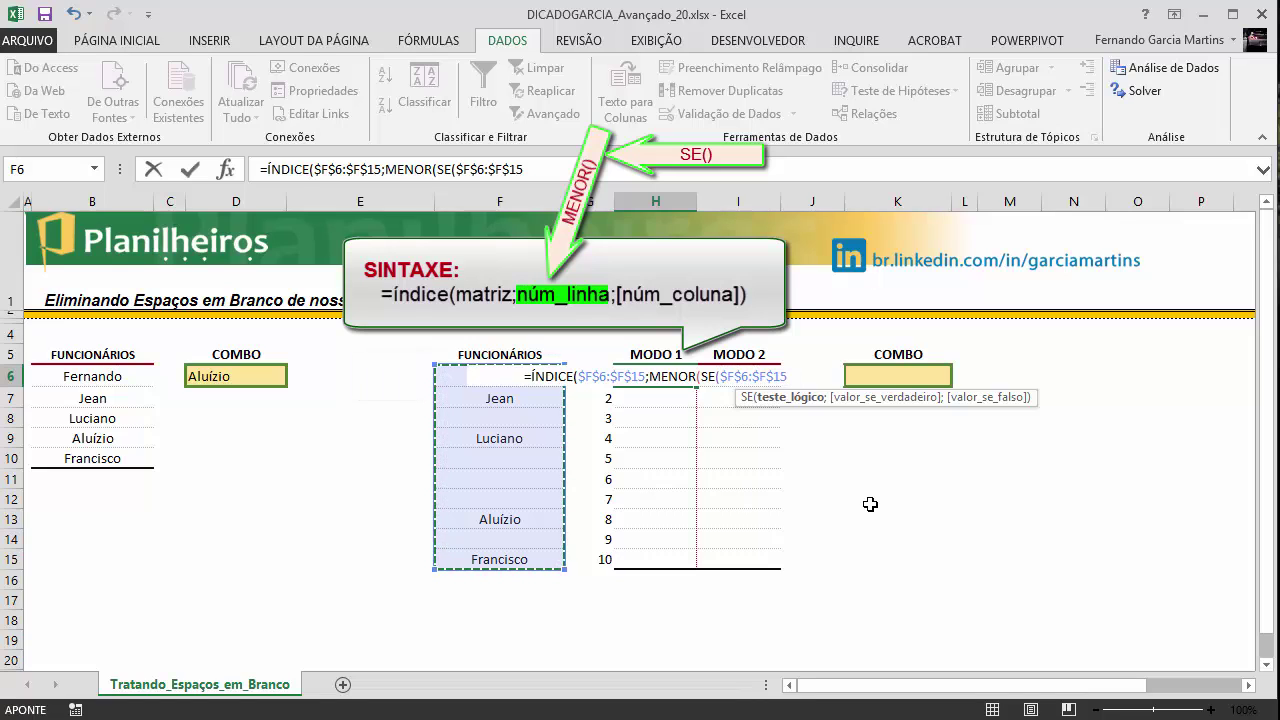
{"action": "type", "text": "<>"}
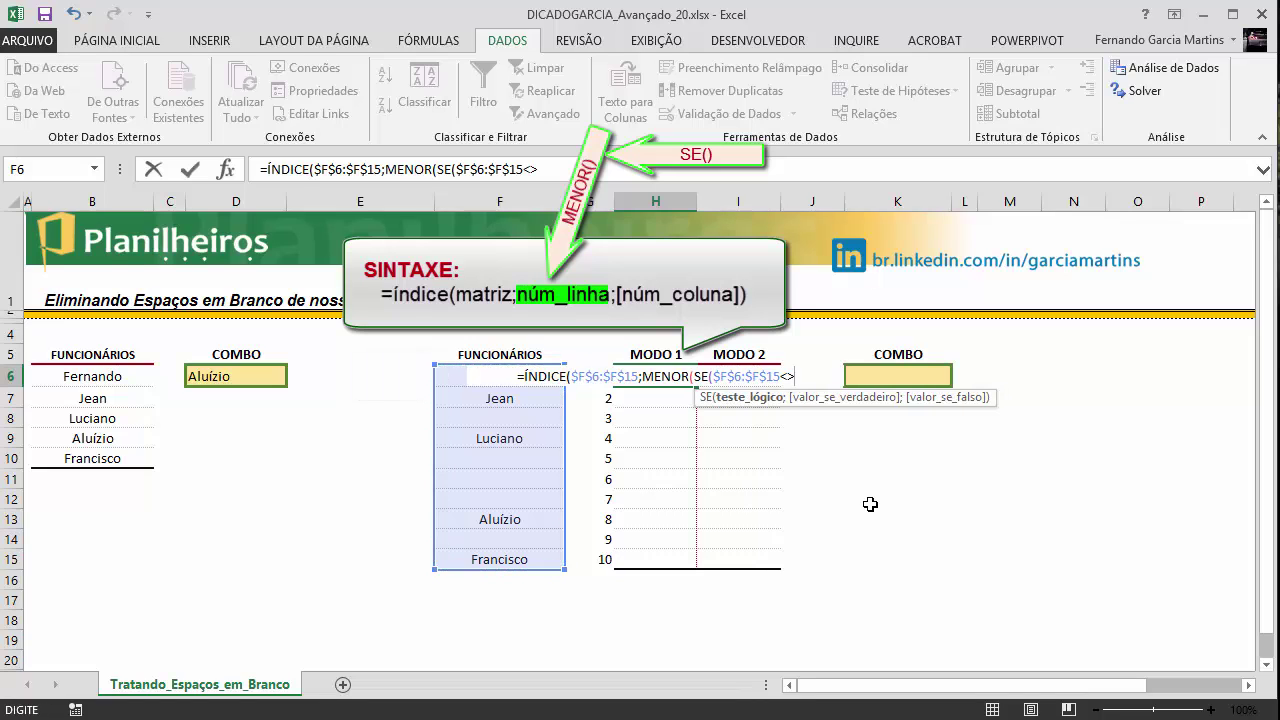
{"action": "type", "text": "\"\""}
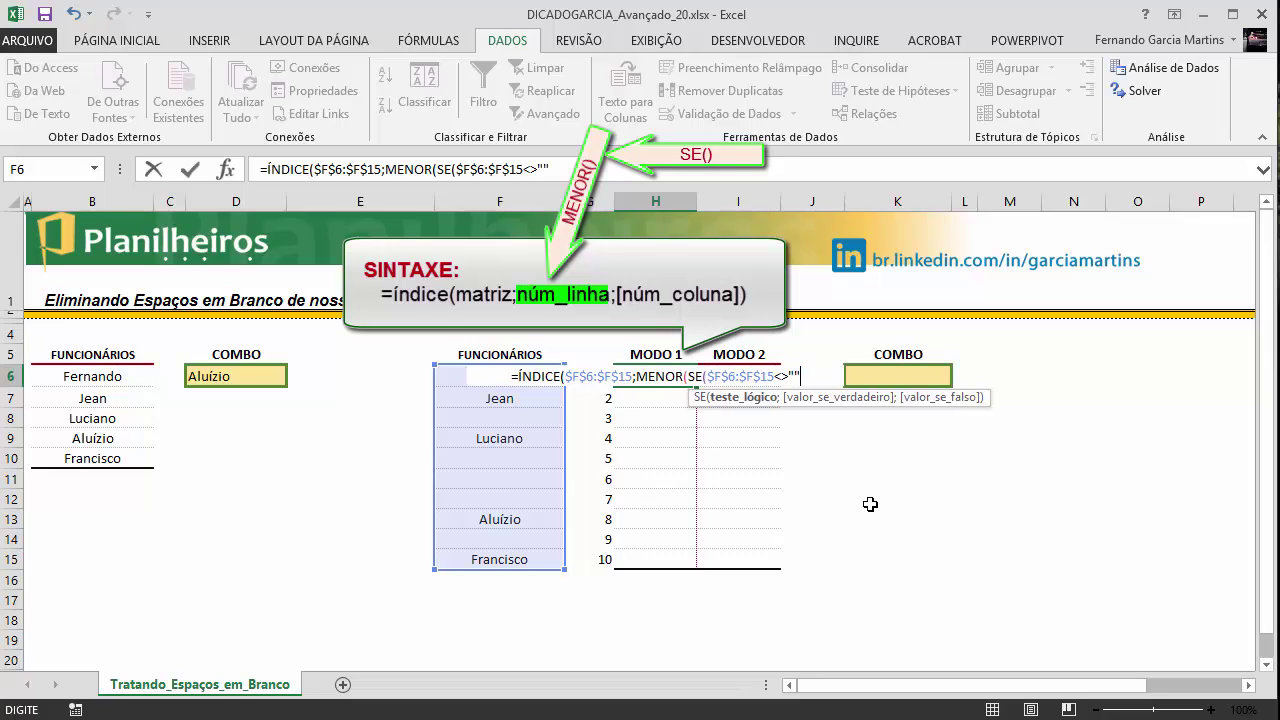
- Evaluate the SE logical test $F$6:$F$15<>"" in place to preview its array, and undo the evaluation
{"action": "double_click", "coordinate": [747, 383]}
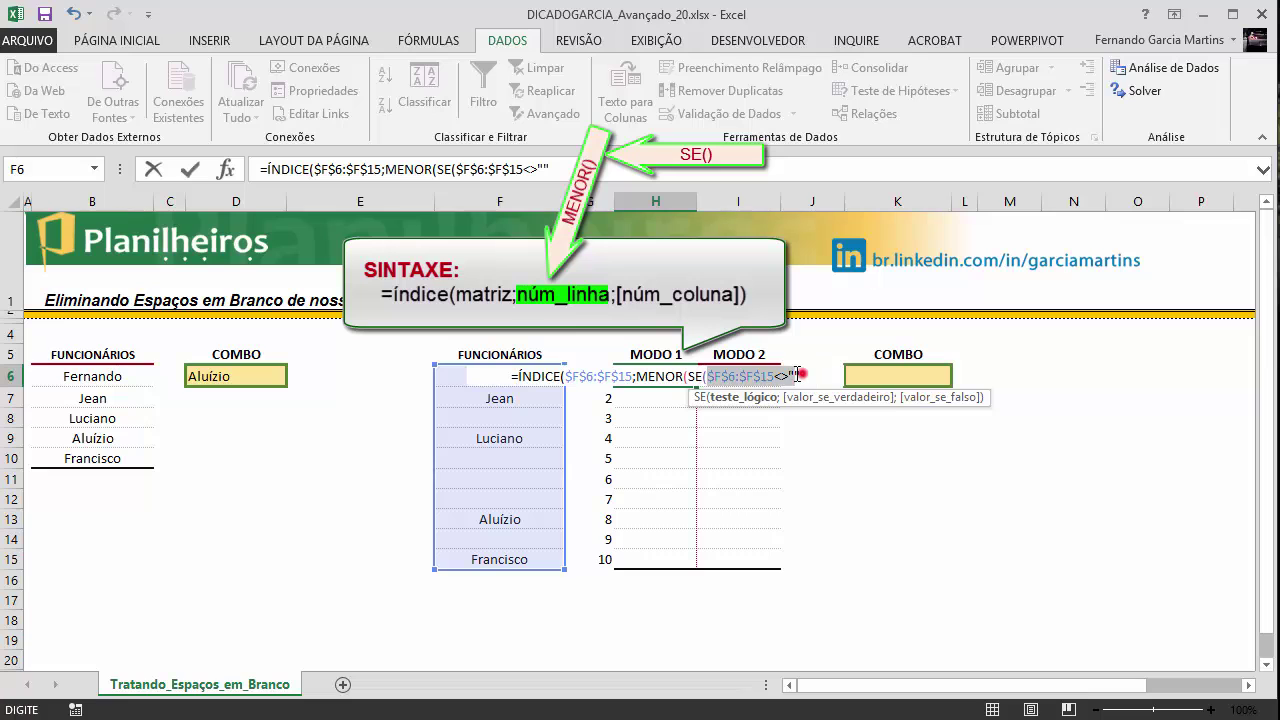
{"action": "left_click_drag", "start_coordinate": [802, 375], "coordinate": [709, 375]}
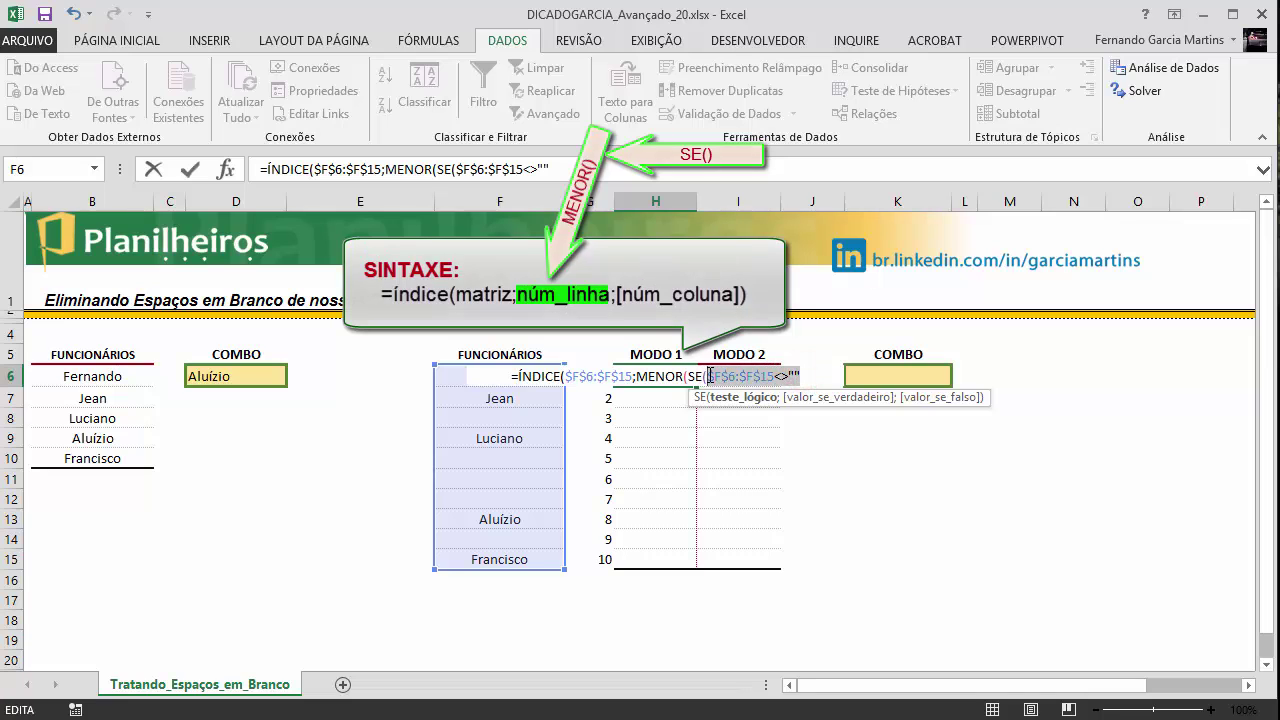
{"action": "key", "text": "F9"}
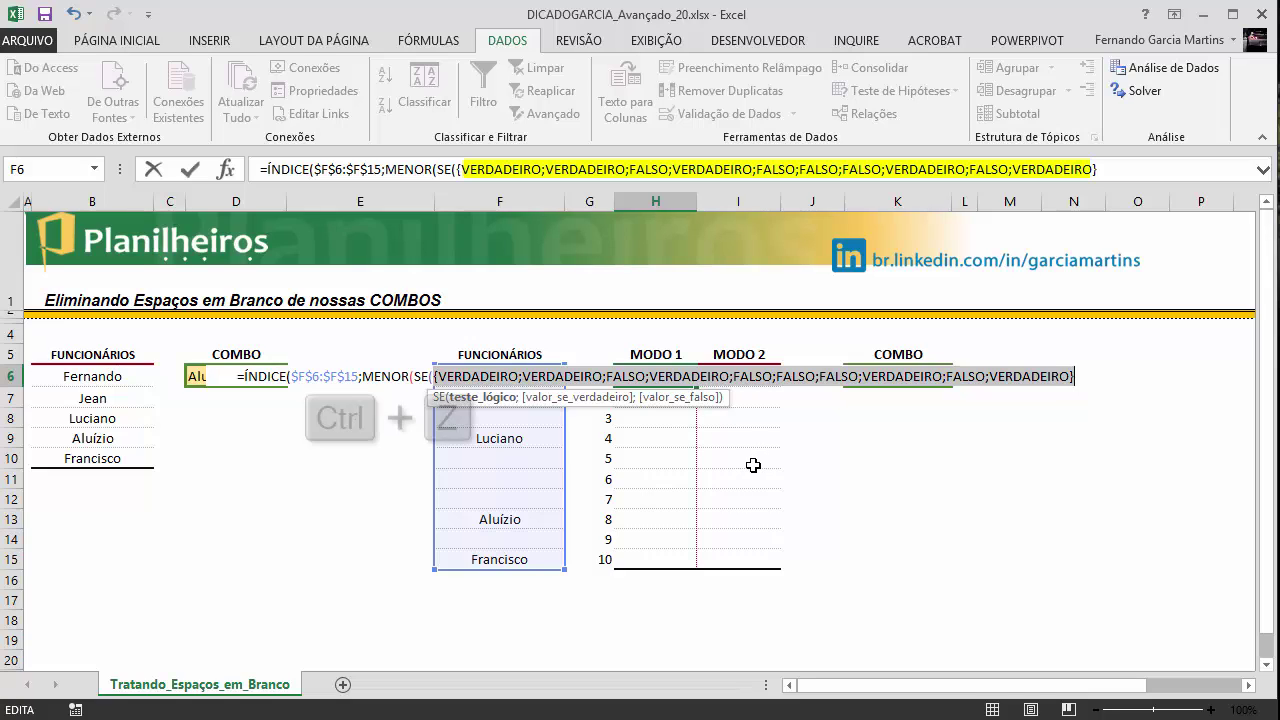
{"action": "key", "text": "ctrl+z"}
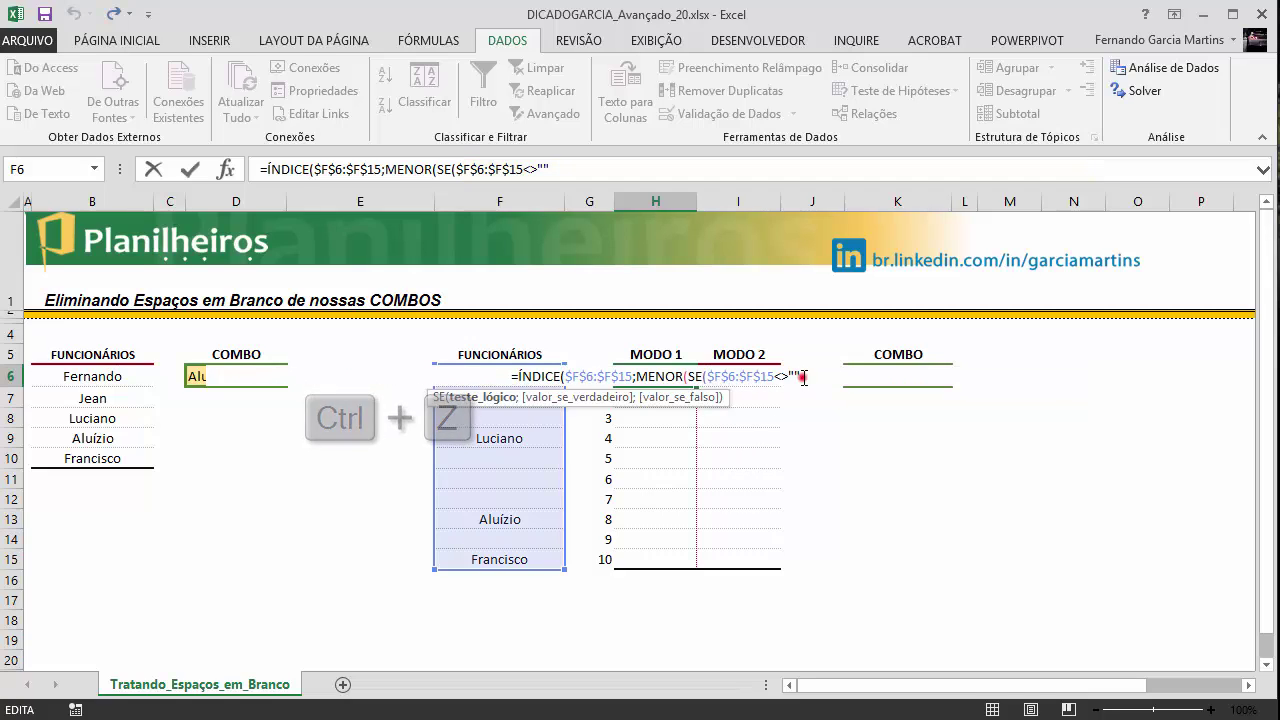
- Add LIN($F$6:$F$15) as the value-if-true argument of SE in the H6 formula
{"action": "left_click", "coordinate": [805, 376]}
{"action": "type", "text": ";"}
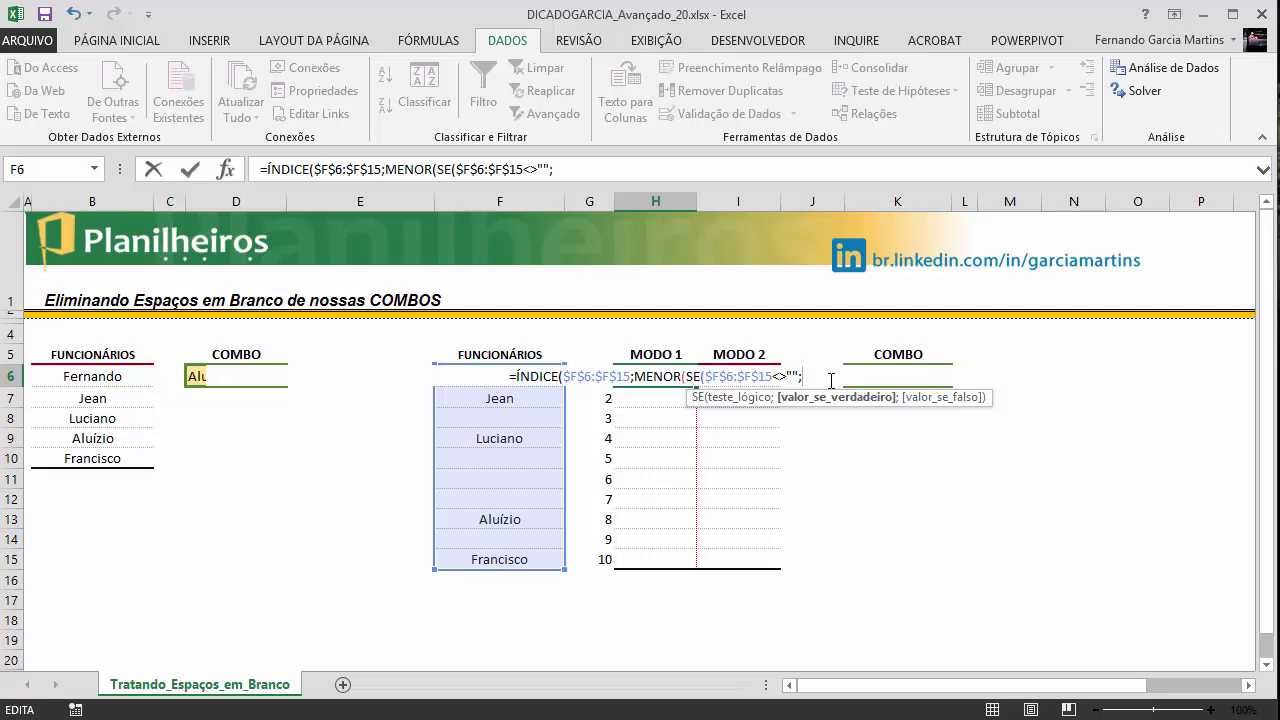
{"action": "type", "text": "lin"}
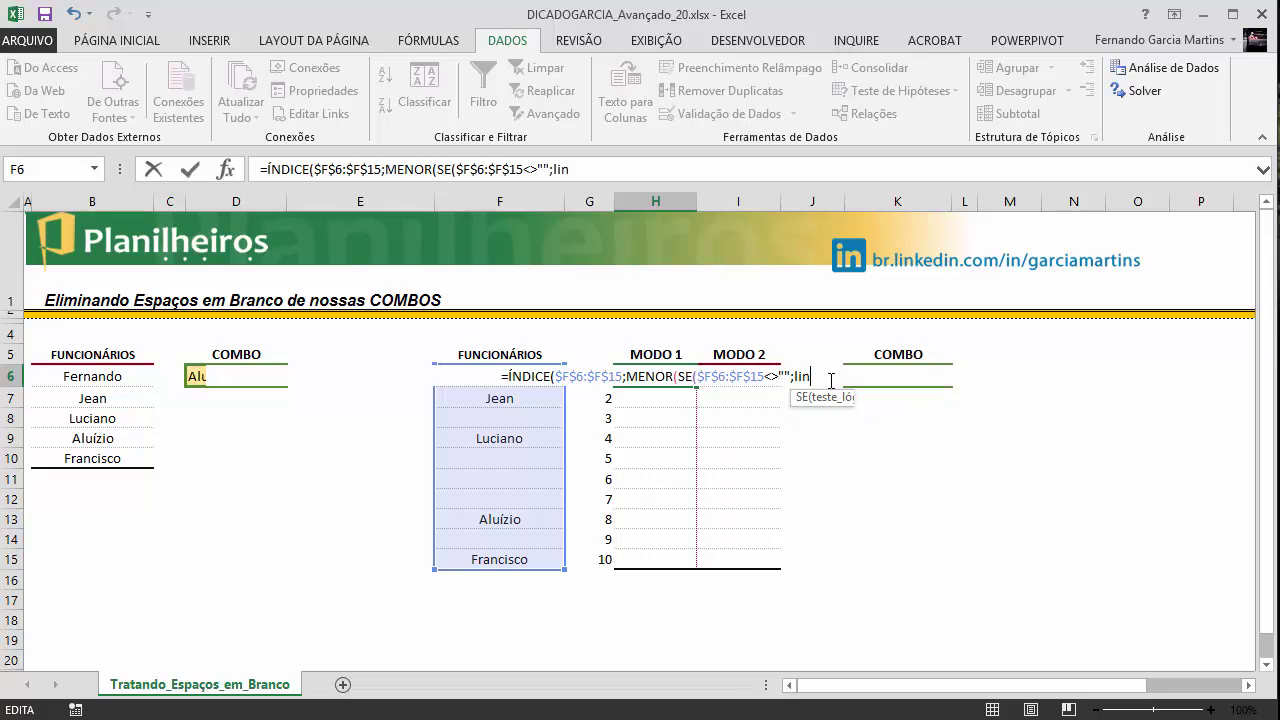
{"action": "key", "text": "Tab"}
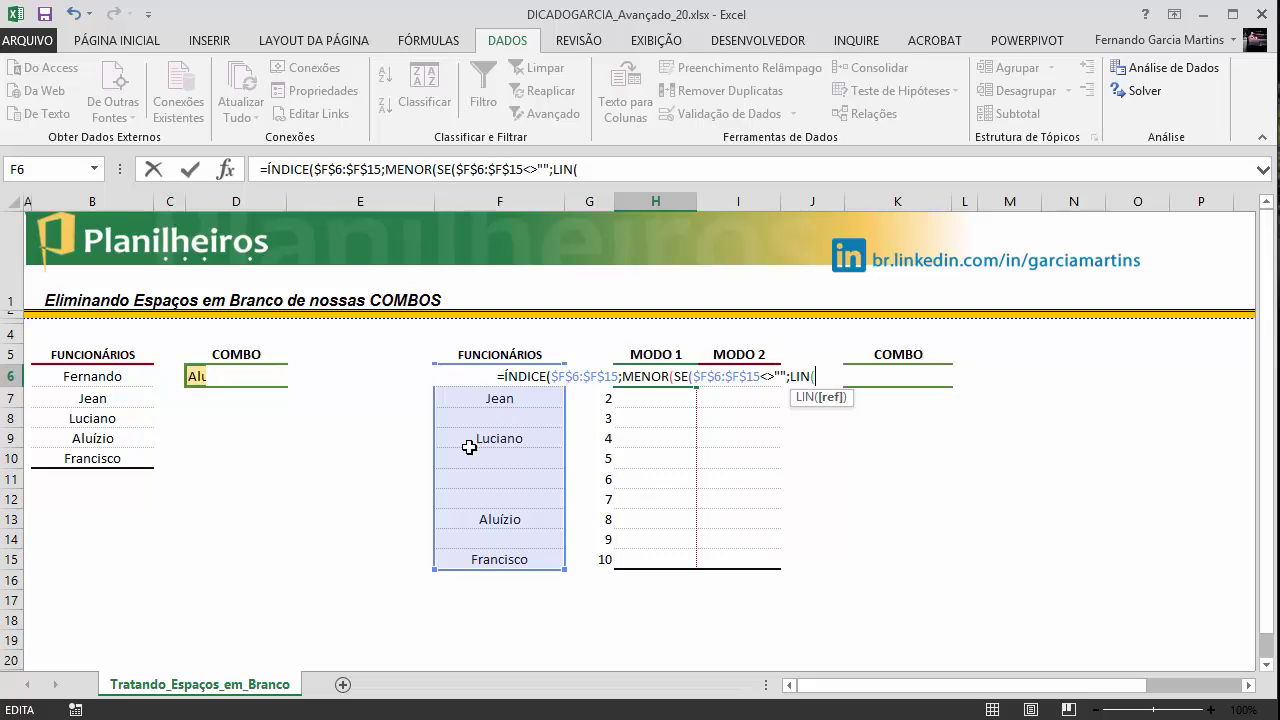
{"action": "left_click_drag", "start_coordinate": [477, 562], "coordinate": [497, 376]}
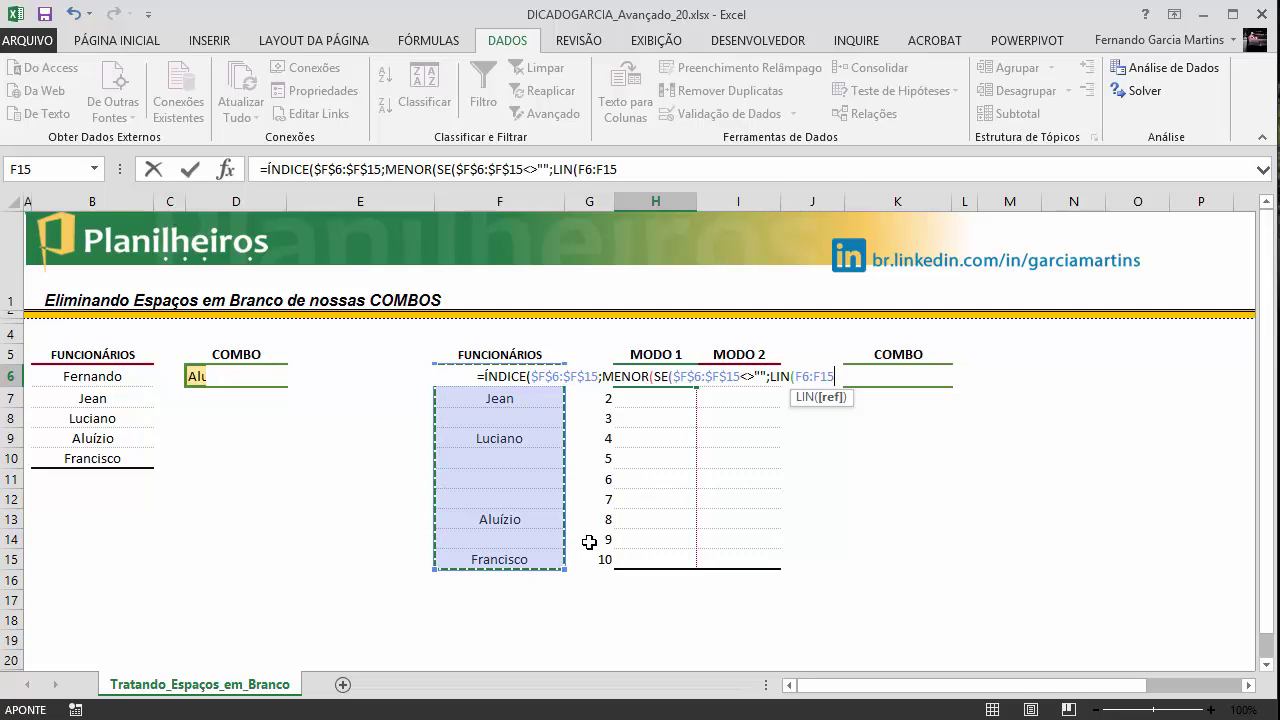
{"action": "key", "text": "F4"}
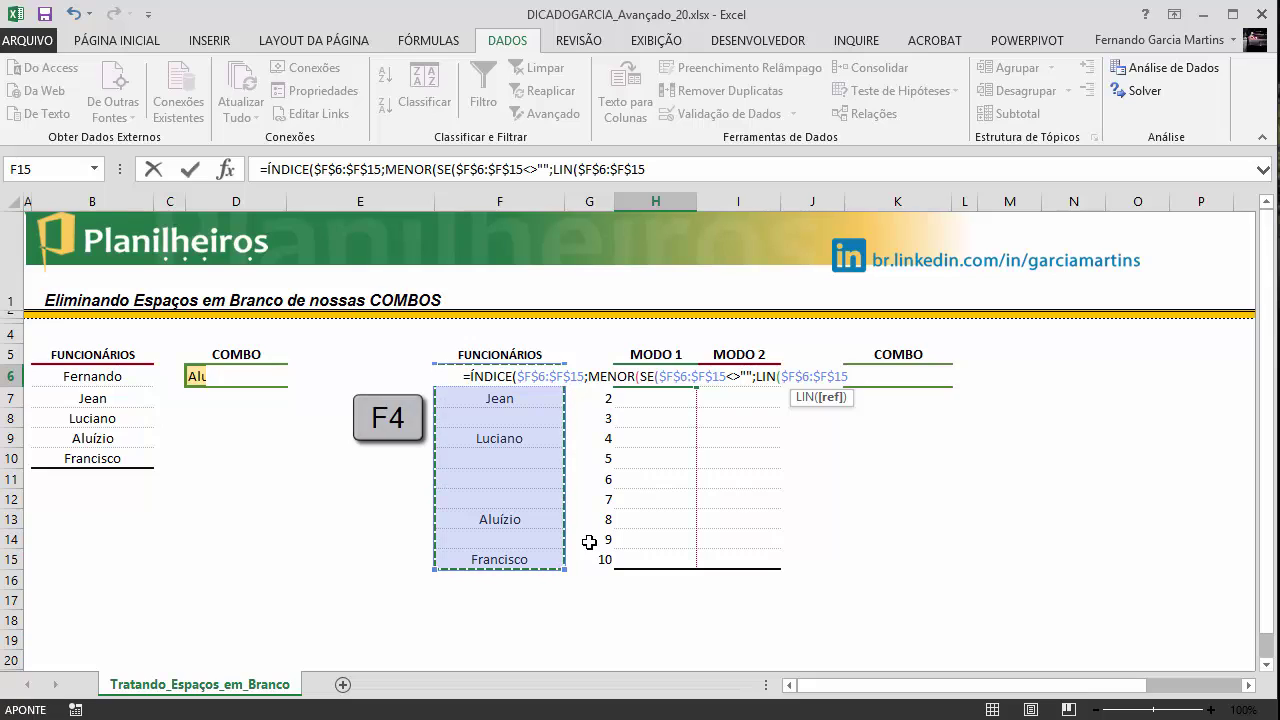
{"action": "type", "text": ")"}
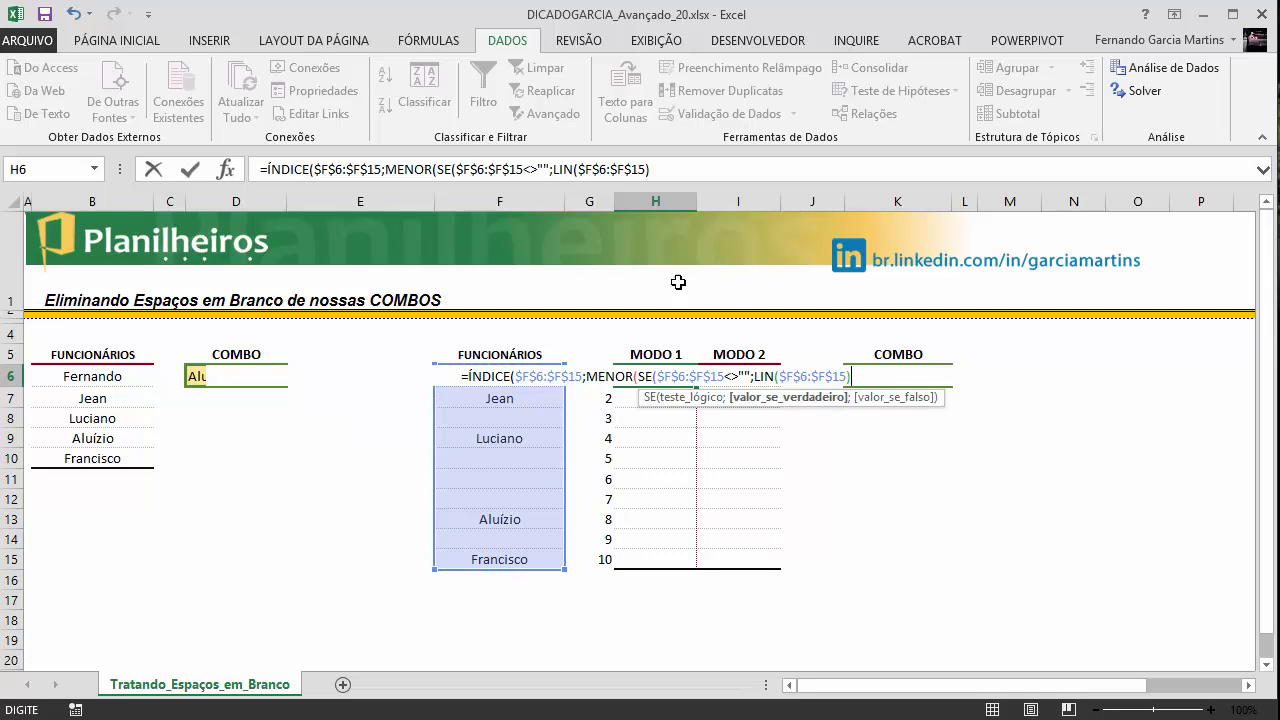
- Evaluate LIN($F$6:$F$15) in place within the H6 formula to preview its array, and undo the evaluation
{"action": "left_click_drag", "start_coordinate": [548, 169], "coordinate": [658, 169]}
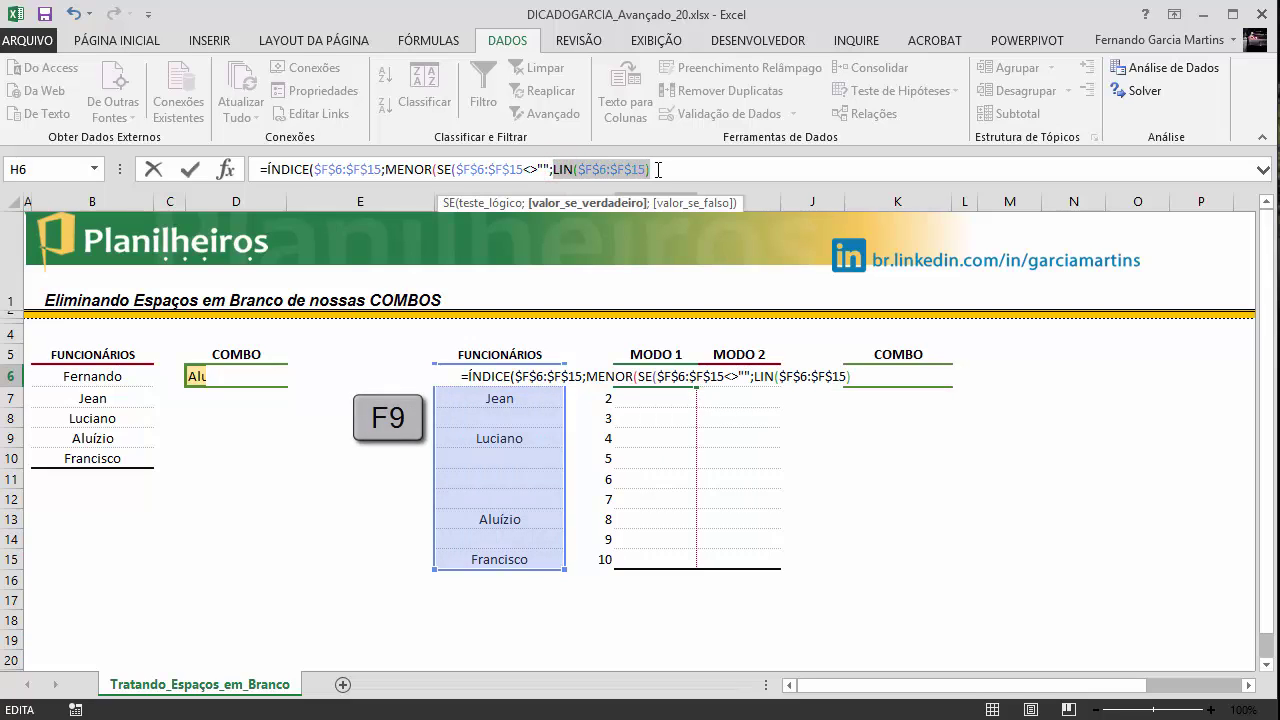
{"action": "key", "text": "F9"}
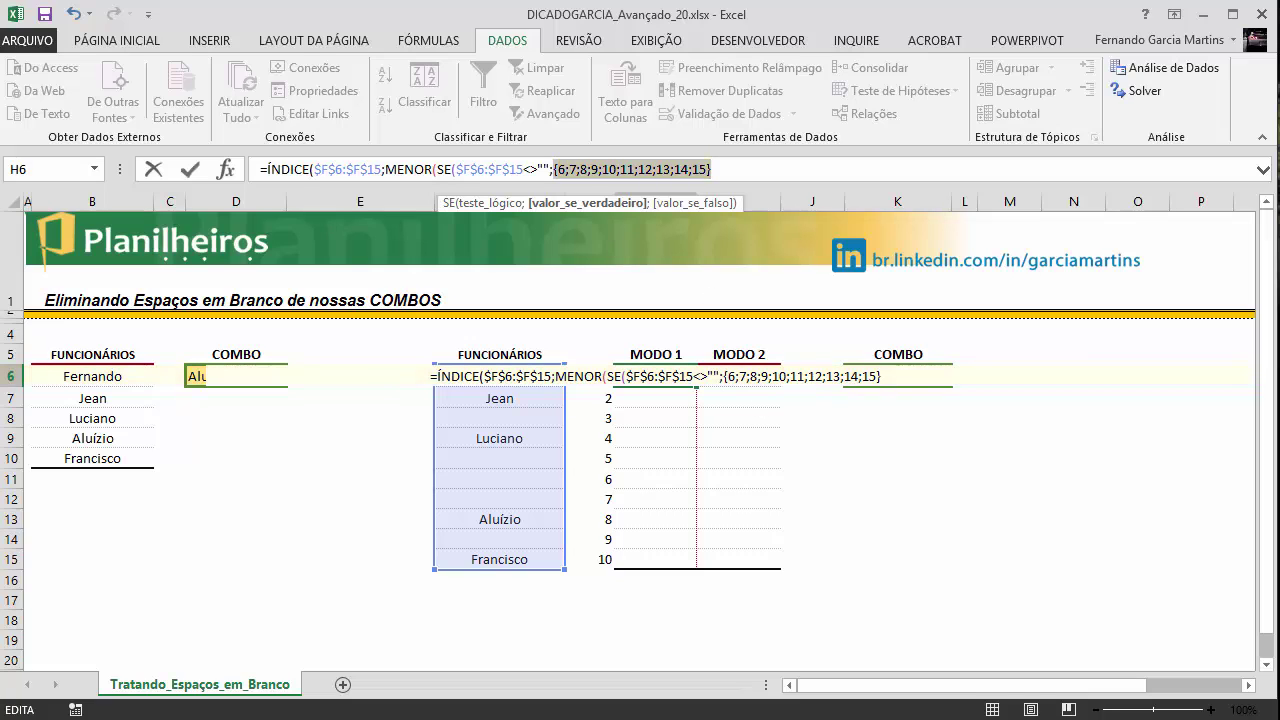
{"action": "key", "text": "ctrl+z"}
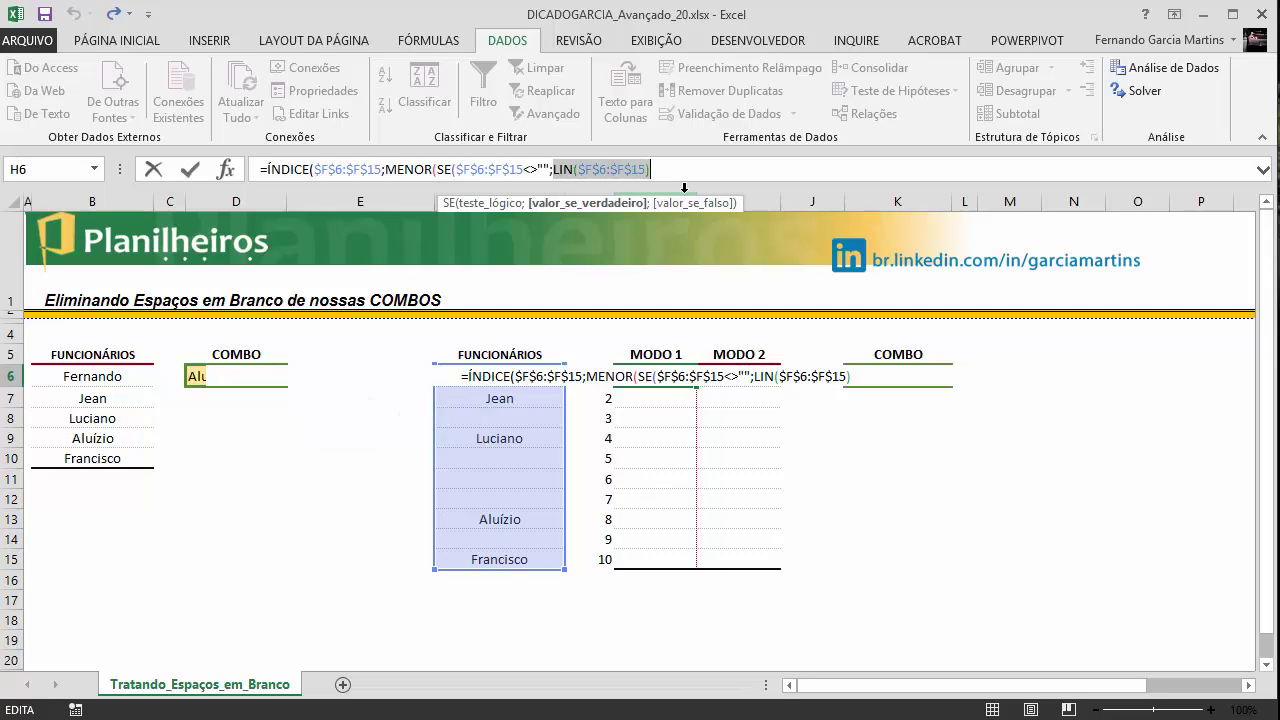
- Extend the value-if-true argument of SE in H6 by appending -LIN($F$6)+1 after LIN($F$6:$F$15)
{"action": "left_click", "coordinate": [684, 170]}
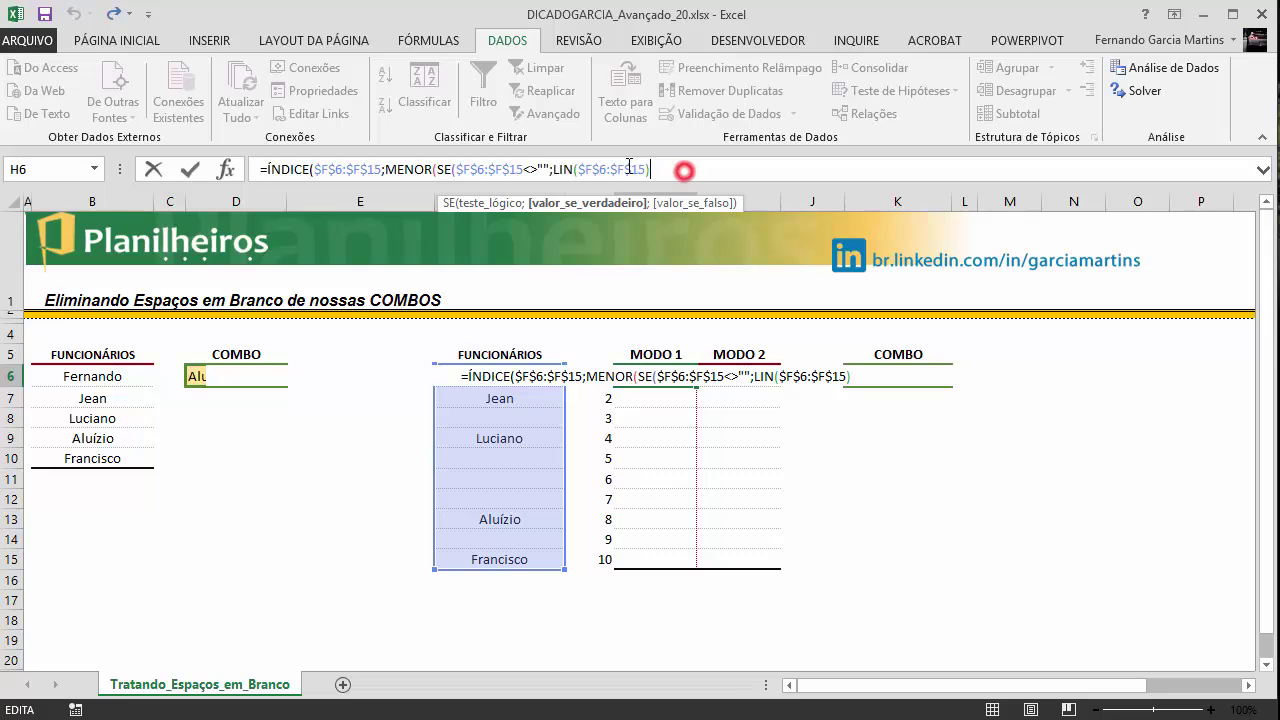
{"action": "type", "text": "-"}
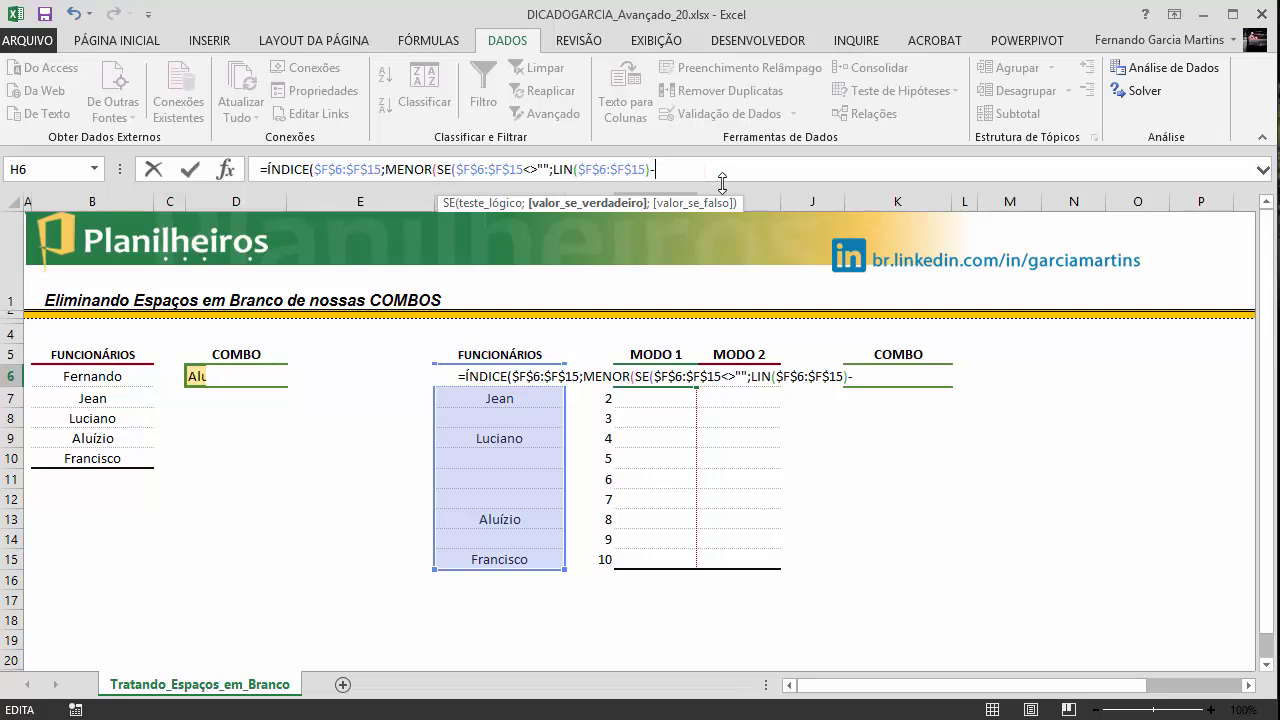
{"action": "type", "text": "lin"}
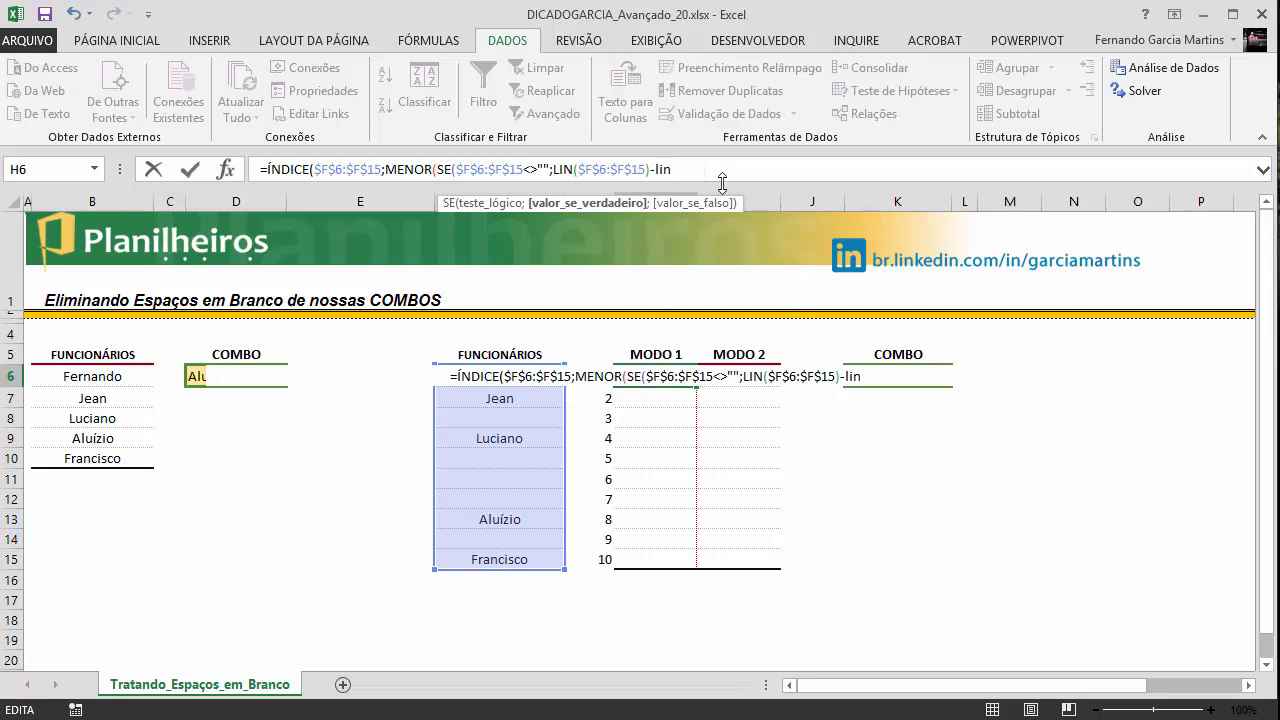
{"action": "key", "text": "Tab"}
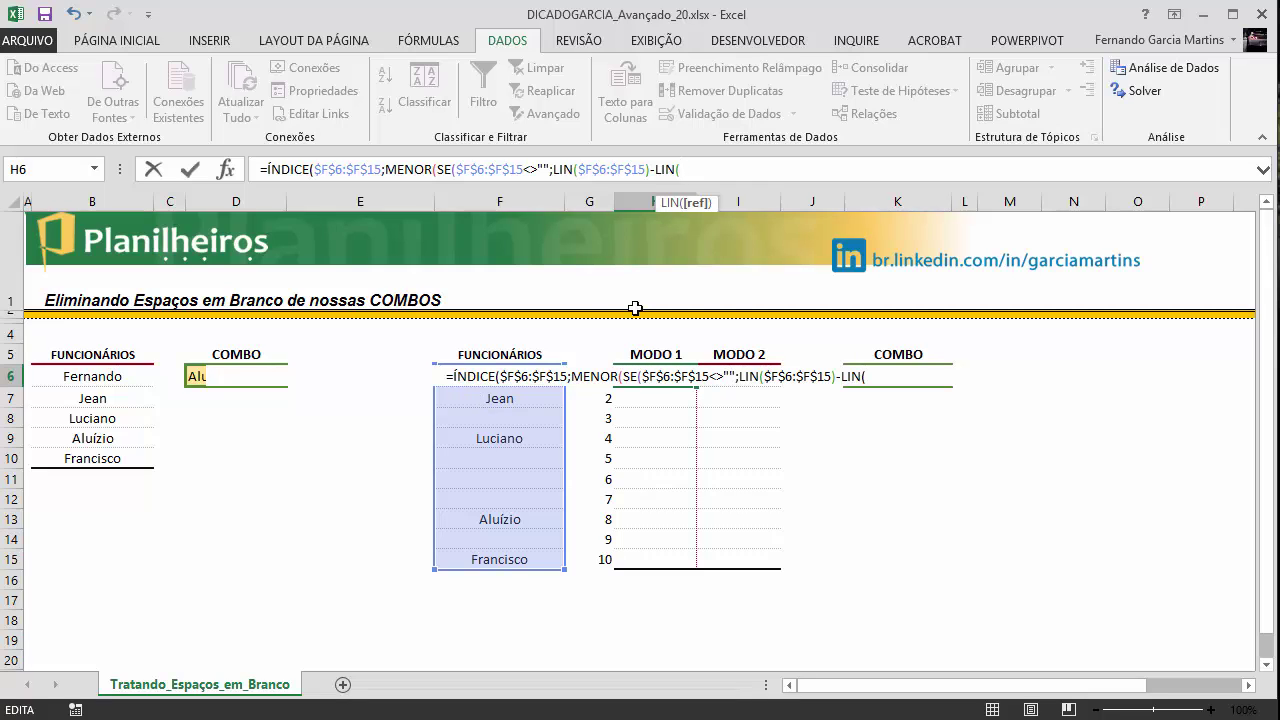
{"action": "type", "text": "F6"}
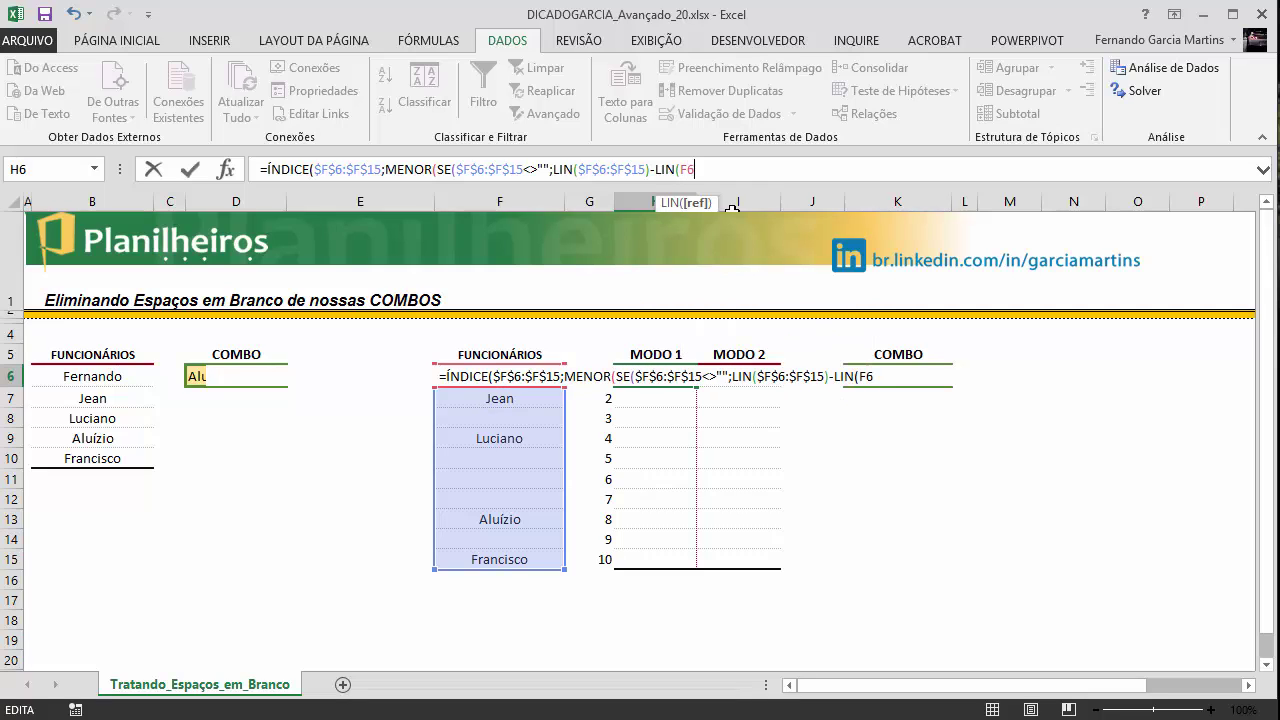
{"action": "key", "text": "F4"}
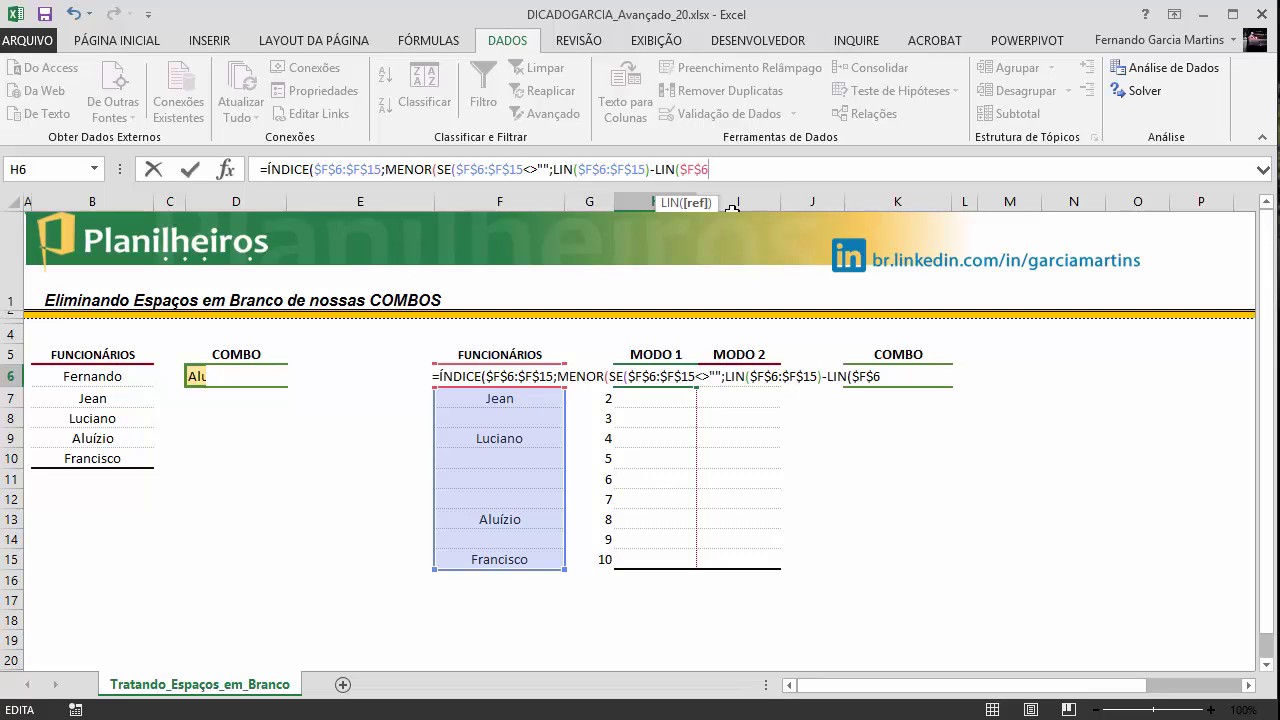
{"action": "type", "text": ")"}
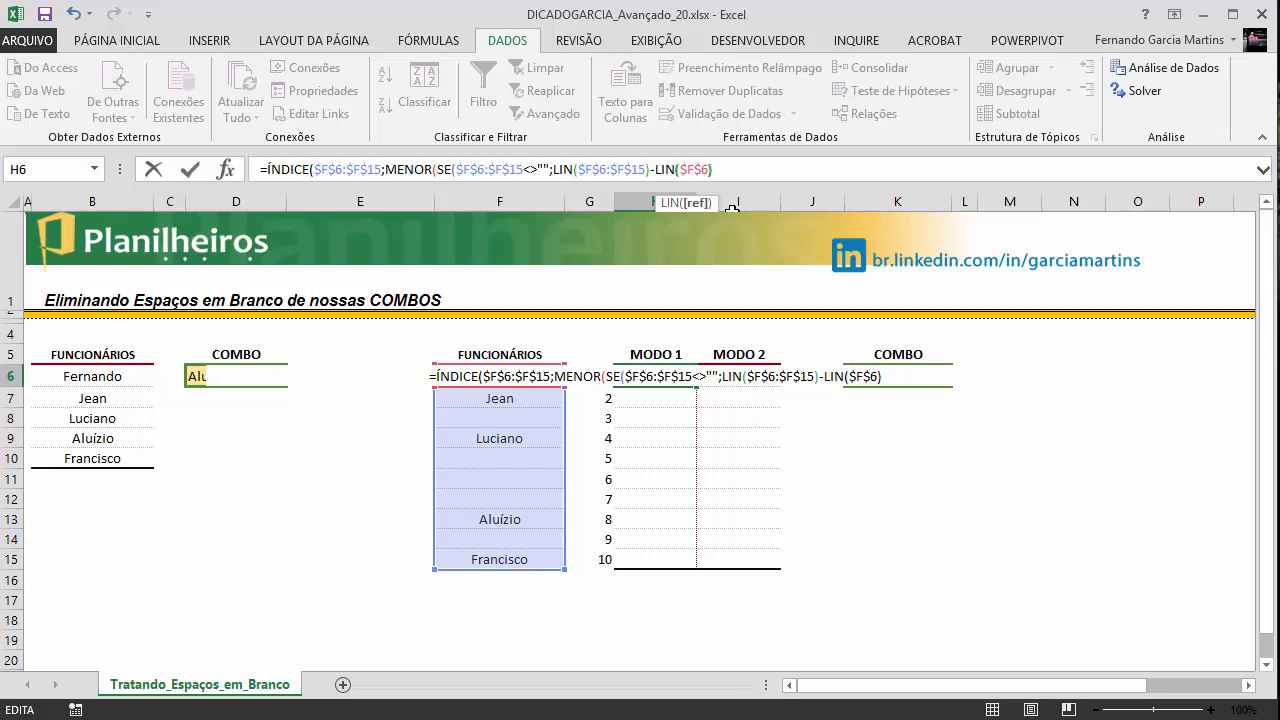
{"action": "type", "text": "+"}
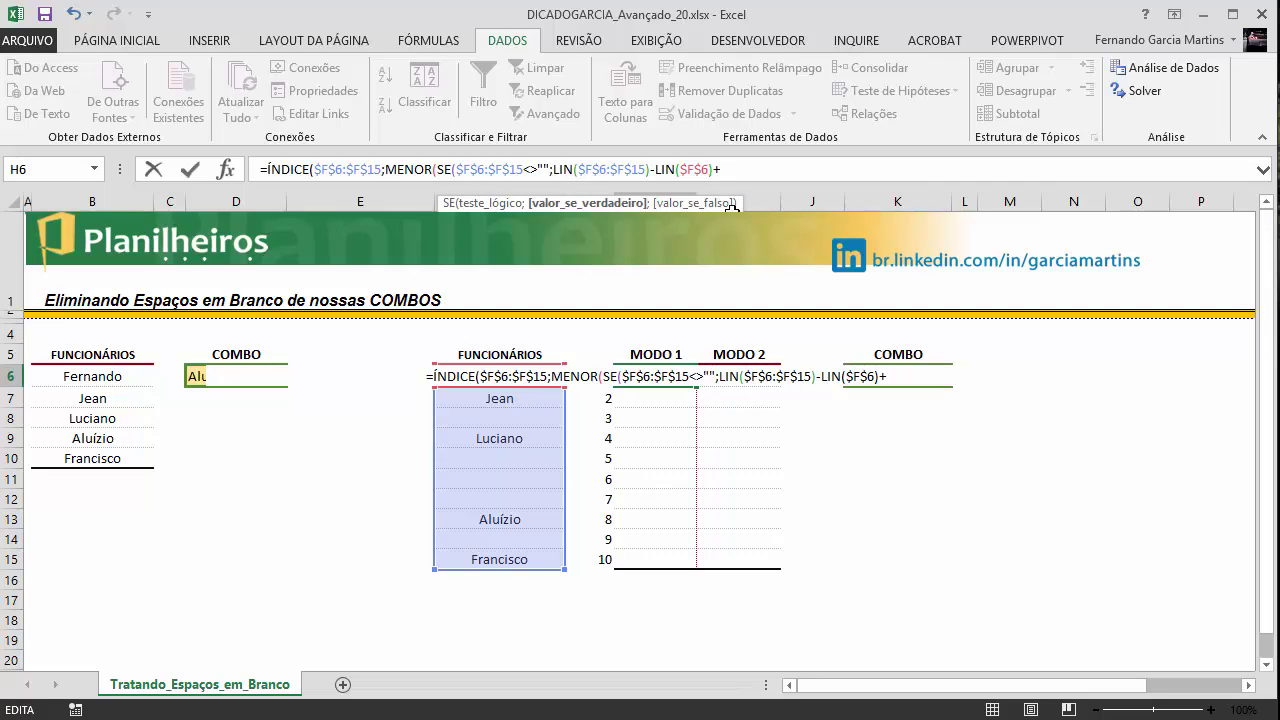
{"action": "type", "text": "1"}
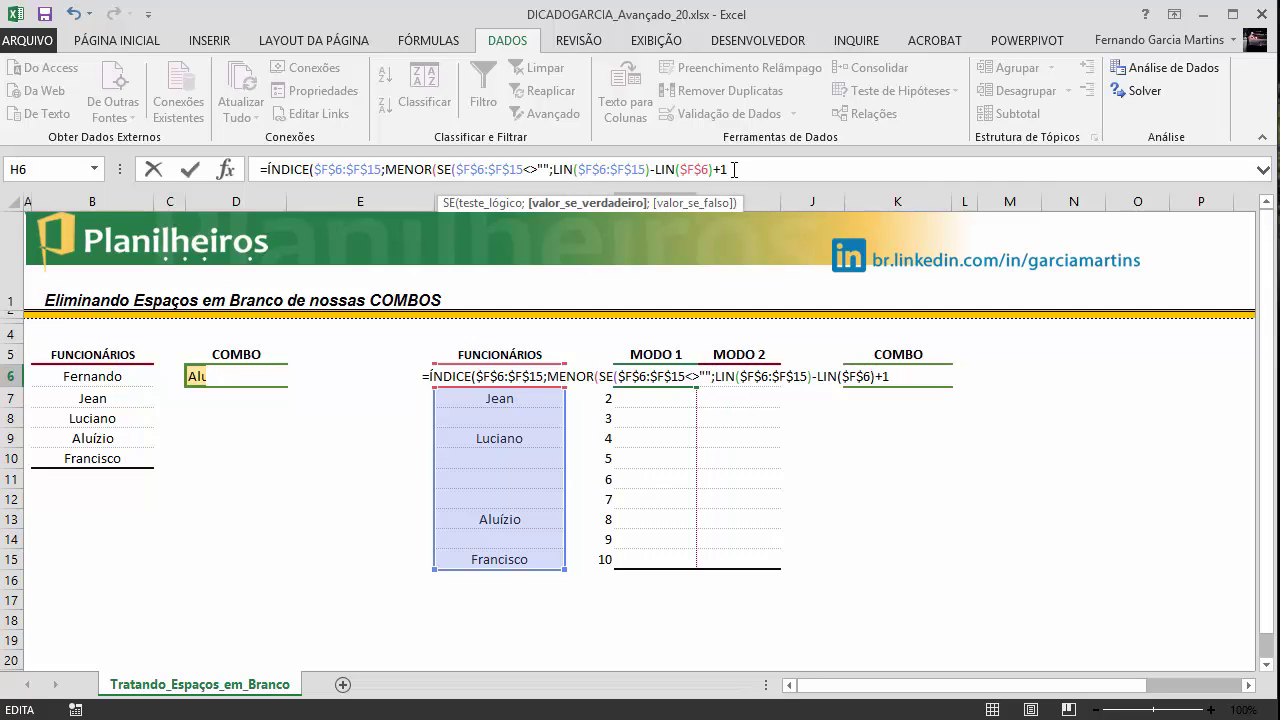
- Evaluate LIN($F$6:$F$15)-LIN($F$6)+1 in place to preview its array, and undo the evaluation
{"action": "left_click_drag", "start_coordinate": [734, 169], "coordinate": [556, 172]}
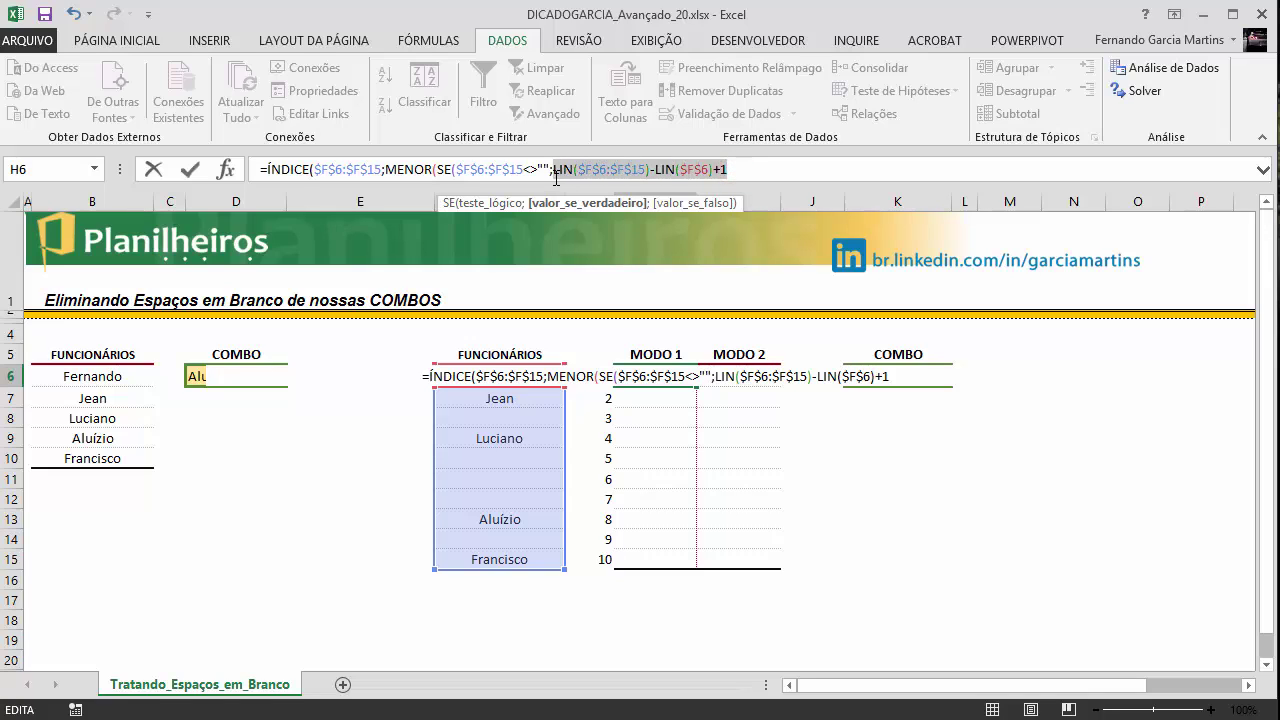
{"action": "key", "text": "F9"}
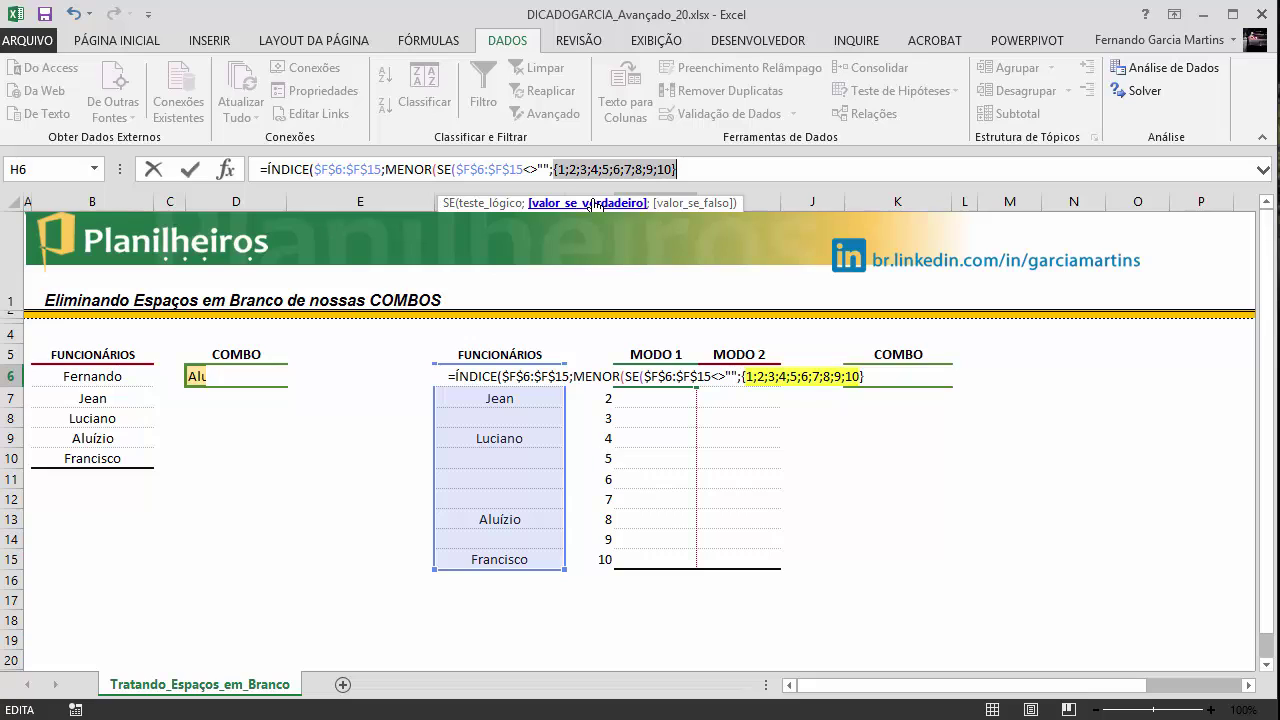
{"action": "key", "text": "ctrl+z"}
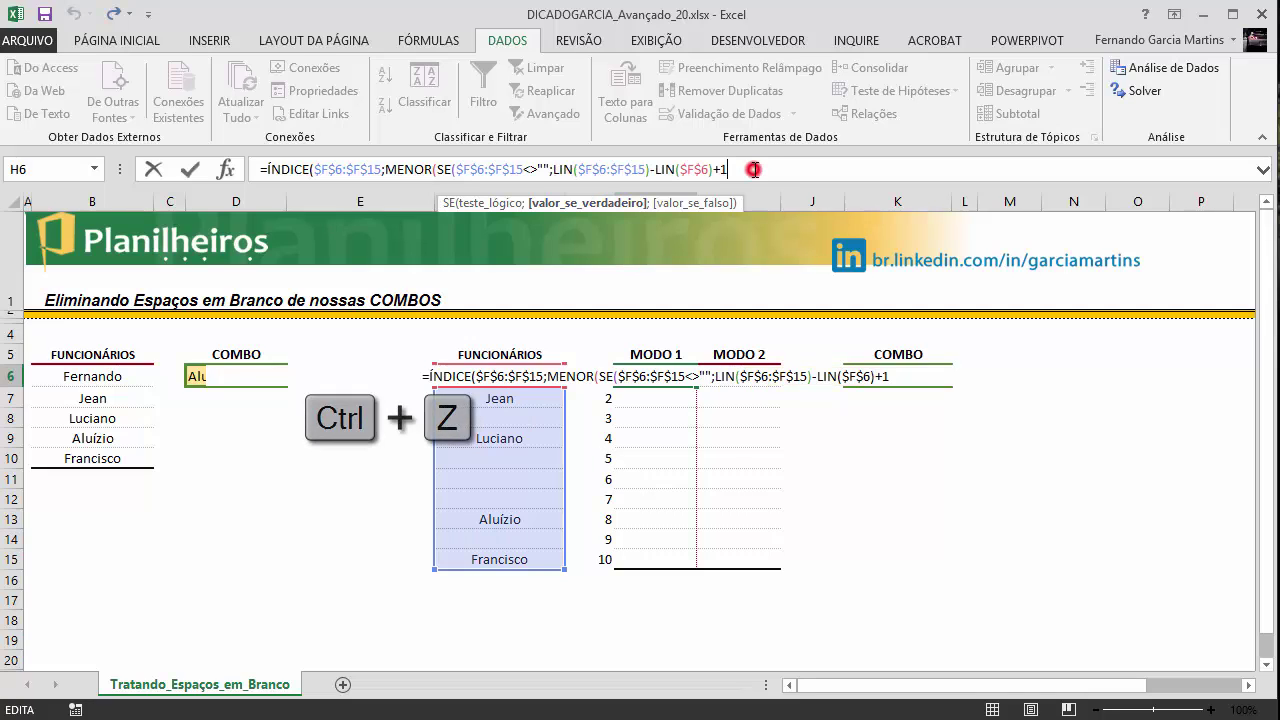
- Preview the array of LIN($F$6:$F$15)-LIN($F$6) without the +1, and restore the +1 in the formula
{"action": "key", "text": "BackSpace"}
{"action": "key", "text": "BackSpace"}
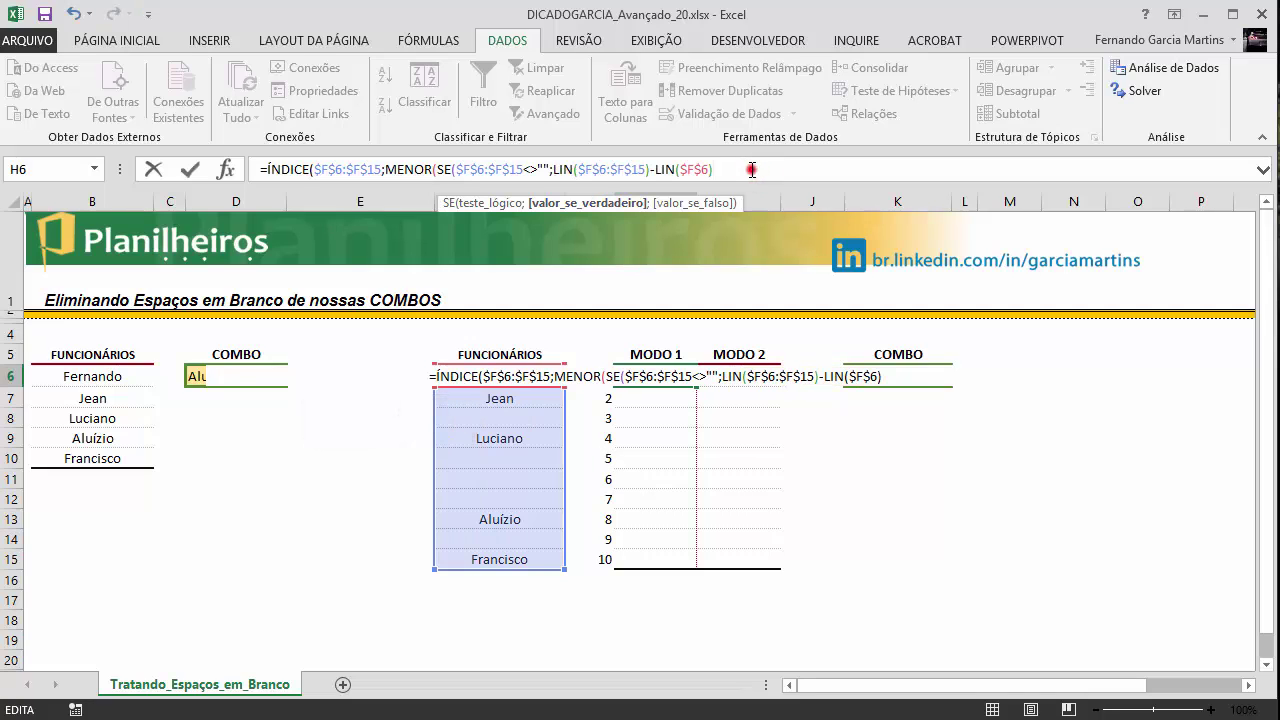
{"action": "left_click_drag", "start_coordinate": [751, 170], "coordinate": [553, 170]}
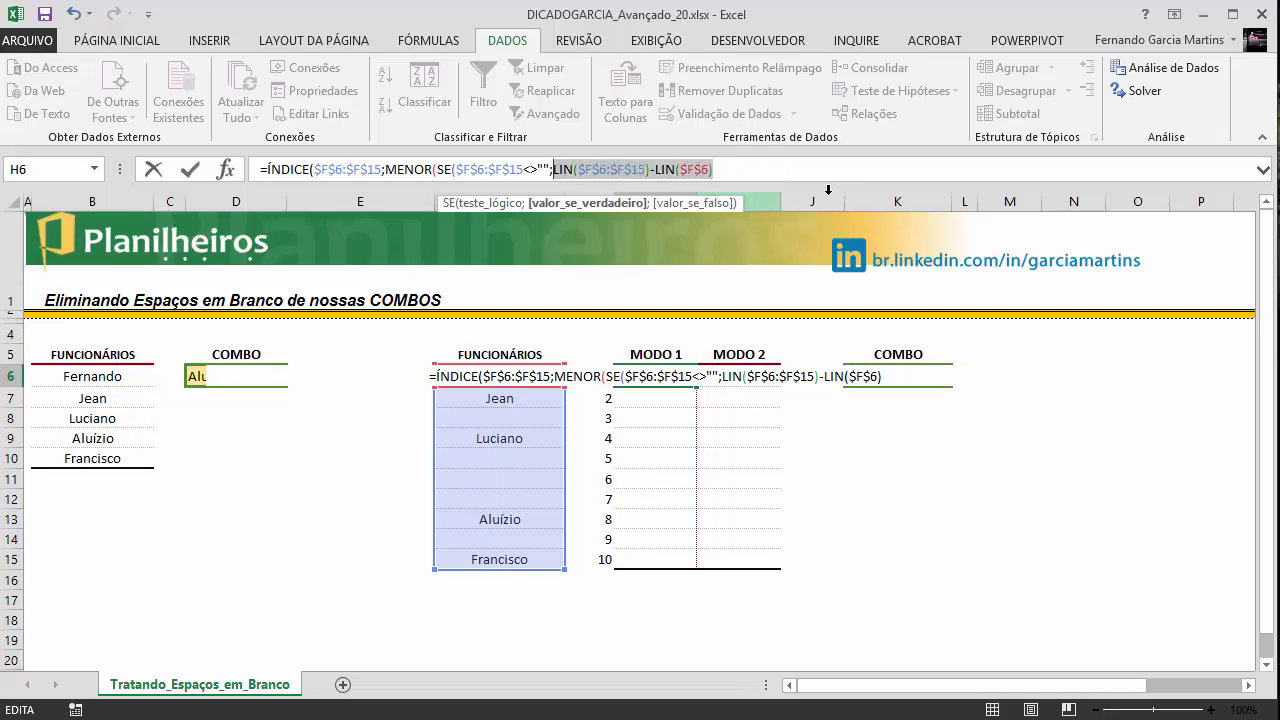
{"action": "key", "text": "F9"}
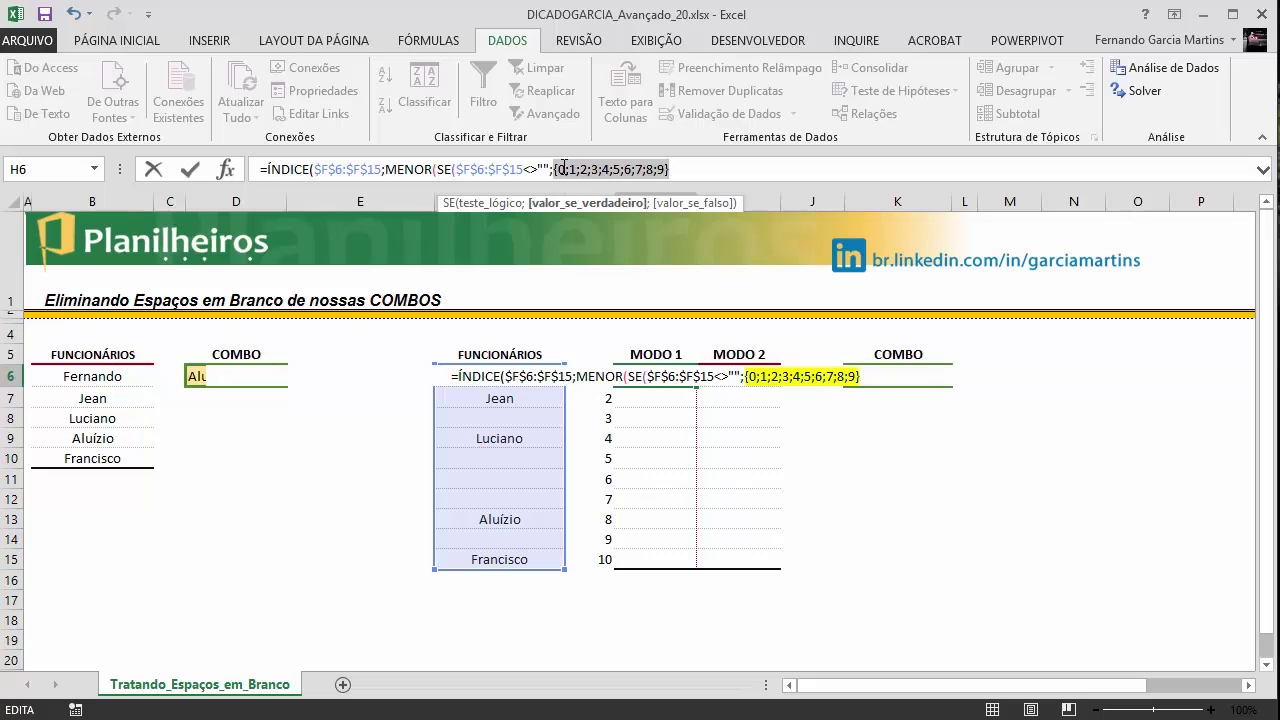
{"action": "key", "text": "ctrl+z"}
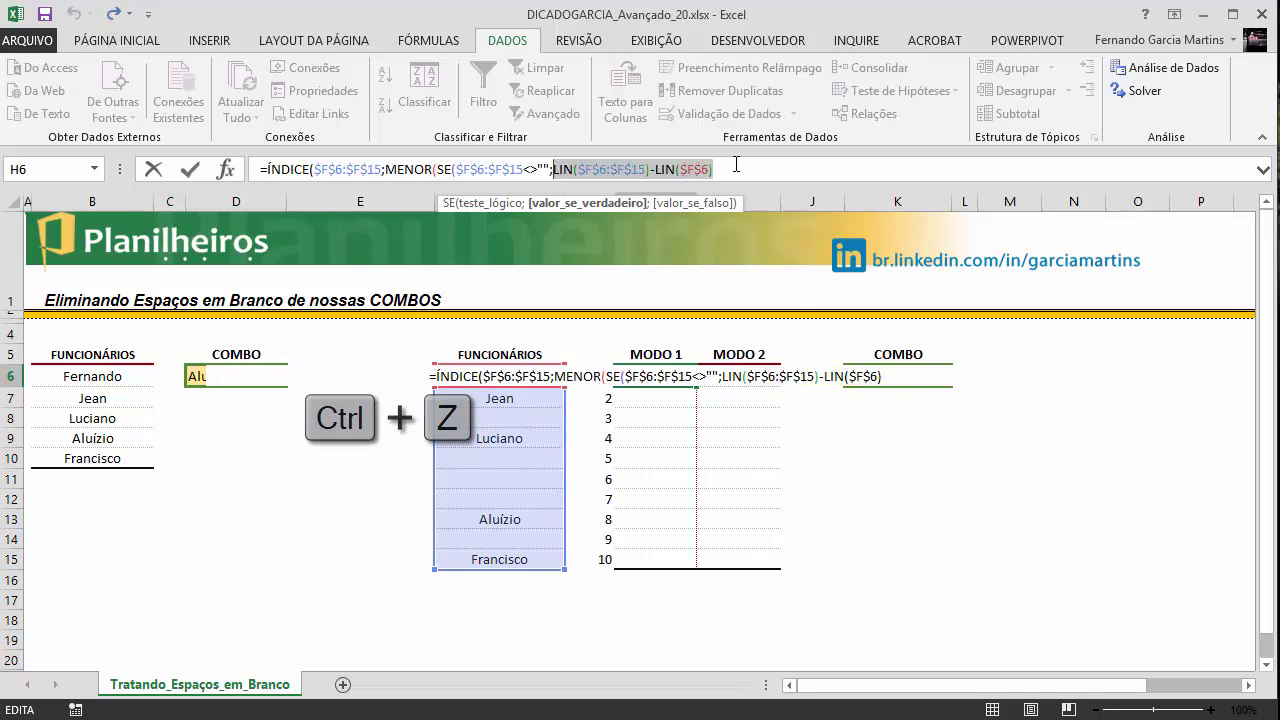
{"action": "left_click", "coordinate": [736, 165]}
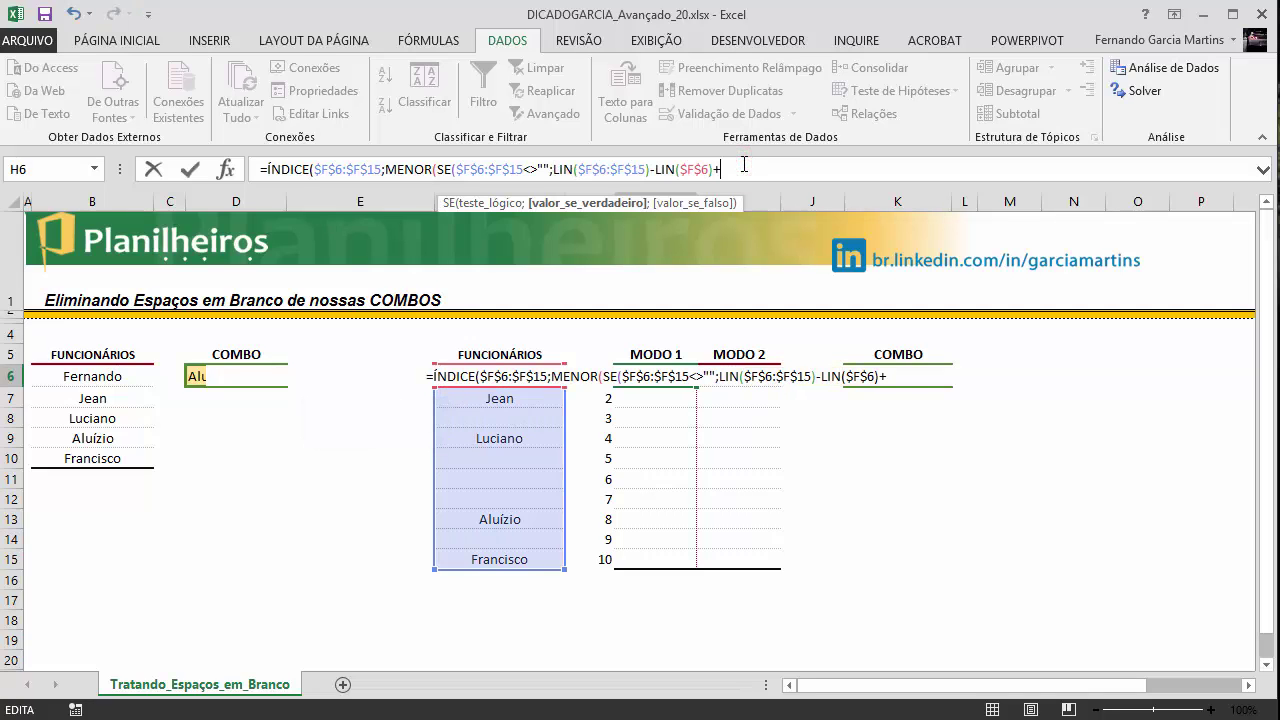
{"action": "type", "text": "+1"}
- Evaluate the value-if-true expression with +1 again in place to compare its array, and undo the evaluation
{"action": "left_click_drag", "start_coordinate": [756, 170], "coordinate": [556, 176]}
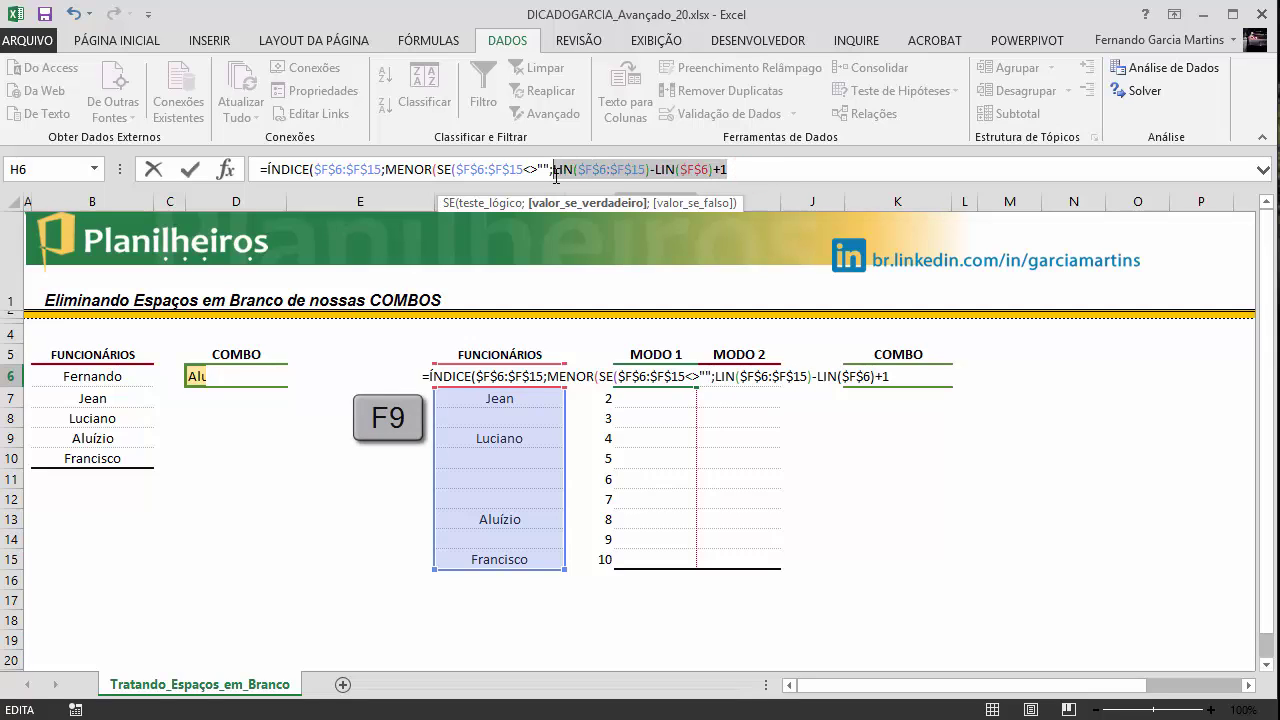
{"action": "key", "text": "F9"}
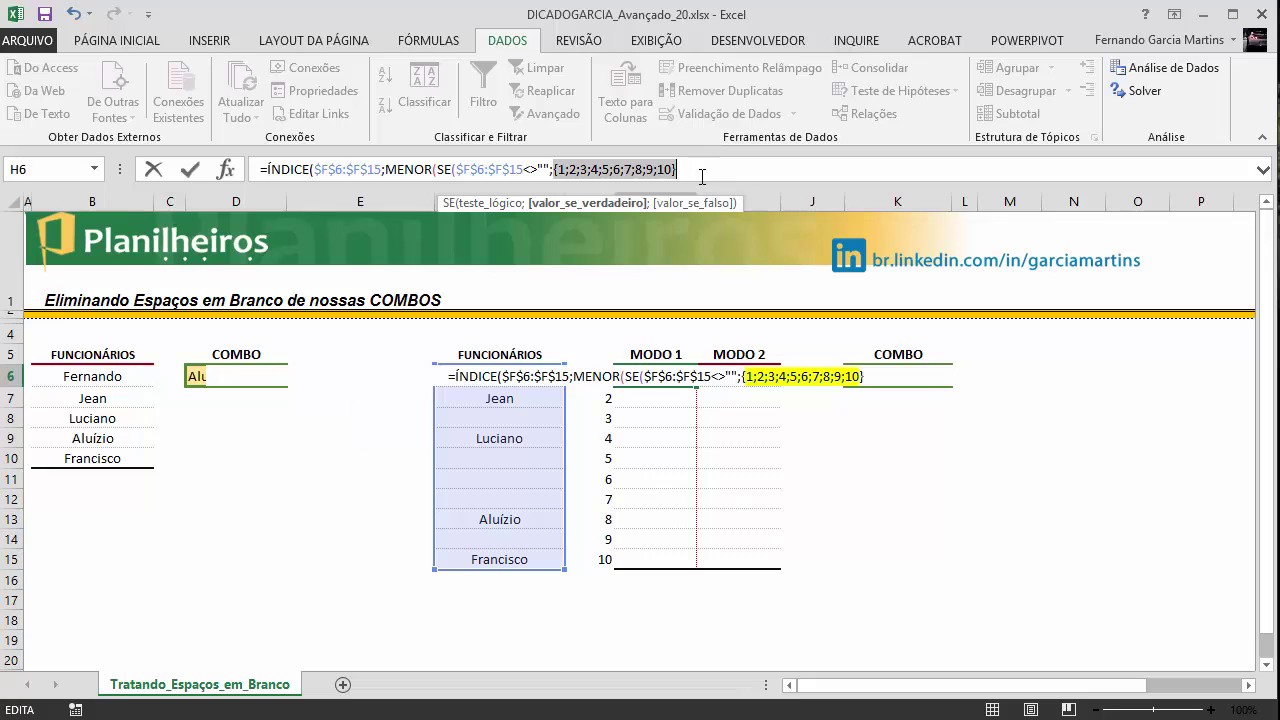
{"action": "key", "text": "ctrl+z"}
{"action": "key", "text": "ctrl+z"}
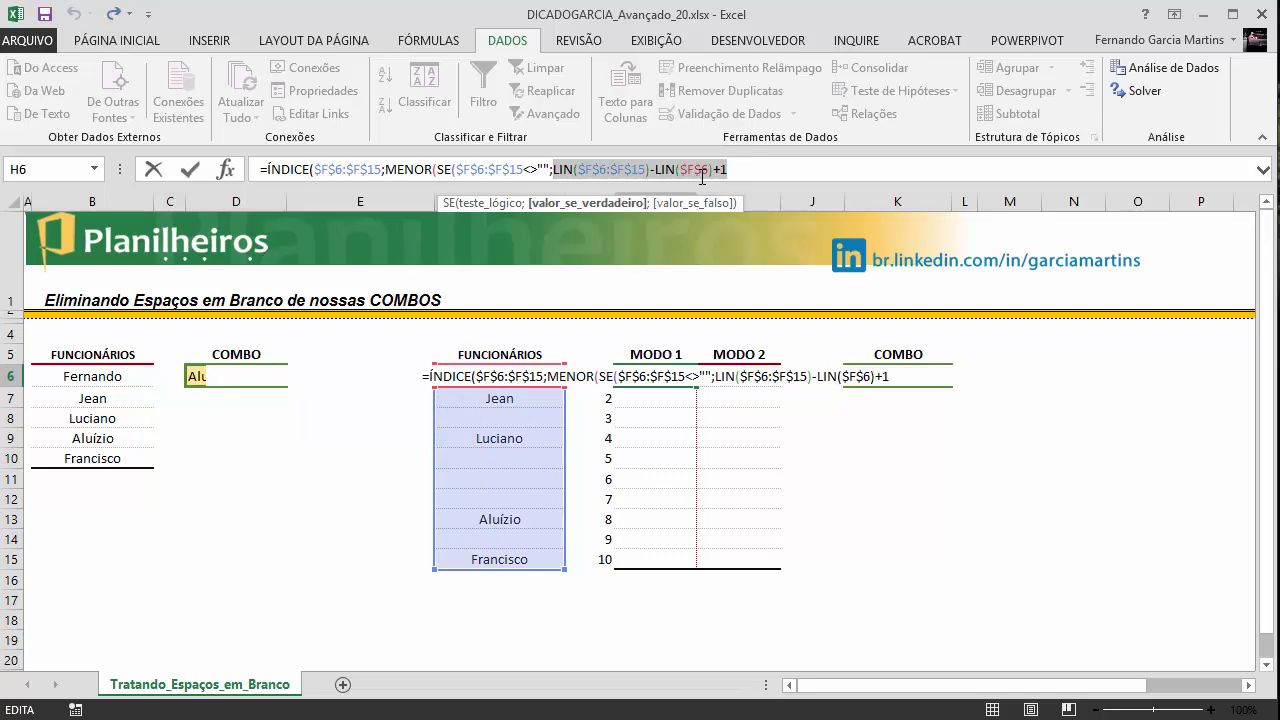
- Close SE in the H6 formula and add LINS($F$6:F6) as the k argument of MENOR, closing MENOR
{"action": "left_click", "coordinate": [773, 169]}
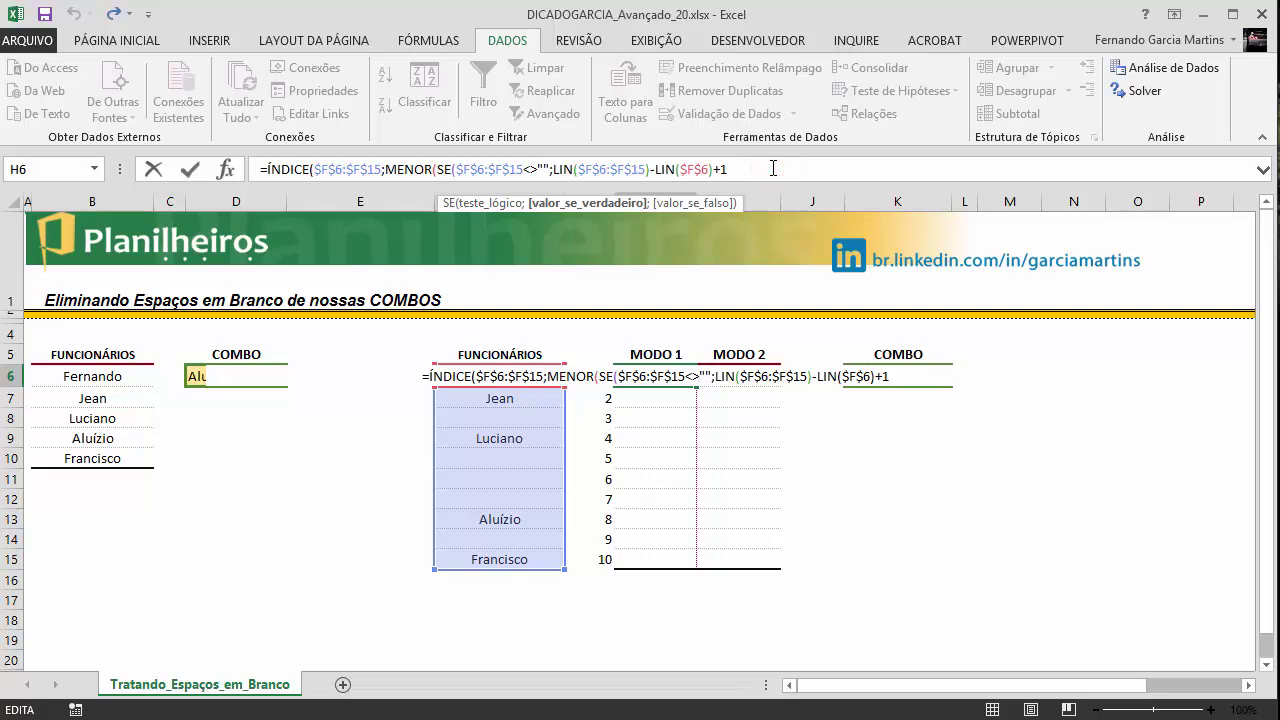
{"action": "type", "text": ")"}
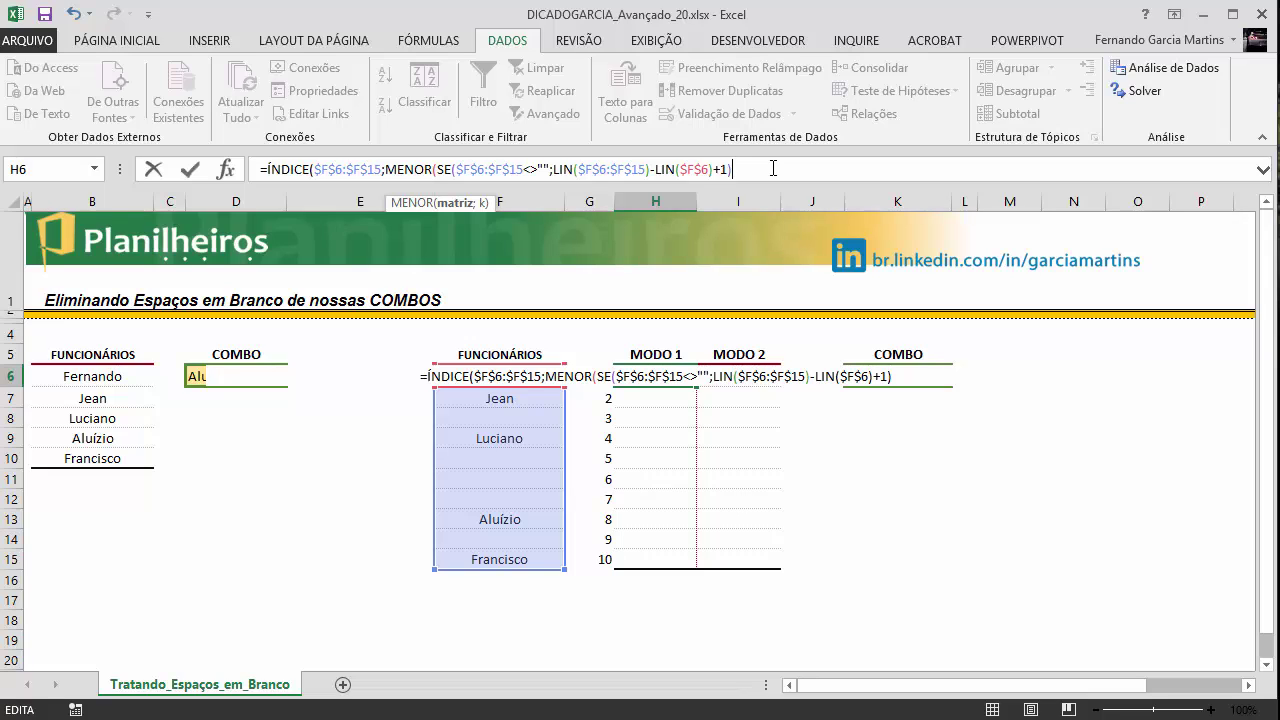
{"action": "type", "text": ";"}
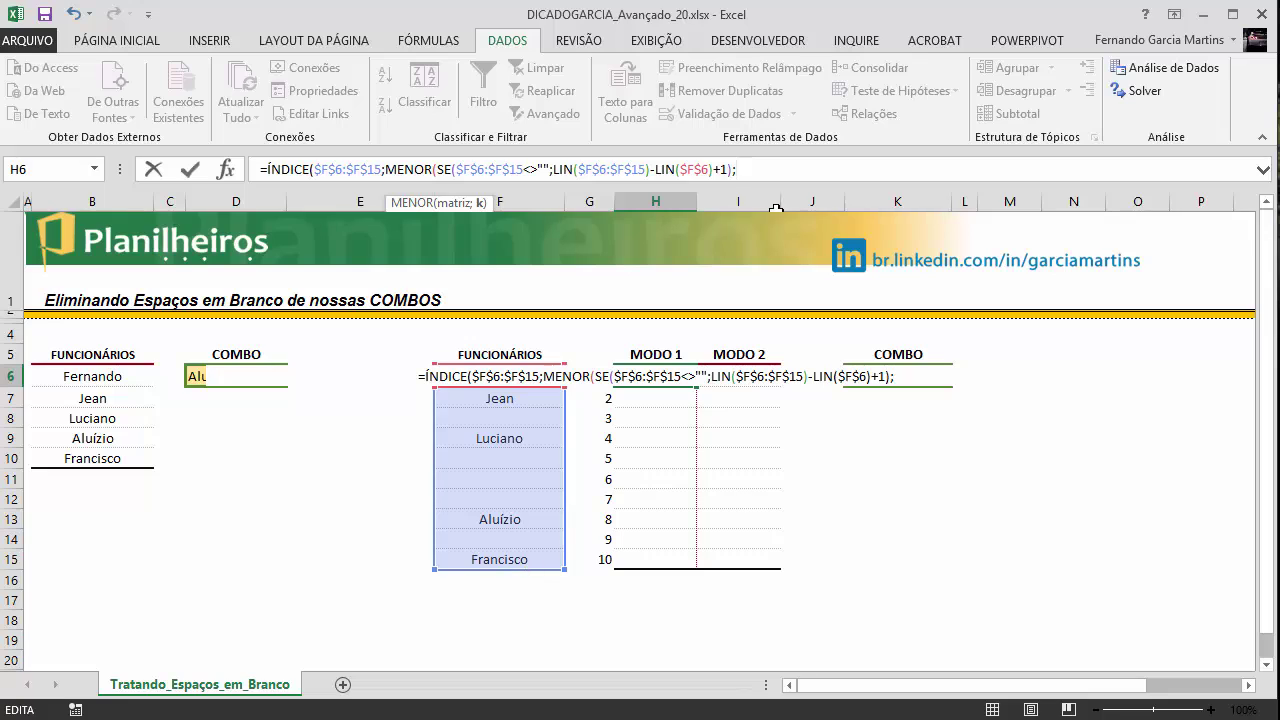
{"action": "type", "text": "lins"}
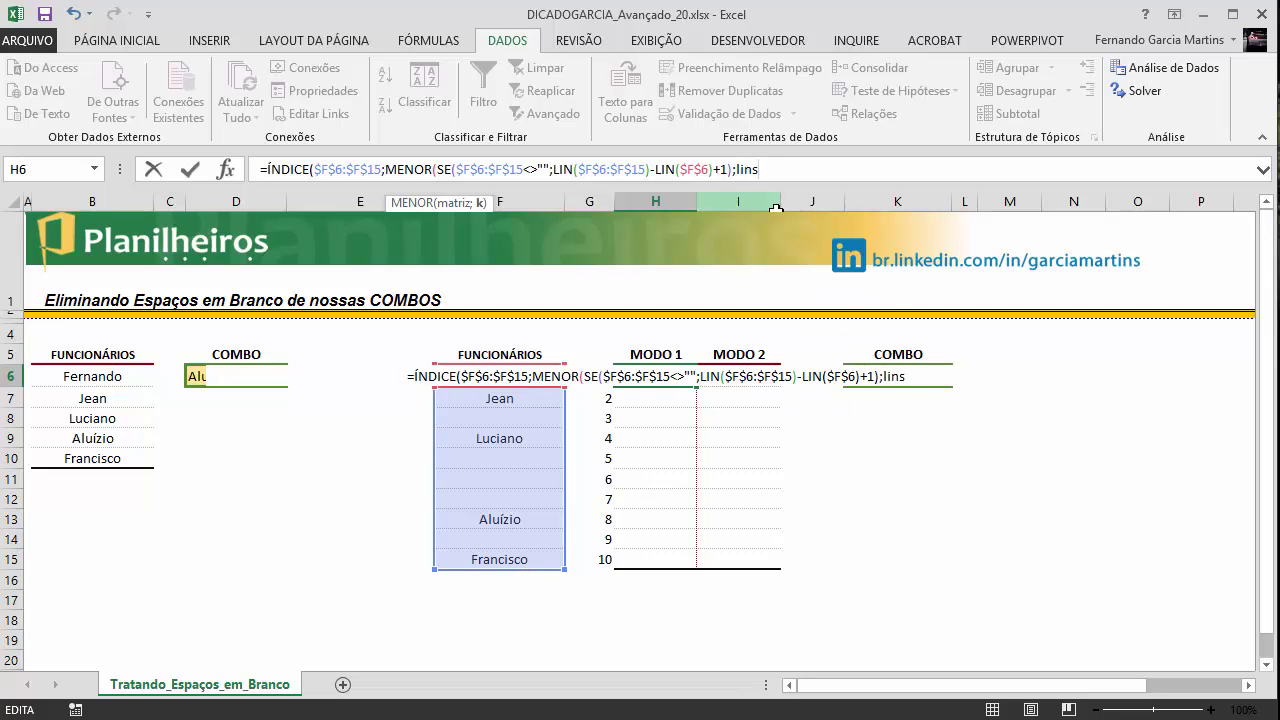
{"action": "key", "text": "Tab"}
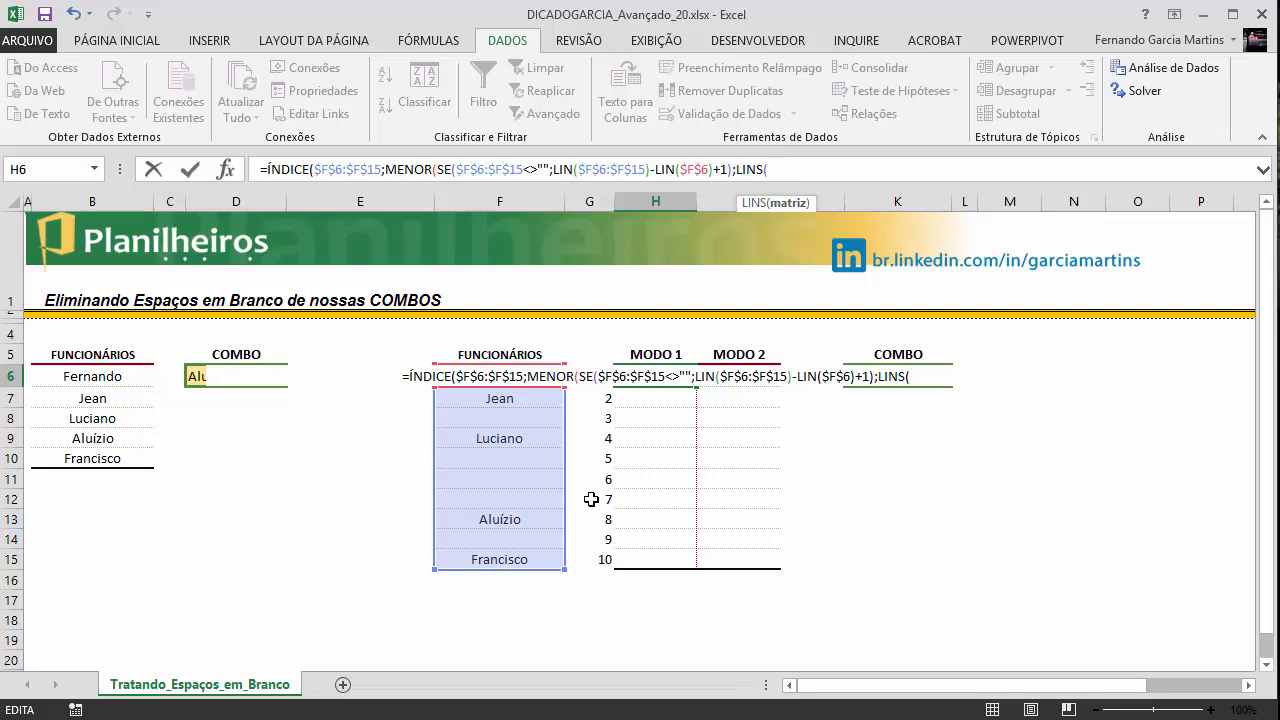
{"action": "type", "text": "f"}
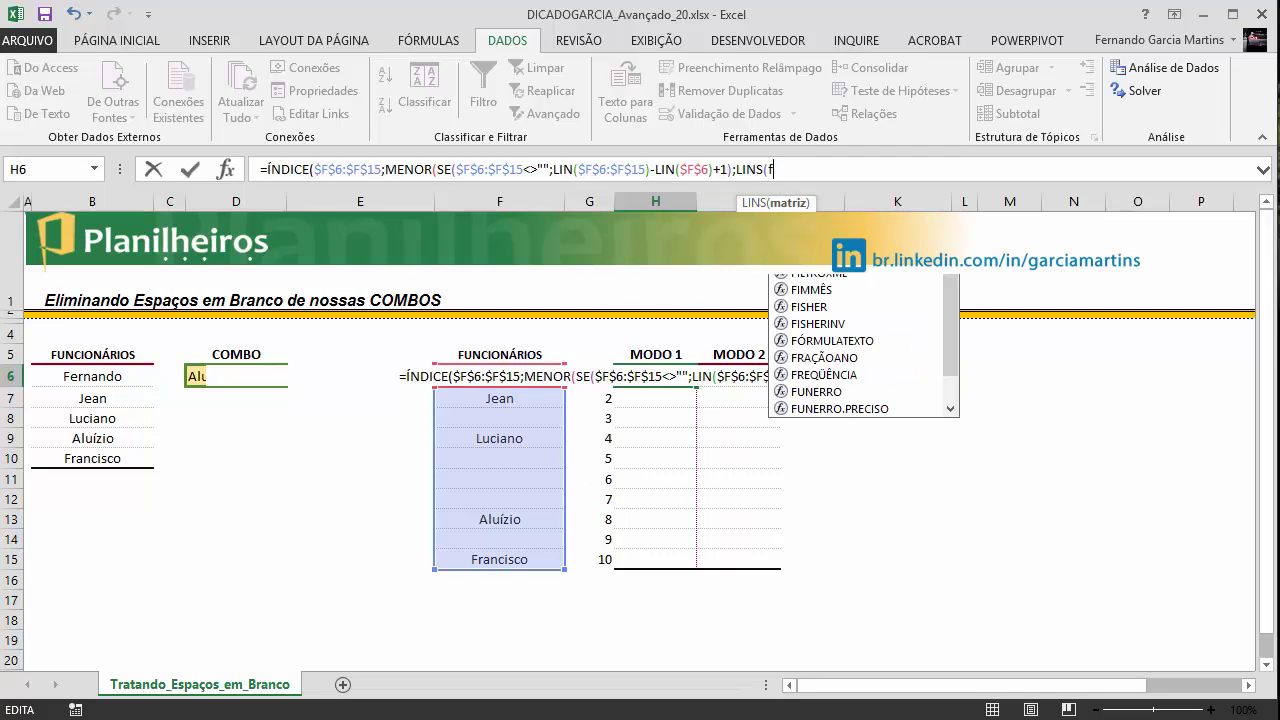
{"action": "type", "text": "6"}
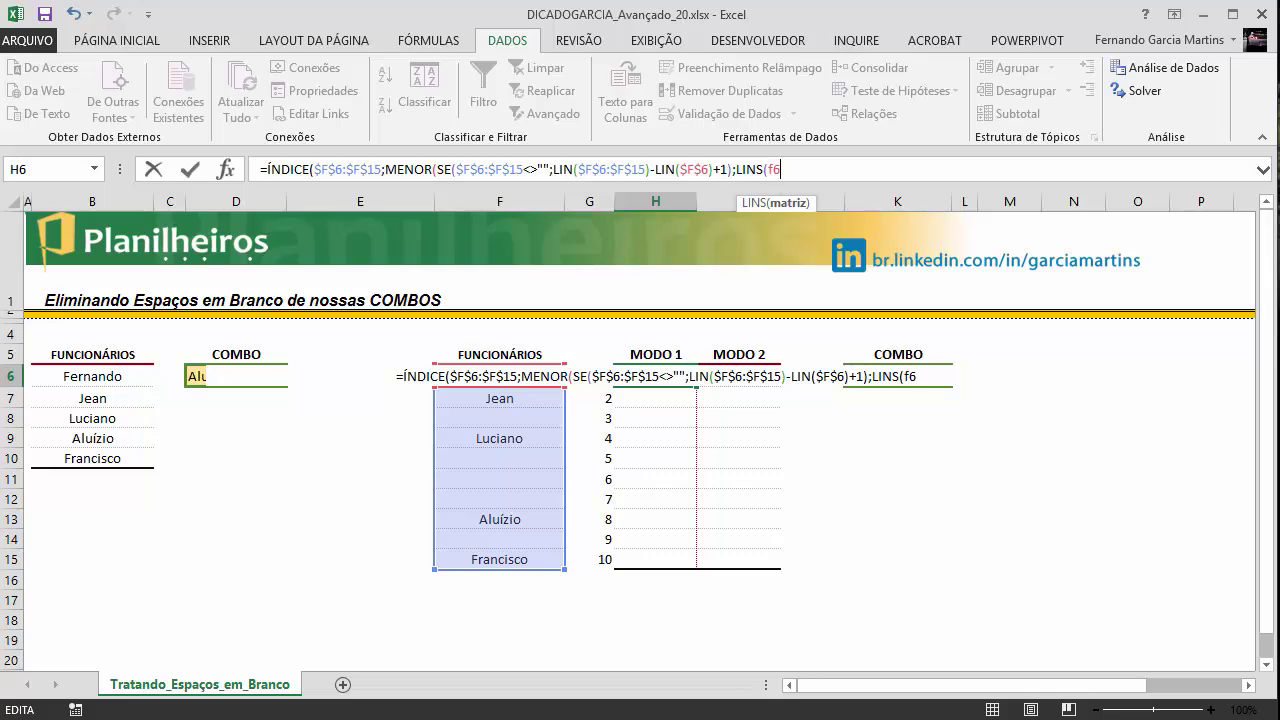
{"action": "key", "text": "F4"}
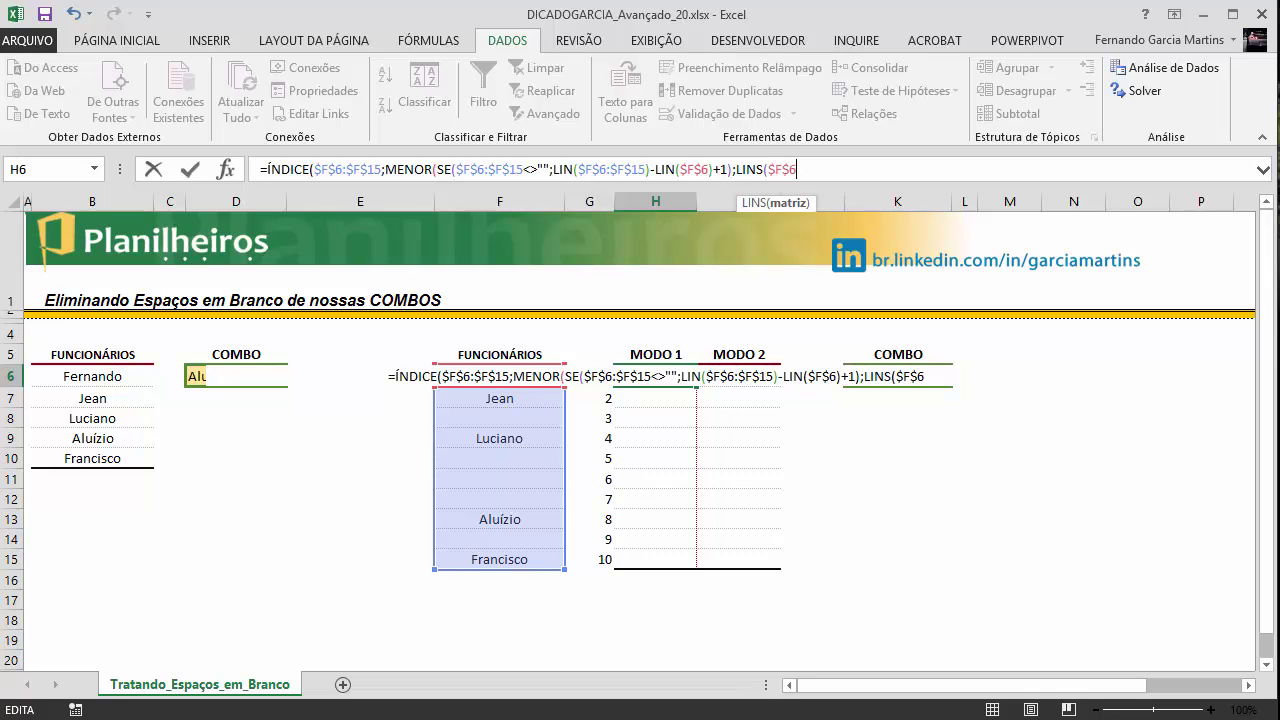
{"action": "type", "text": ":f6"}
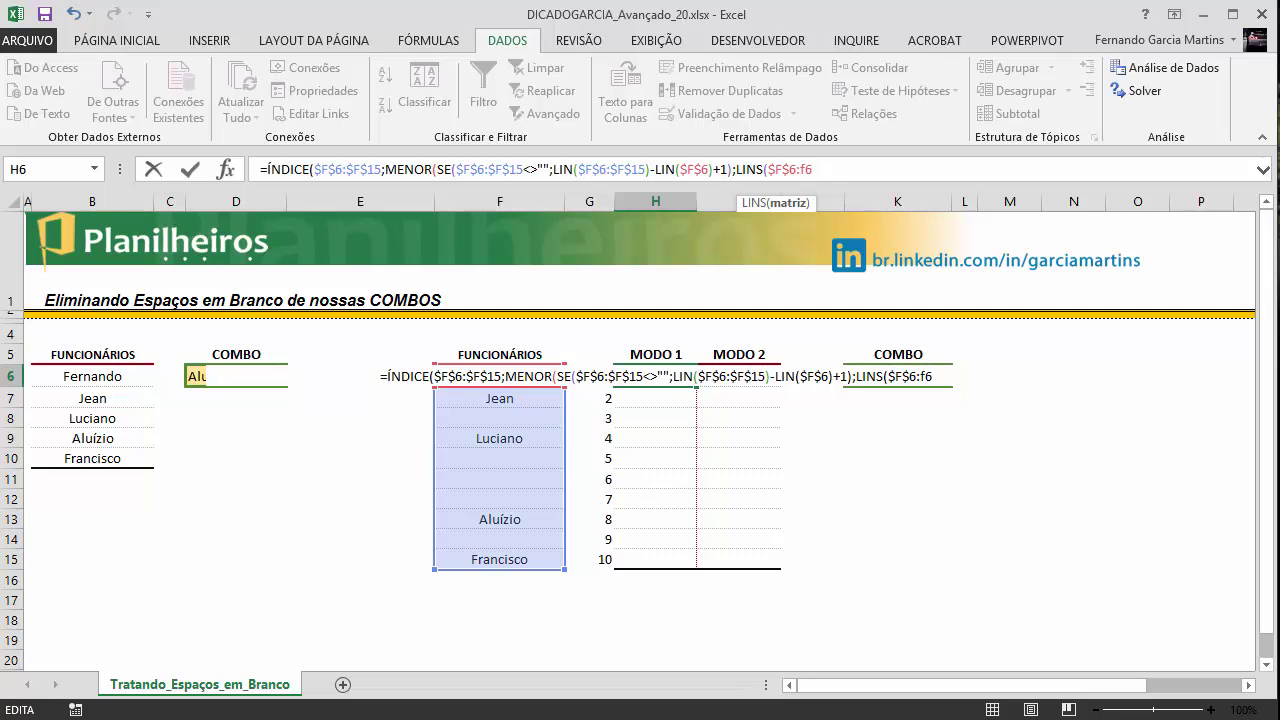
{"action": "type", "text": ")"}
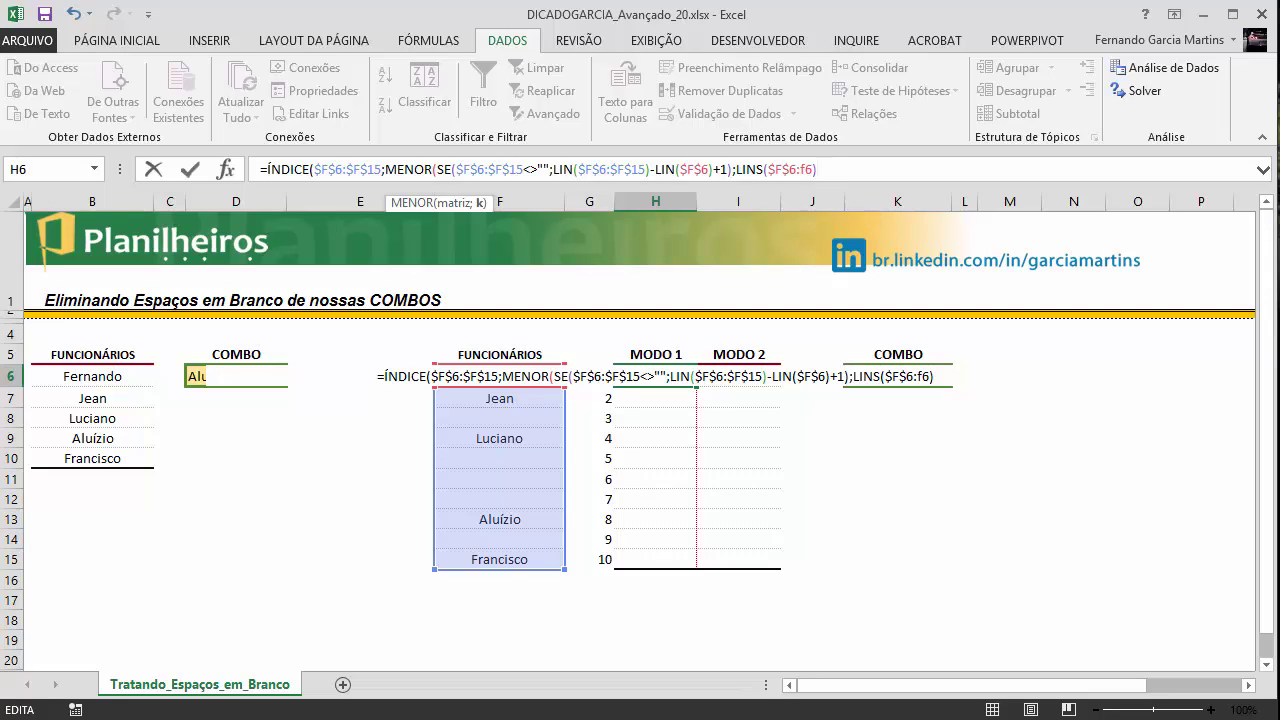
{"action": "type", "text": ")"}
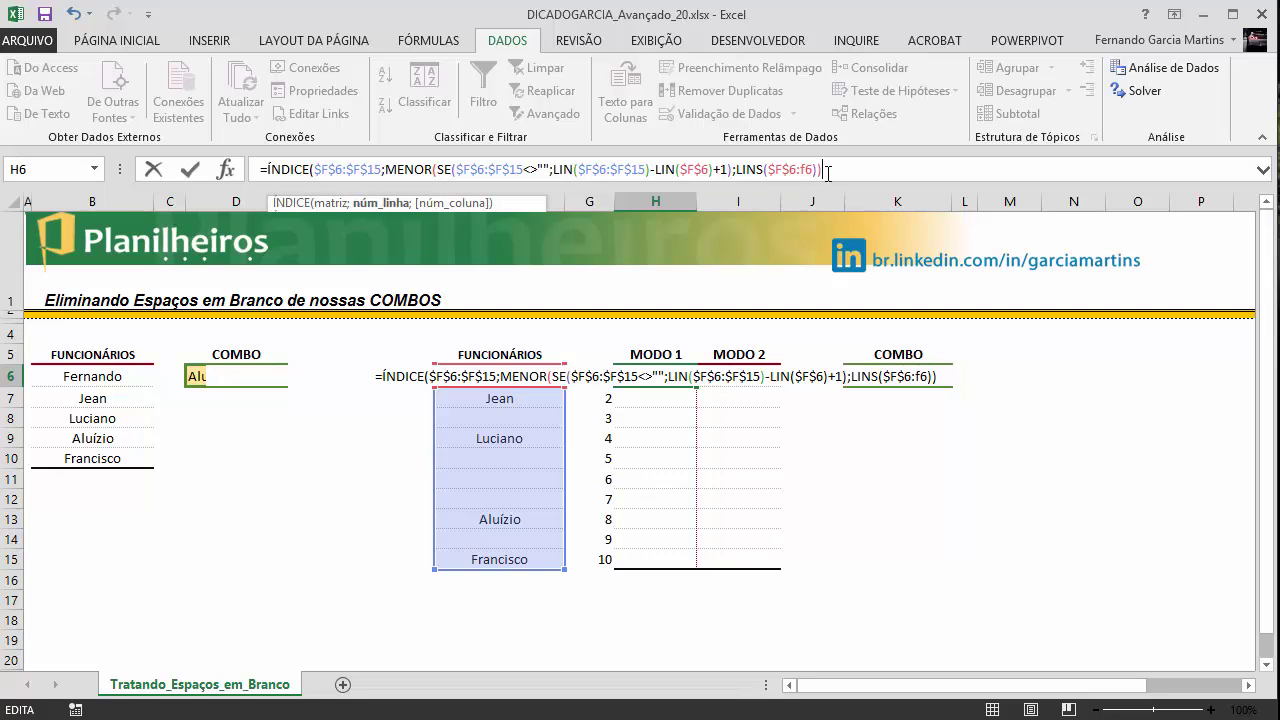
- Evaluate the MENOR expression of the H6 formula in place to preview its row number, and undo the evaluation
{"action": "left_click_drag", "start_coordinate": [822, 170], "coordinate": [384, 170]}
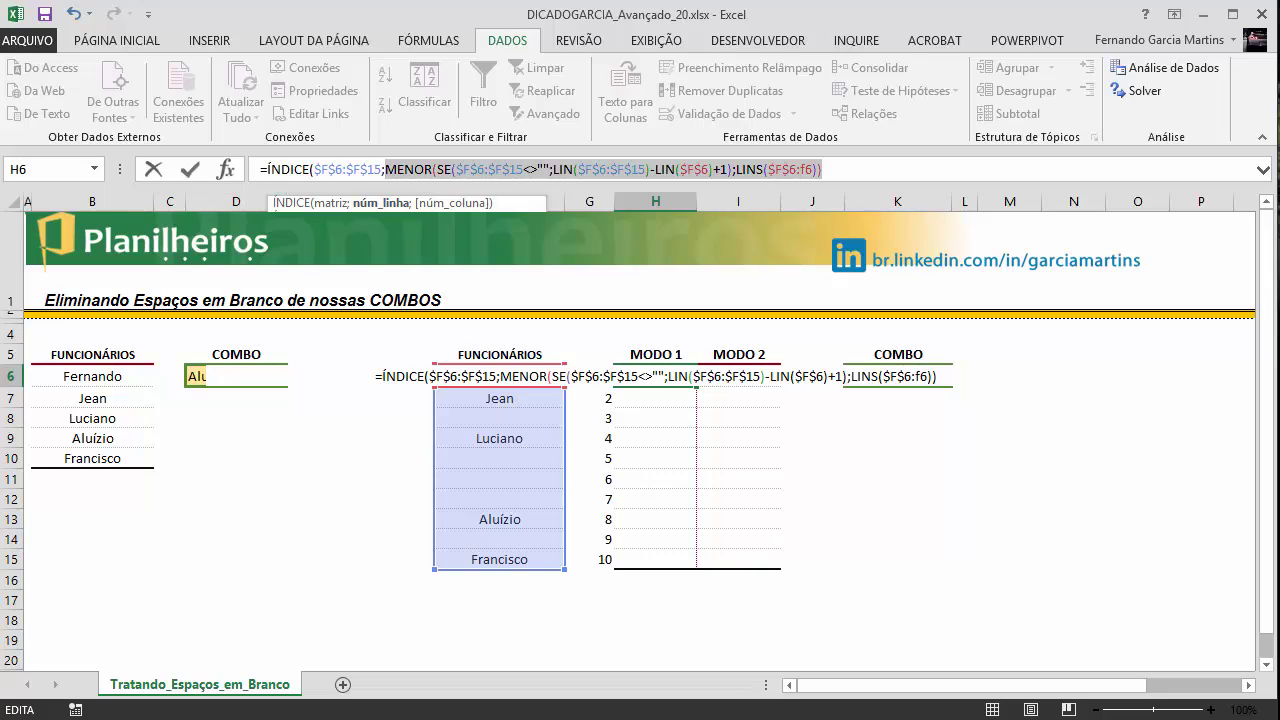
{"action": "key", "text": "F9"}
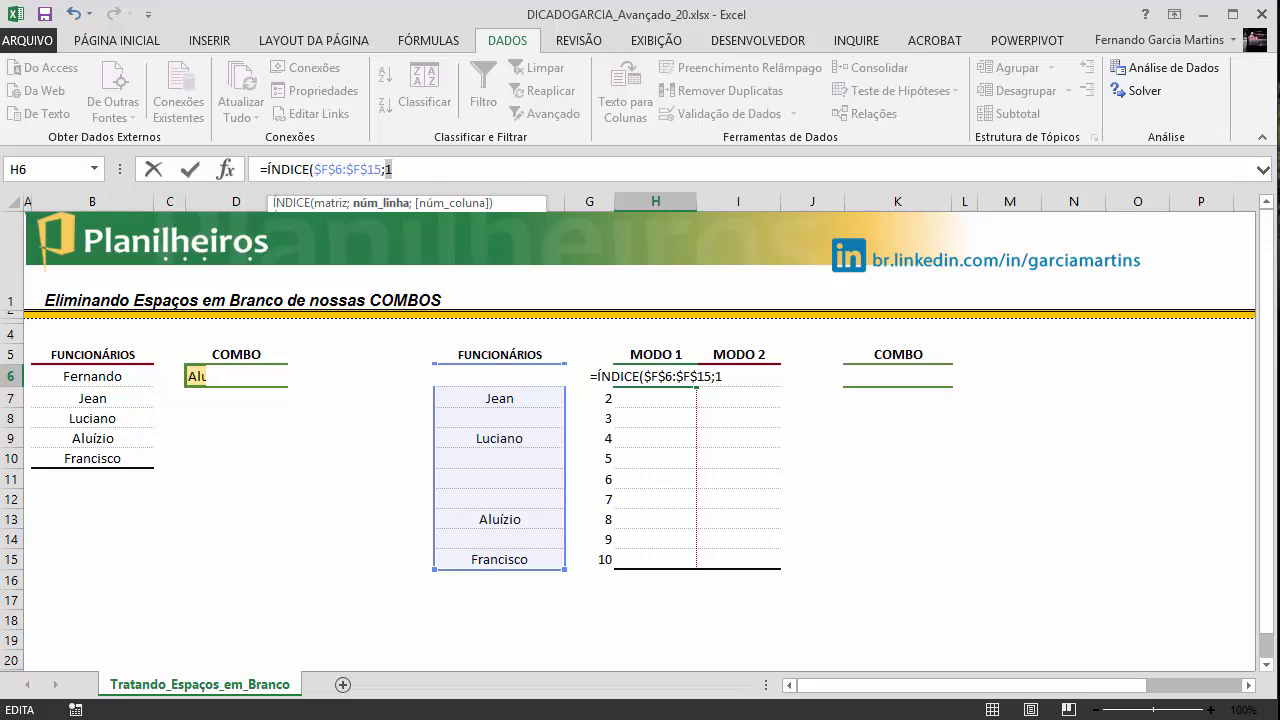
{"action": "key", "text": "ctrl+z"}
{"action": "key", "text": "ctrl+z"}
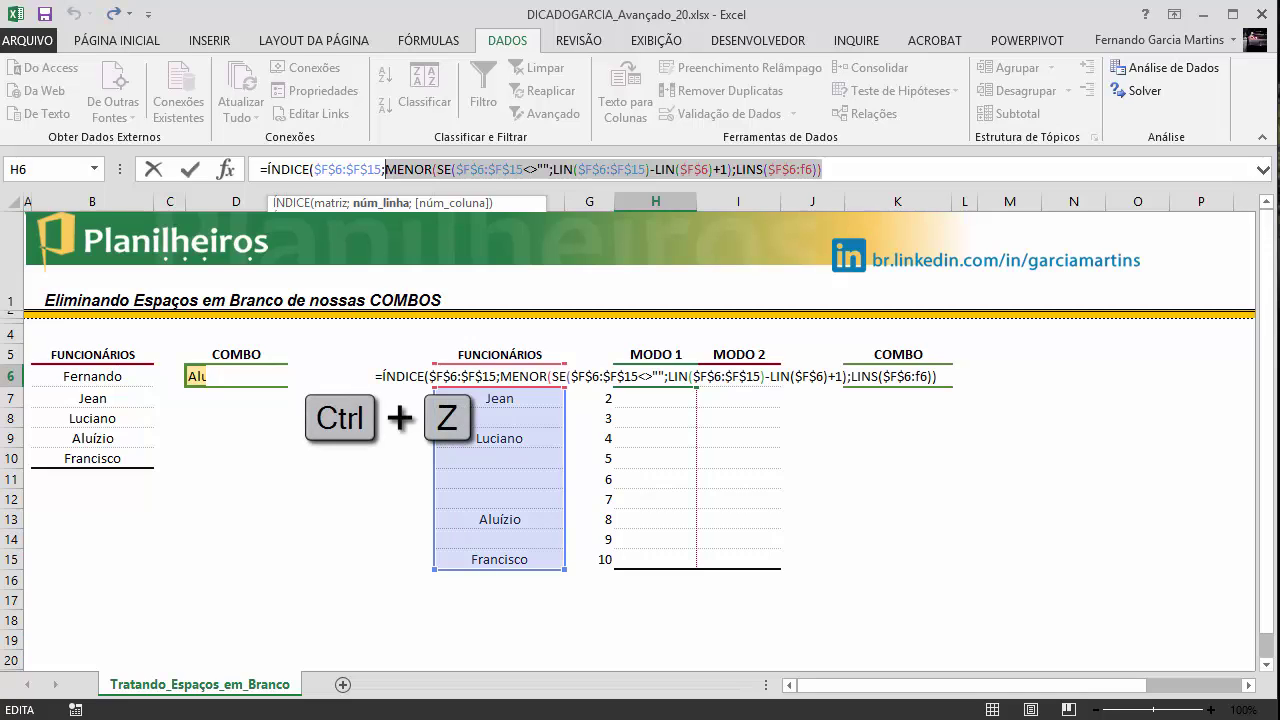
- Close the ÍNDICE function in H6 and enter the formula as an array formula
{"action": "left_click", "coordinate": [850, 170]}
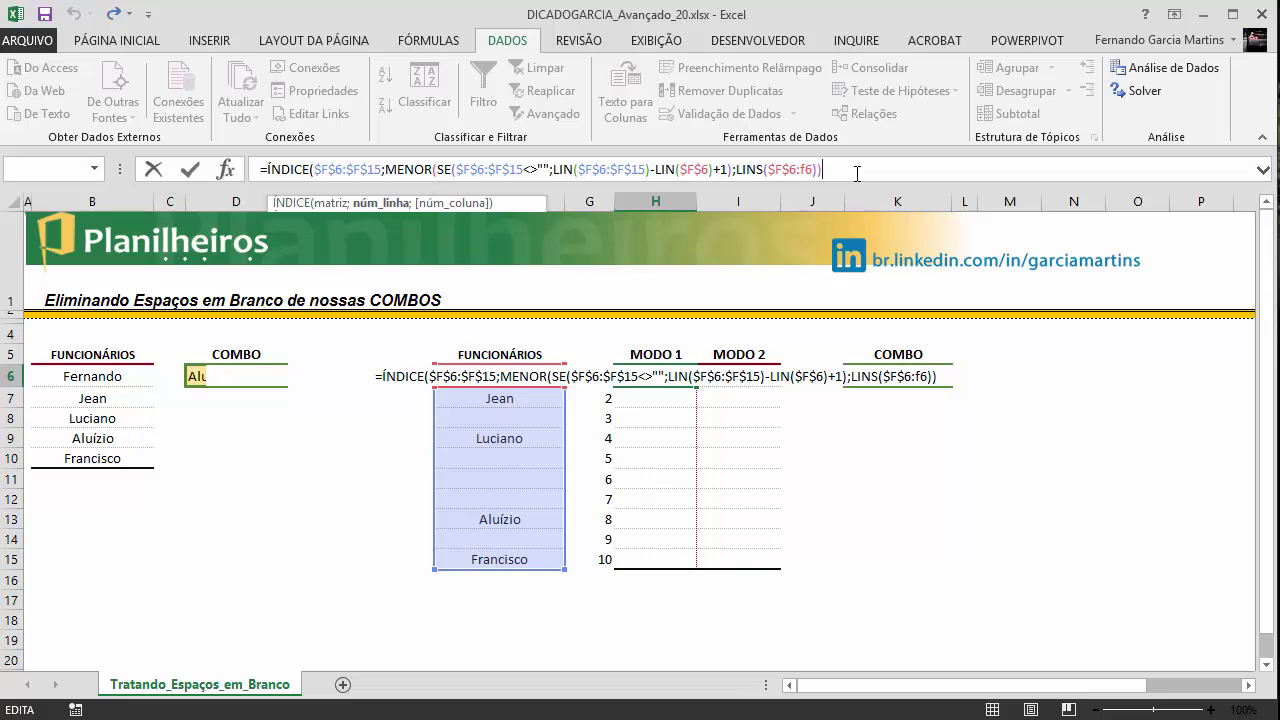
{"action": "type", "text": ")"}
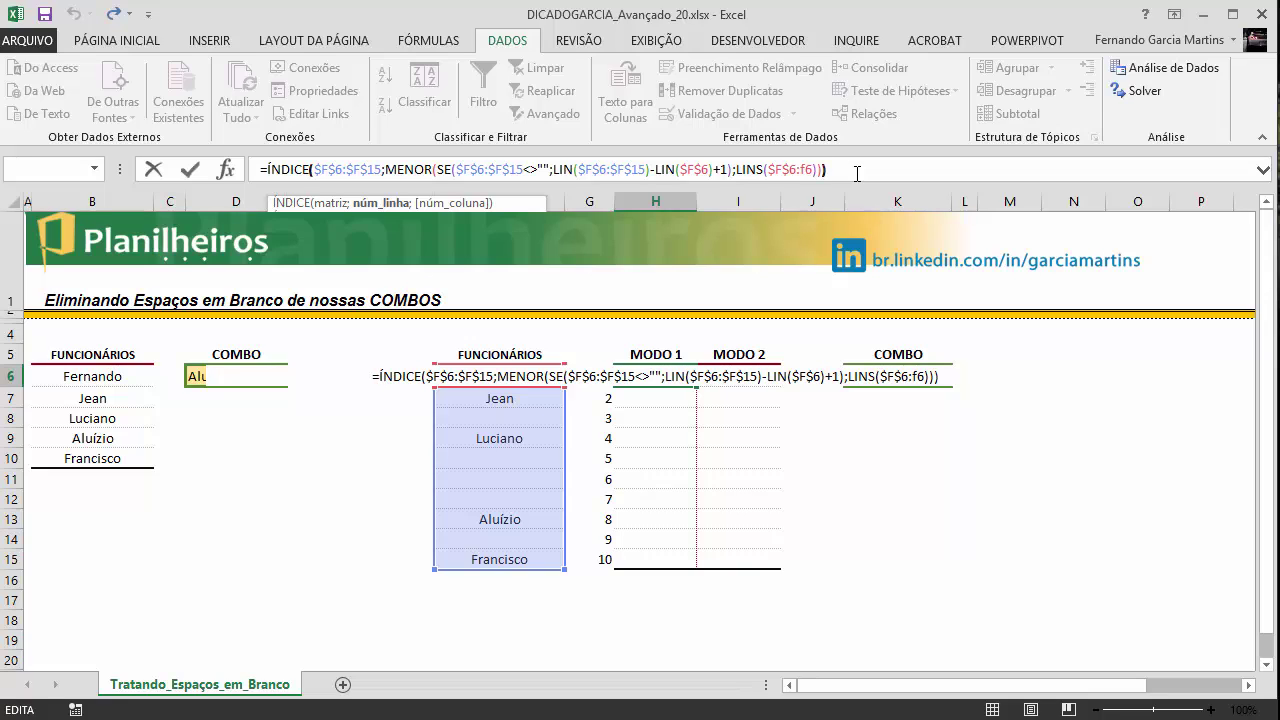
{"action": "type", "text": ")"}
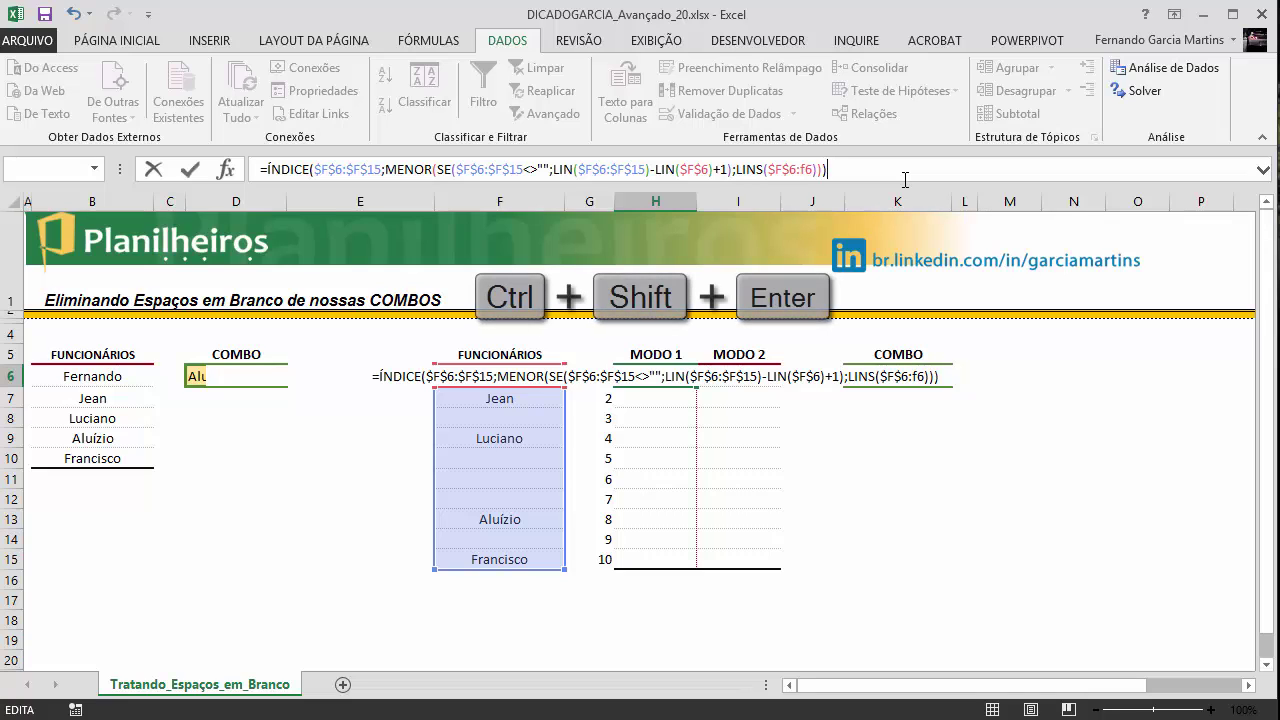
{"action": "key", "text": "ctrl+shift+Return"}
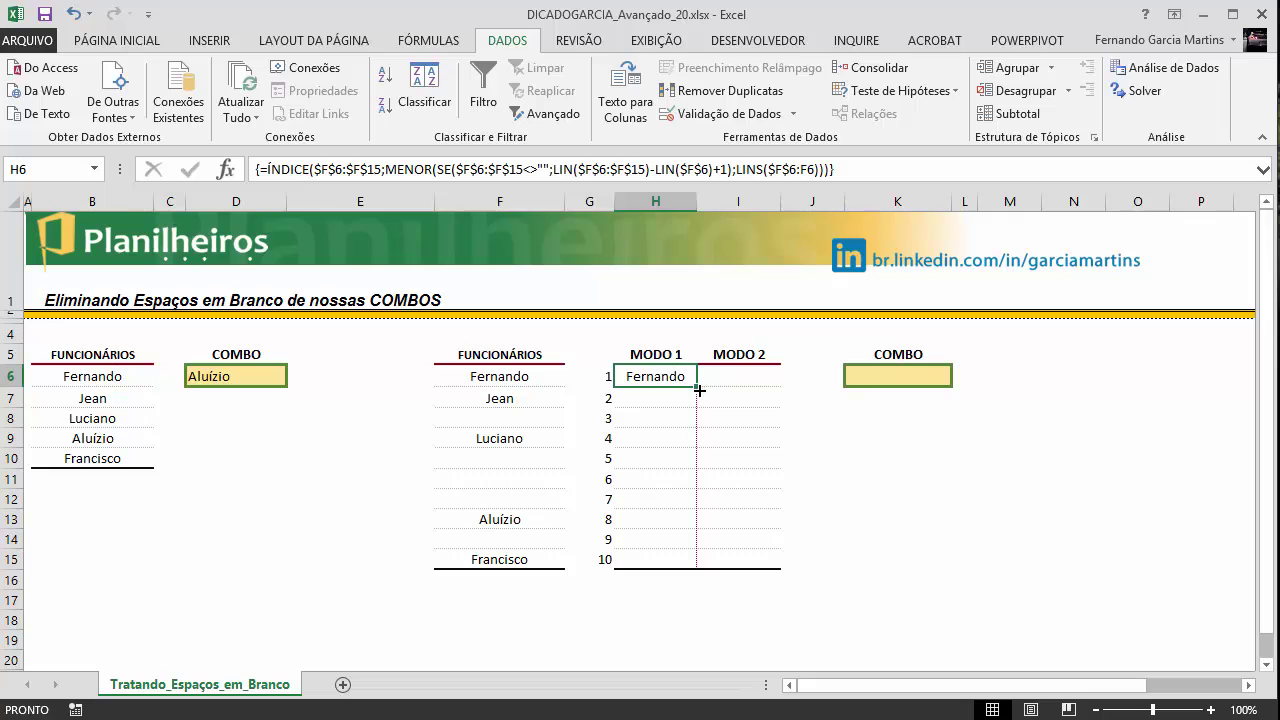
- Fill the H6 array formula down through H15 without copying the formatting
{"action": "left_click_drag", "start_coordinate": [697, 391], "coordinate": [676, 571]}
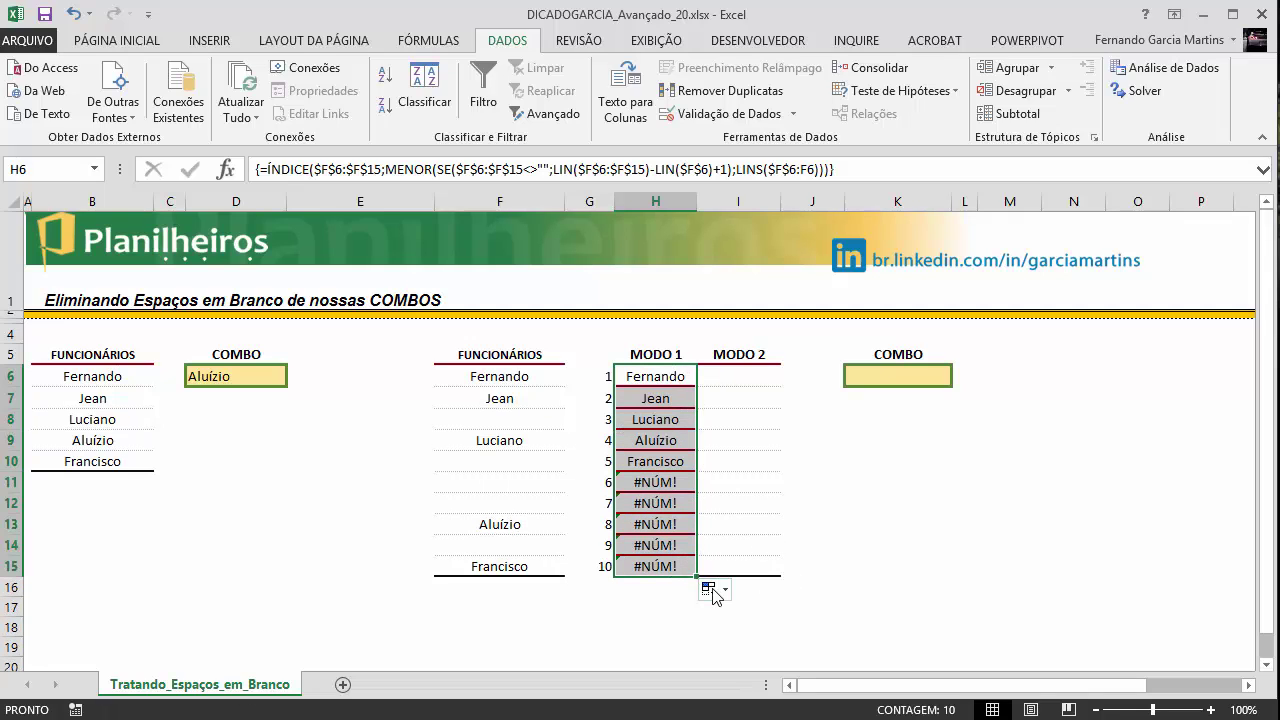
{"action": "left_click", "coordinate": [712, 590]}
{"action": "left_click", "coordinate": [750, 660]}
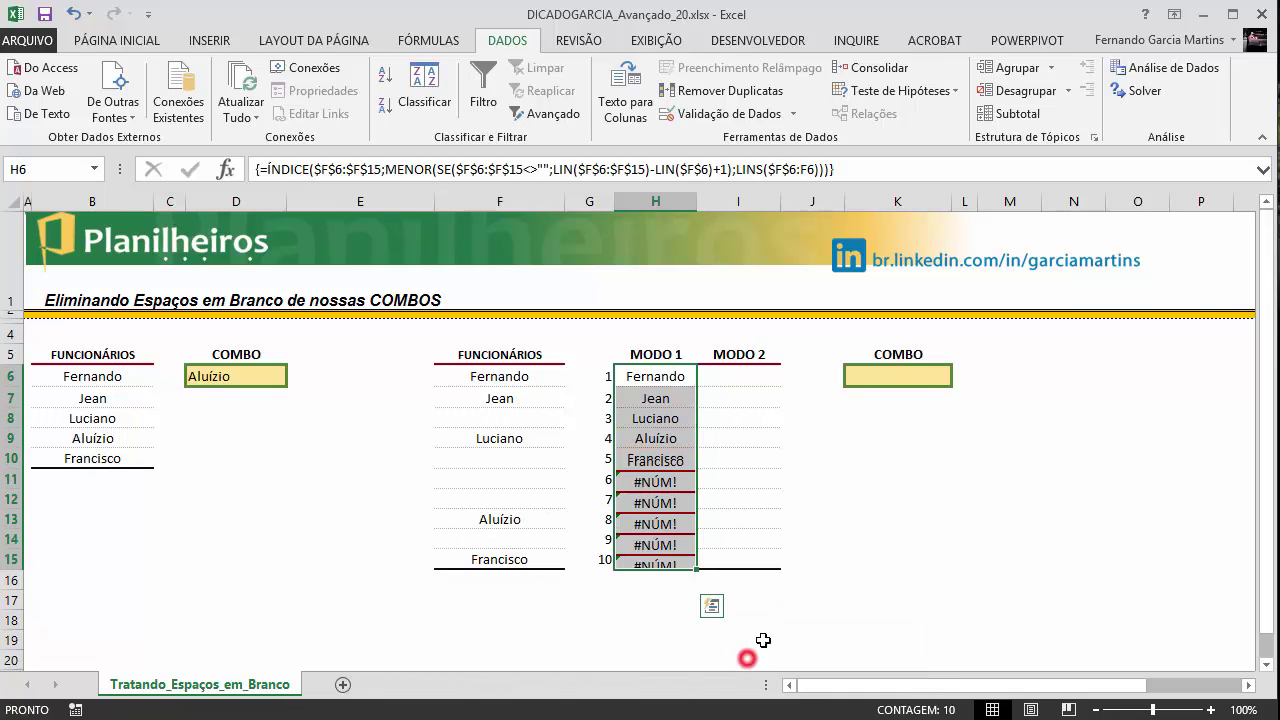
{"action": "left_click", "coordinate": [901, 541]}
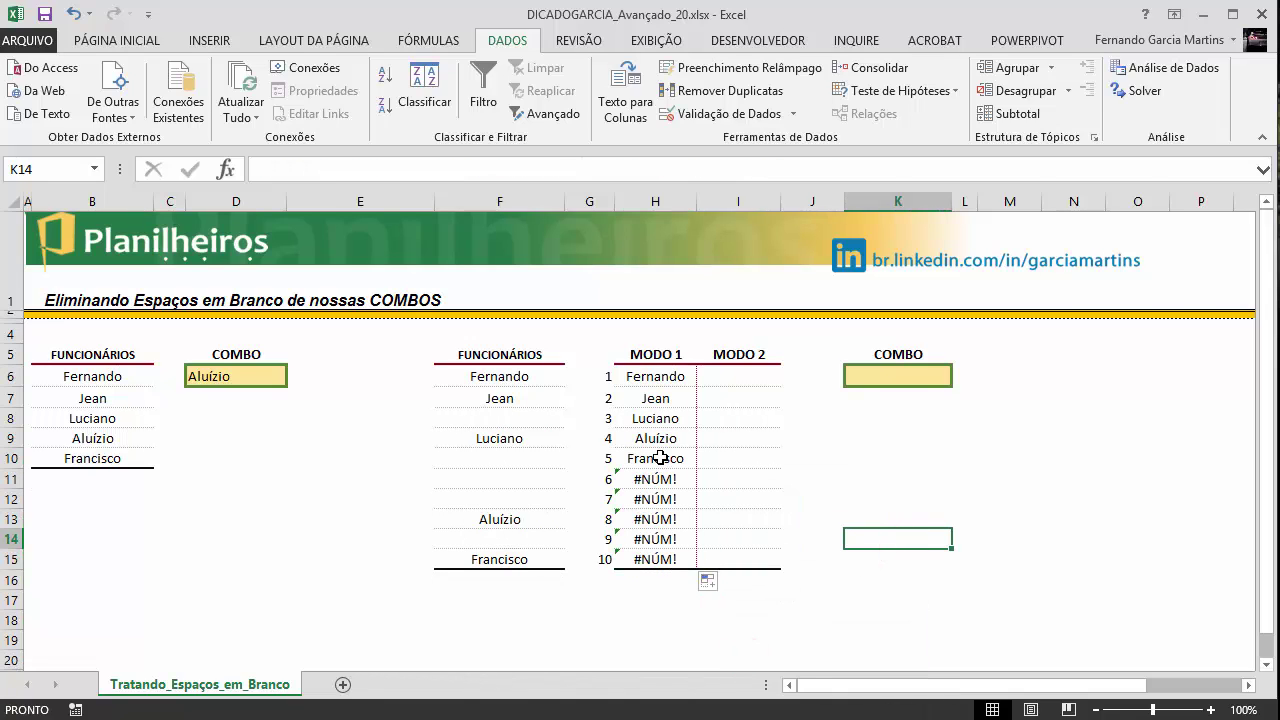
- Examine the blank and filled cells of the source FUNCIONÁRIOS list in column F against the MODO 1 results
{"action": "left_click", "coordinate": [474, 496]}
{"action": "left_click", "coordinate": [474, 477]}
{"action": "left_click", "coordinate": [475, 458]}
{"action": "left_click", "coordinate": [474, 418]}
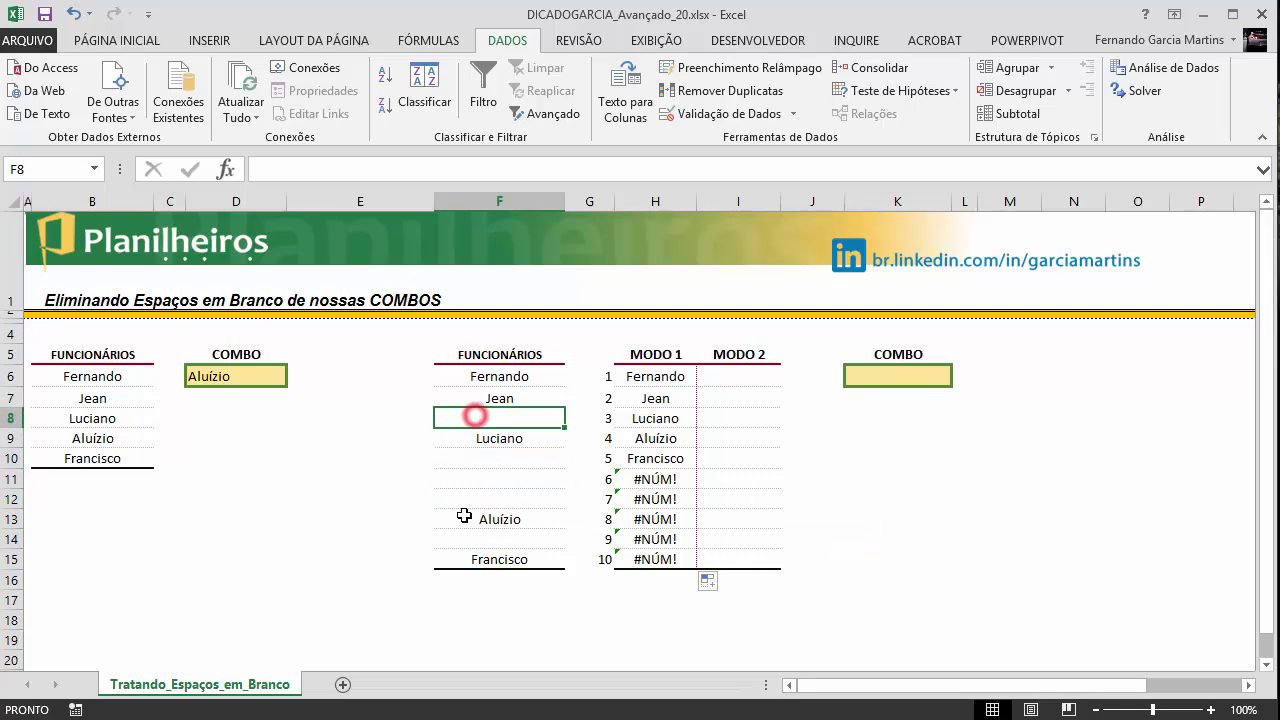
{"action": "left_click", "coordinate": [475, 539]}
{"action": "left_click", "coordinate": [474, 477]}
{"action": "left_click", "coordinate": [474, 458]}
{"action": "left_click", "coordinate": [474, 438]}
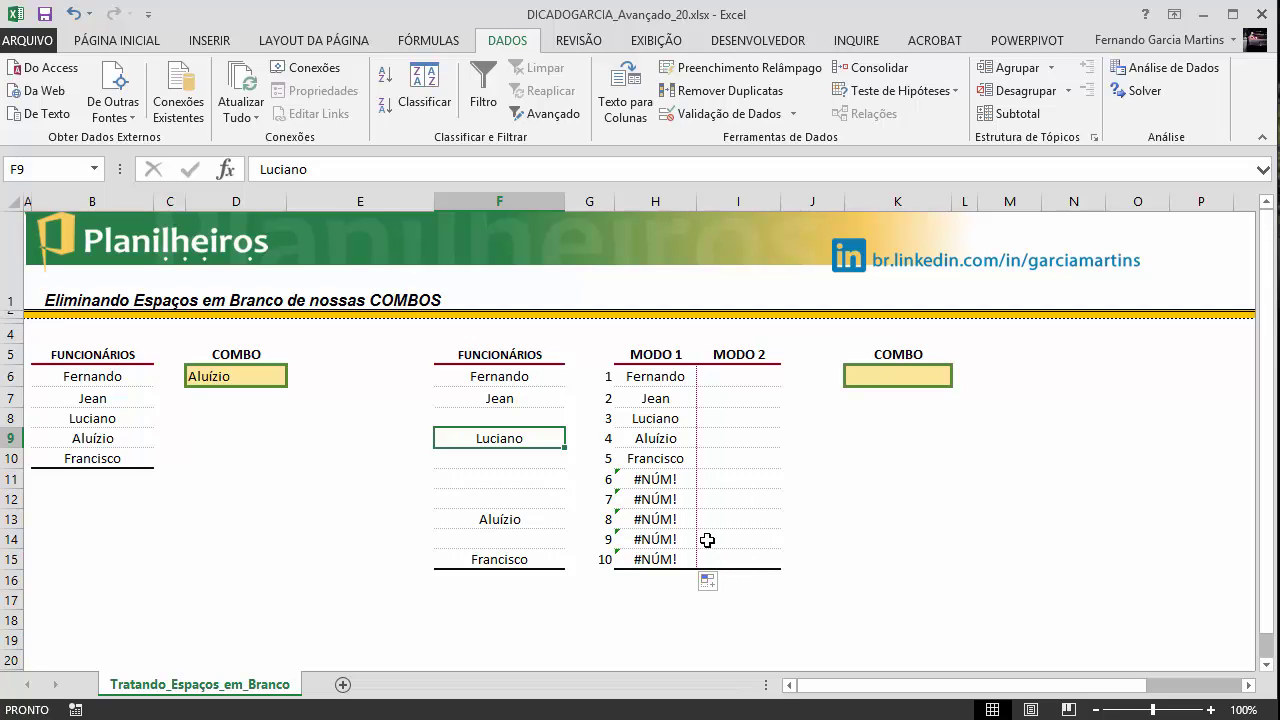
- Insert an outer SE before ÍNDICE in the H6 formula, starting its logical test with LINS($F$6:F6)
{"action": "left_click", "coordinate": [670, 375]}
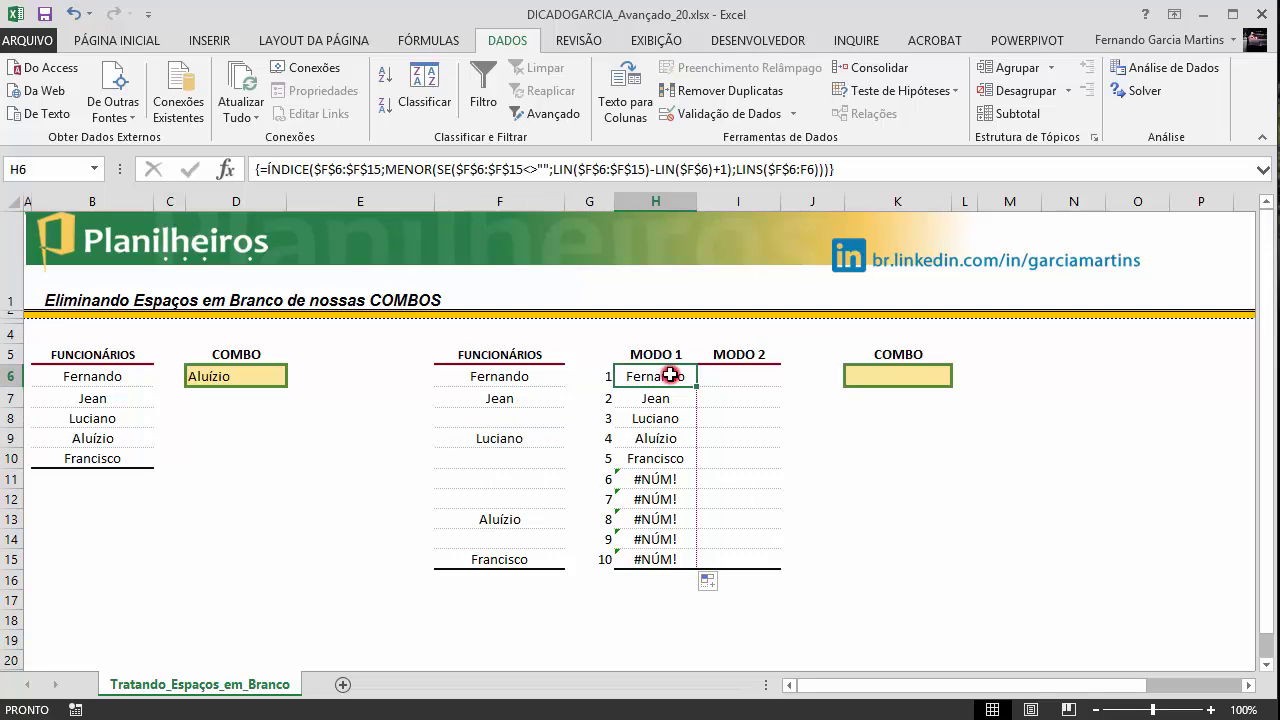
{"action": "left_click", "coordinate": [266, 170]}
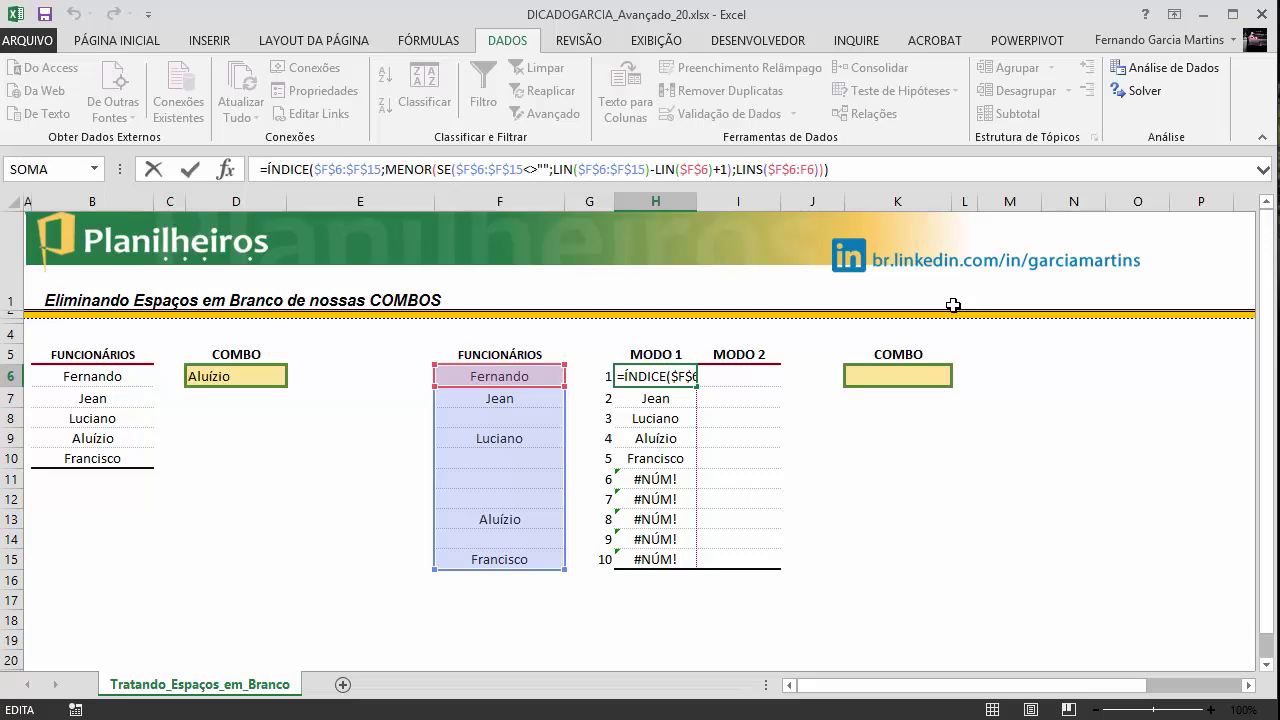
{"action": "type", "text": "SE("}
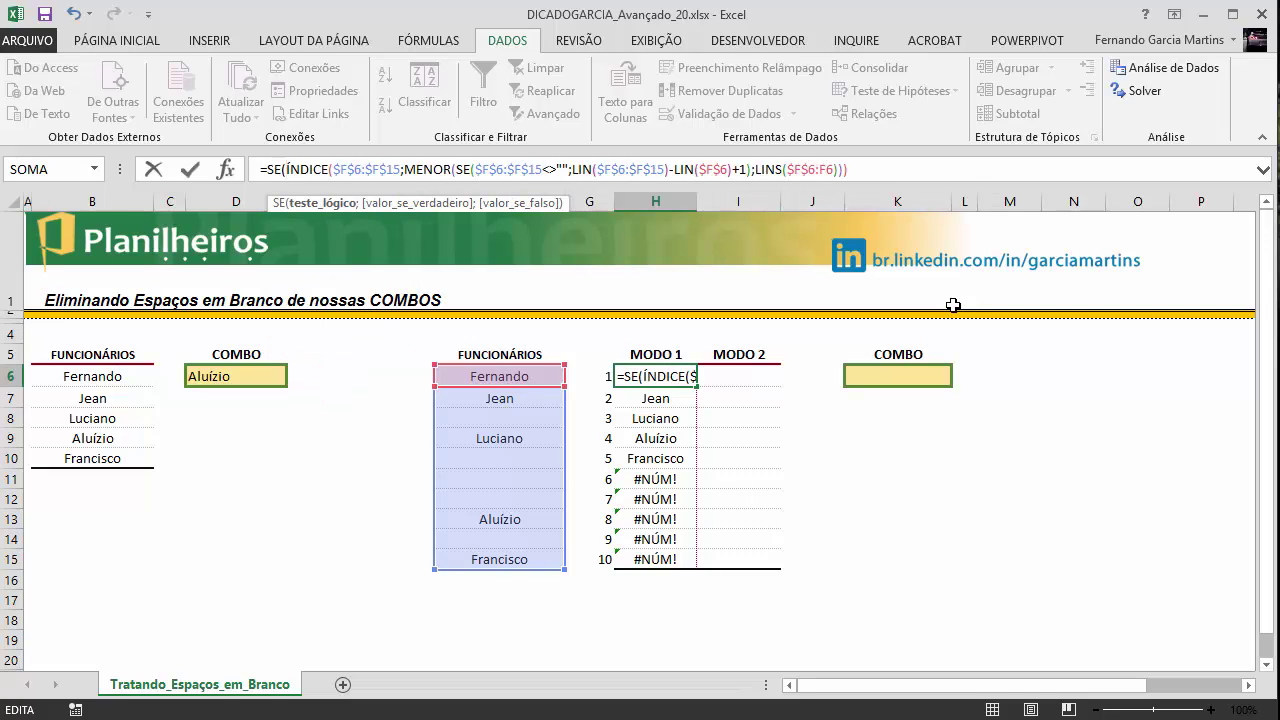
{"action": "type", "text": "lin"}
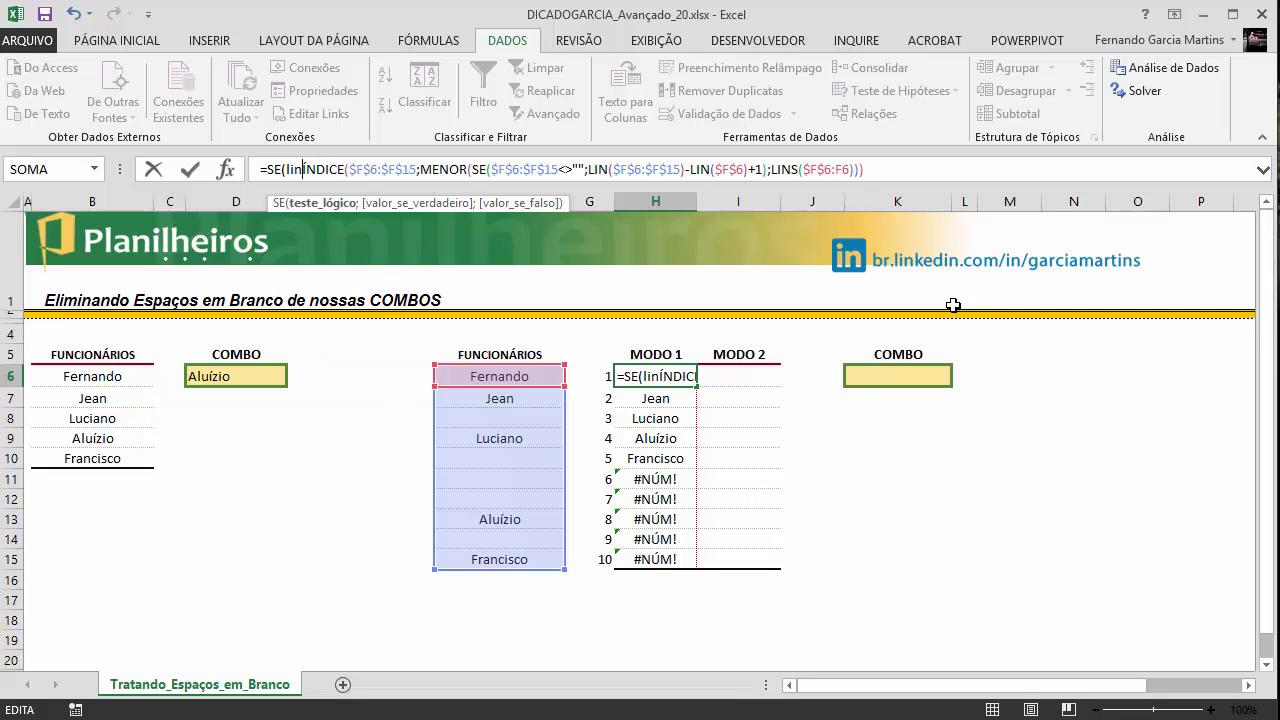
{"action": "type", "text": "s"}
{"action": "key", "text": "Tab"}
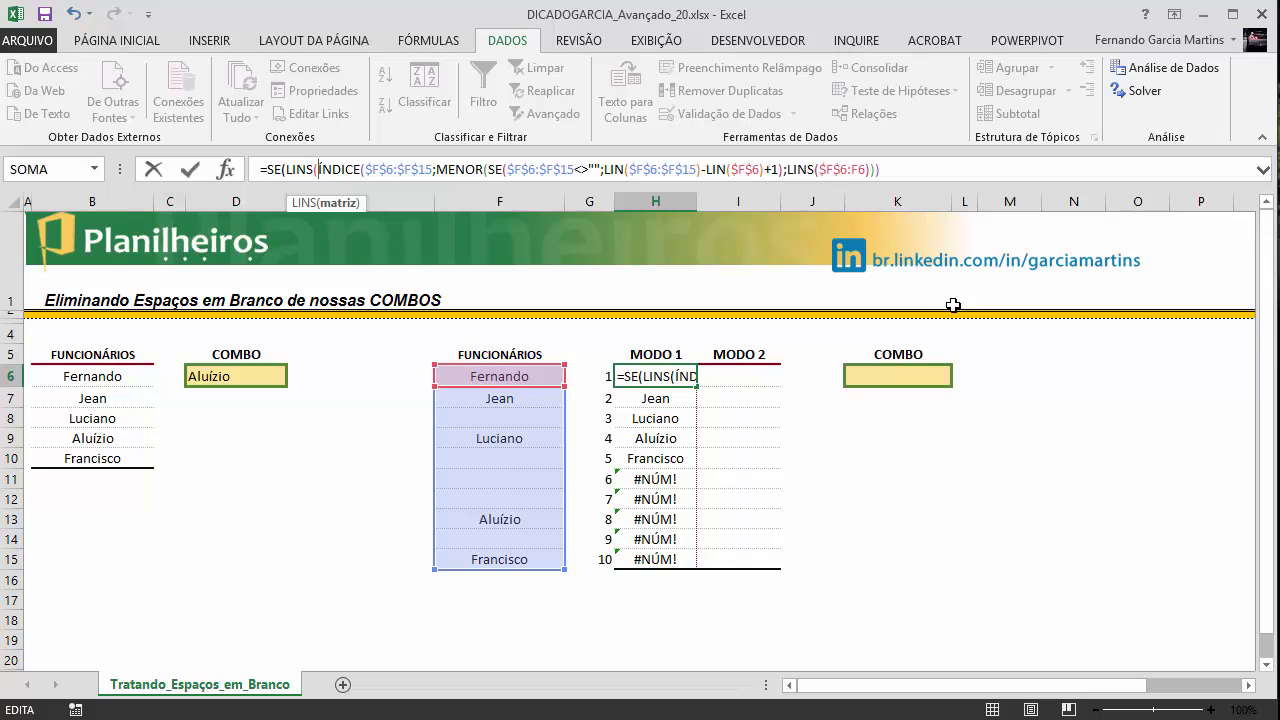
{"action": "type", "text": "f6"}
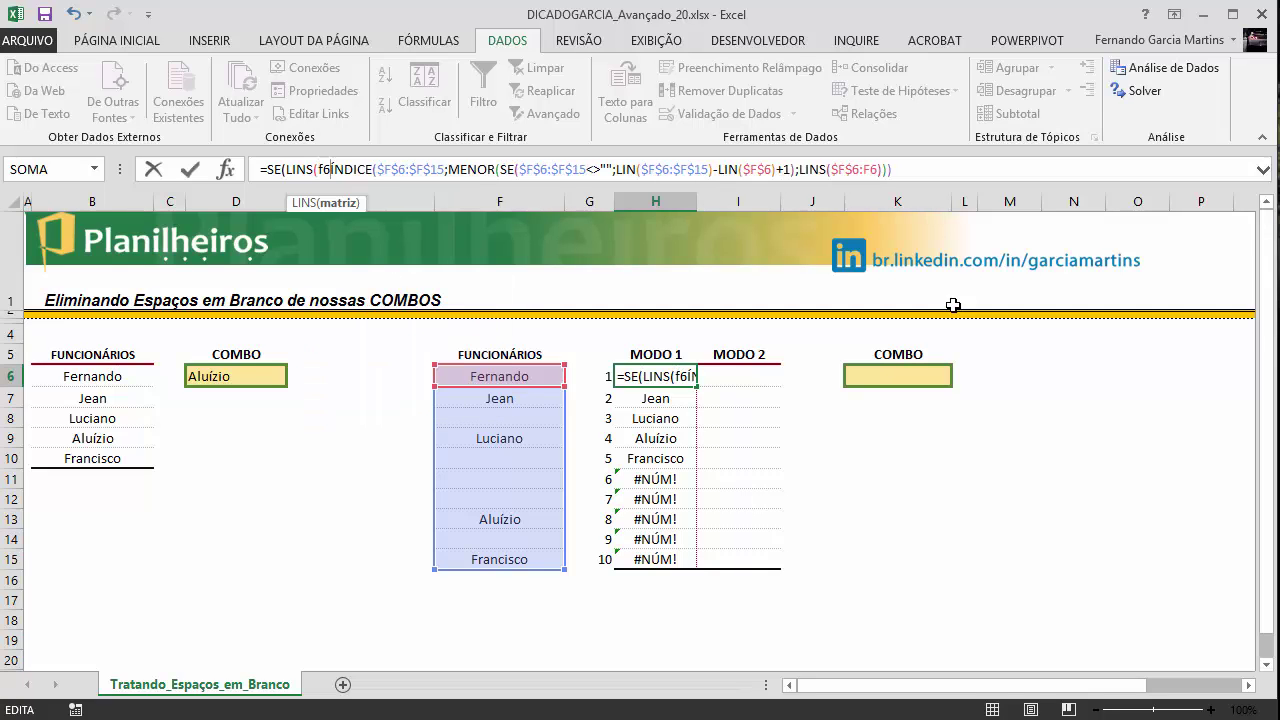
{"action": "key", "text": "F4"}
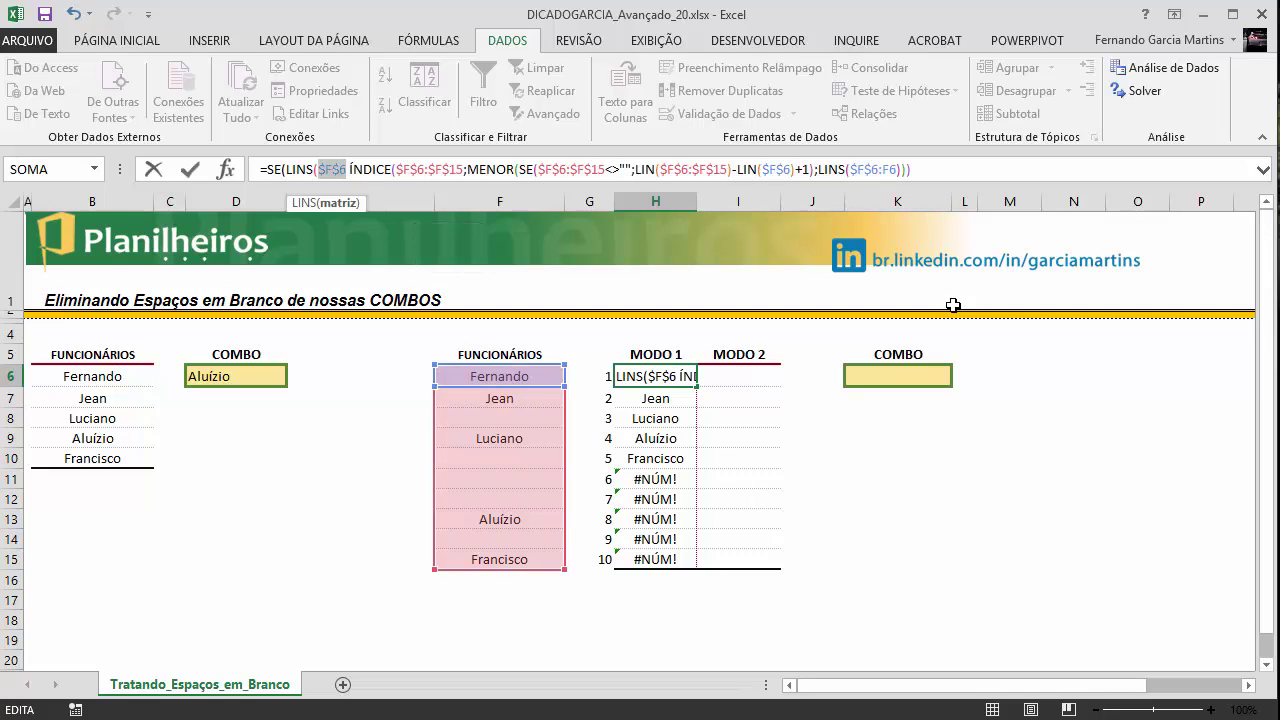
{"action": "key", "text": "Right"}
{"action": "type", "text": ":f6"}
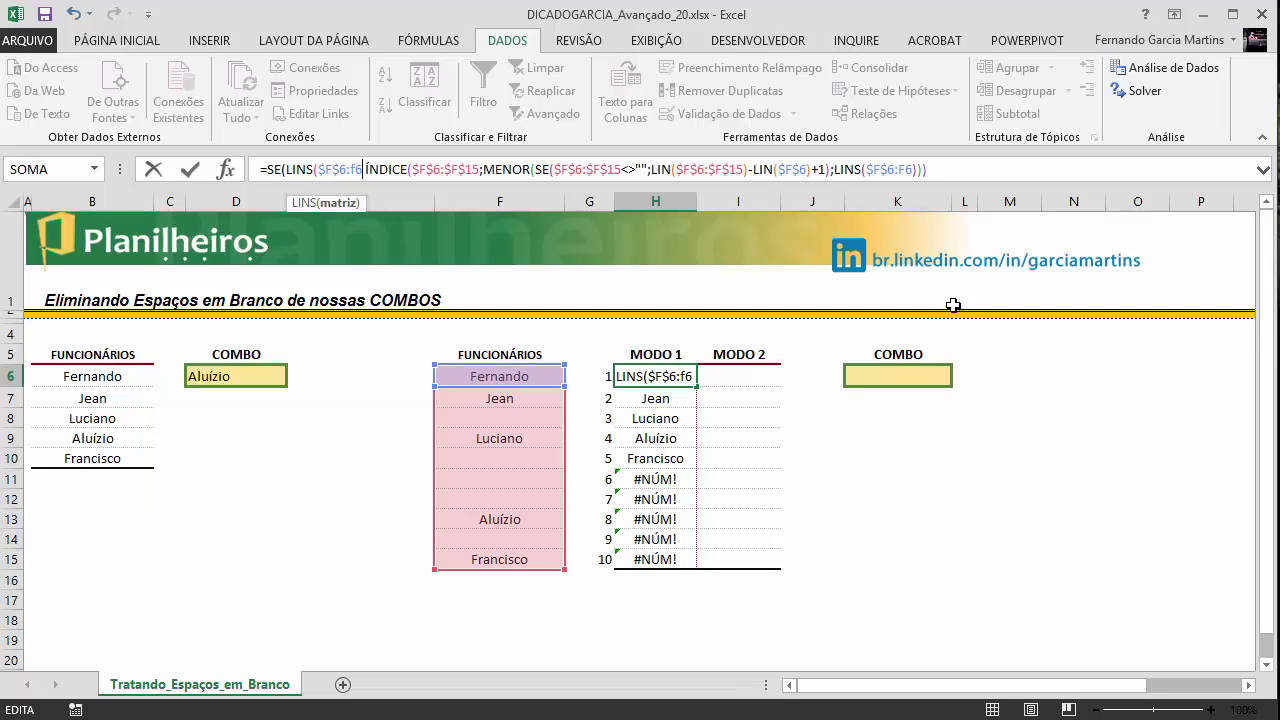
{"action": "type", "text": ")"}
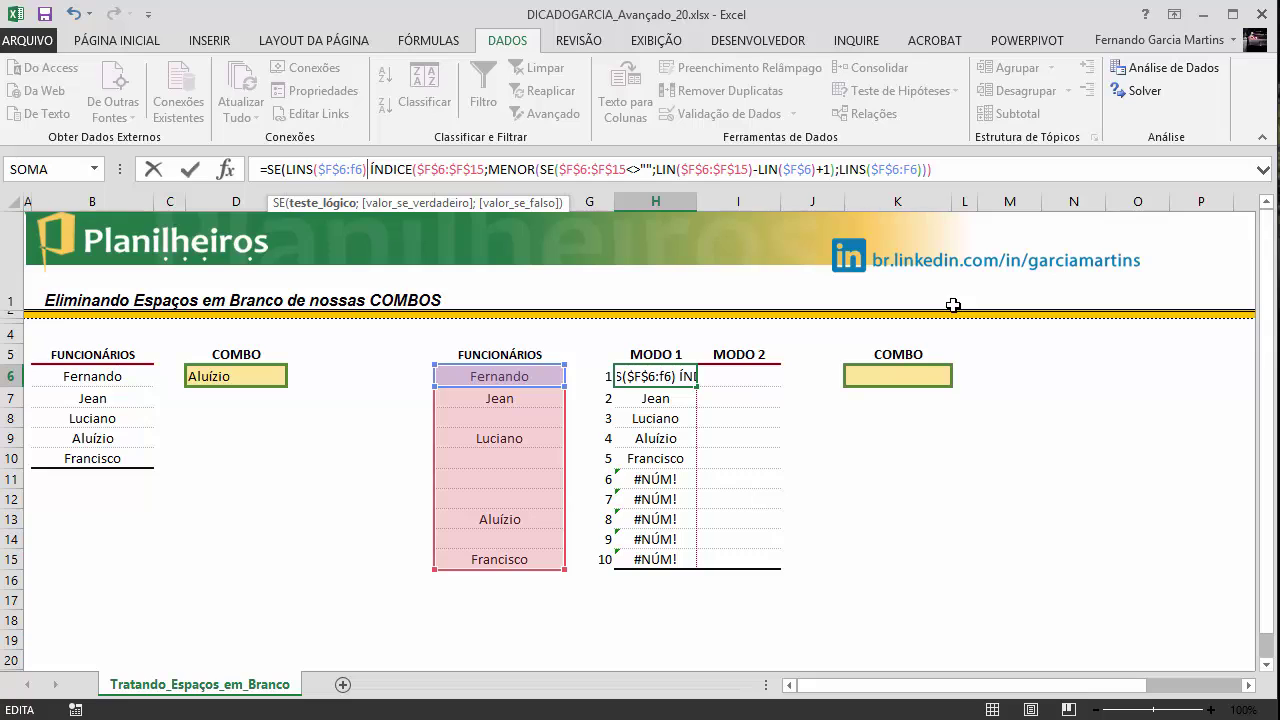
- Complete the outer SE's logical test in H6 with >CONT.VALORES($F$6:$F$15)
{"action": "type", "text": ">"}
{"action": "type", "text": "cont.val"}
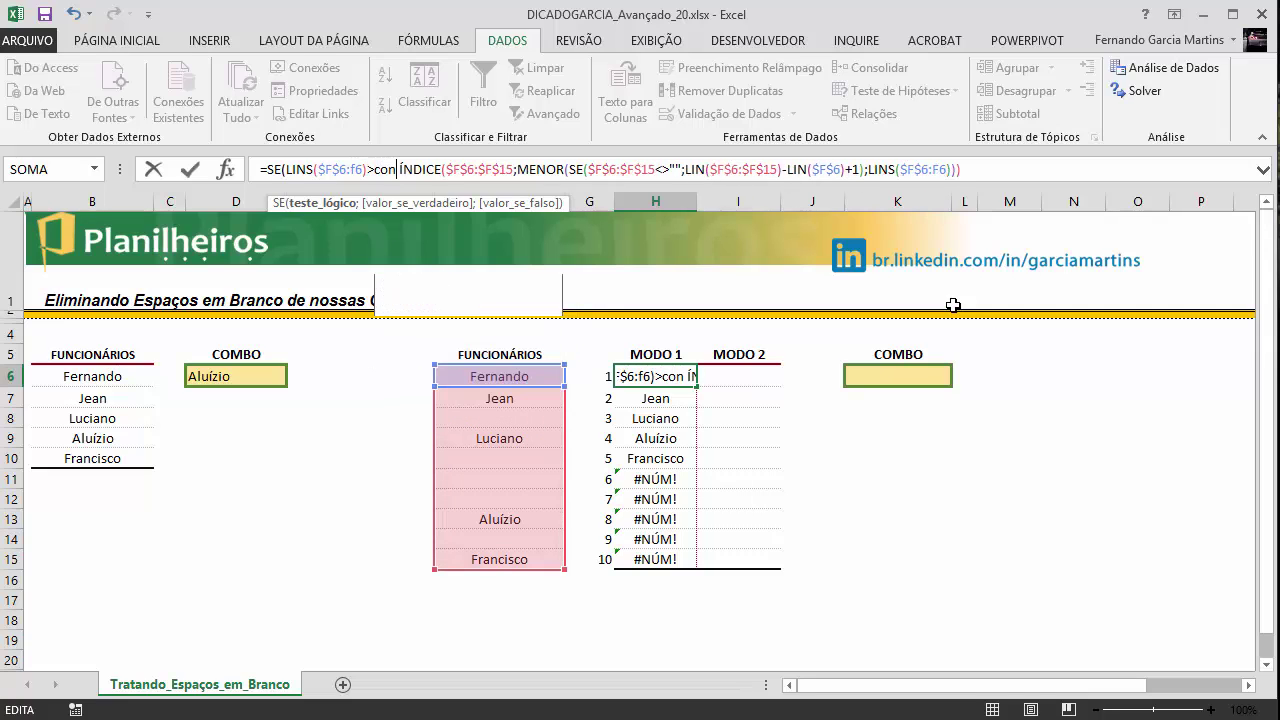
{"action": "type", "text": "ore"}
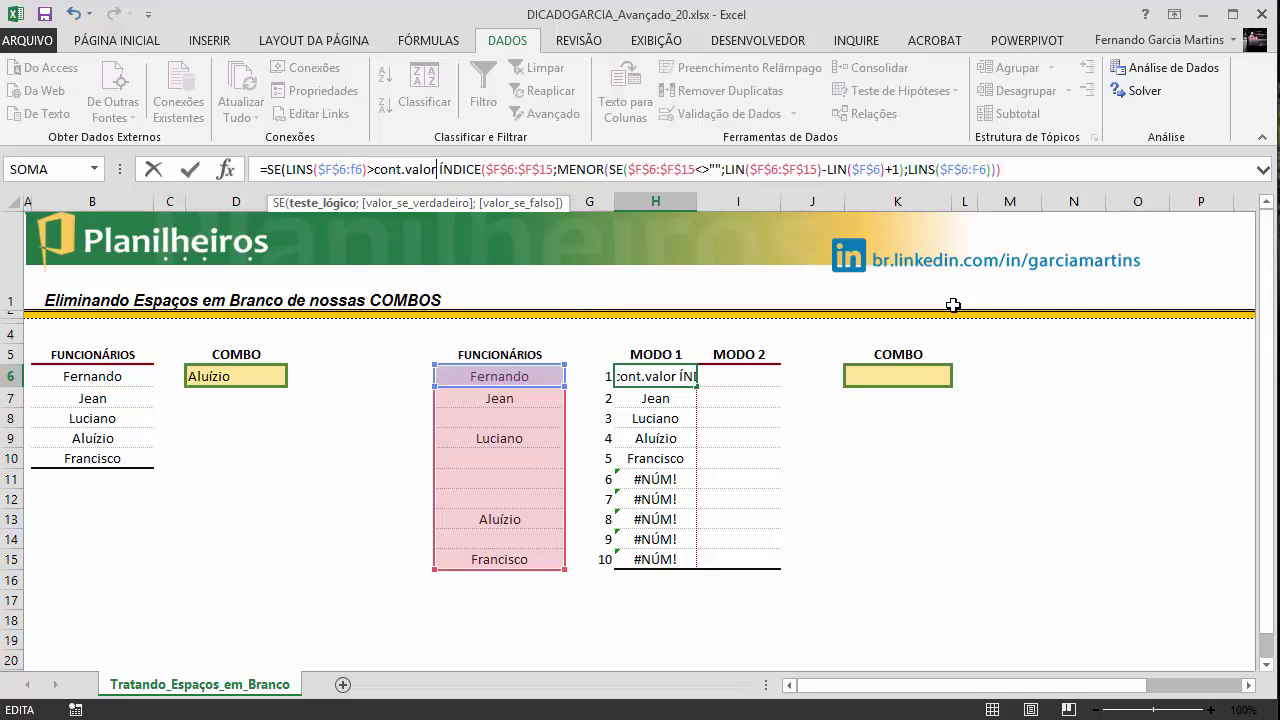
{"action": "key", "text": "Tab"}
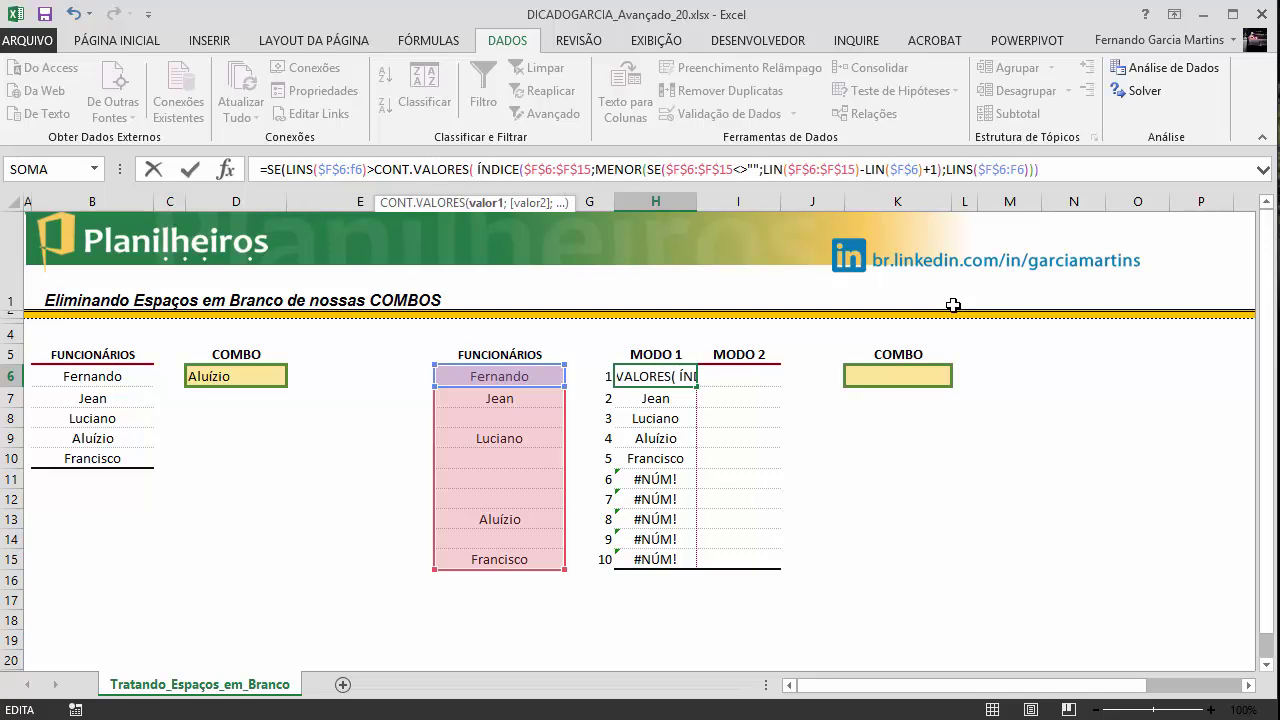
{"action": "left_click_drag", "start_coordinate": [460, 370], "coordinate": [471, 561]}
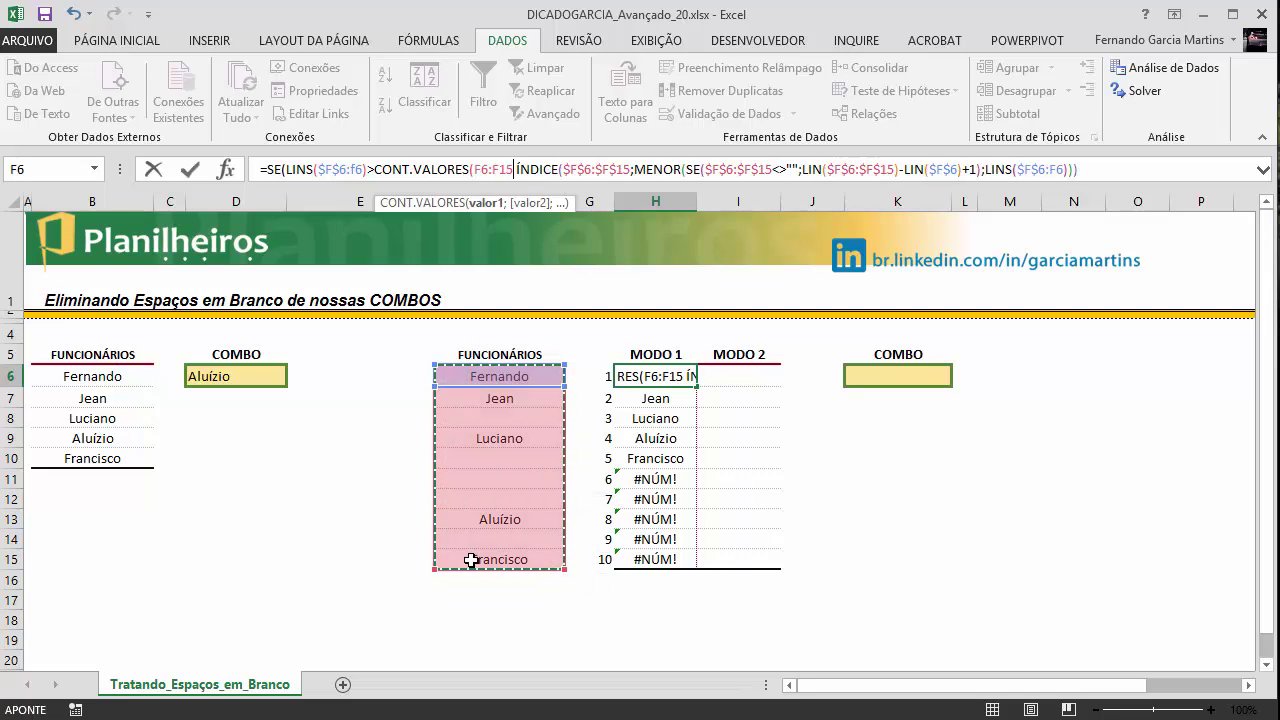
{"action": "key", "text": "F4"}
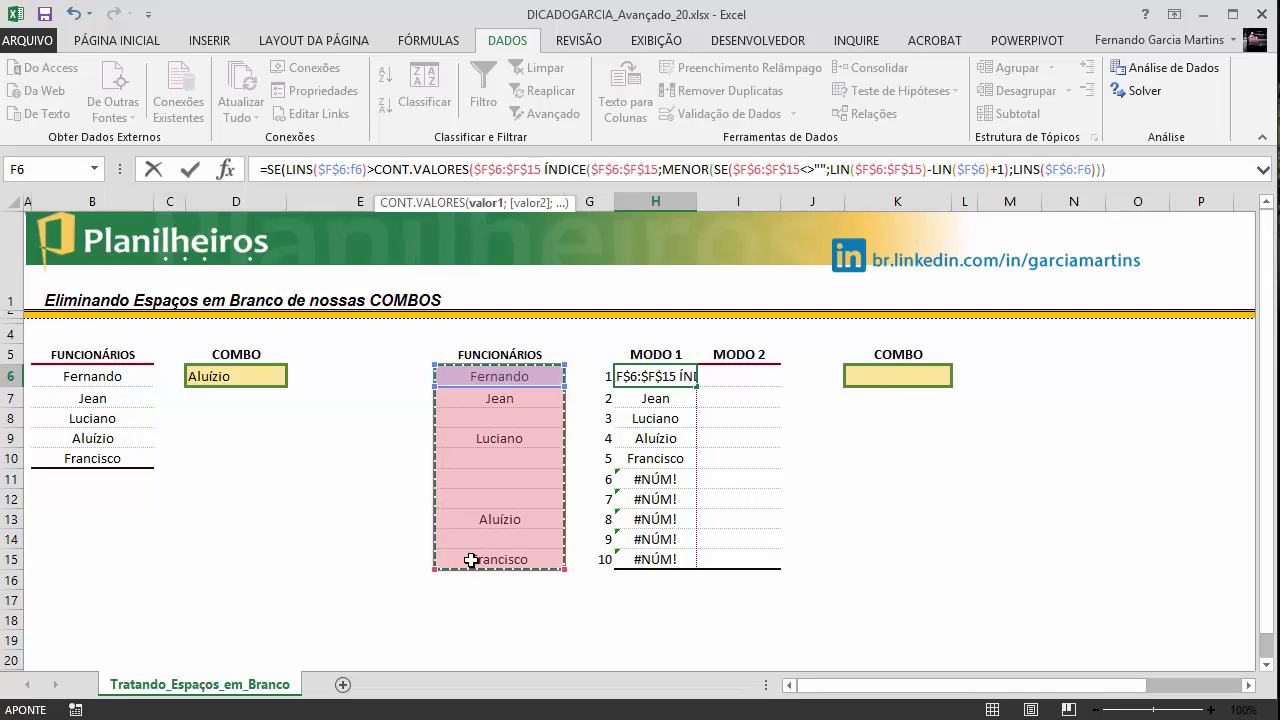
{"action": "type", "text": ")"}
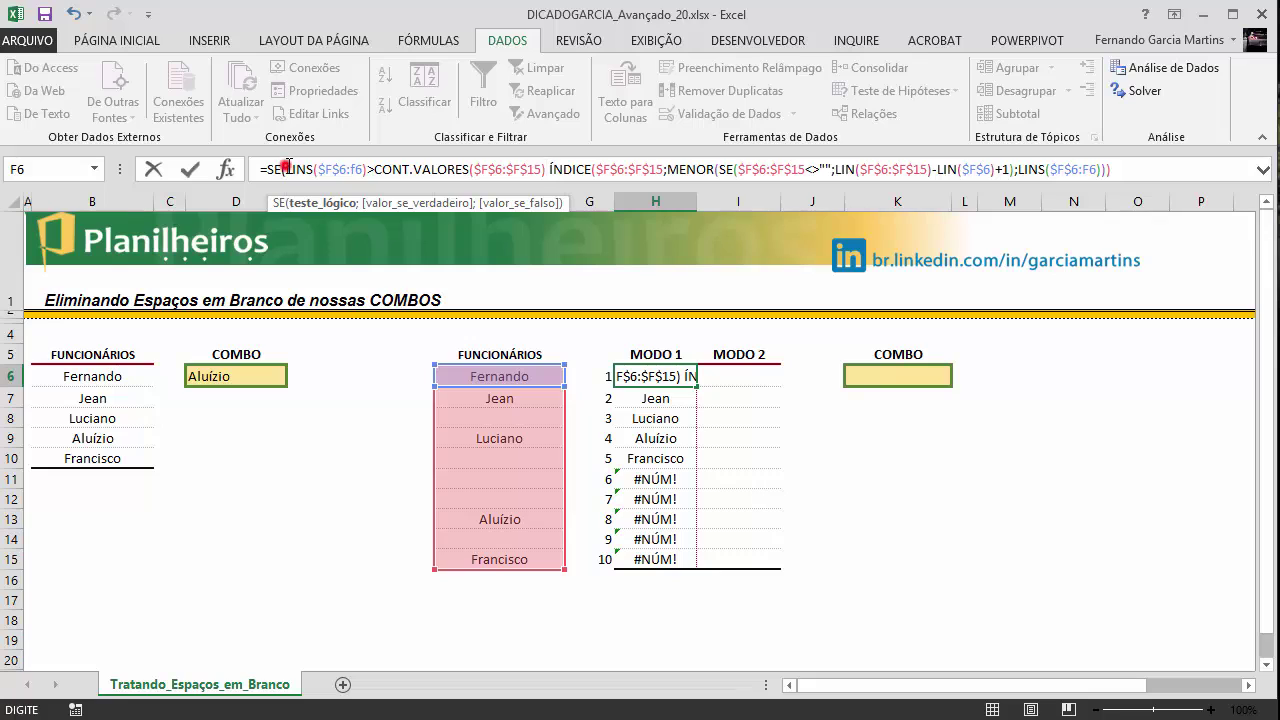
- Evaluate the LINS>CONT.VALORES test in place to preview its logical result, and undo the evaluation
{"action": "left_click_drag", "start_coordinate": [285, 168], "coordinate": [548, 166]}
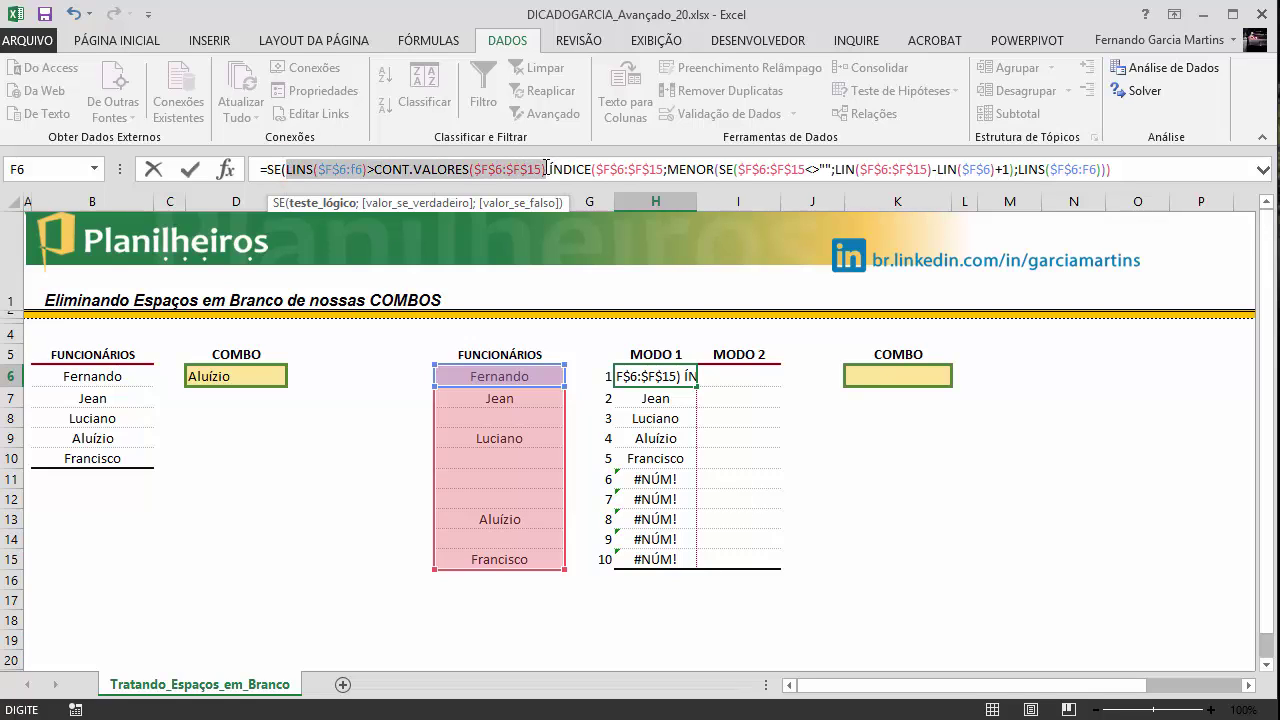
{"action": "key", "text": "F9"}
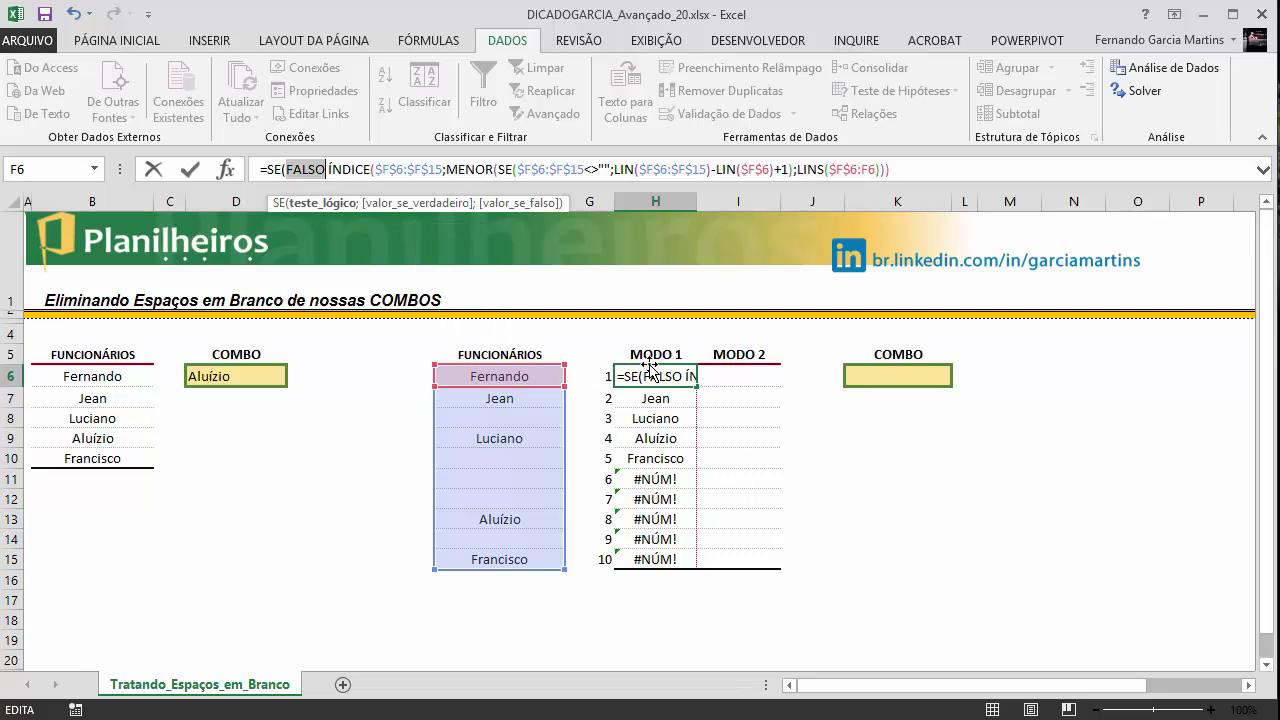
{"action": "key", "text": "ctrl+z"}
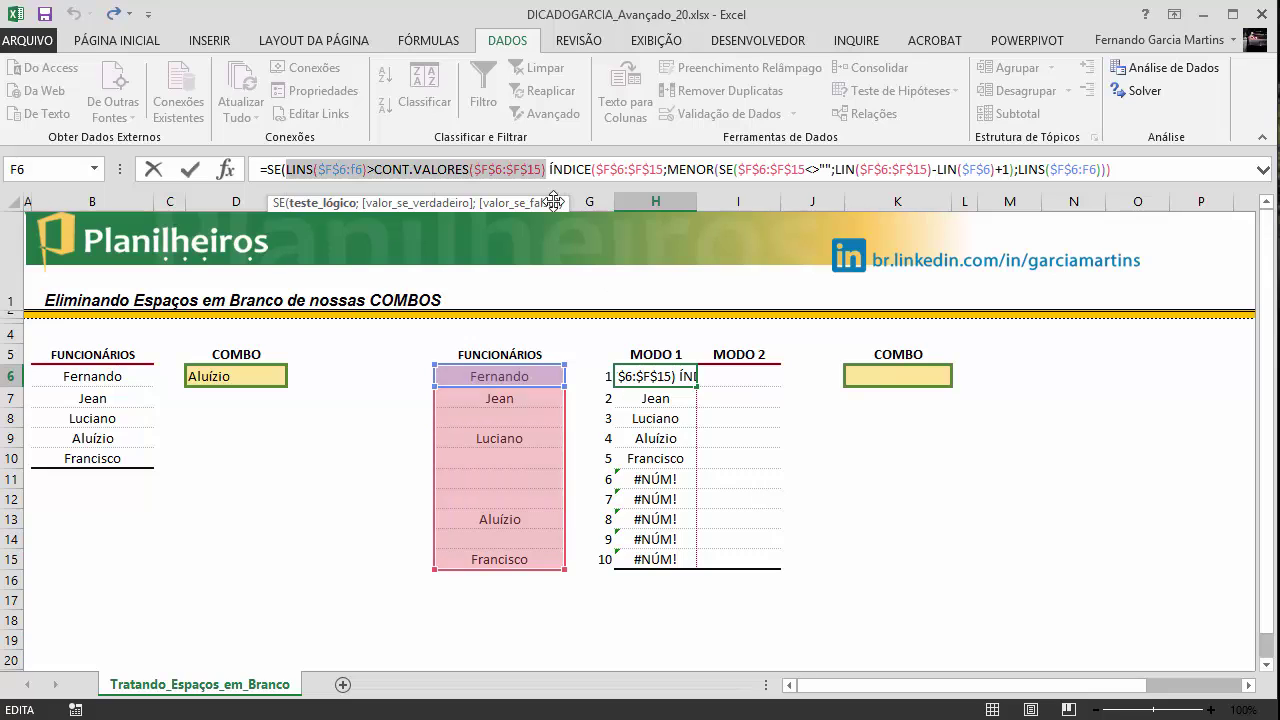
- Set the outer SE to return "" when true and the ÍNDICE expression when false, and close its parenthesis
{"action": "left_click", "coordinate": [541, 169]}
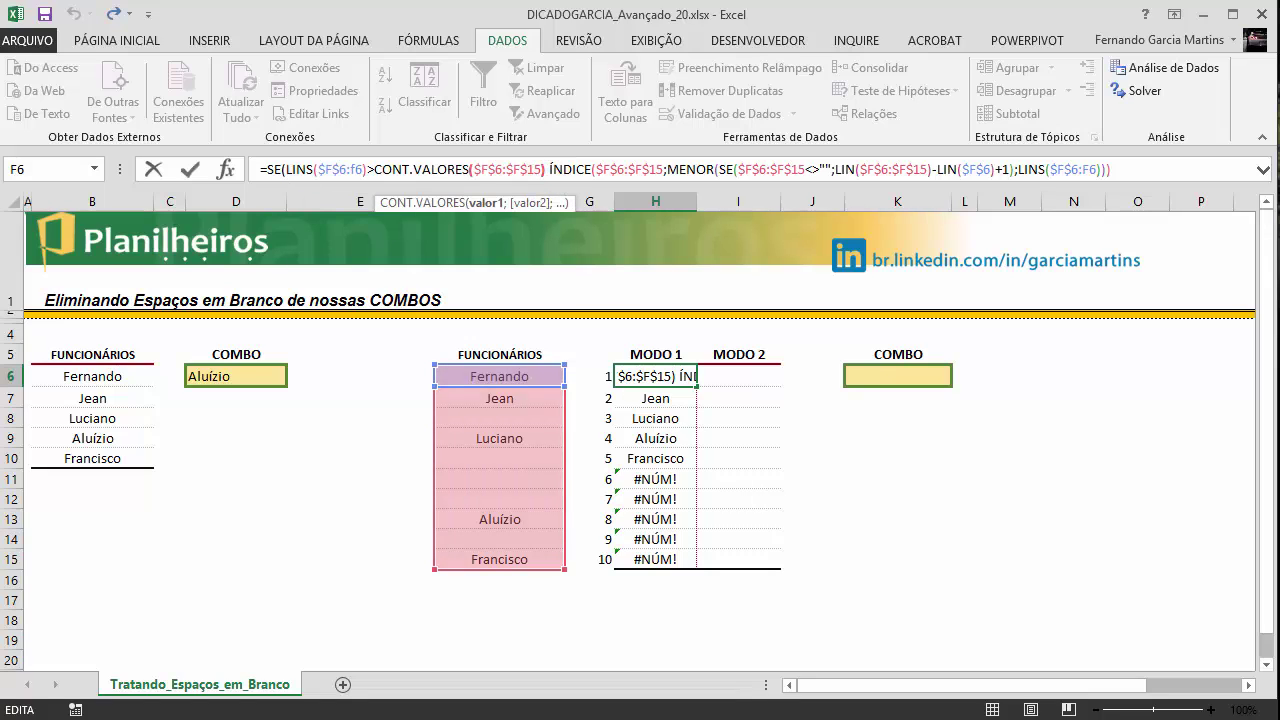
{"action": "type", "text": ";"}
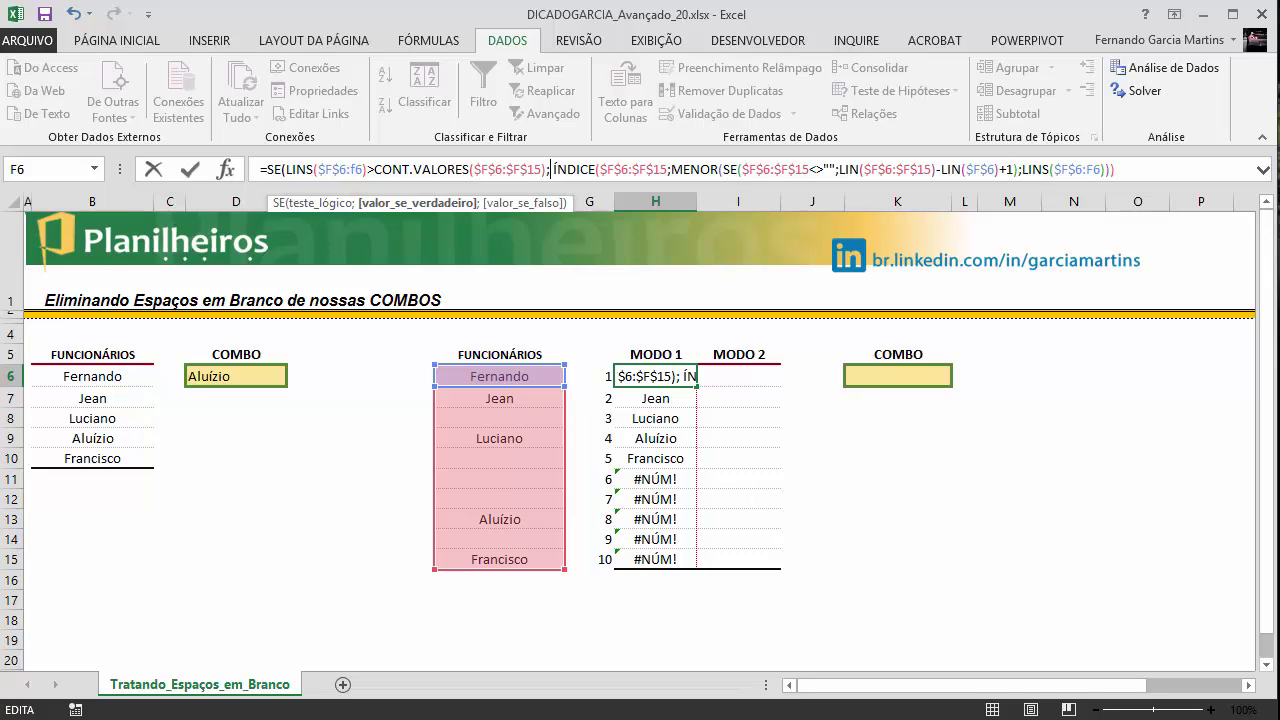
{"action": "type", "text": "\"\""}
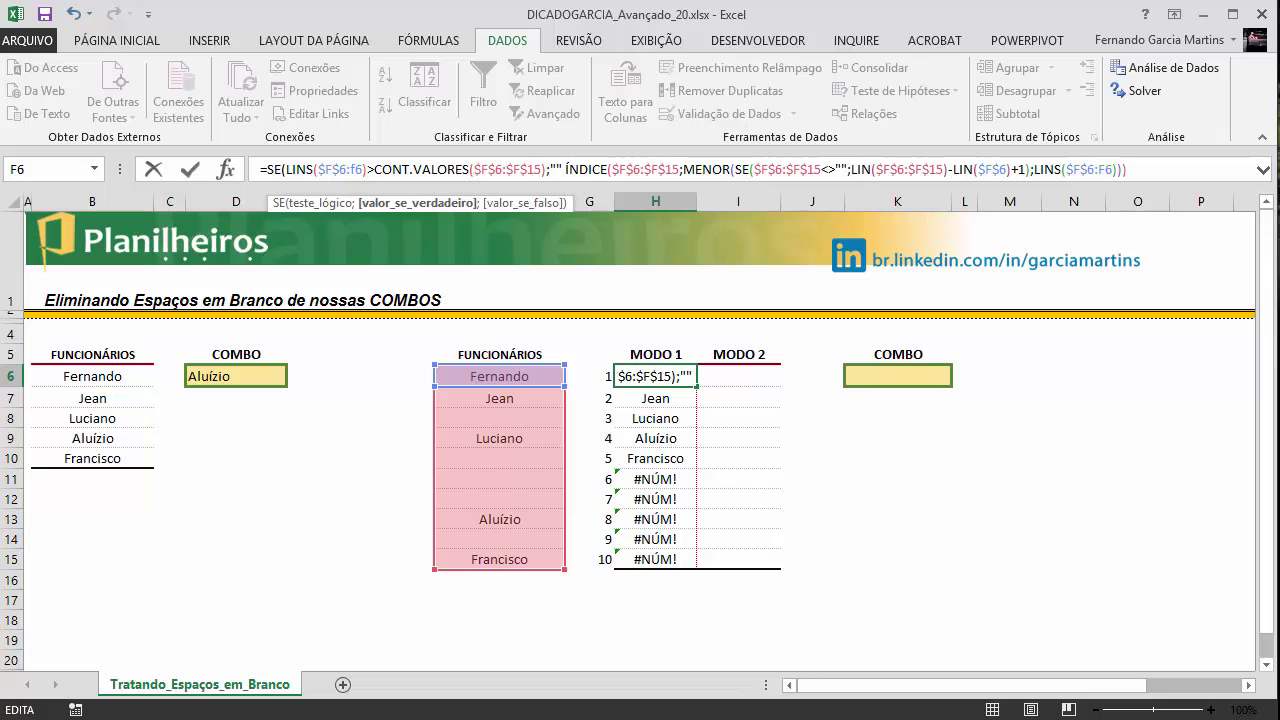
{"action": "type", "text": ";"}
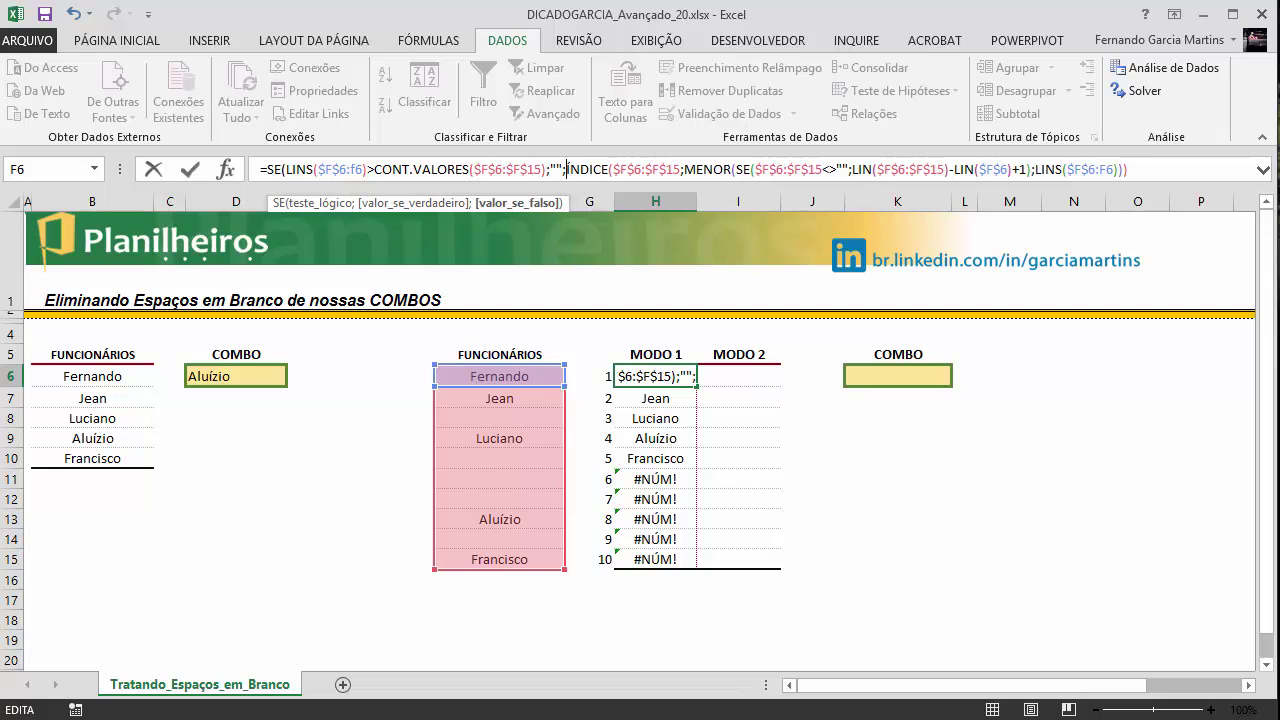
{"action": "left_click", "coordinate": [1177, 173]}
{"action": "type", "text": ")"}
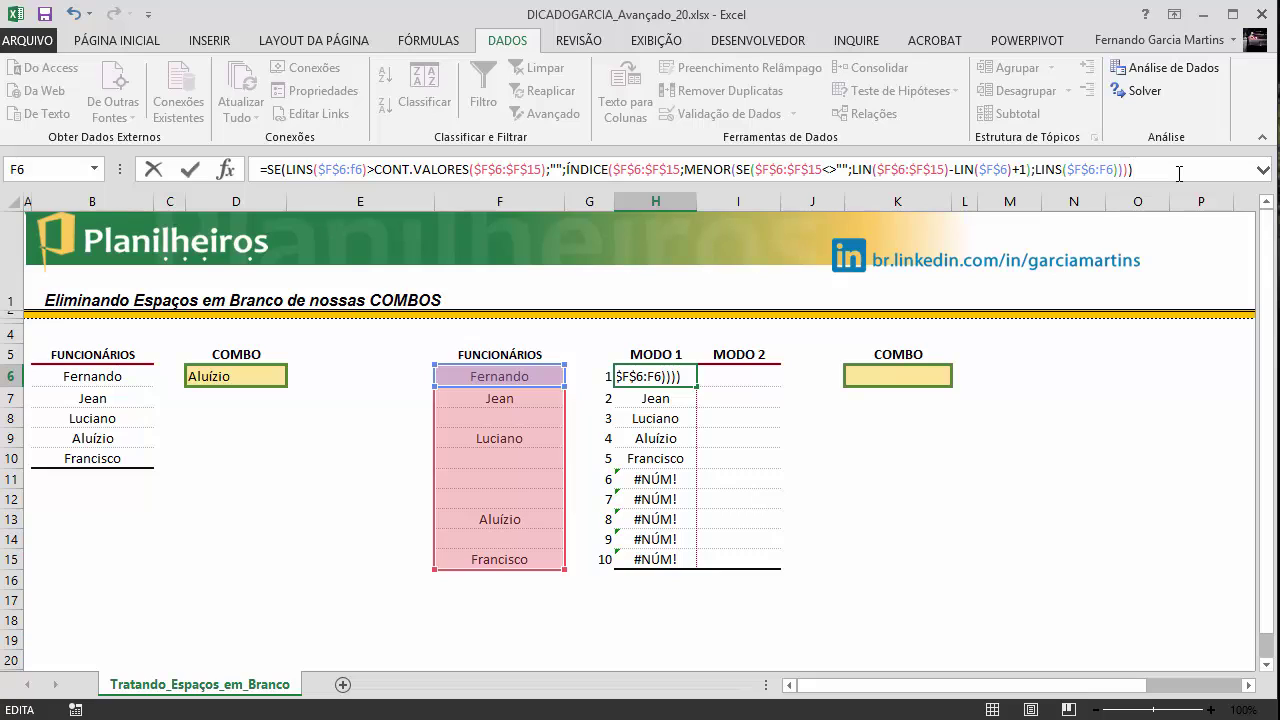
- Enter the H6 formula as an array formula and fill it down to H15 without copying formatting
{"action": "key", "text": "ctrl+shift+Return"}
{"action": "left_click_drag", "start_coordinate": [697, 386], "coordinate": [673, 569]}
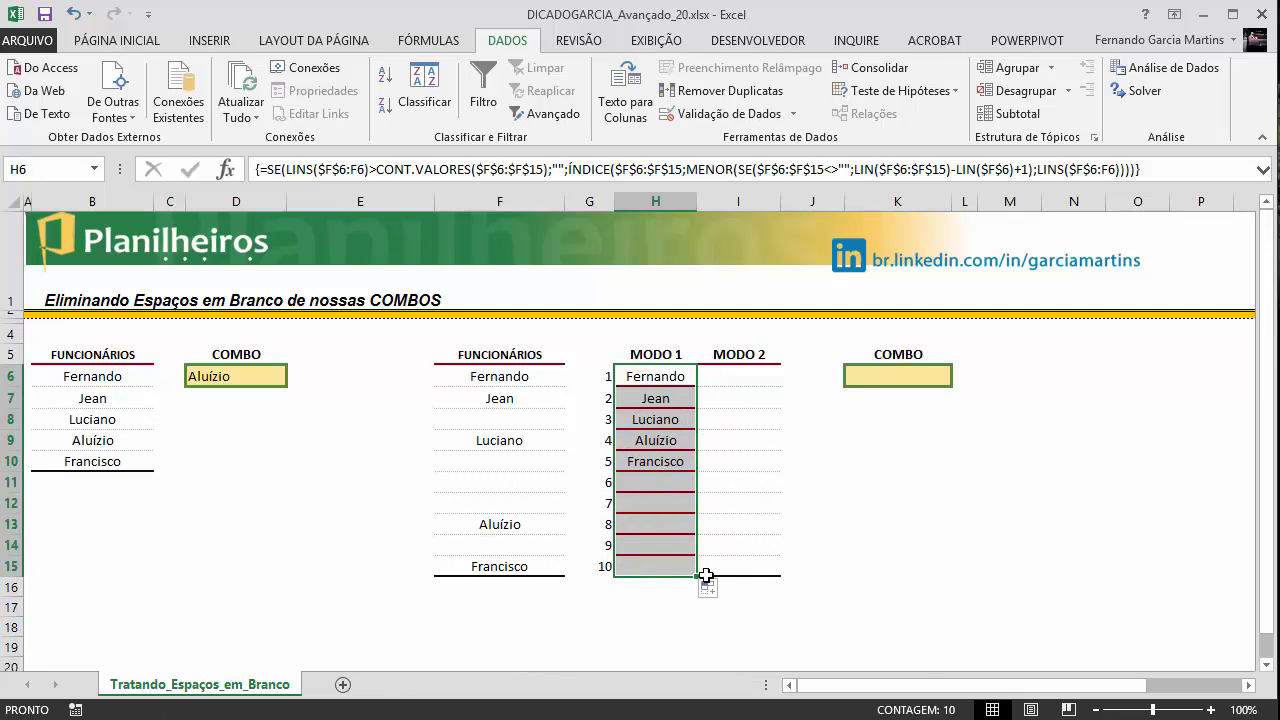
{"action": "left_click", "coordinate": [711, 588]}
{"action": "left_click", "coordinate": [736, 660]}
{"action": "left_click", "coordinate": [766, 480]}
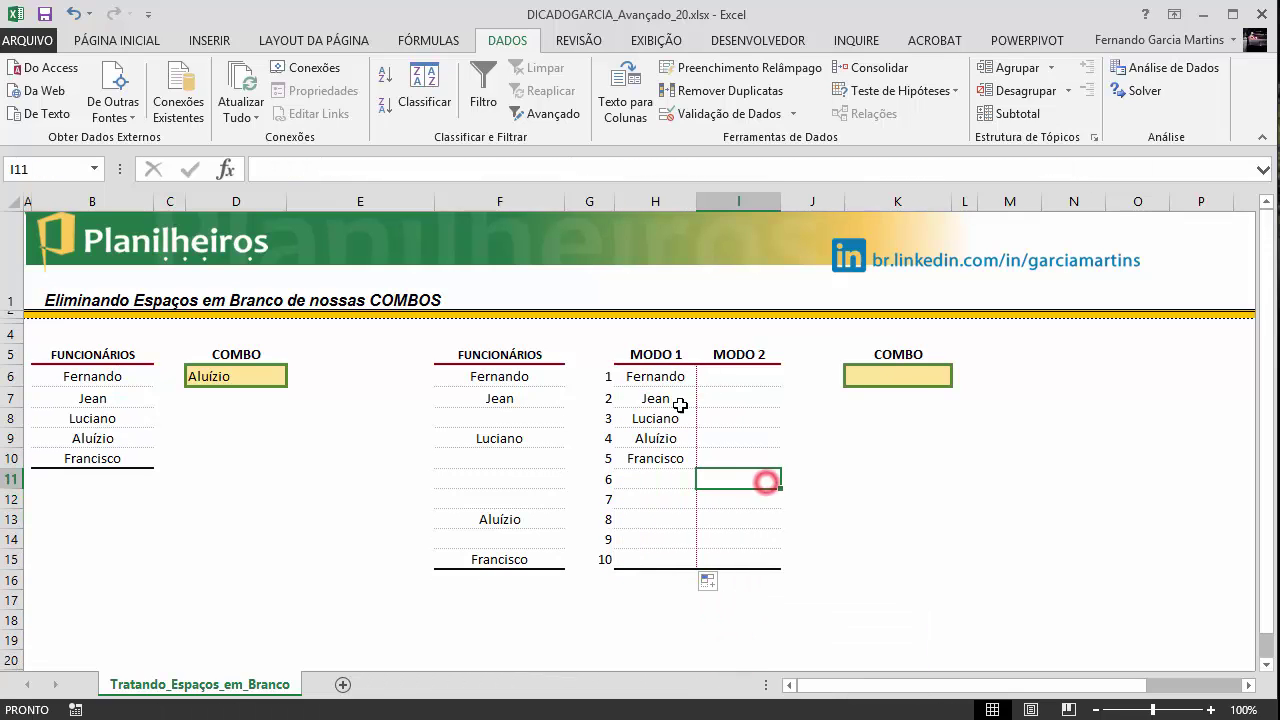
- Inspect the copied array formulas in several cells of the MODO 1 column
{"action": "left_click", "coordinate": [657, 398]}
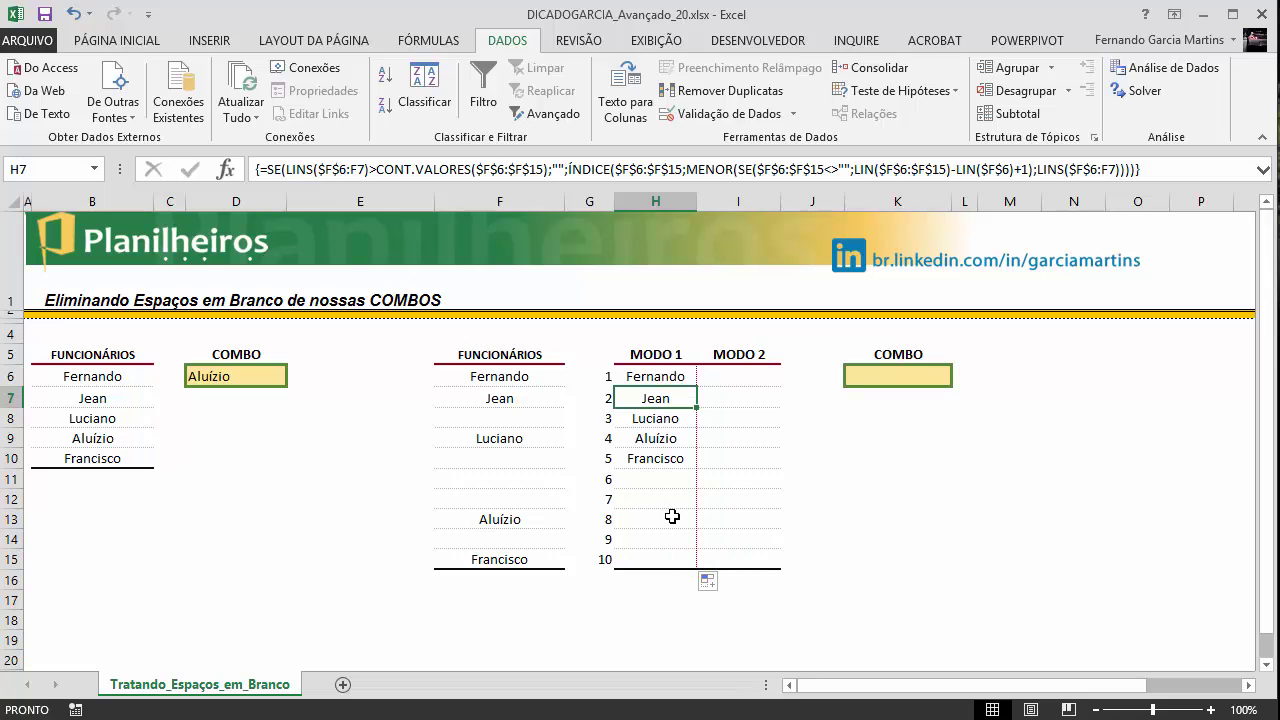
{"action": "left_click", "coordinate": [660, 480]}
{"action": "left_click", "coordinate": [660, 538]}
{"action": "left_click", "coordinate": [660, 436]}
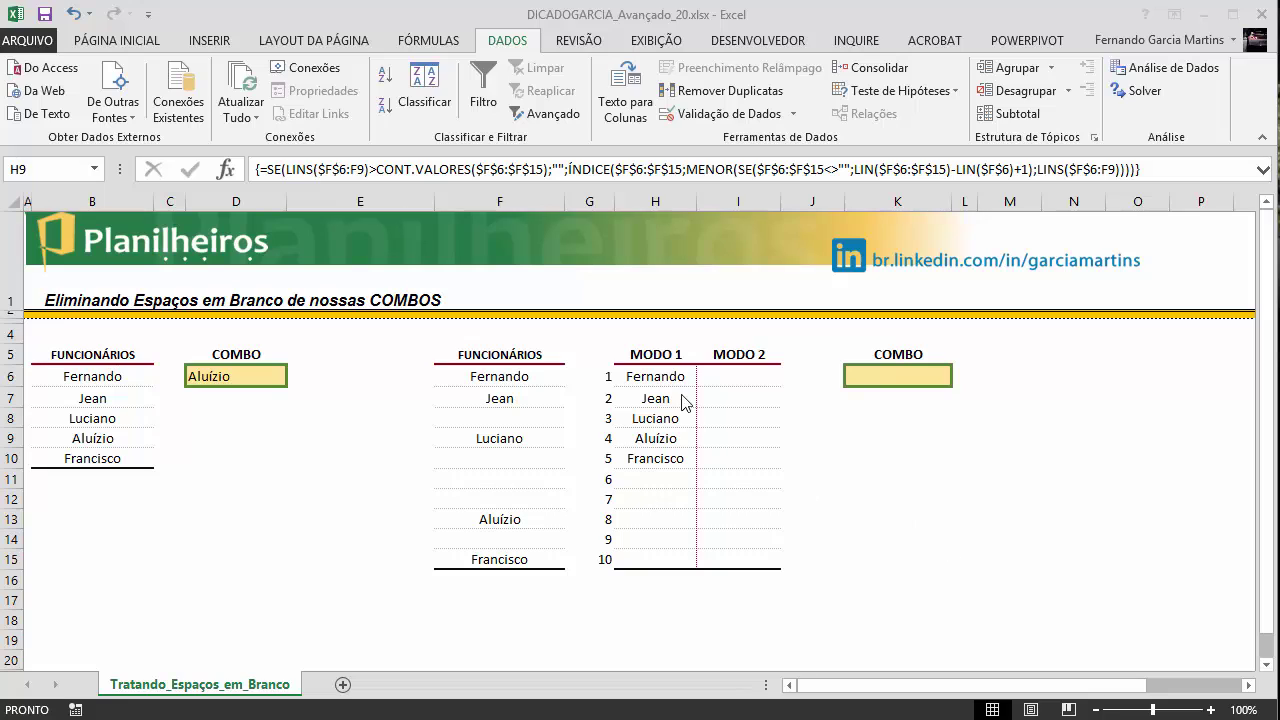
- Select H6 and show the Office Clipboard for collecting pieces of its formula
{"action": "left_click", "coordinate": [655, 378]}
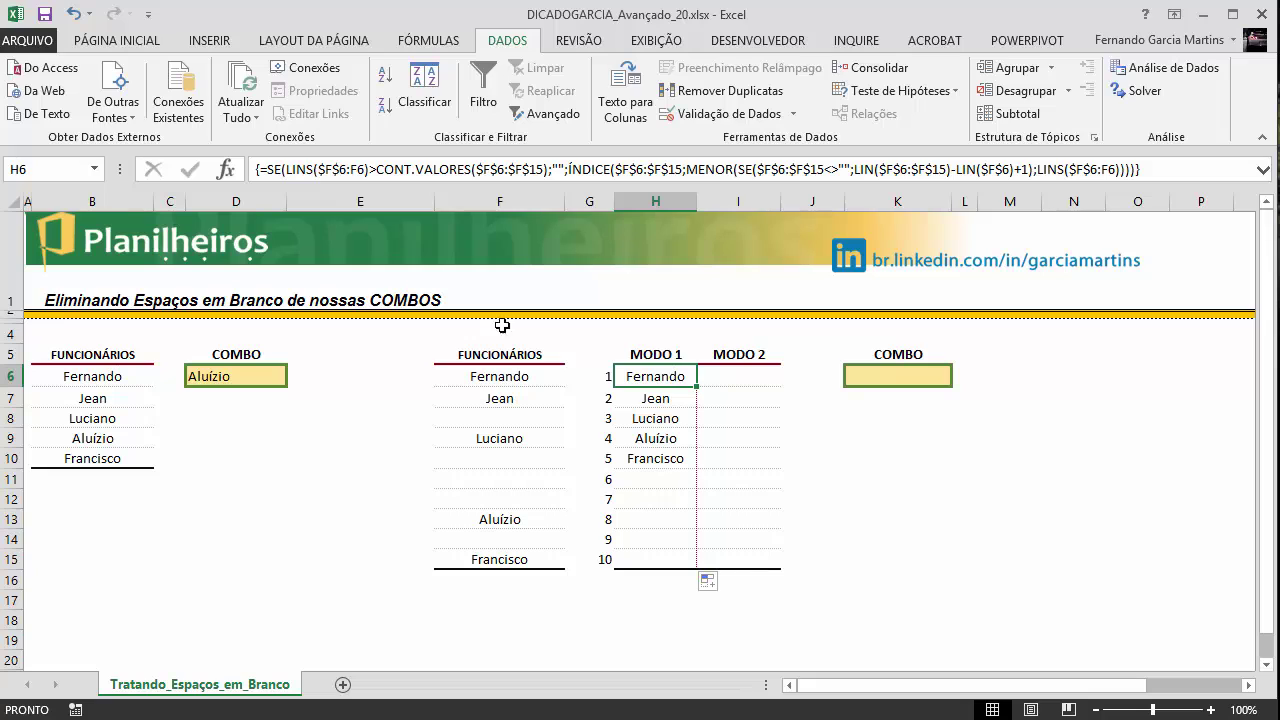
{"action": "left_click", "coordinate": [124, 42]}
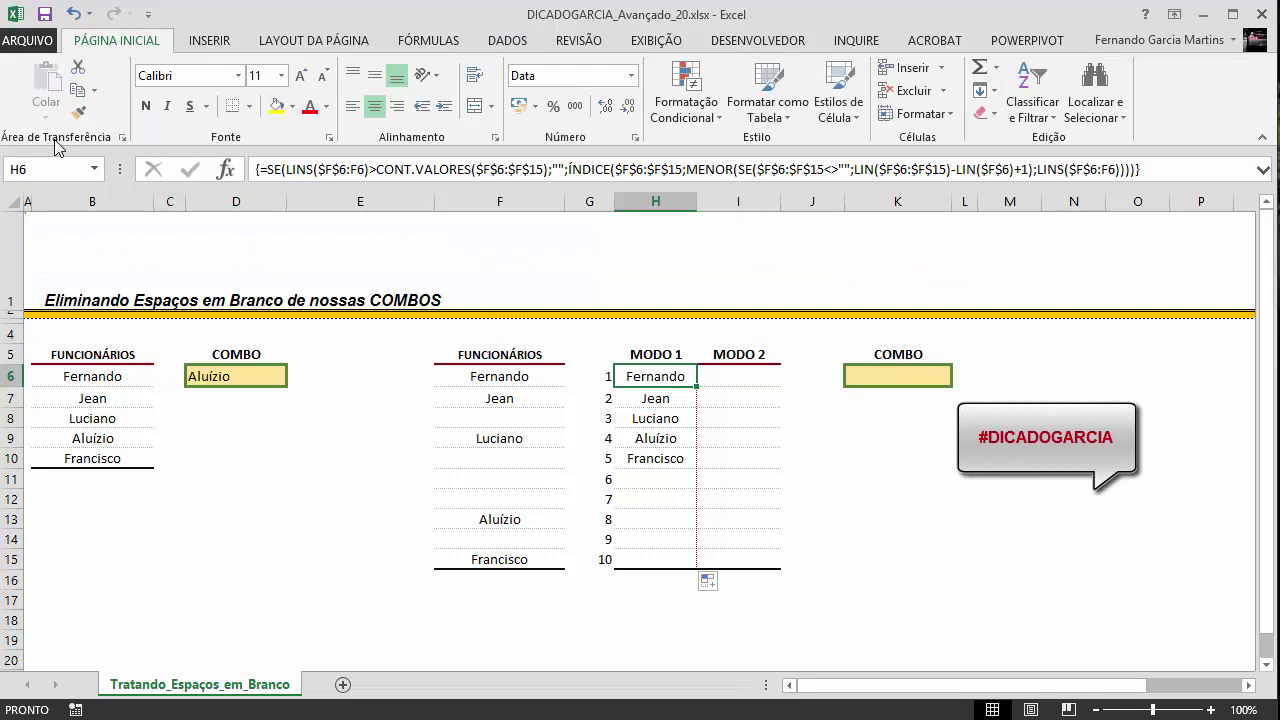
{"action": "left_click", "coordinate": [123, 139]}
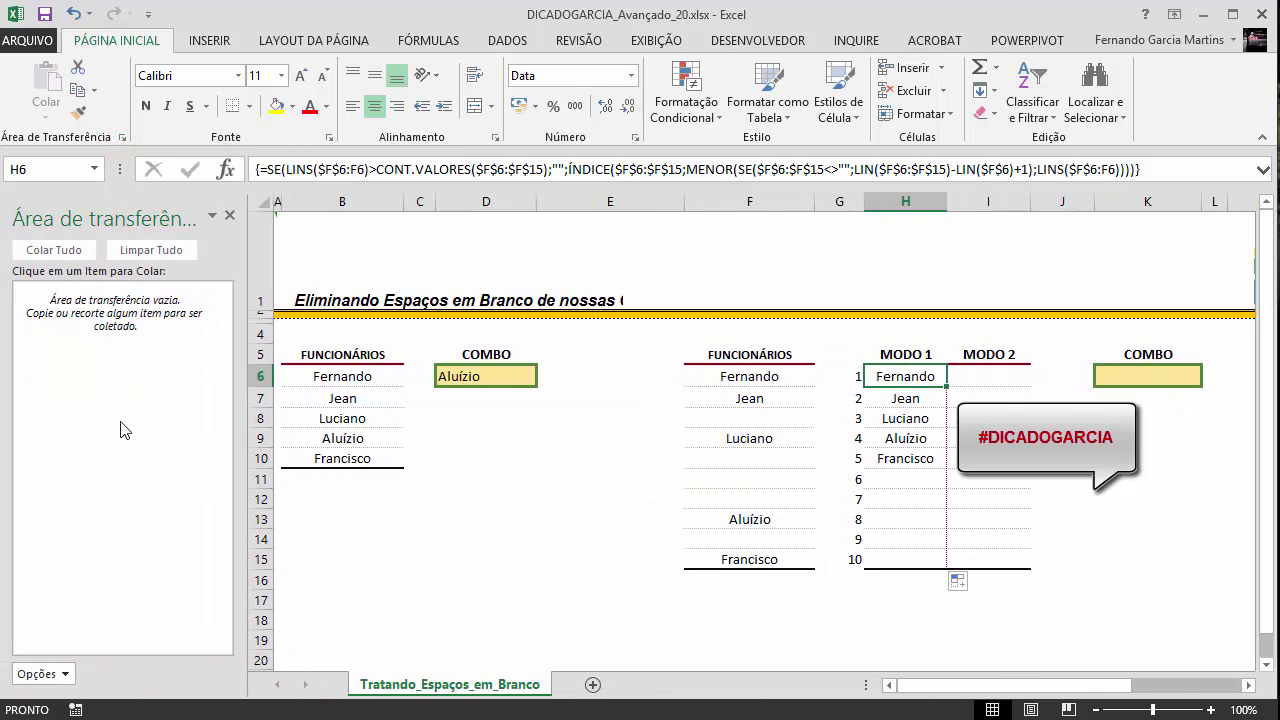
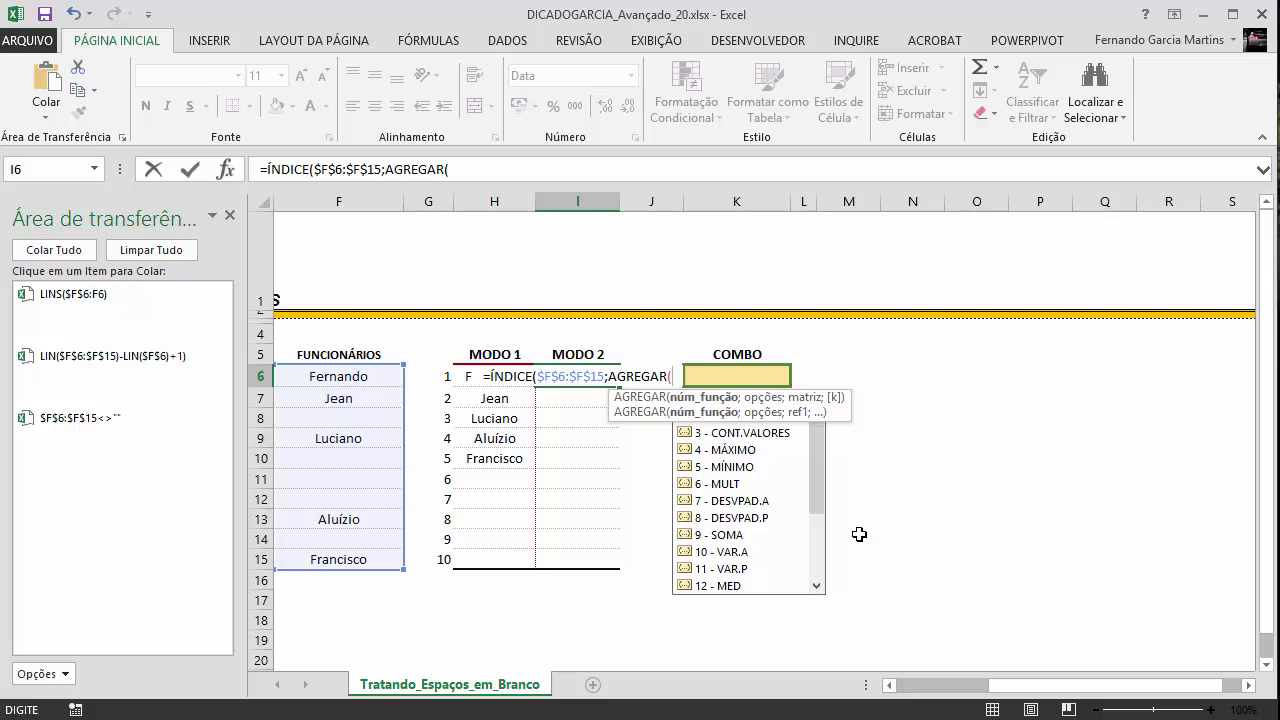
- In the I6 formula, set AGREGAR's function number to 15 (MENOR) and its option to 6 (ignore error values)
{"action": "left_click_drag", "start_coordinate": [820, 471], "coordinate": [807, 536]}
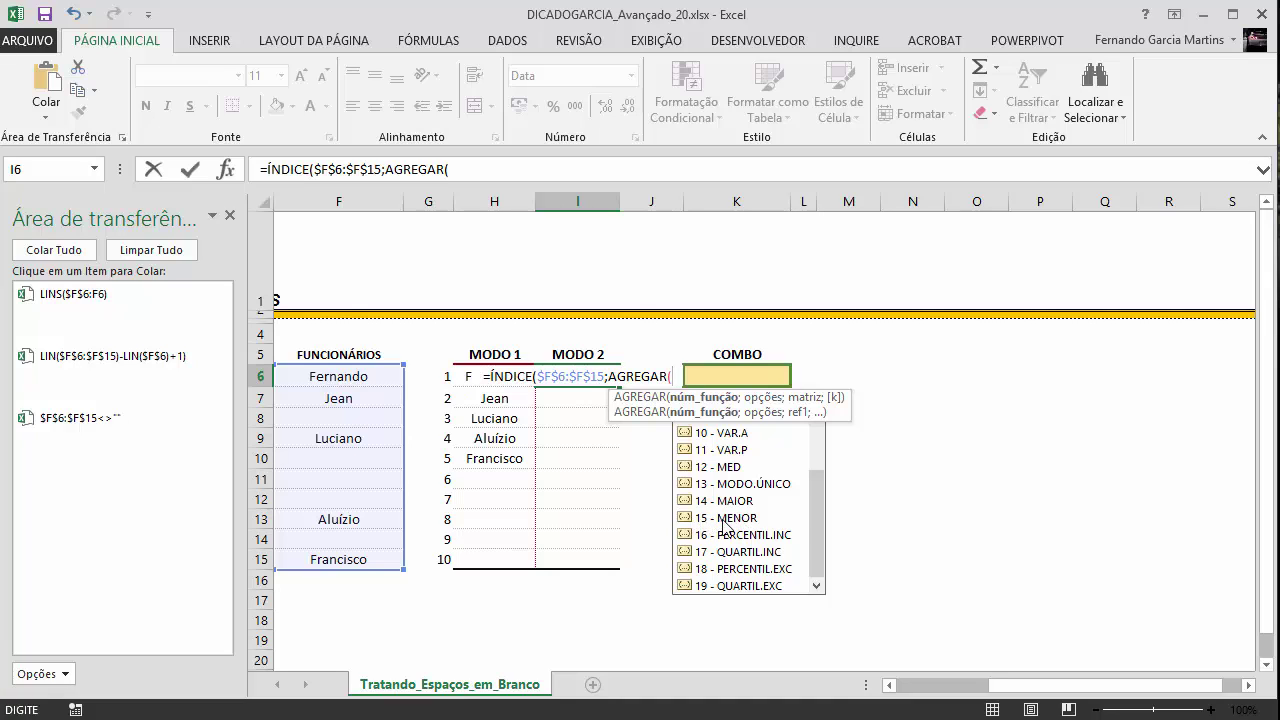
{"action": "type", "text": "15"}
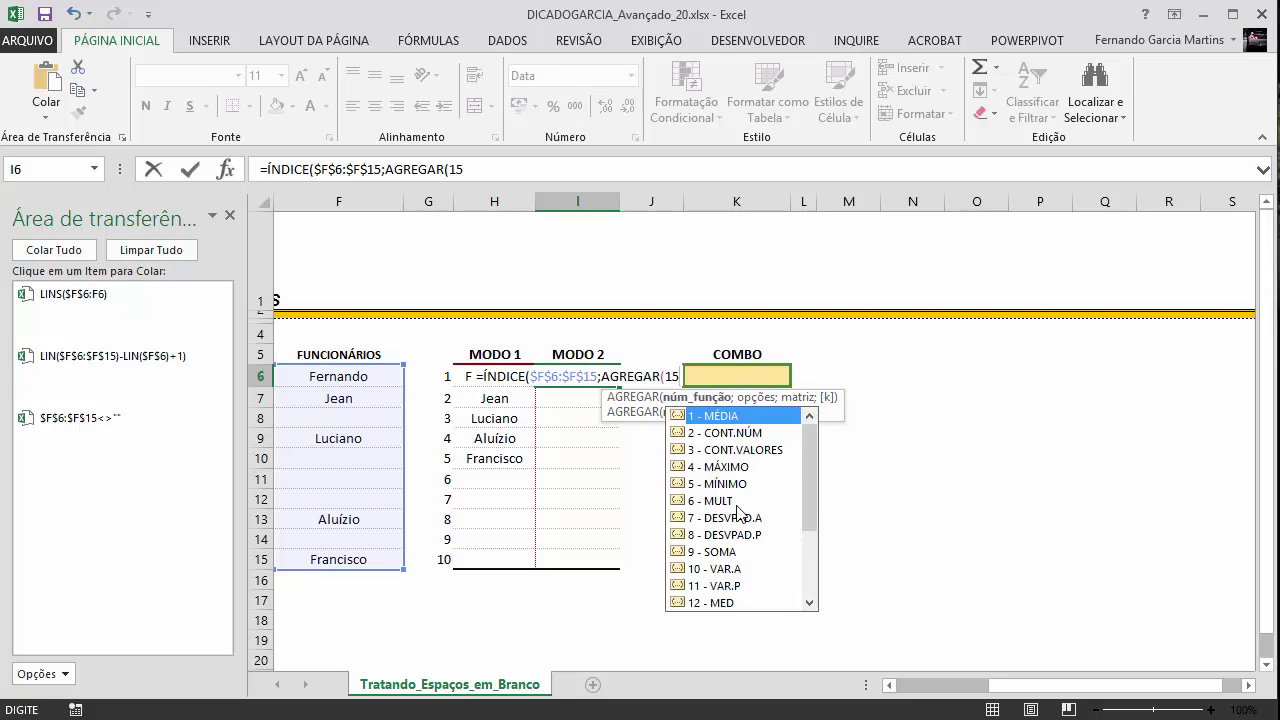
{"action": "type", "text": ","}
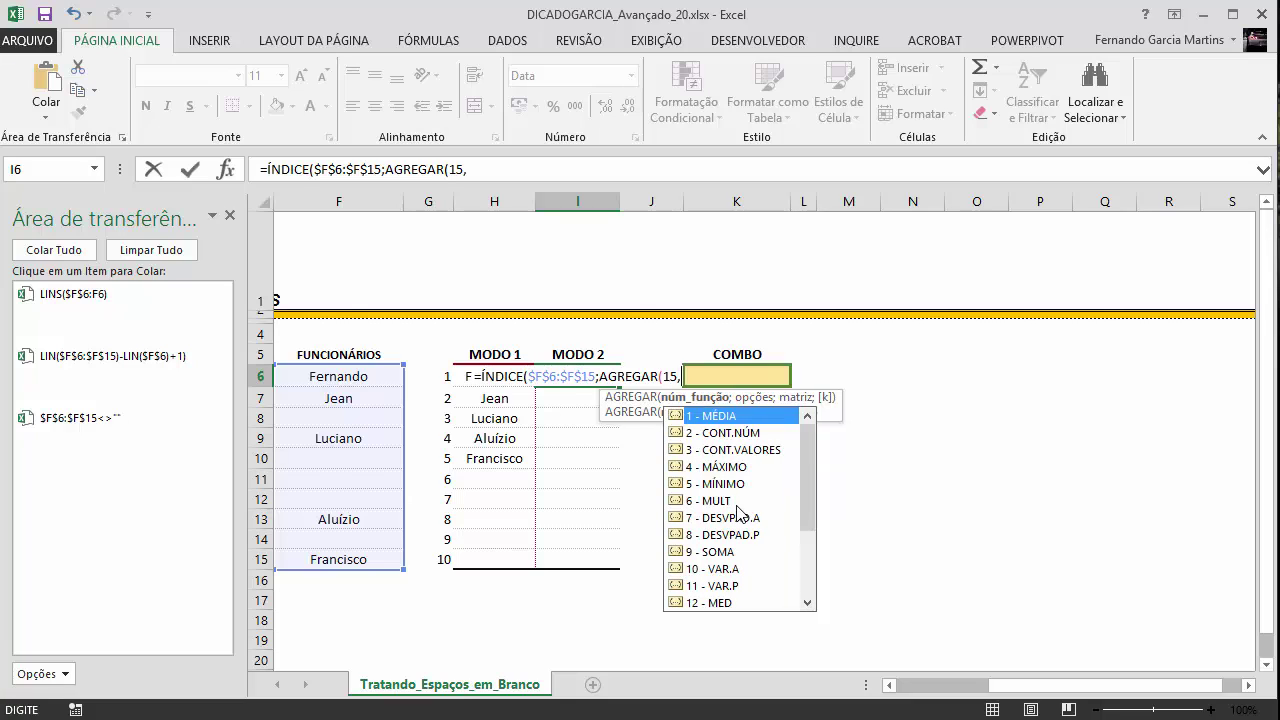
{"action": "key", "text": "BackSpace"}
{"action": "type", "text": ";"}
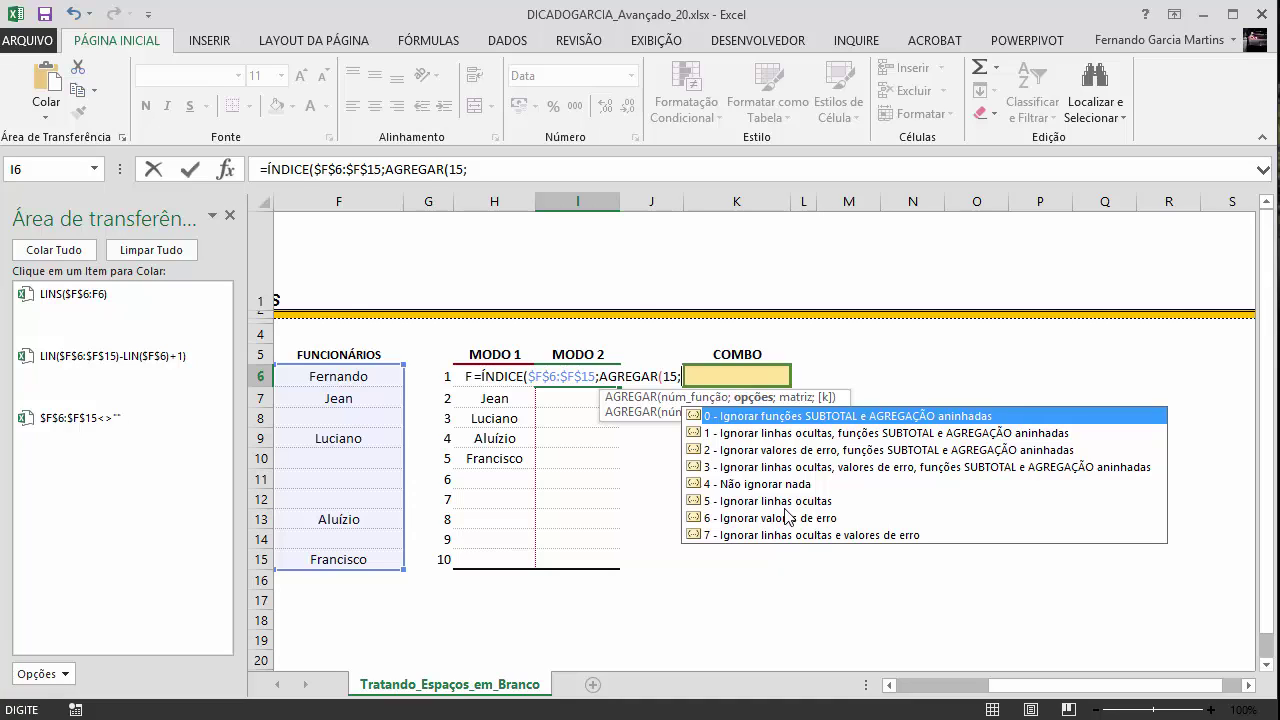
{"action": "type", "text": "6"}
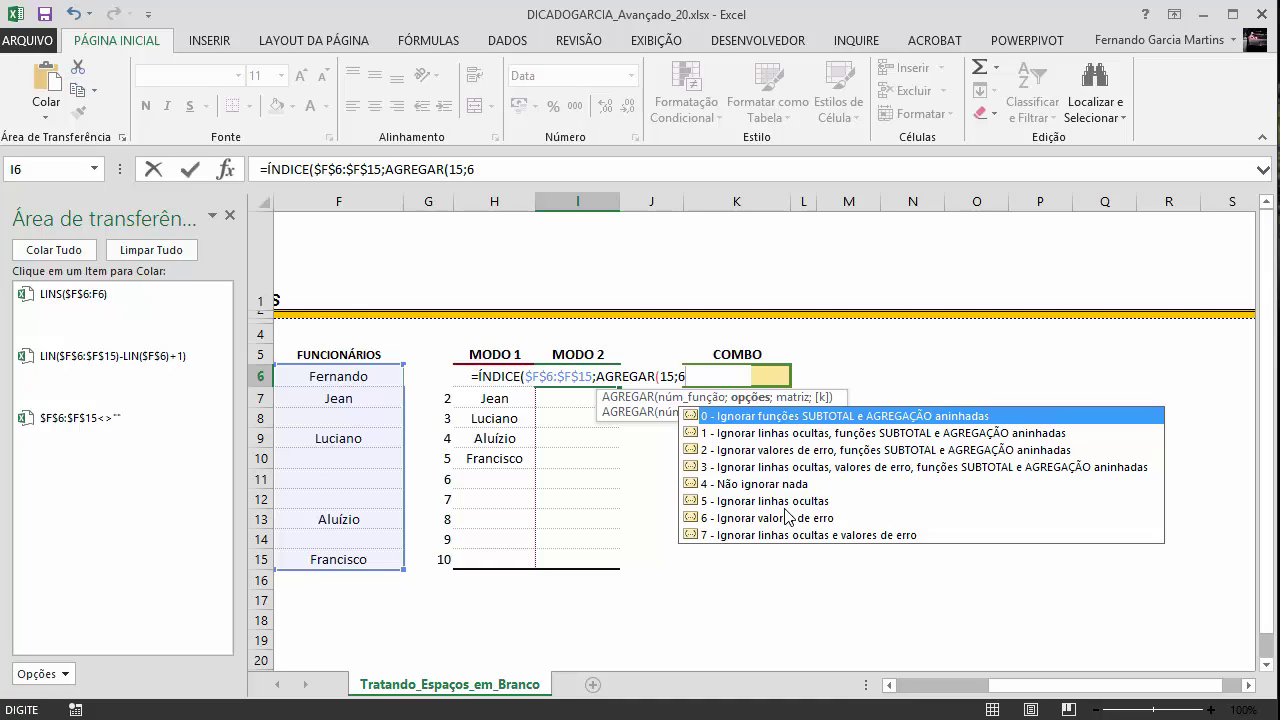
{"action": "type", "text": ";"}
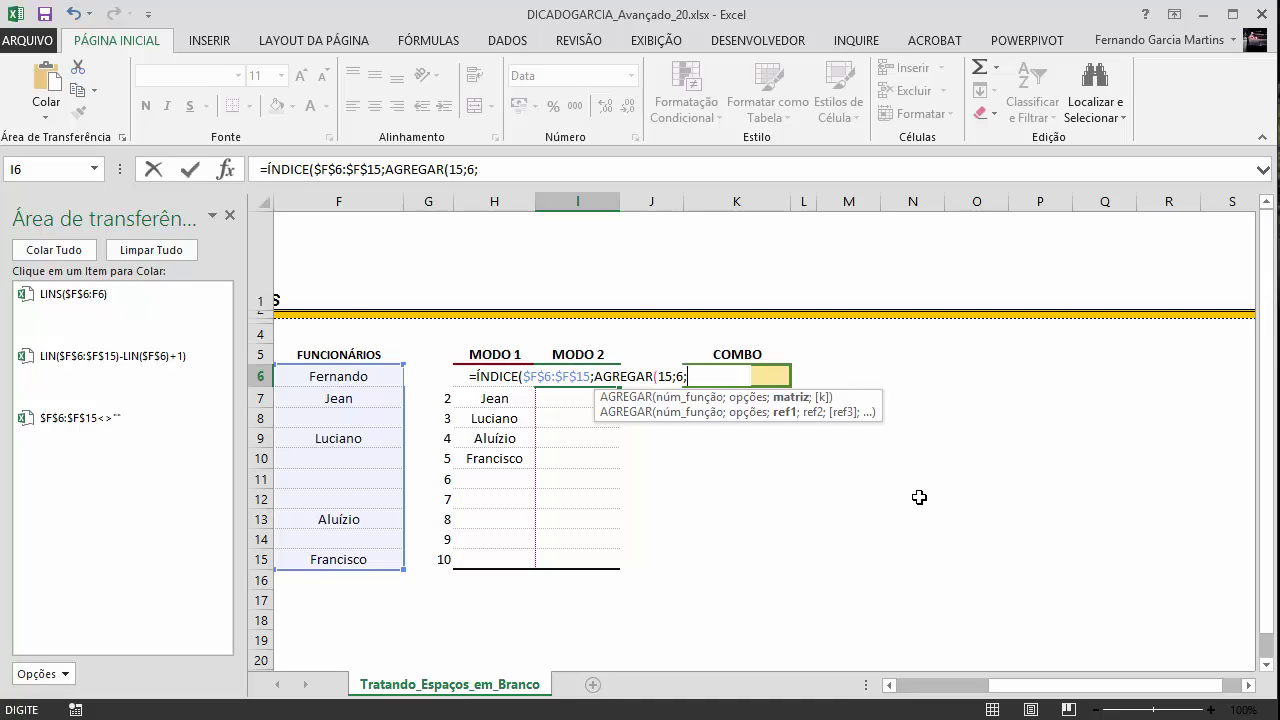
- Start AGREGAR's matrix argument in I6 with (LIN($F$6:$F$15)-LIN($F$6)+1), reusing the collected clipboard item
{"action": "type", "text": "("}
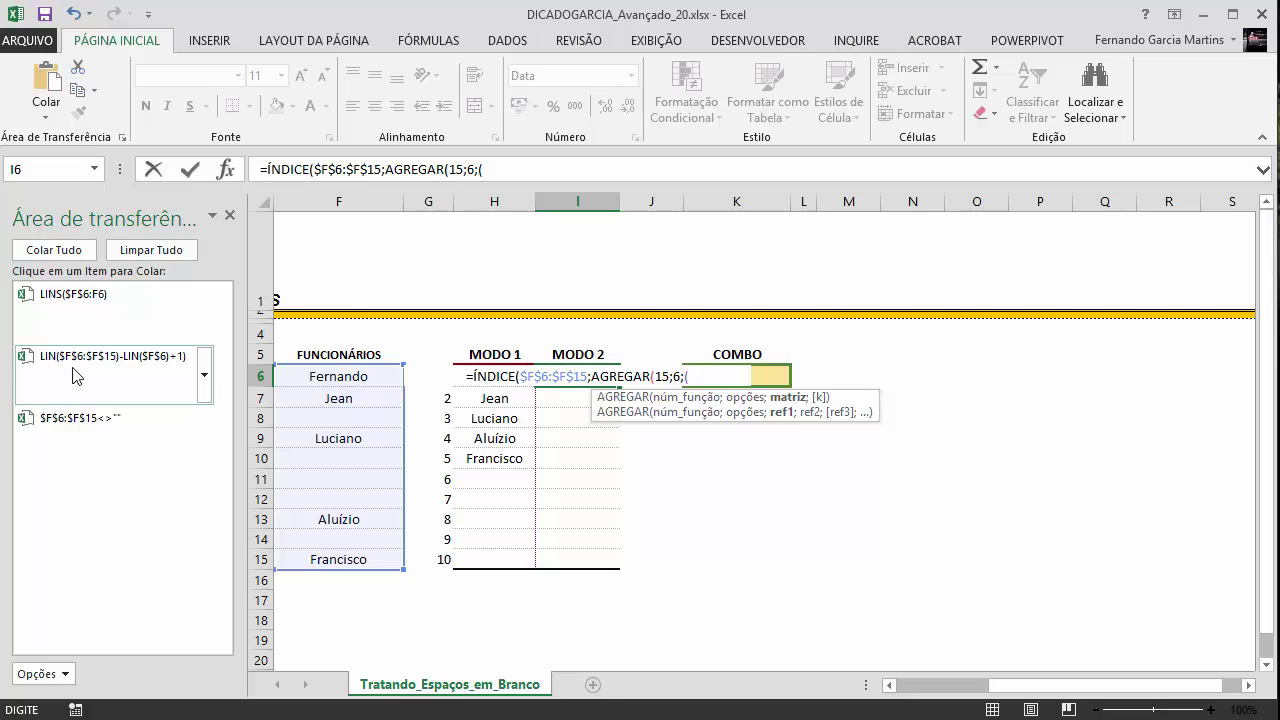
{"action": "left_click", "coordinate": [104, 366]}
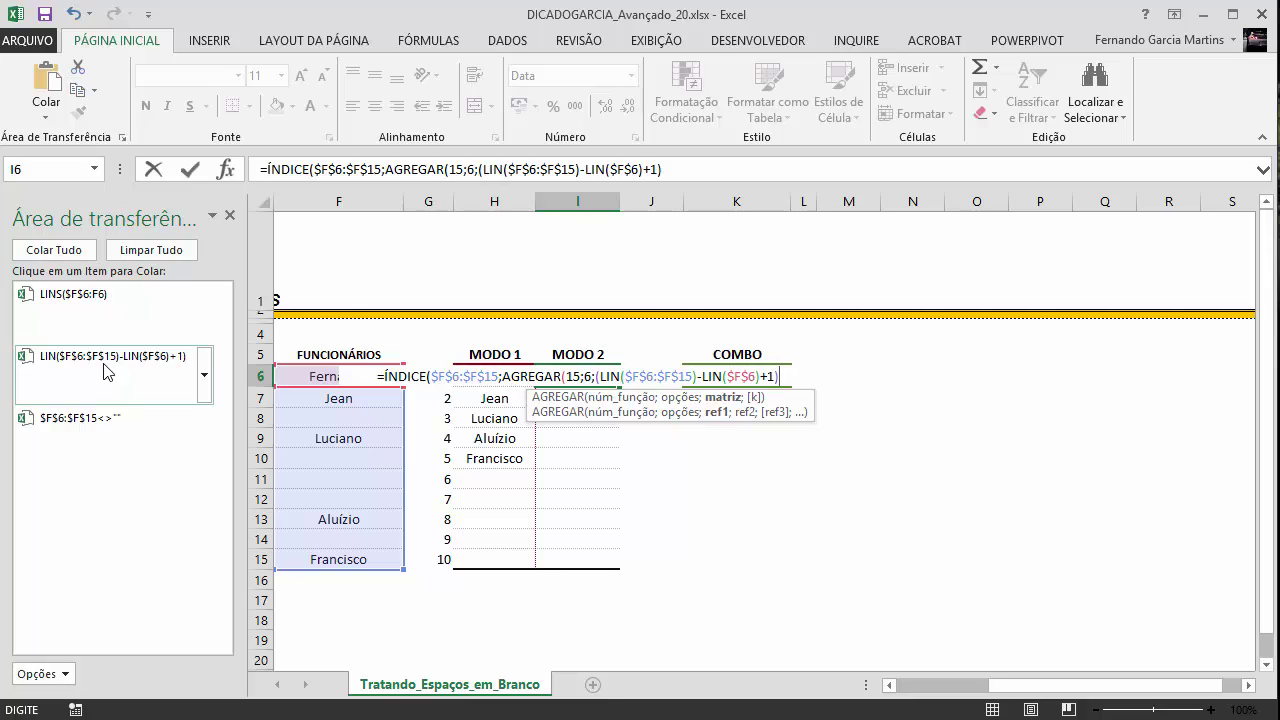
{"action": "left_click", "coordinate": [808, 23]}
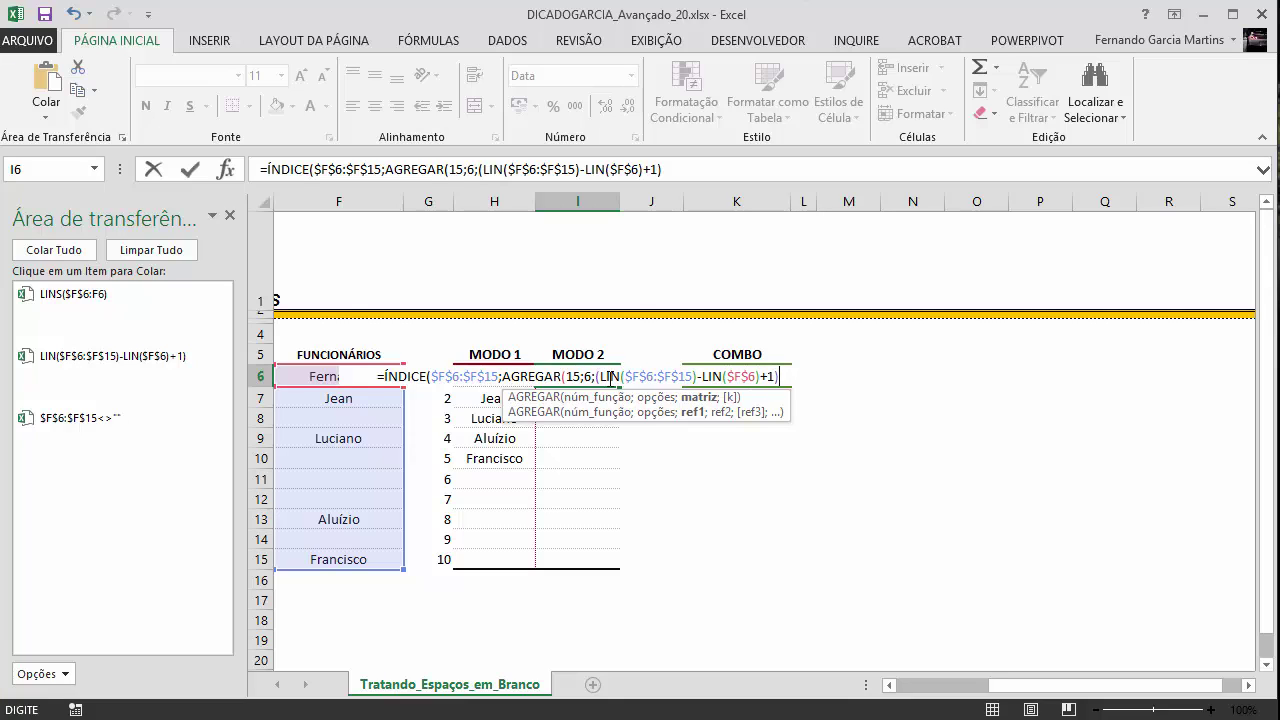
- Evaluate the (LIN($F$6:$F$15)-LIN($F$6)+1) part in place to preview its array, and undo the evaluation
{"action": "left_click_drag", "start_coordinate": [778, 378], "coordinate": [596, 378]}
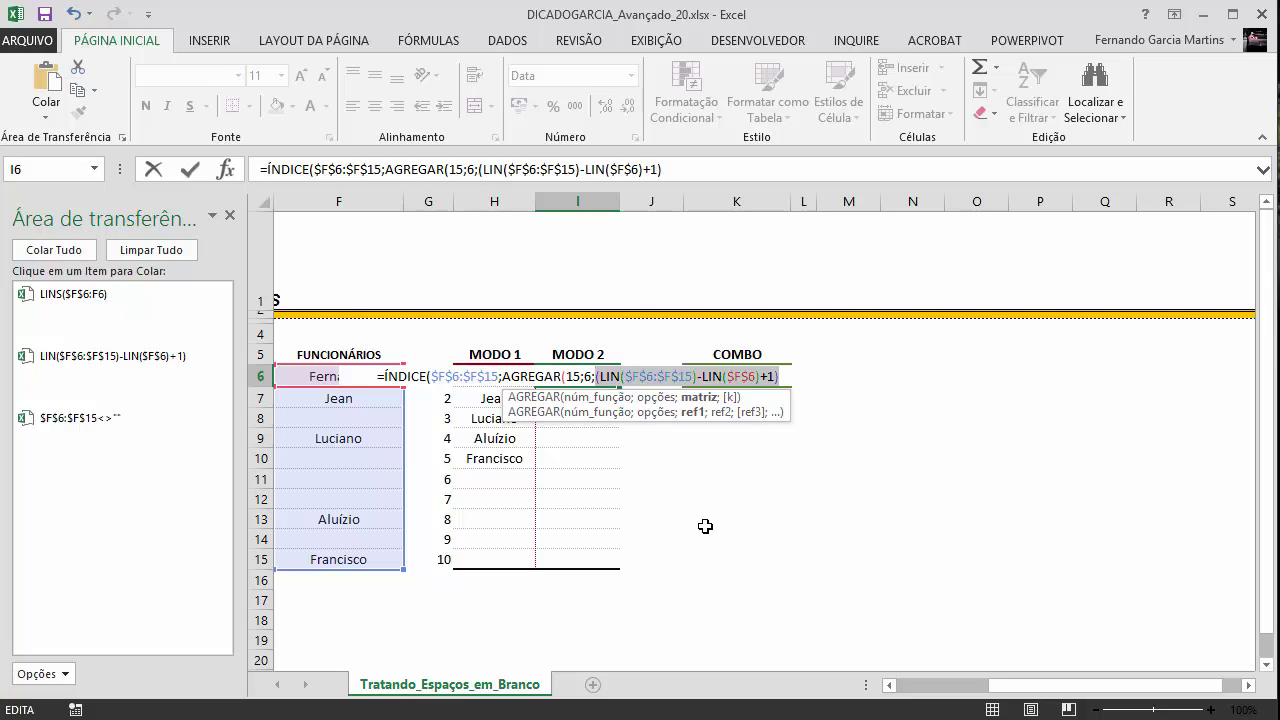
{"action": "key", "text": "F9"}
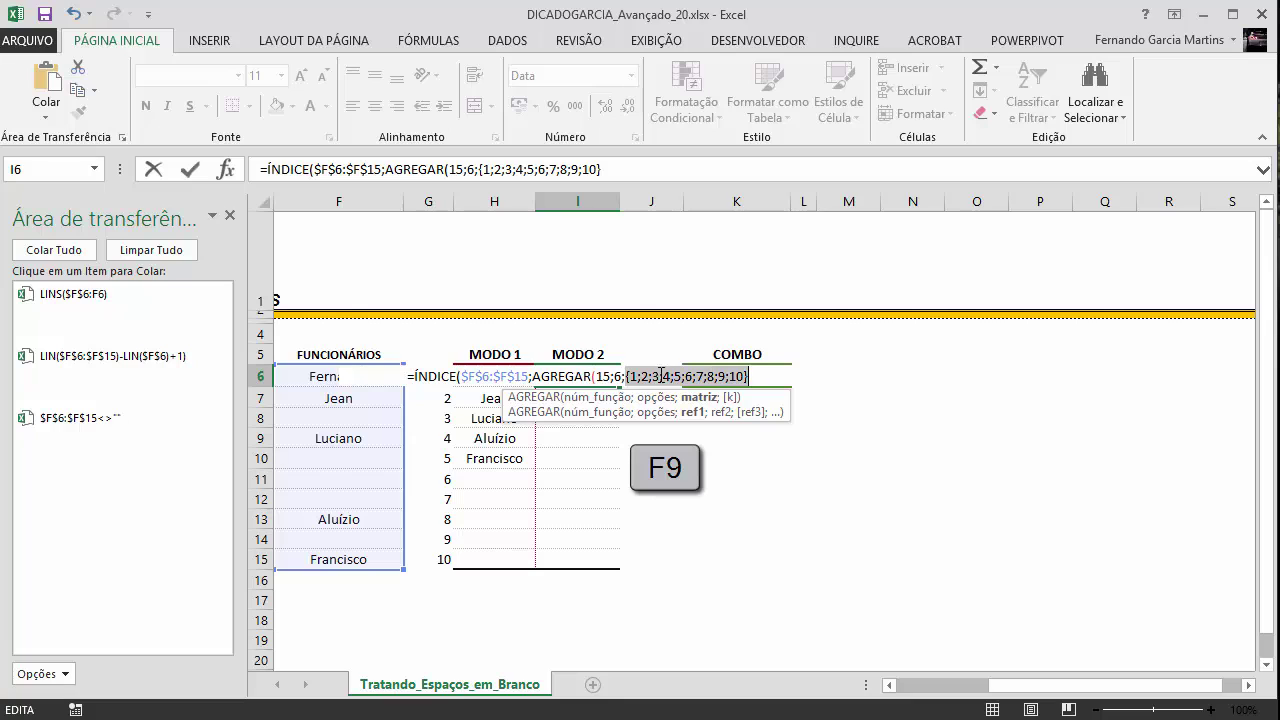
{"action": "key", "text": "ctrl+z"}
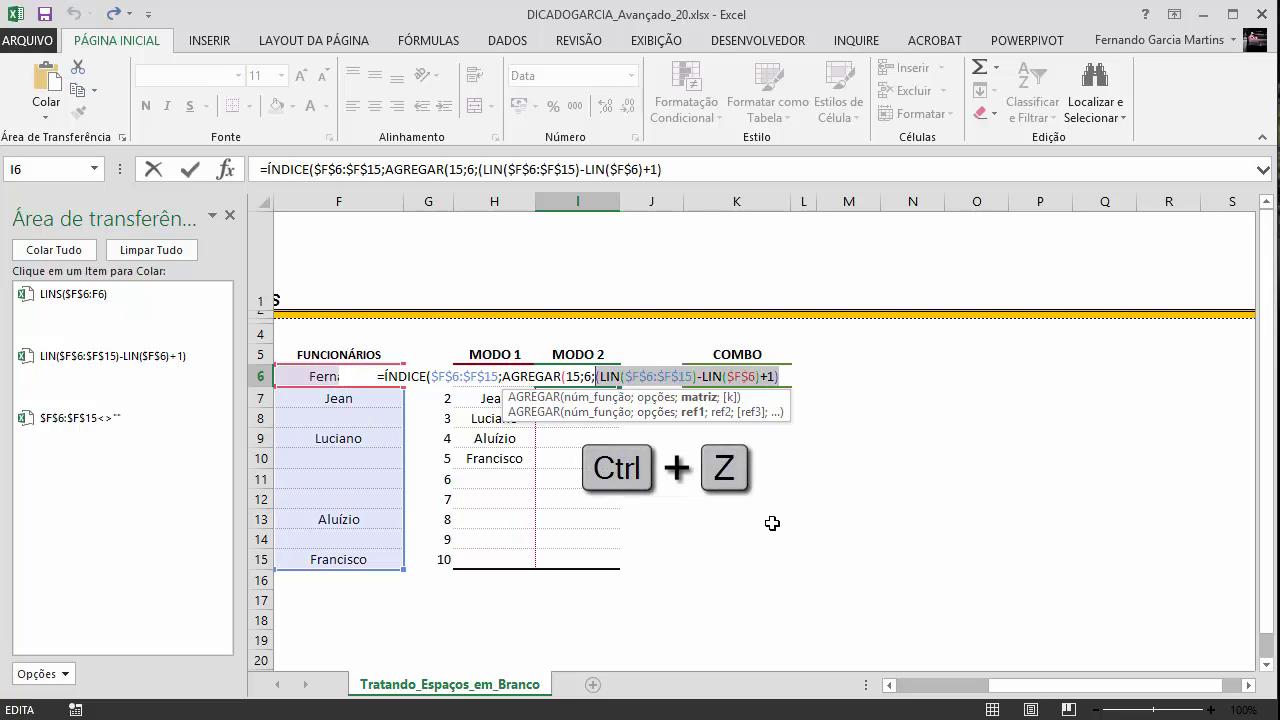
- Divide the row-number expression in I6 by ($F$6:$F$15<>""), reusing the collected clipboard item
{"action": "left_click", "coordinate": [806, 376]}
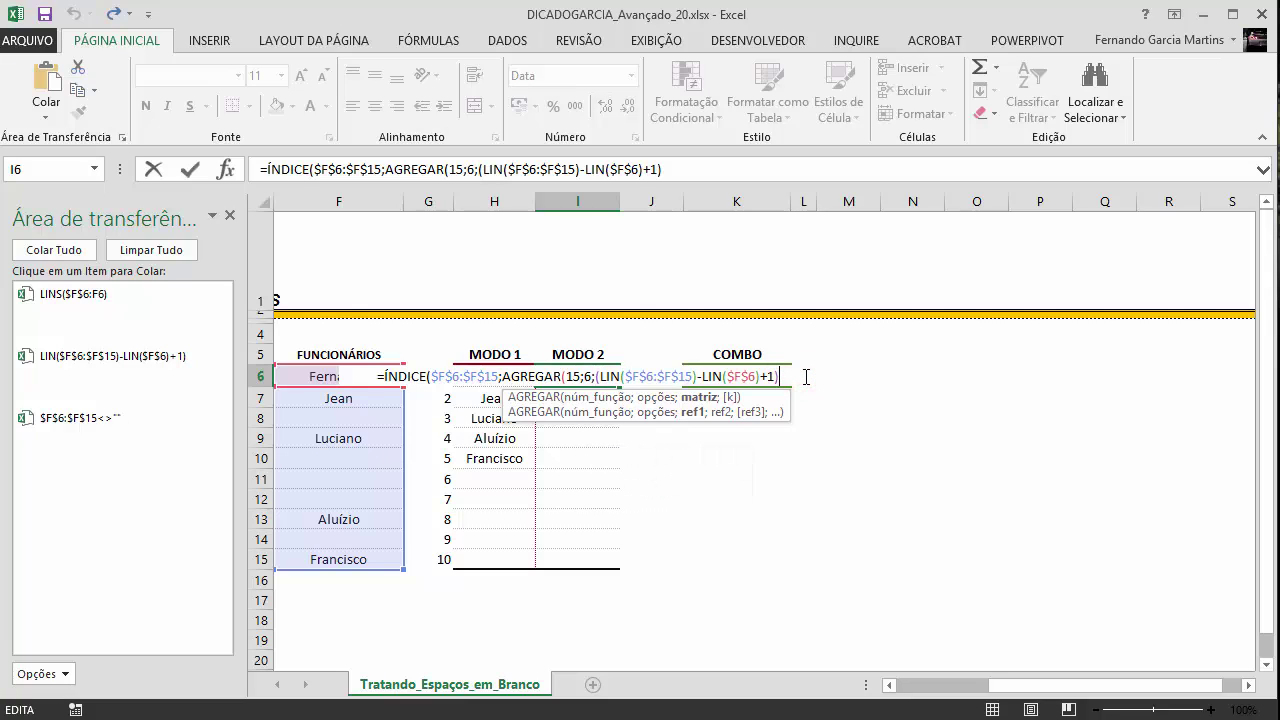
{"action": "type", "text": "/"}
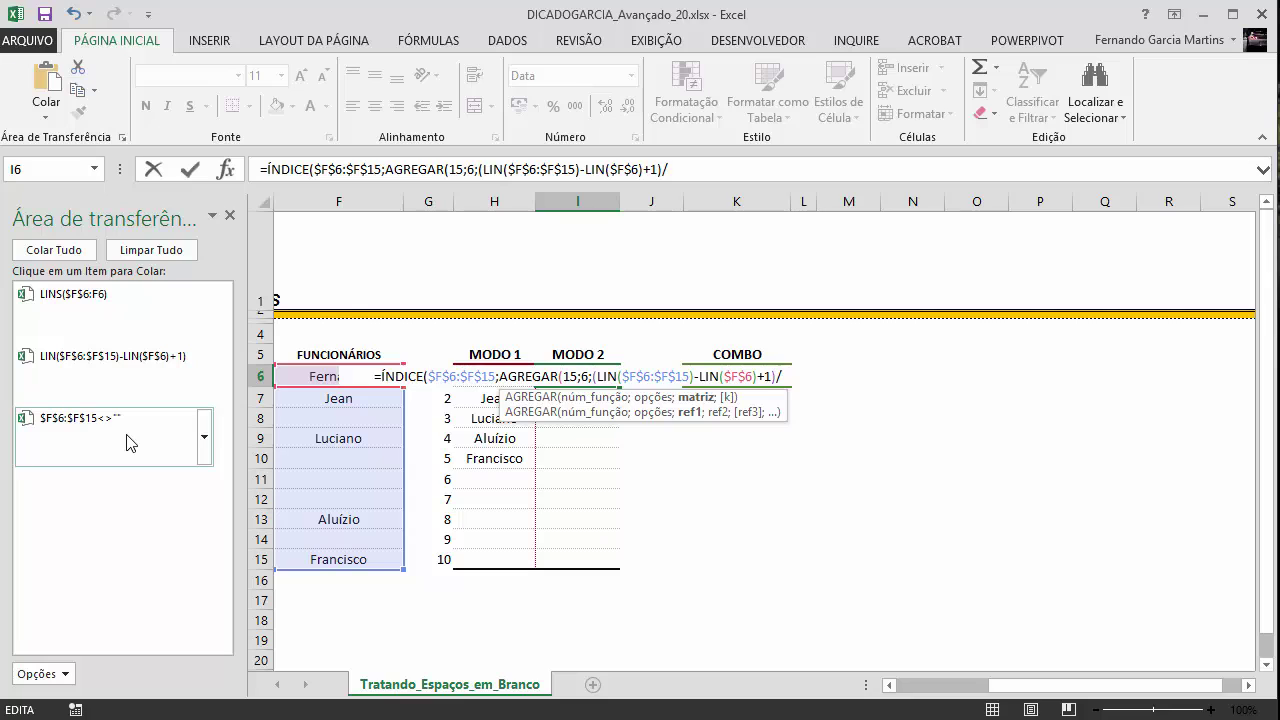
{"action": "type", "text": "("}
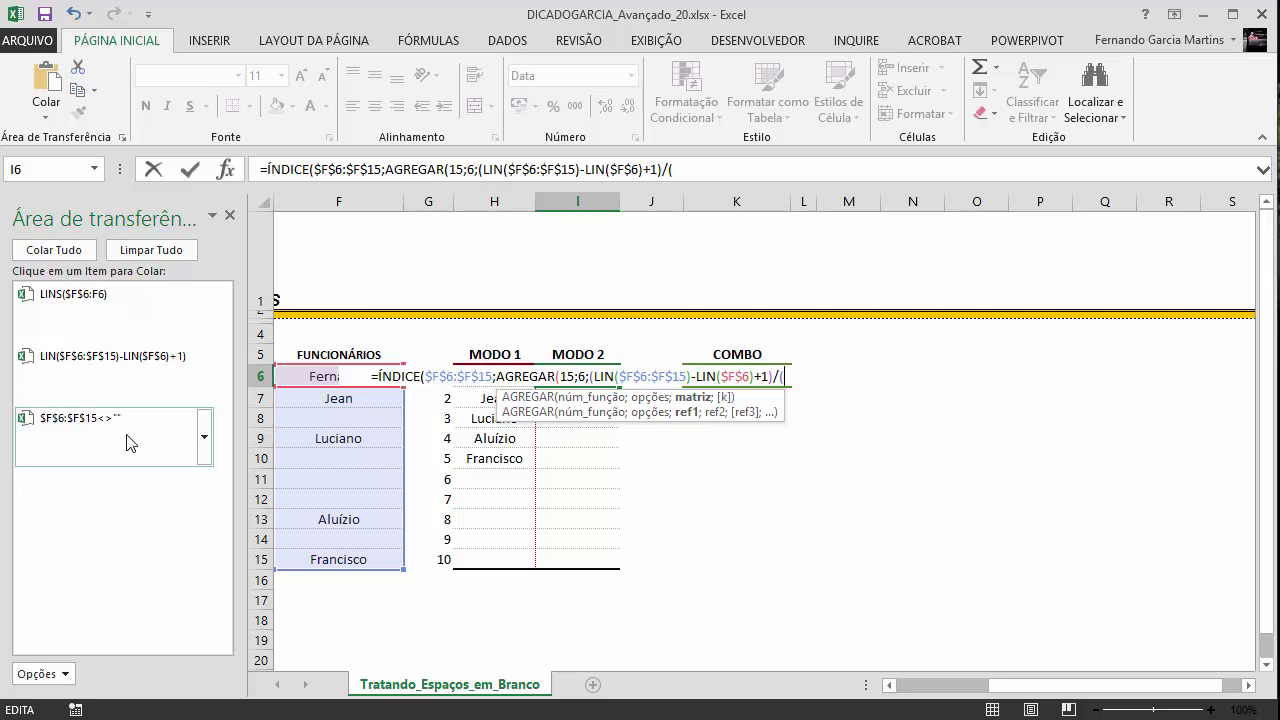
{"action": "left_click", "coordinate": [127, 442]}
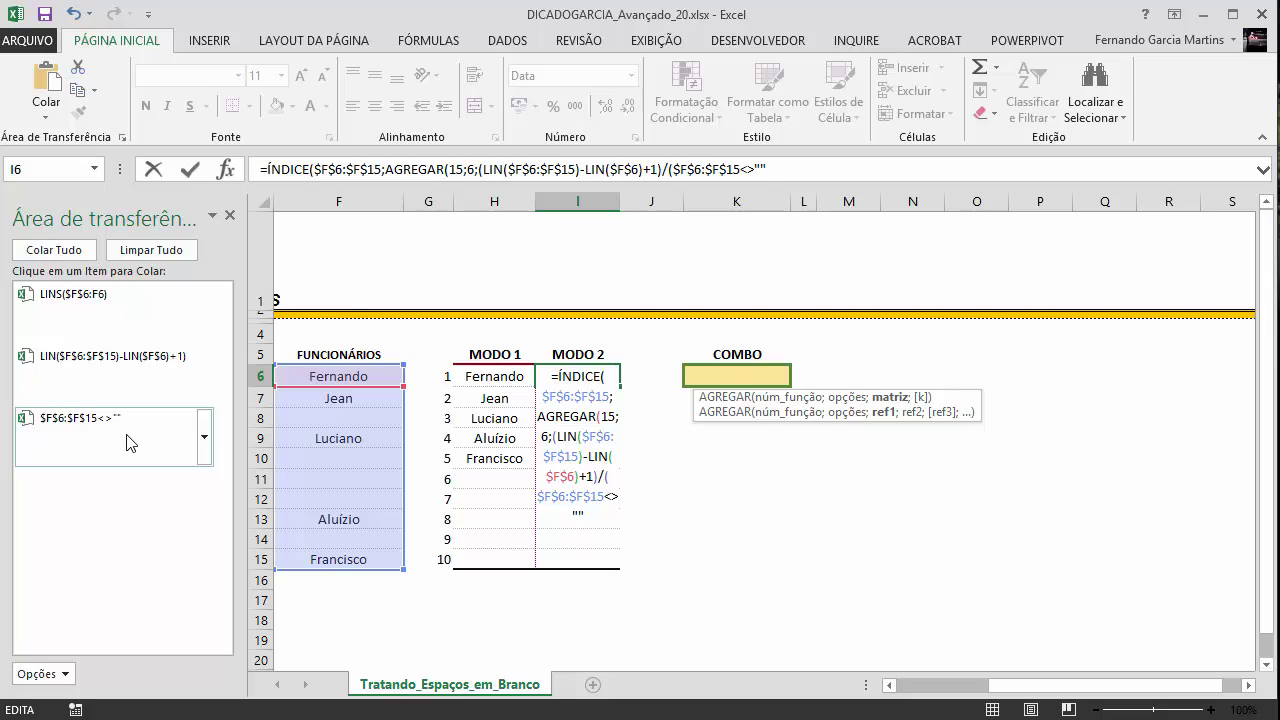
{"action": "type", "text": ")"}
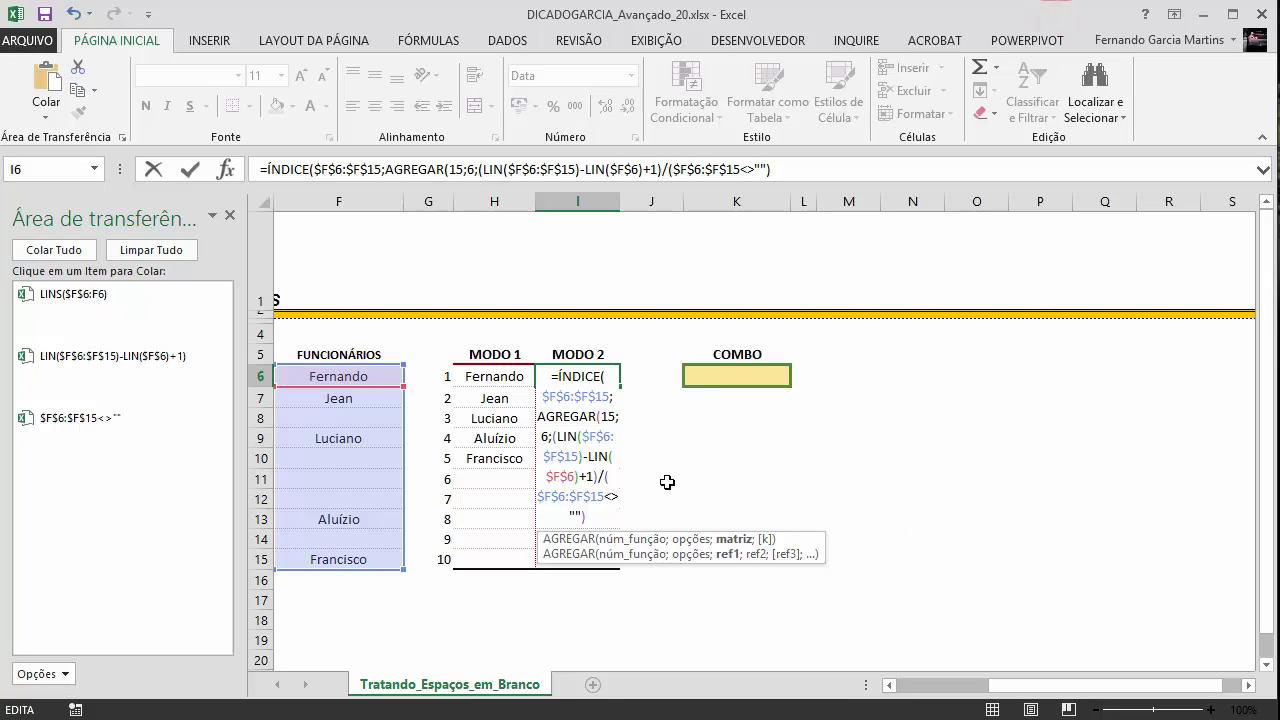
- Evaluate the ($F$6:$F$15<>"") divisor in place to preview its logical values, and undo the evaluation
{"action": "left_click_drag", "start_coordinate": [604, 478], "coordinate": [588, 516]}
{"action": "key", "text": "F9"}
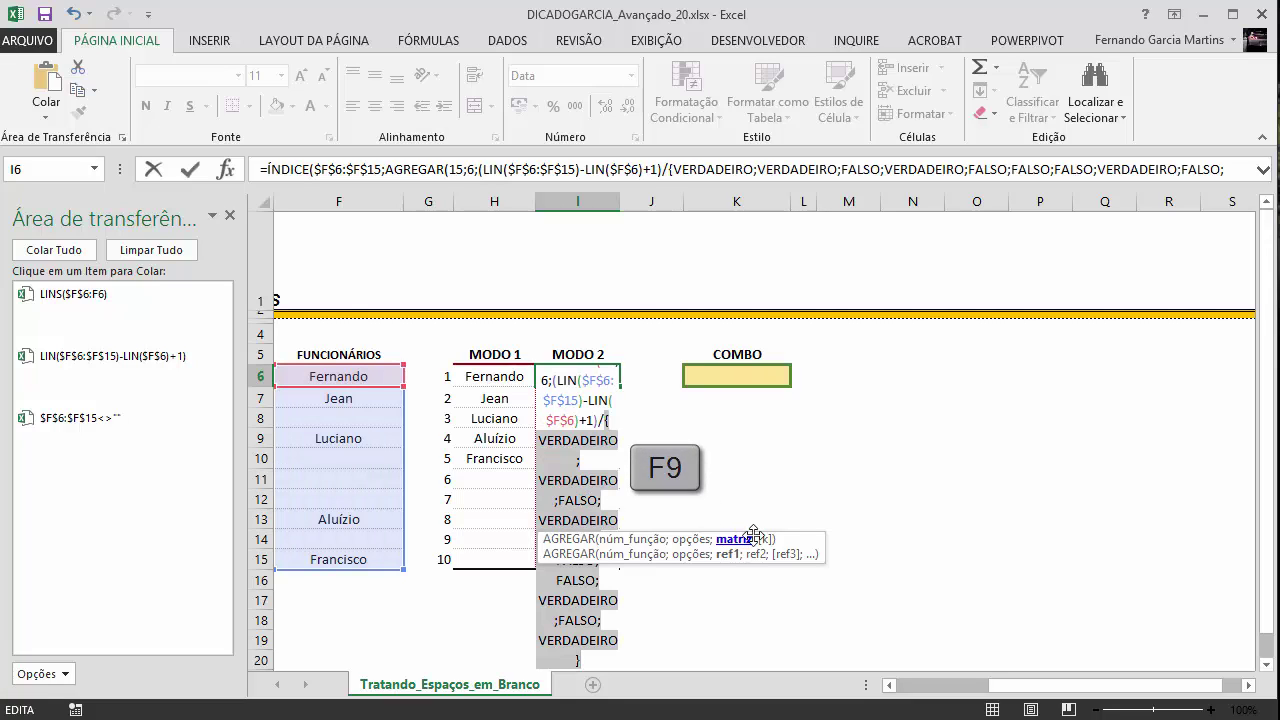
{"action": "left_click_drag", "start_coordinate": [791, 537], "coordinate": [648, 324]}
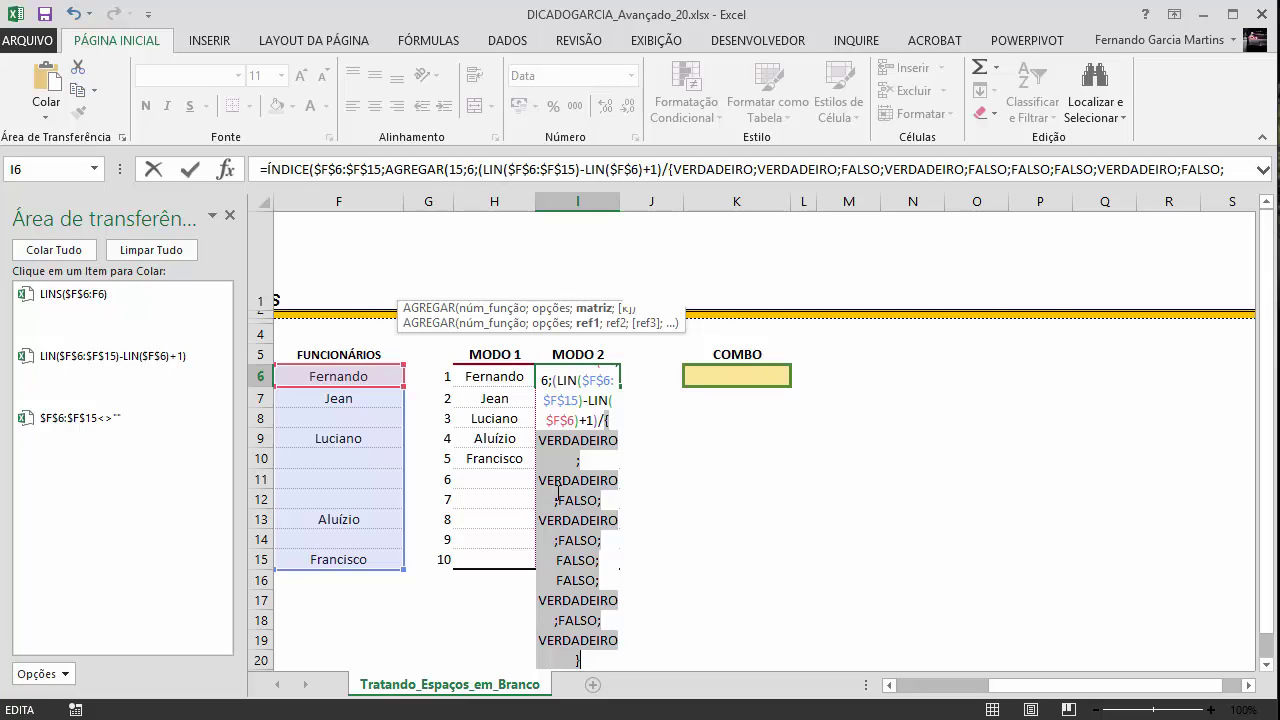
{"action": "key", "text": "ctrl+z"}
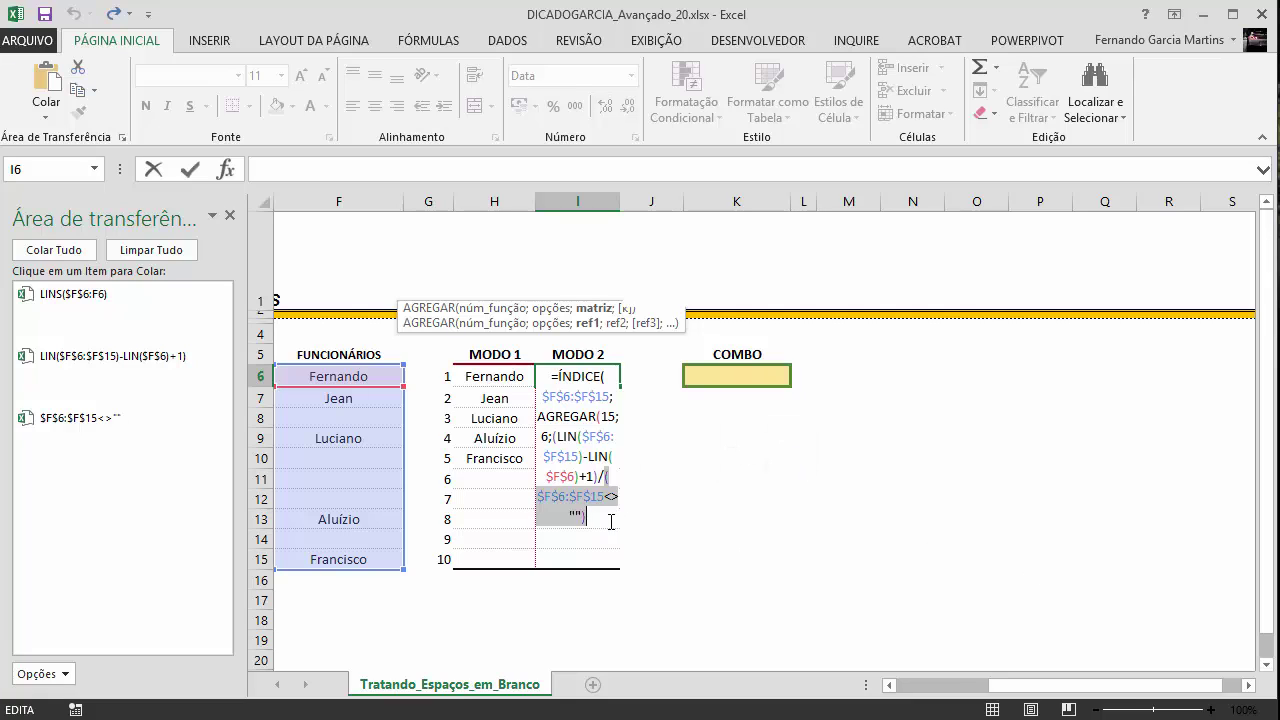
- Evaluate the whole division in AGREGAR's matrix argument in place to preview its array, and undo the evaluation
{"action": "left_click_drag", "start_coordinate": [605, 521], "coordinate": [554, 437]}
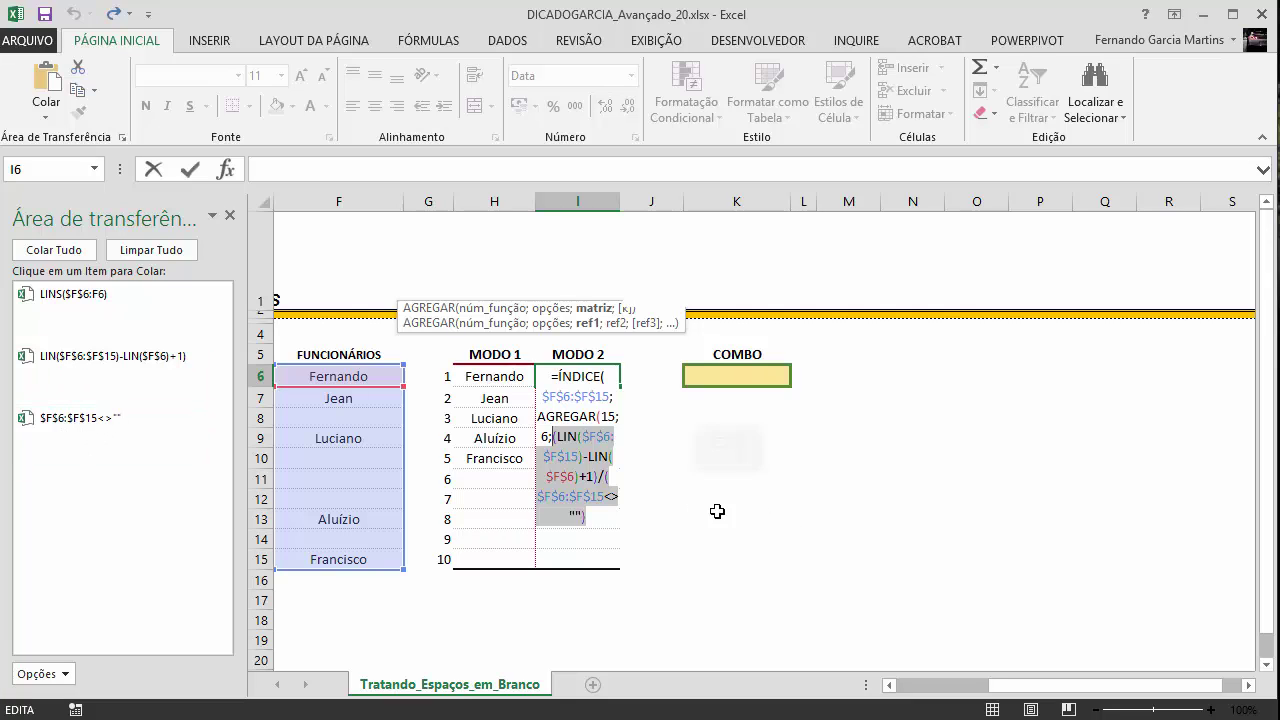
{"action": "key", "text": "F9"}
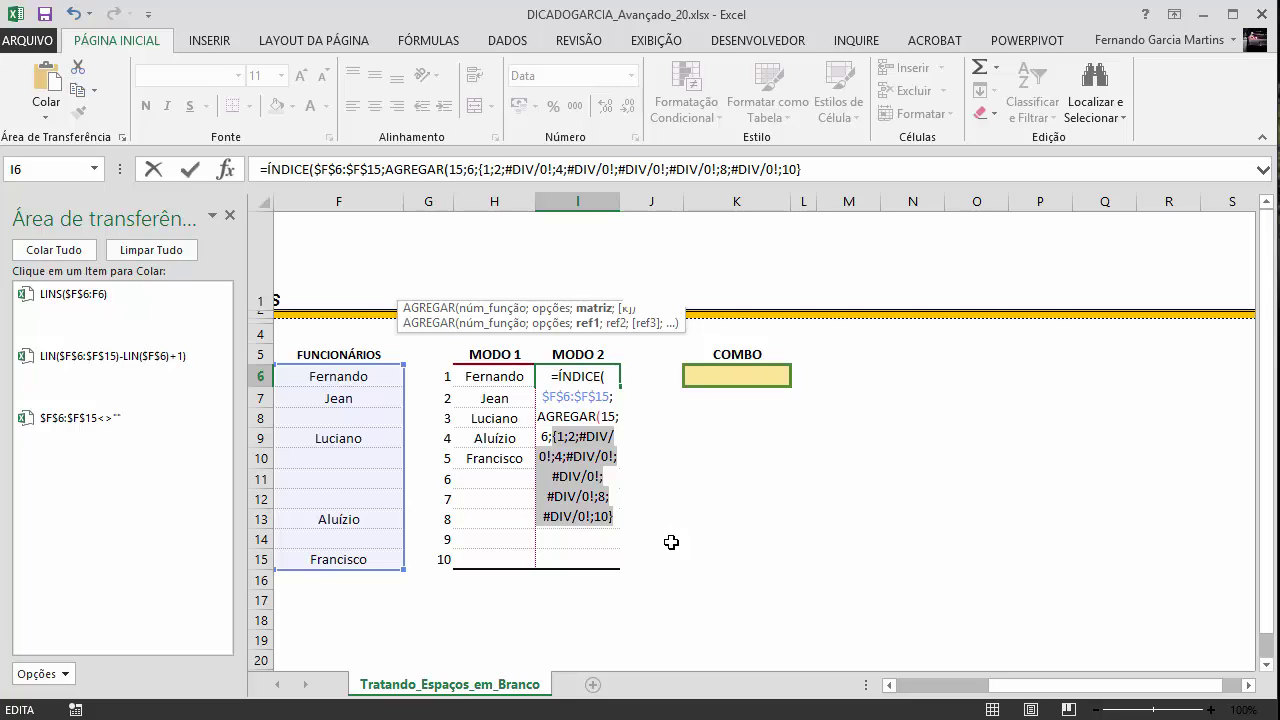
{"action": "key", "text": "ctrl+z"}
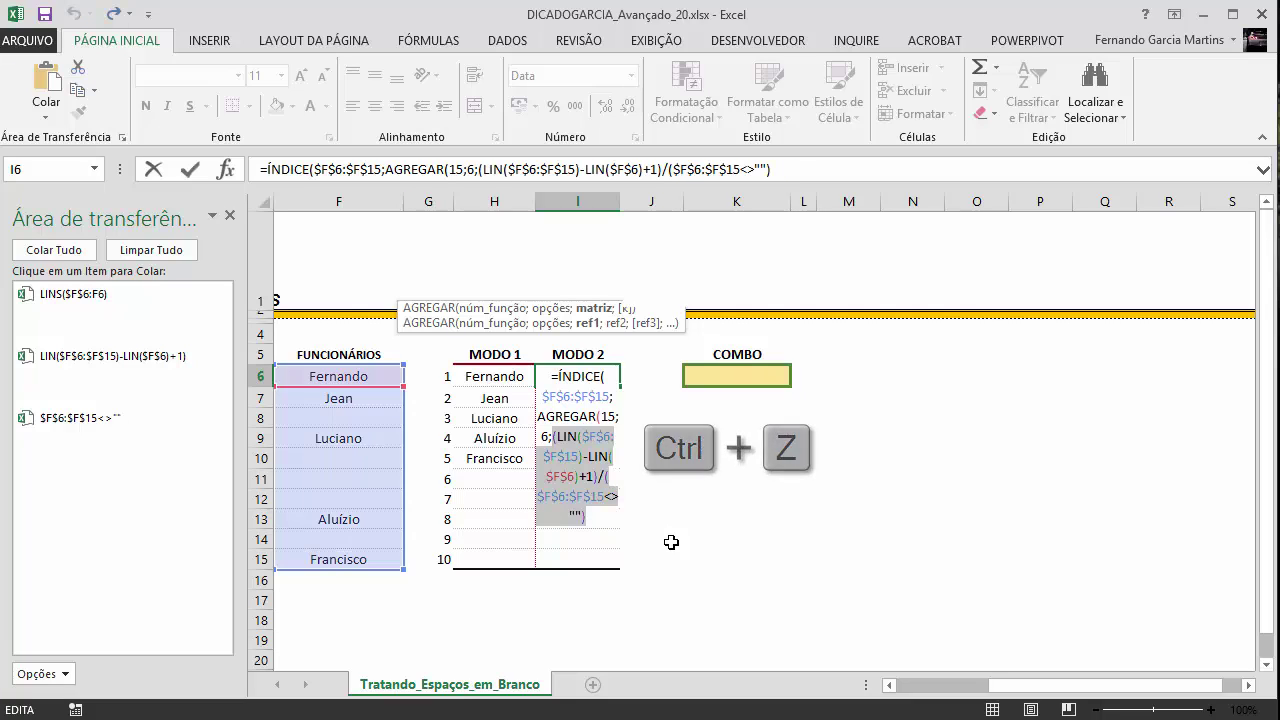
- Set AGREGAR's k argument in I6 to the collected LINS($F$6:F6) and close the AGREGAR and ÍNDICE parentheses
{"action": "left_click", "coordinate": [586, 518]}
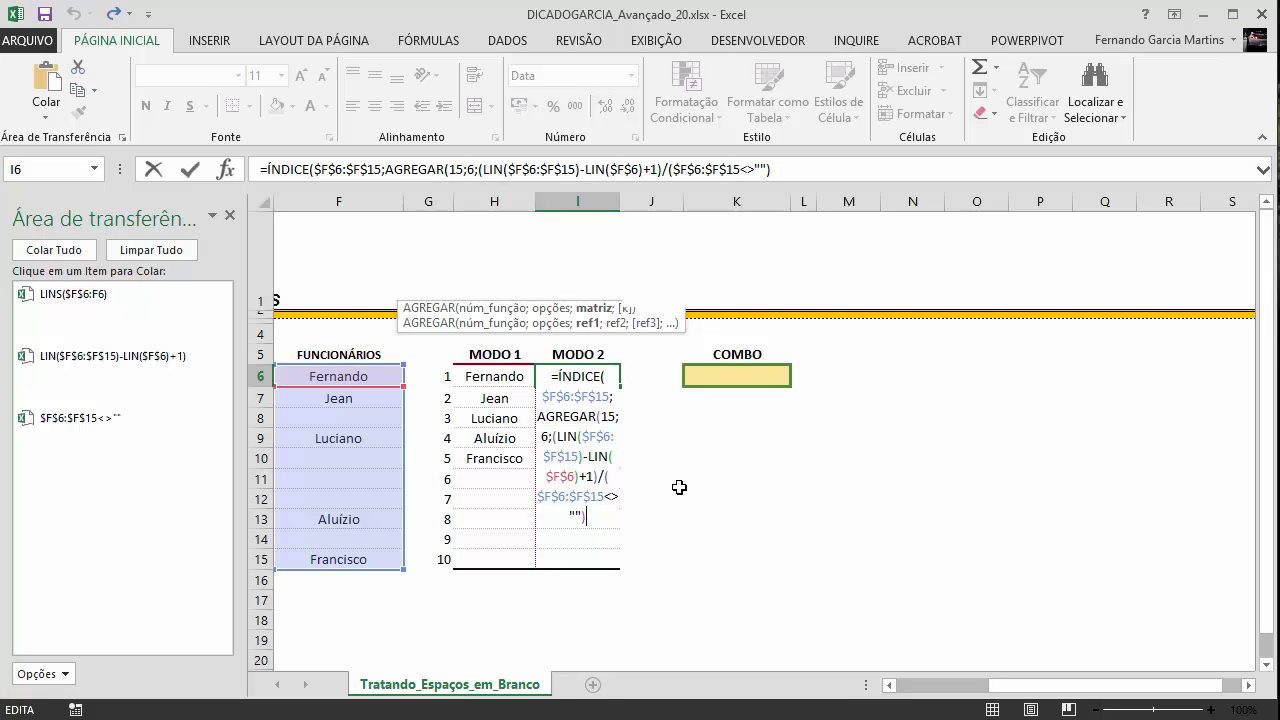
{"action": "type", "text": ";"}
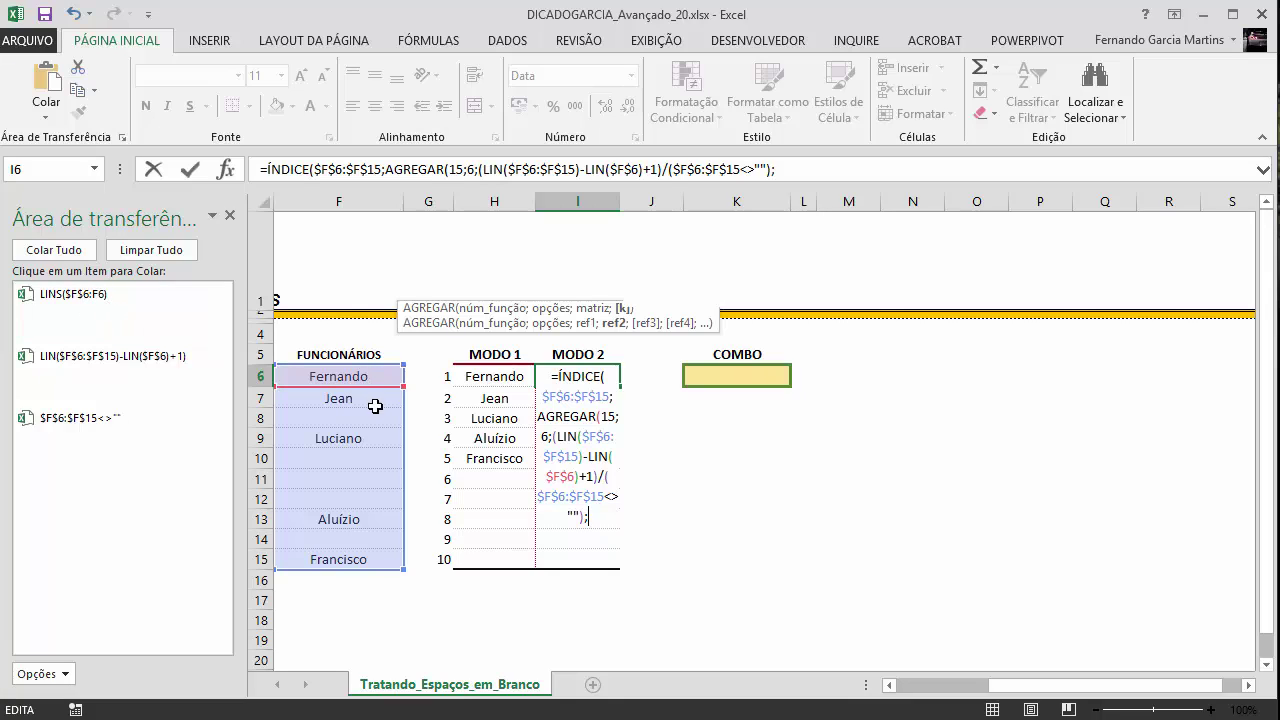
{"action": "left_click", "coordinate": [49, 314]}
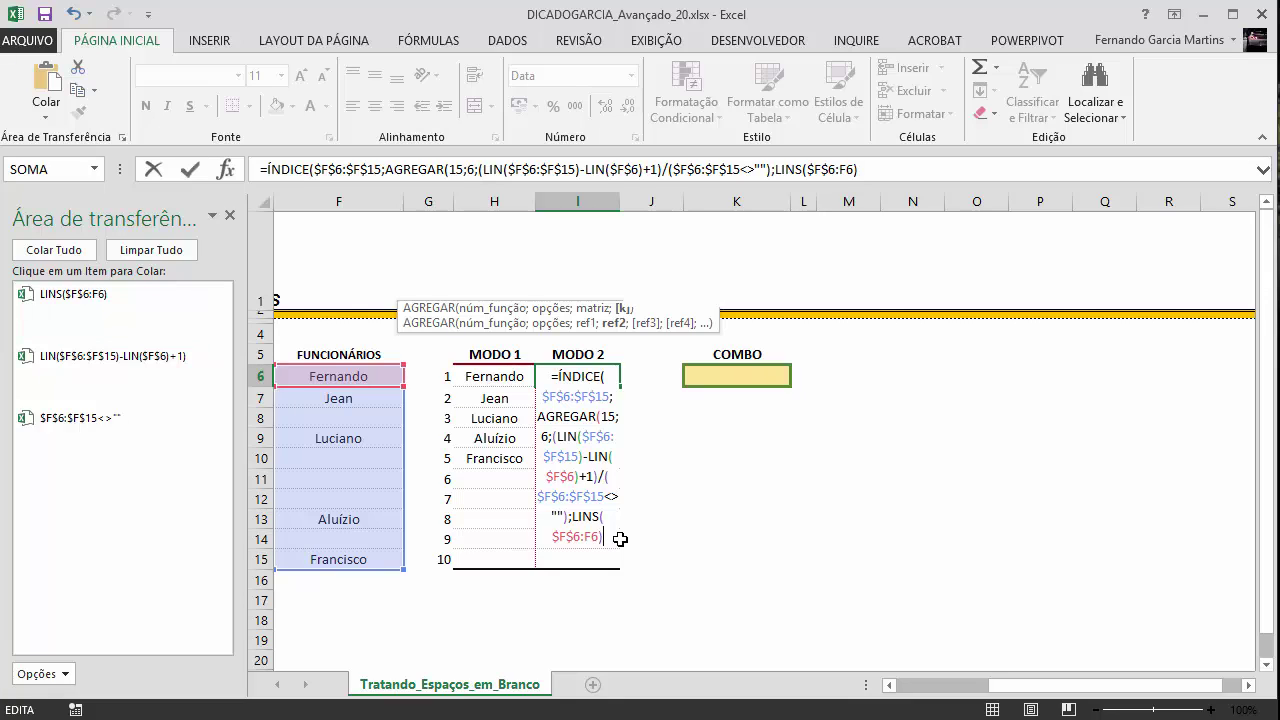
{"action": "type", "text": ")"}
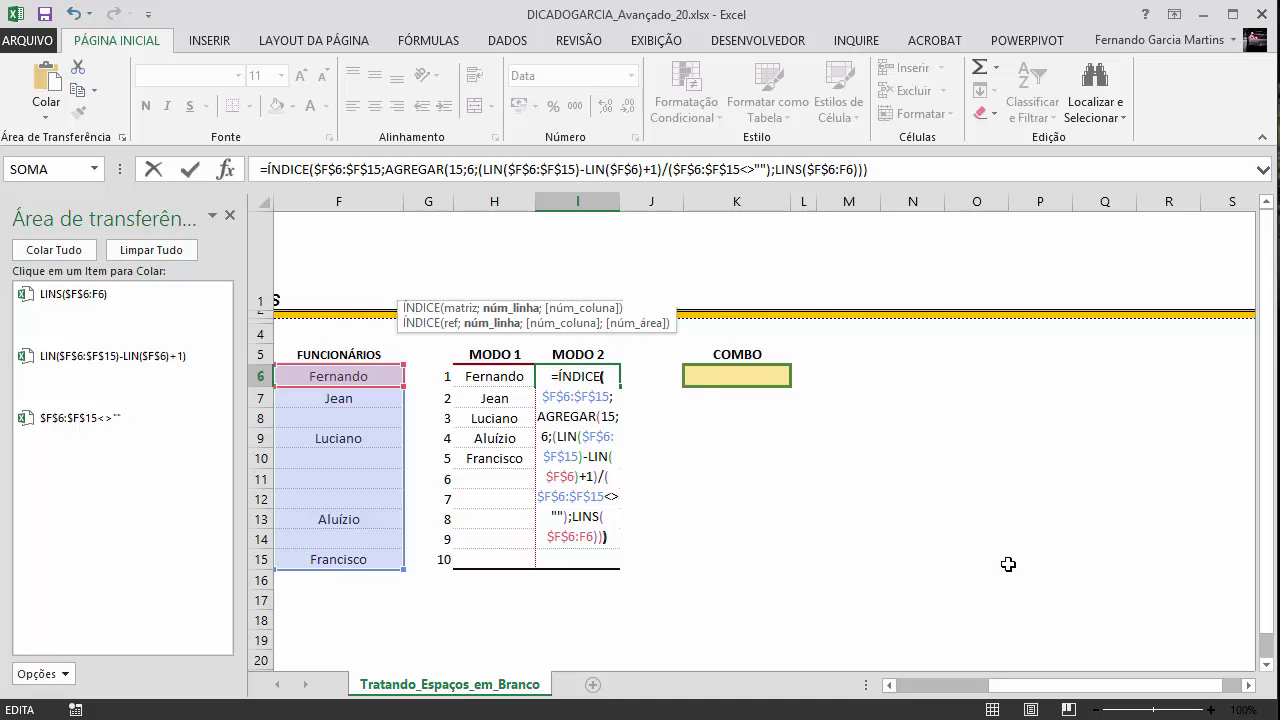
- Enter the completed ÍNDICE/AGREGAR formula in I6 and fill it down to I15 without formatting
{"action": "type", "text": ")"}
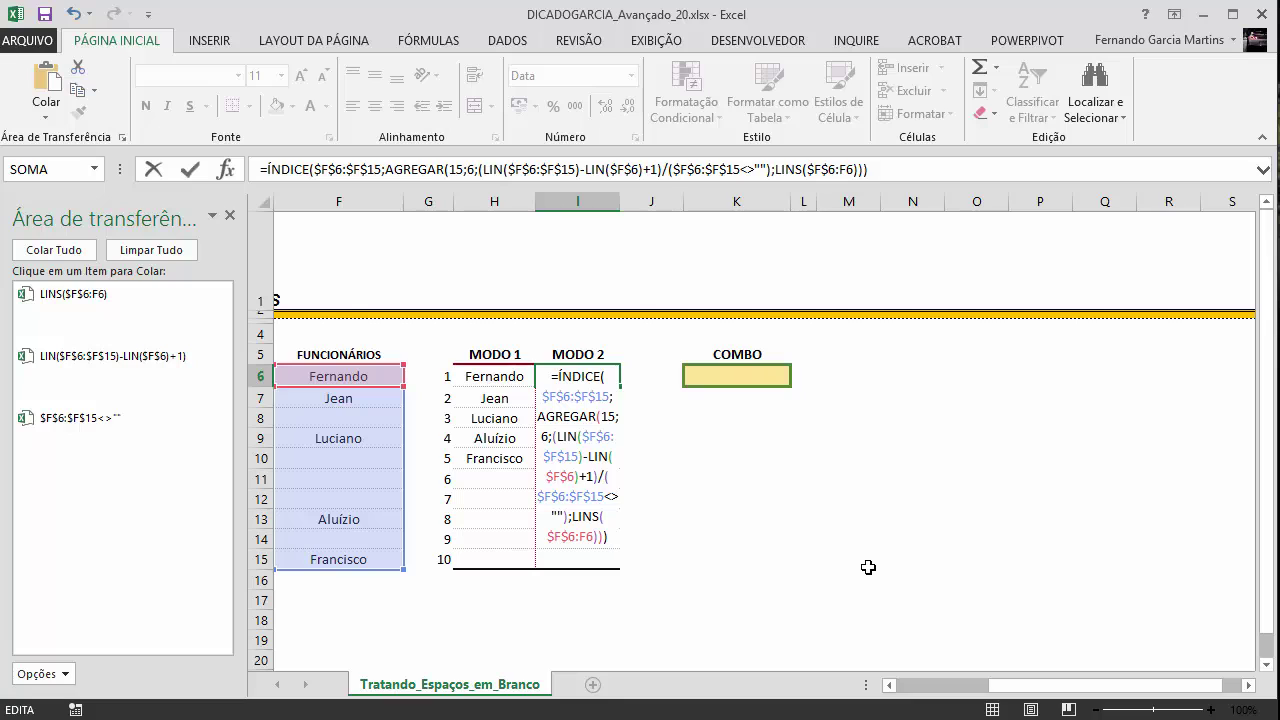
{"action": "key", "text": "Return"}
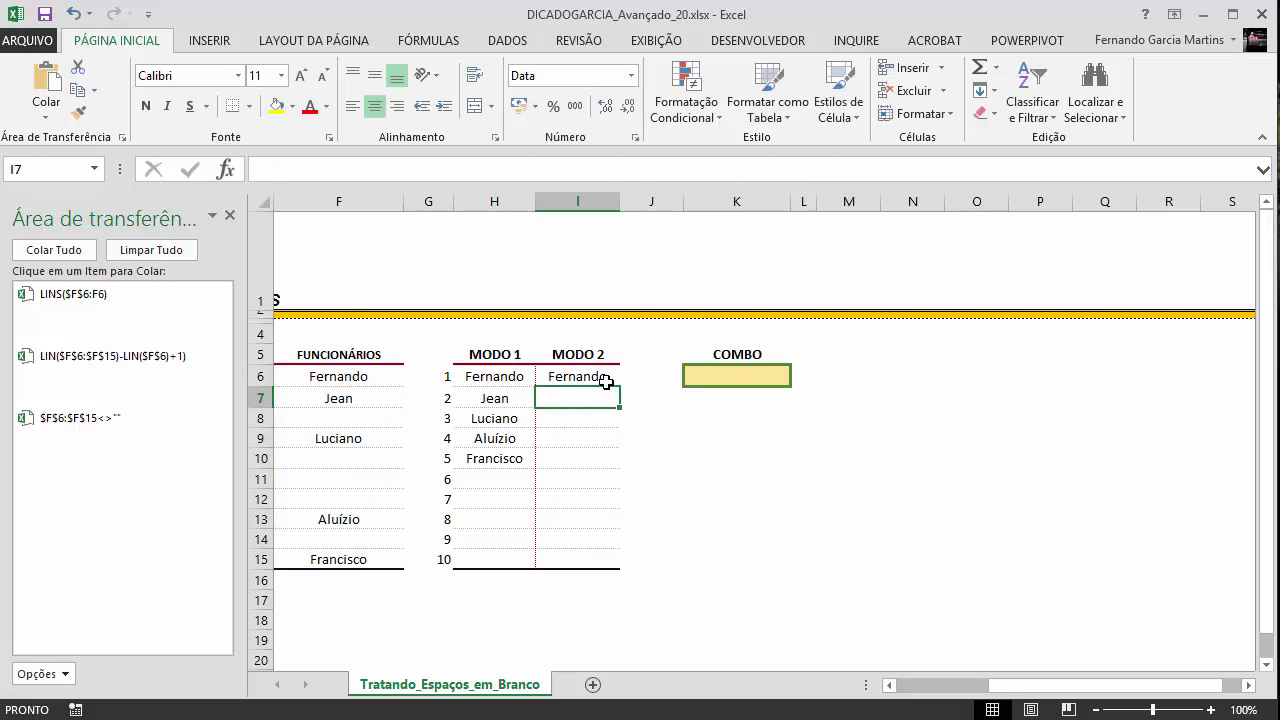
{"action": "left_click", "coordinate": [606, 381]}
{"action": "left_click_drag", "start_coordinate": [619, 387], "coordinate": [613, 566]}
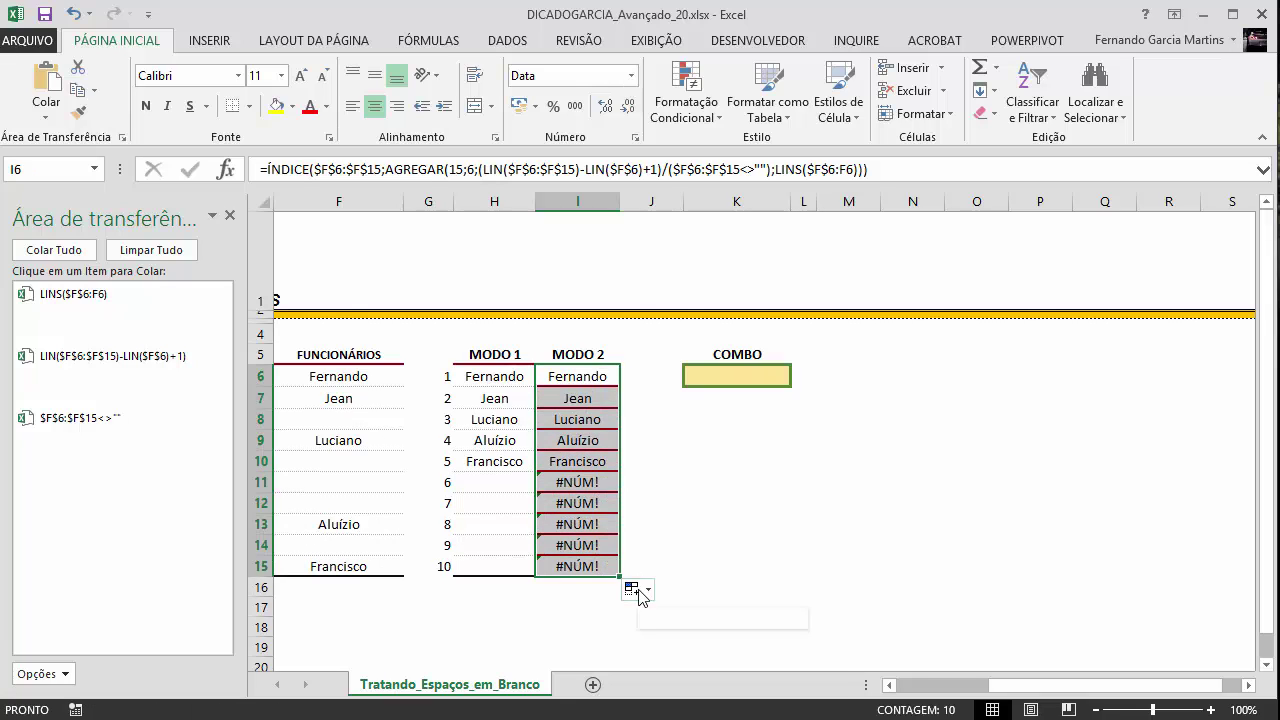
{"action": "left_click", "coordinate": [641, 592]}
{"action": "left_click", "coordinate": [700, 657]}
{"action": "left_click", "coordinate": [735, 591]}
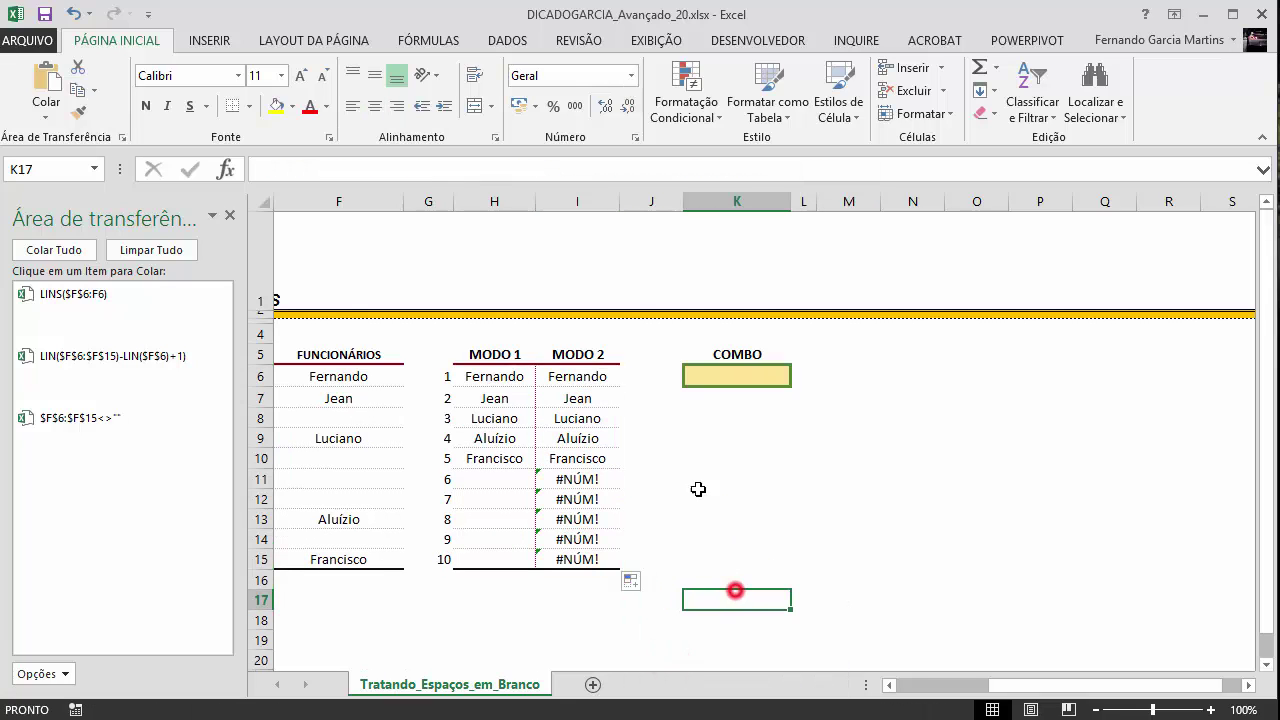
- Wrap the I6 formula in SEERRO with "" as the value returned on error
{"action": "left_click", "coordinate": [572, 376]}
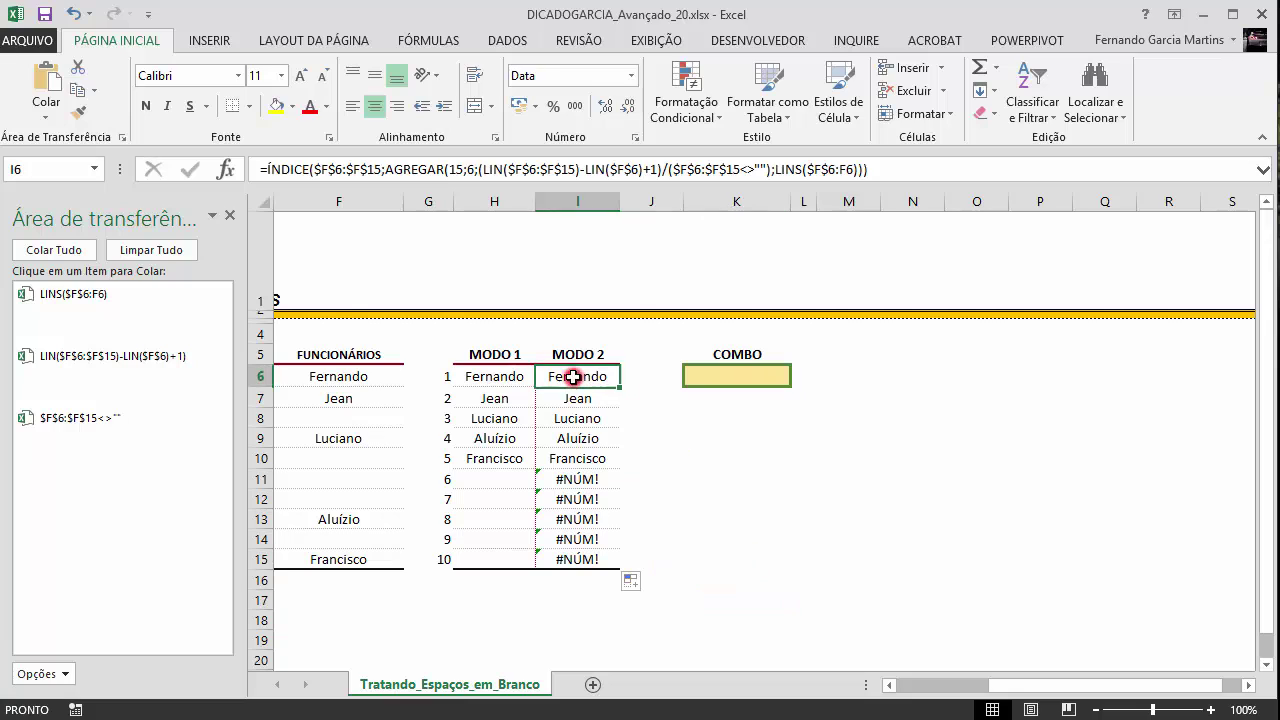
{"action": "left_click", "coordinate": [478, 376]}
{"action": "left_click", "coordinate": [572, 376]}
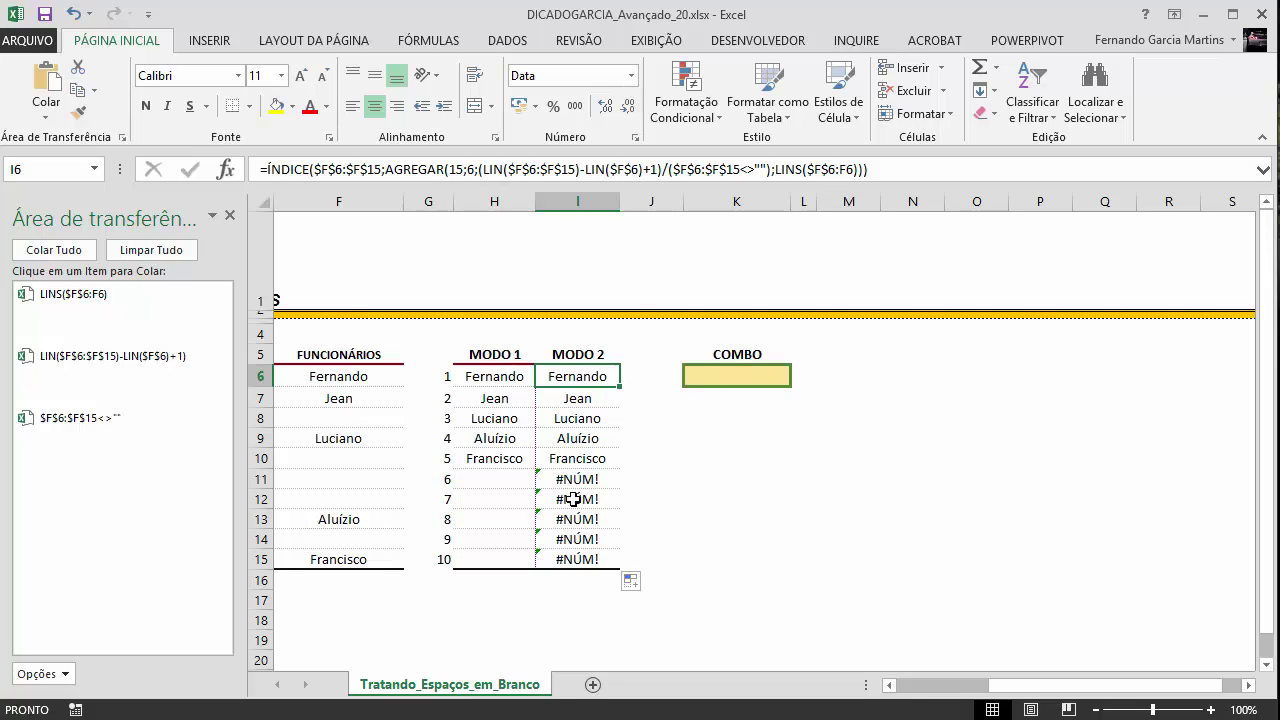
{"action": "left_click", "coordinate": [264, 169]}
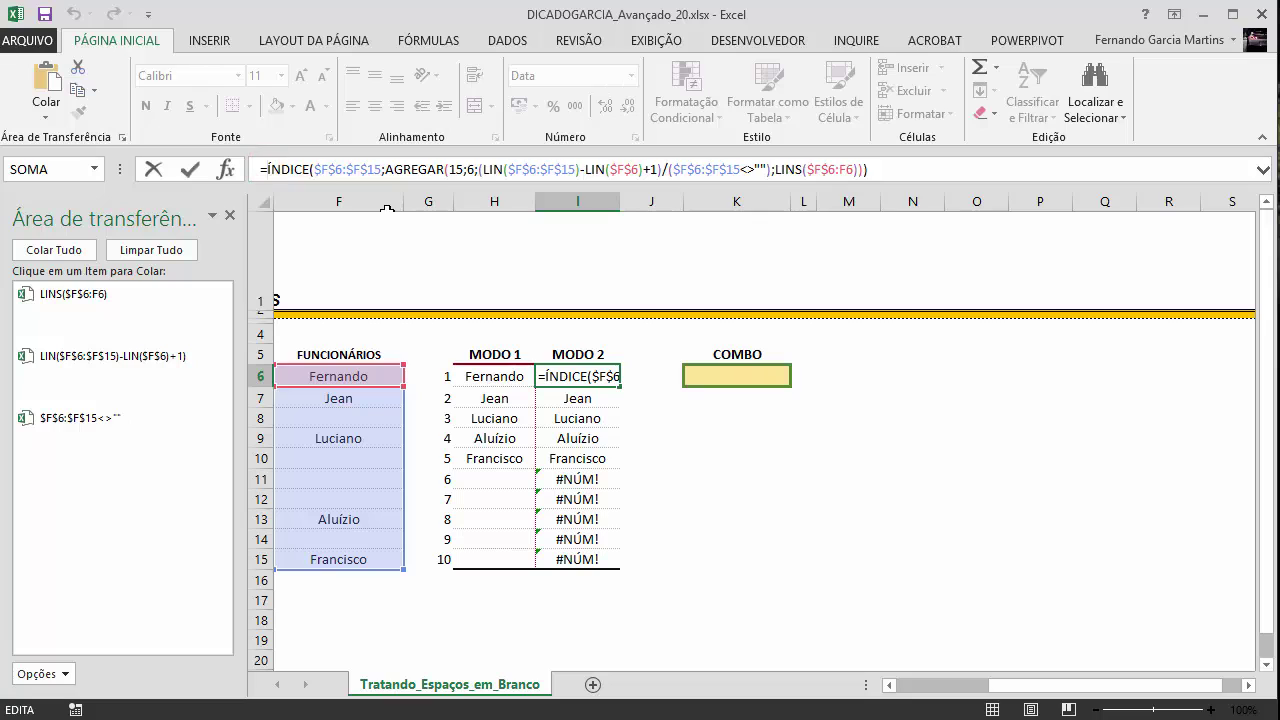
{"action": "type", "text": "seerro"}
{"action": "key", "text": "Tab"}
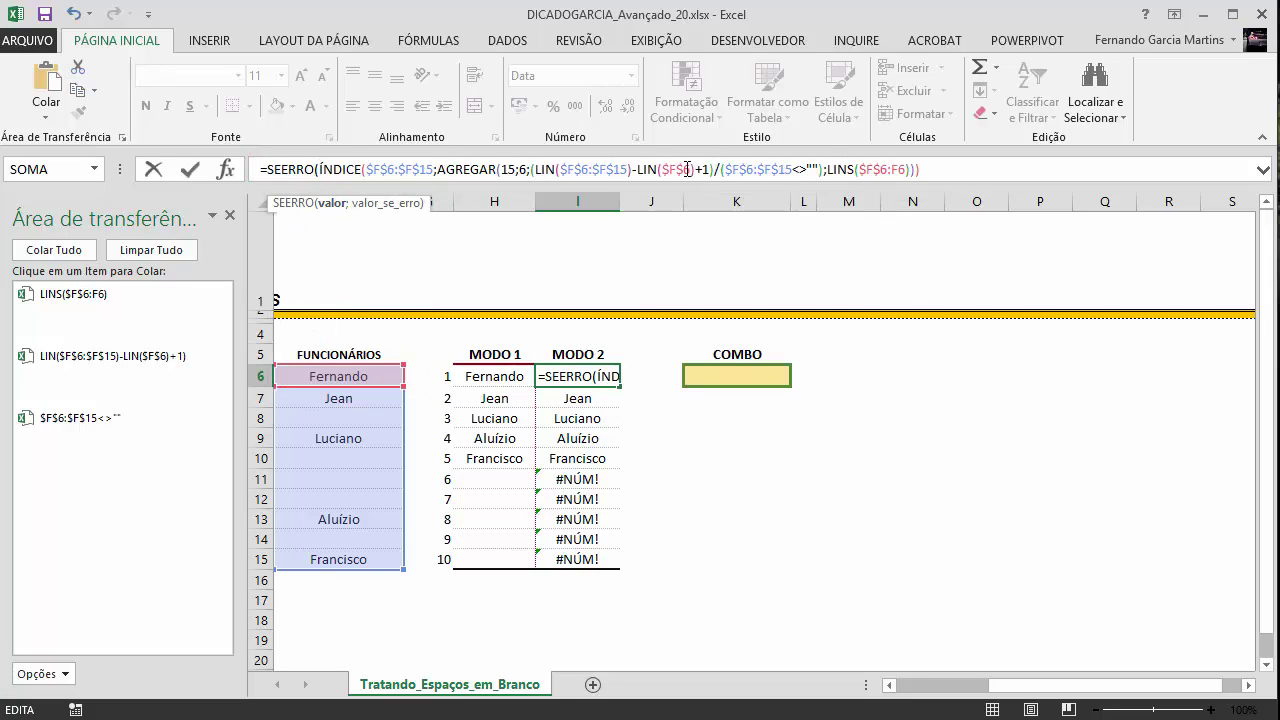
{"action": "left_click", "coordinate": [972, 169]}
{"action": "type", "text": ");"}
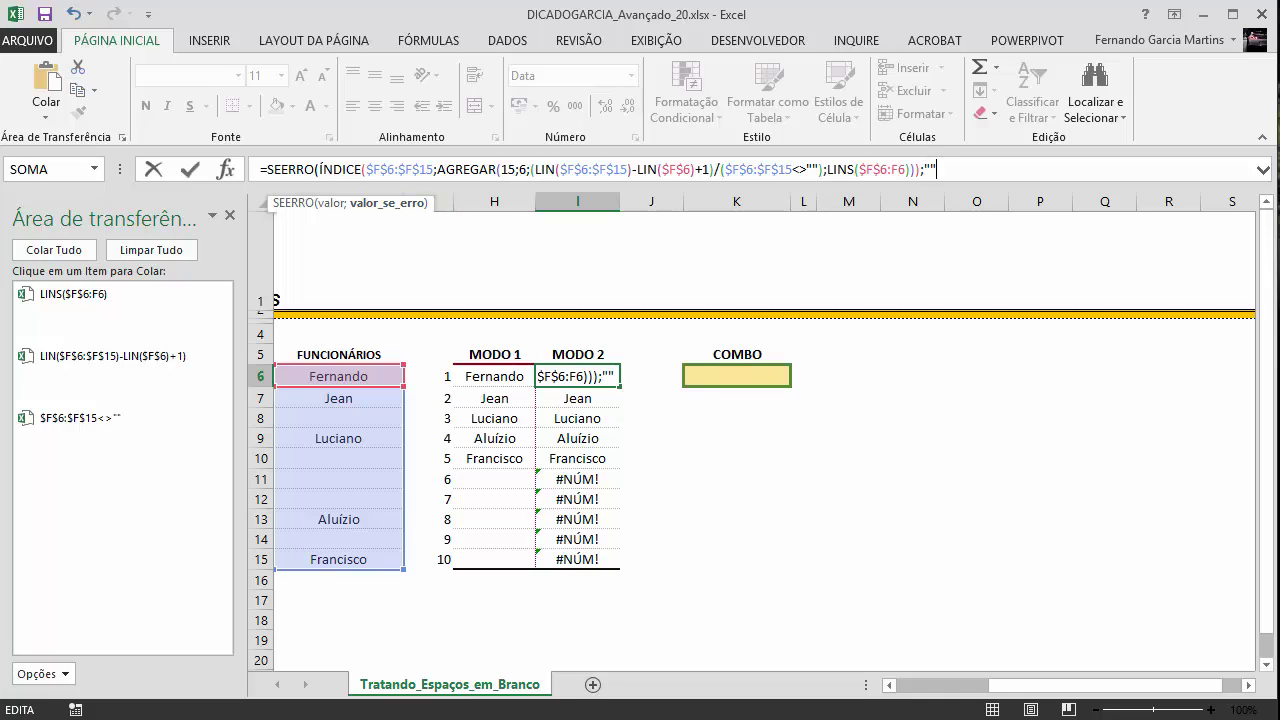
{"action": "type", "text": "\"\")"}
{"action": "key", "text": "Return"}
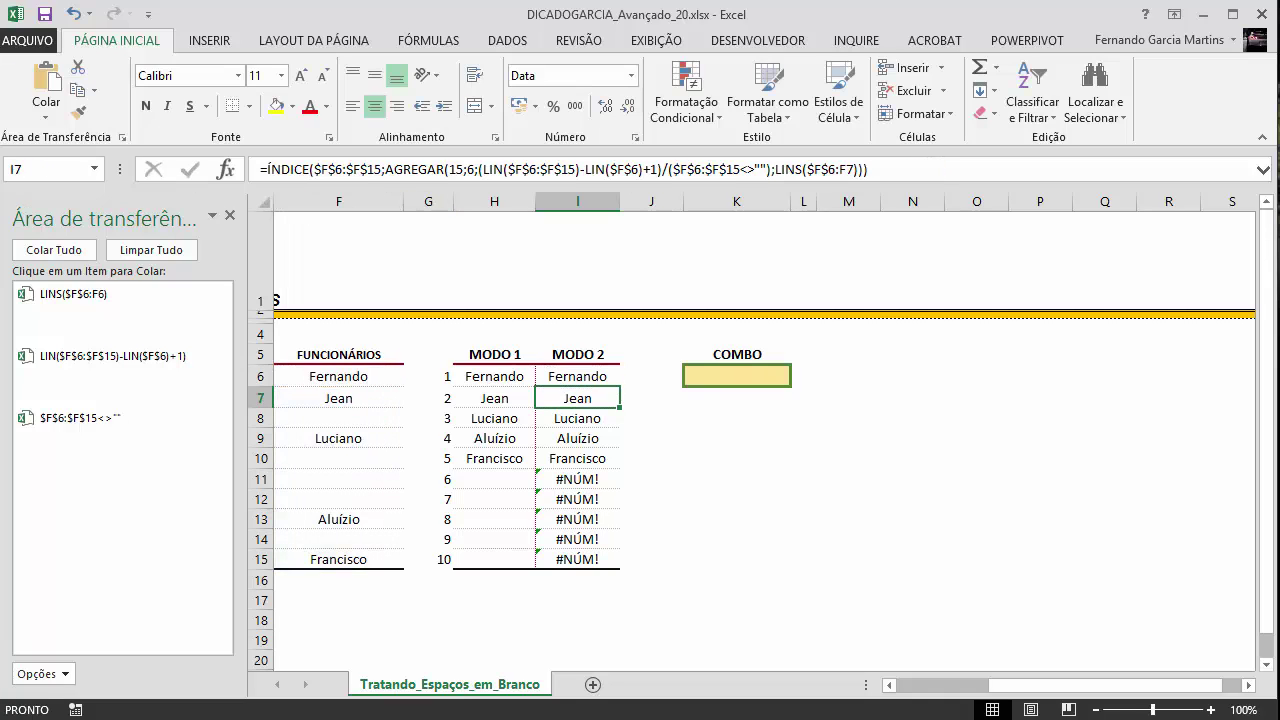
- Fill the SEERRO formula from I6 down to I15 without copying the formatting
{"action": "left_click", "coordinate": [585, 376]}
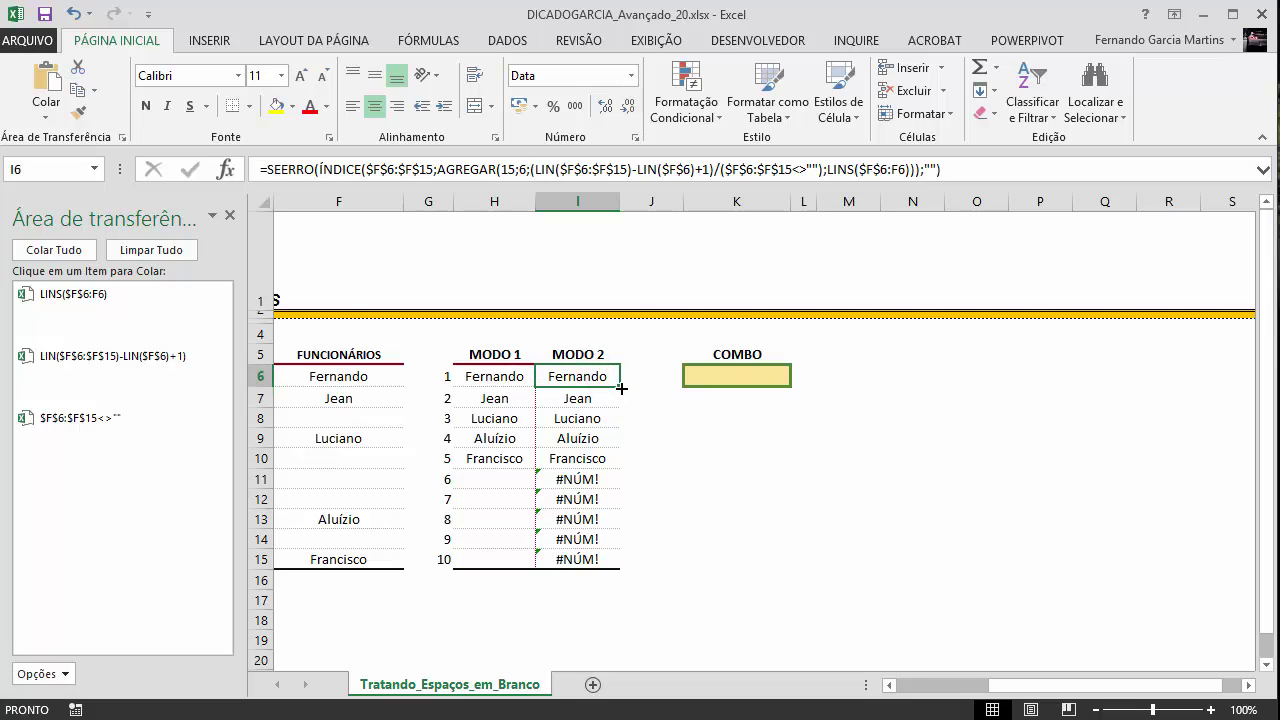
{"action": "left_click_drag", "start_coordinate": [620, 387], "coordinate": [618, 572]}
{"action": "left_click", "coordinate": [632, 594]}
{"action": "left_click", "coordinate": [700, 660]}
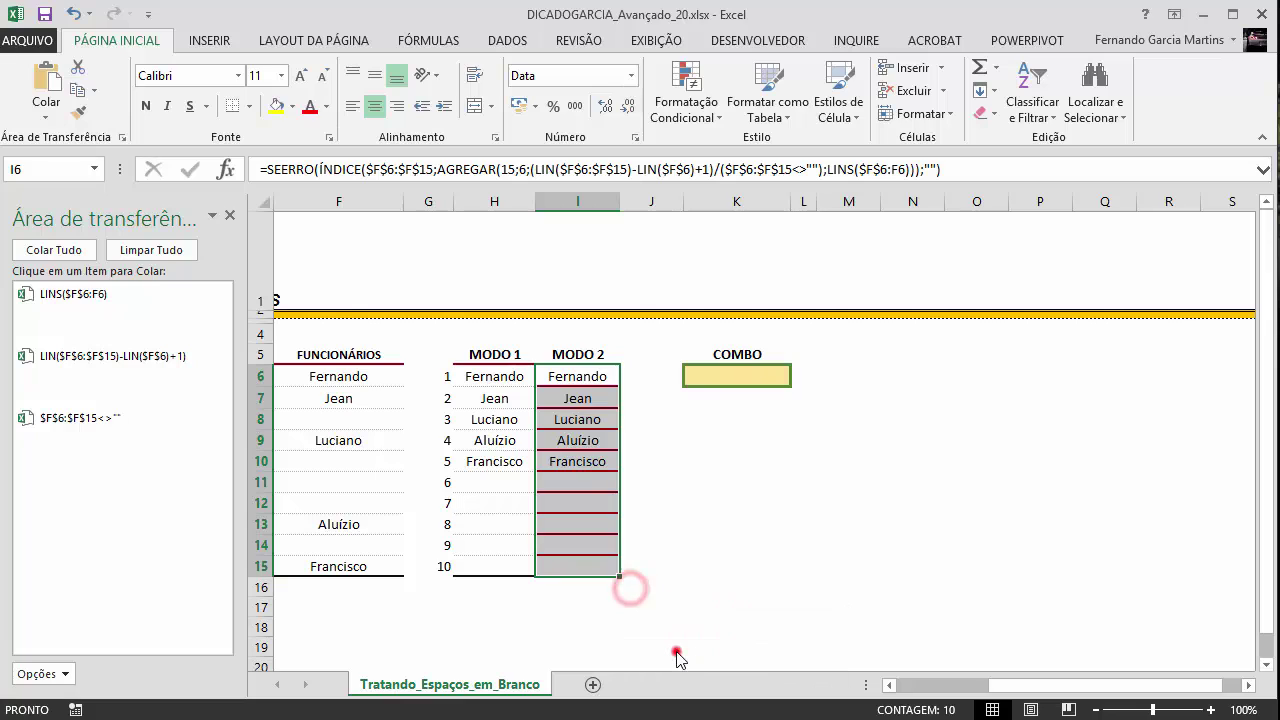
{"action": "left_click", "coordinate": [713, 527]}
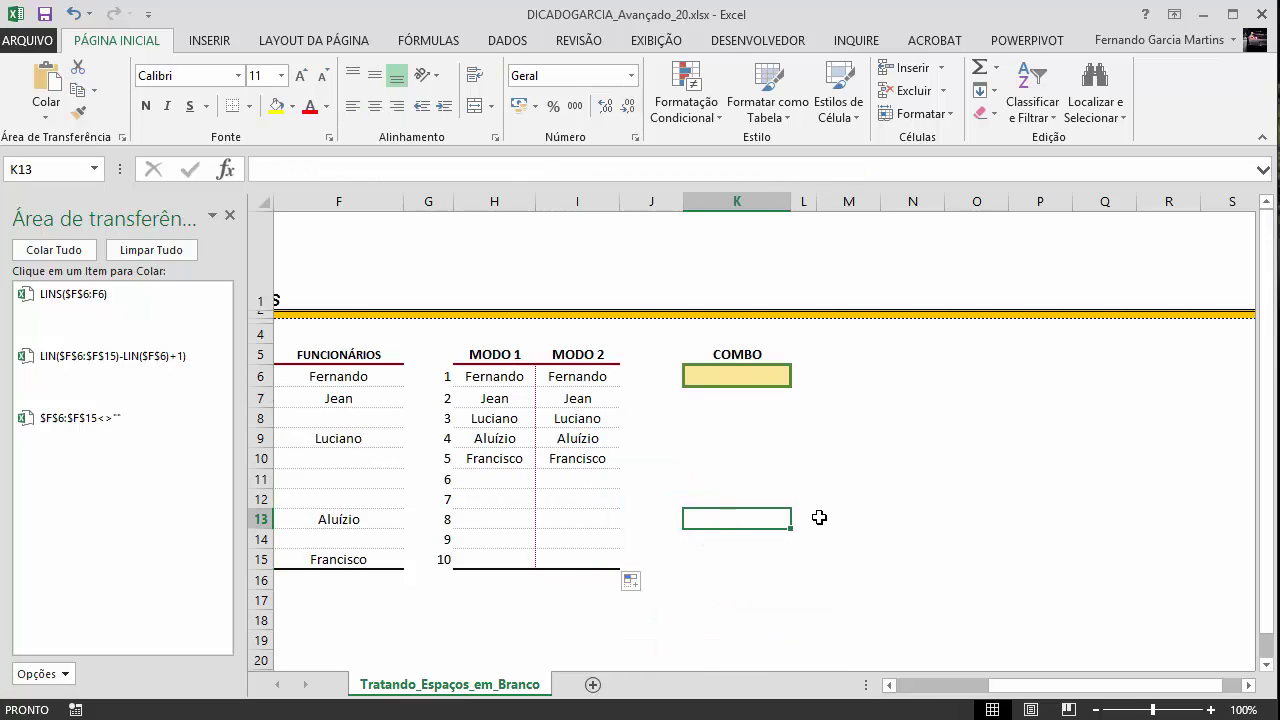
- Compare the MODO 1 array formula with the MODO 2 formula in row 8 of the list
{"action": "left_click", "coordinate": [512, 420]}
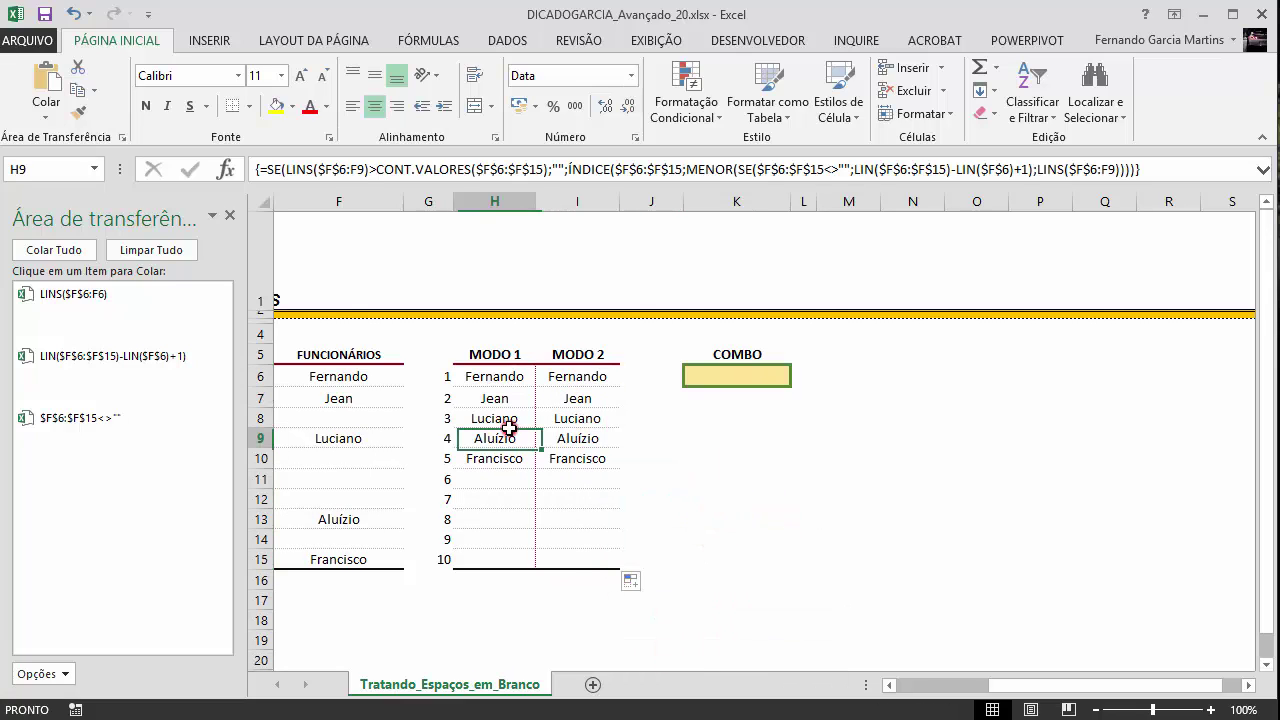
{"action": "left_click", "coordinate": [576, 418]}
{"action": "left_click", "coordinate": [497, 418]}
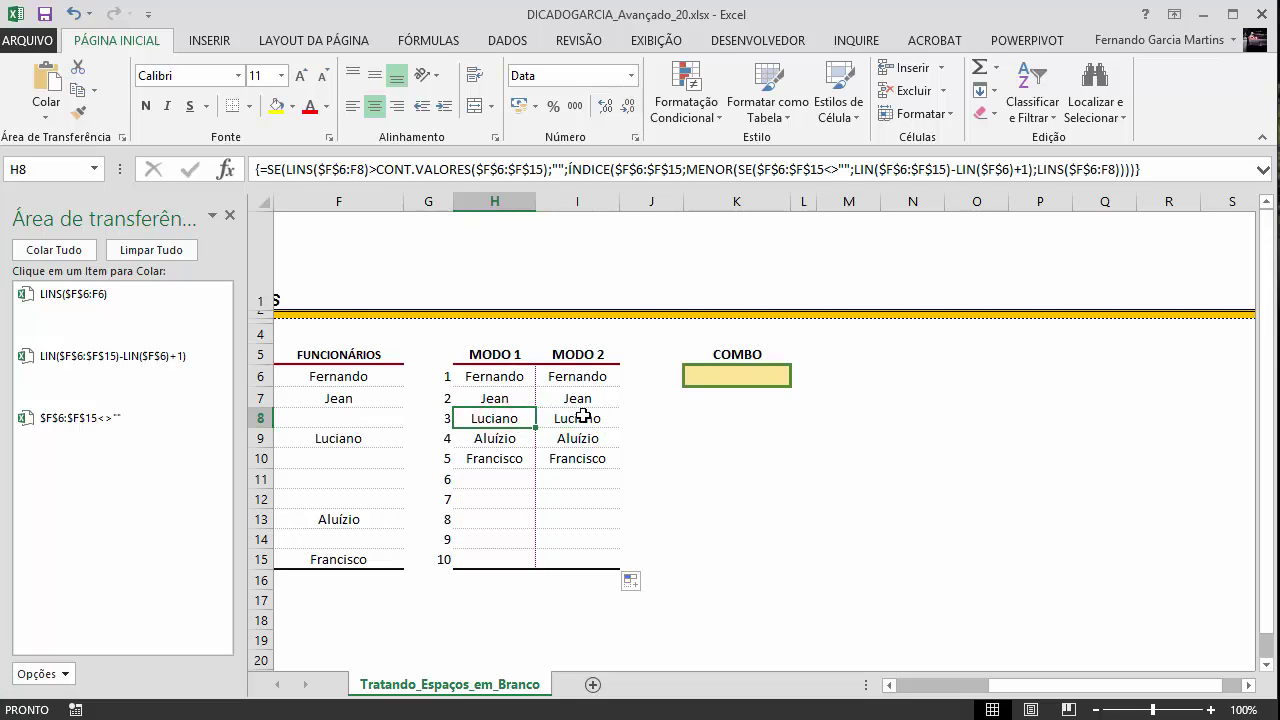
{"action": "left_click", "coordinate": [580, 418]}
{"action": "left_click", "coordinate": [497, 418]}
{"action": "left_click", "coordinate": [580, 418]}
{"action": "left_click", "coordinate": [497, 420]}
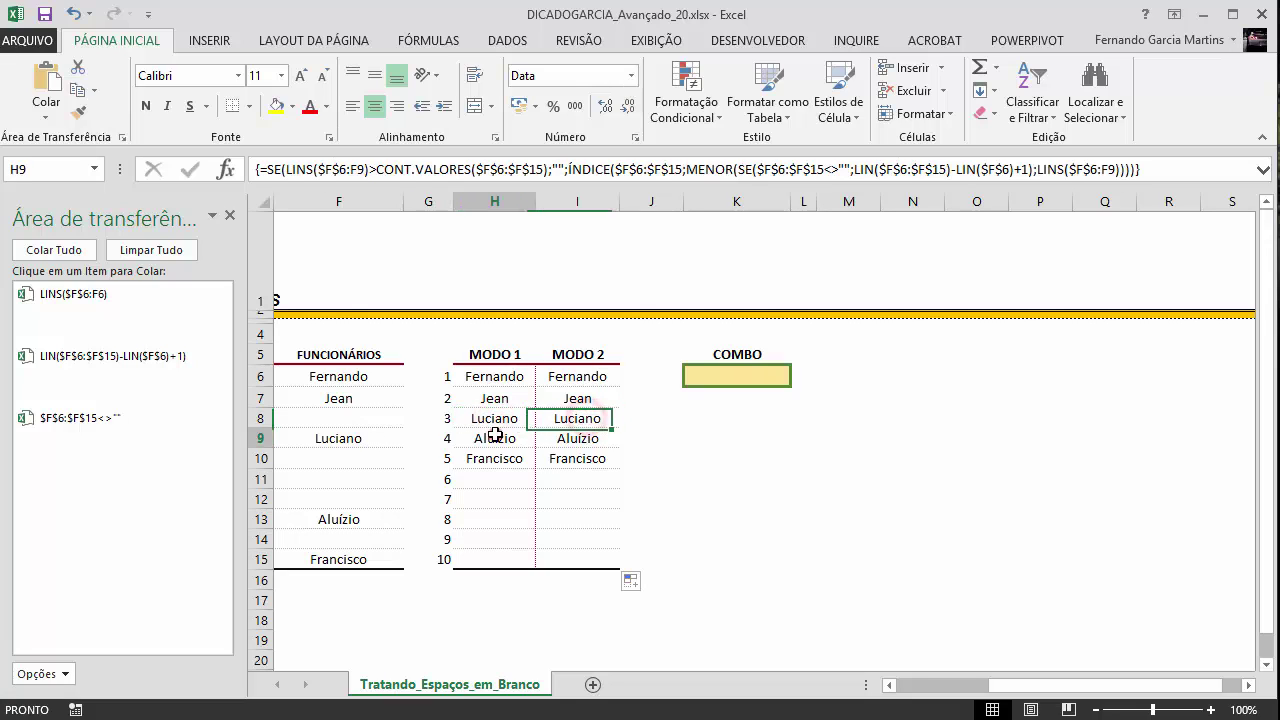
{"action": "left_click", "coordinate": [495, 438]}
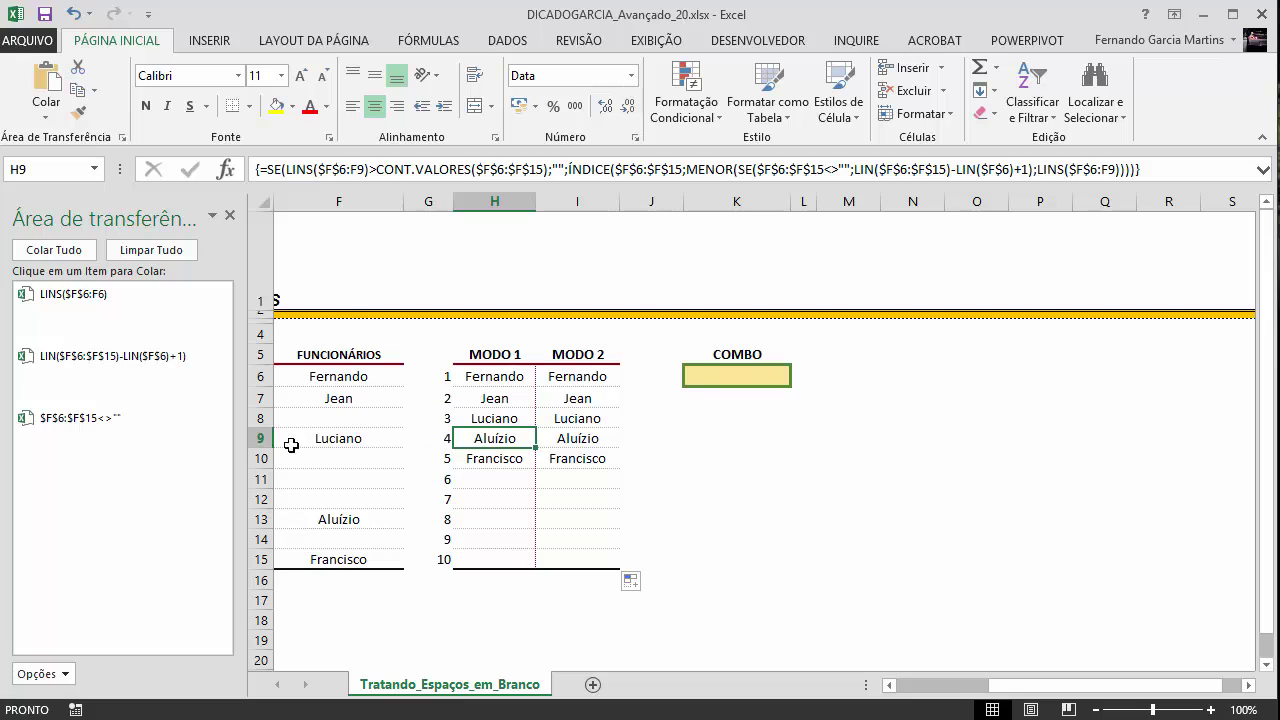
- Close the clipboard pane and review the MODO 2 and MODO 1 formulas in row 6
{"action": "left_click", "coordinate": [230, 217]}
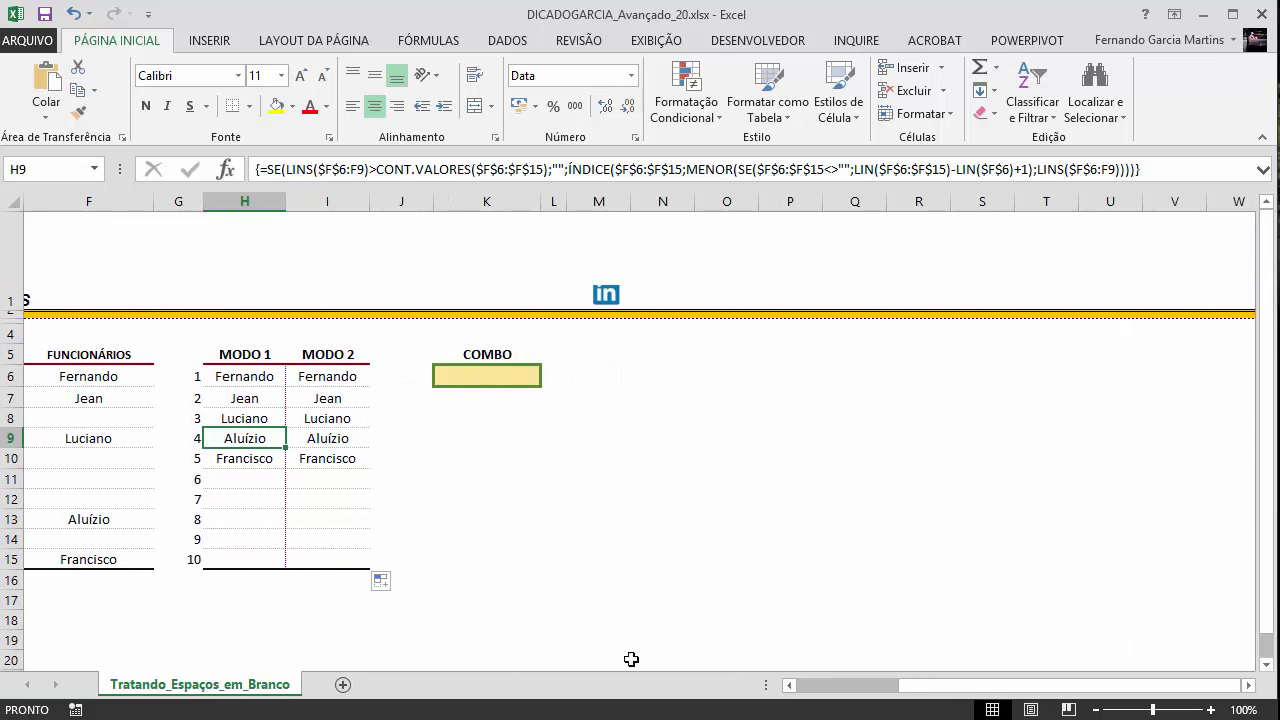
{"action": "left_click", "coordinate": [912, 686]}
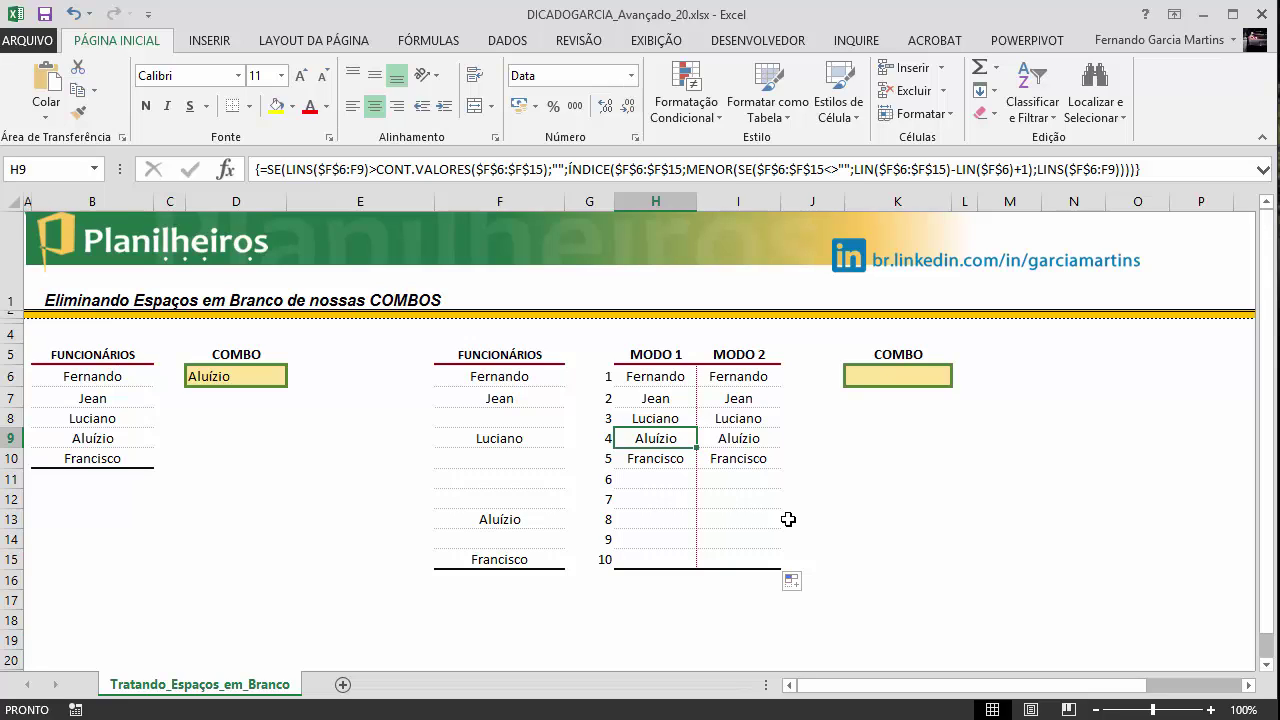
{"action": "left_click", "coordinate": [896, 378]}
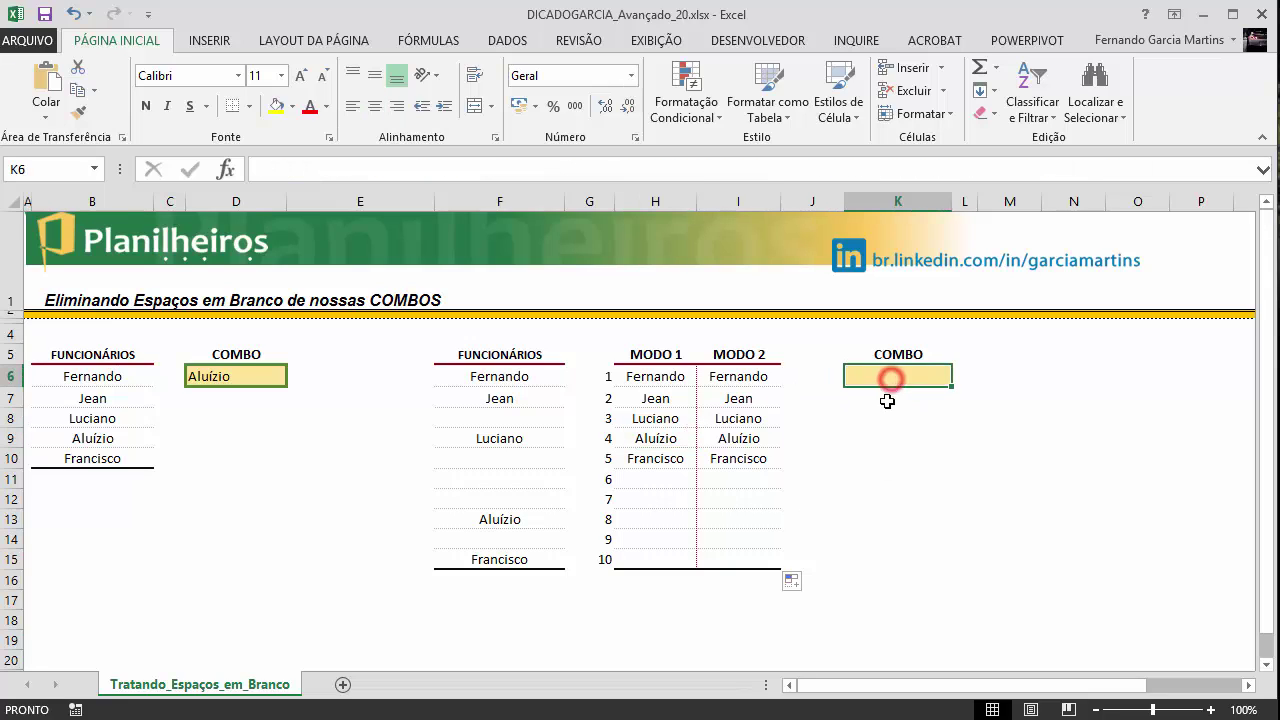
{"action": "left_click", "coordinate": [727, 378]}
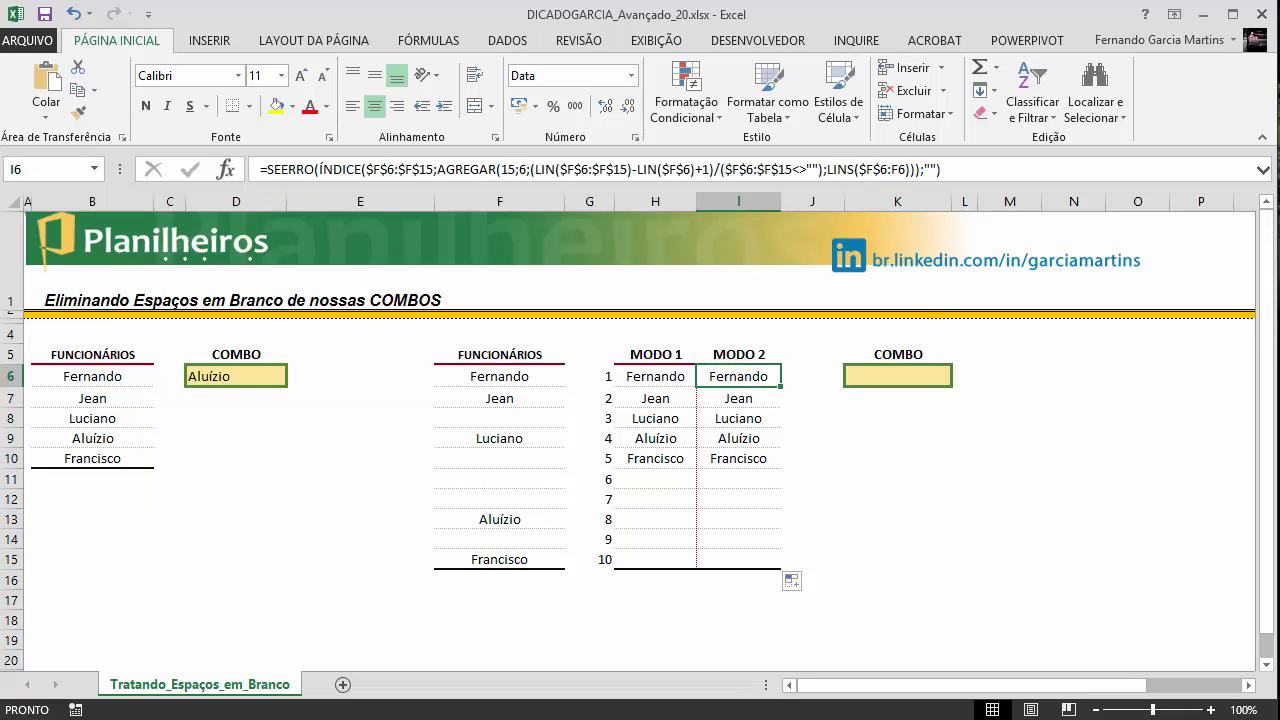
{"action": "left_click", "coordinate": [680, 372]}
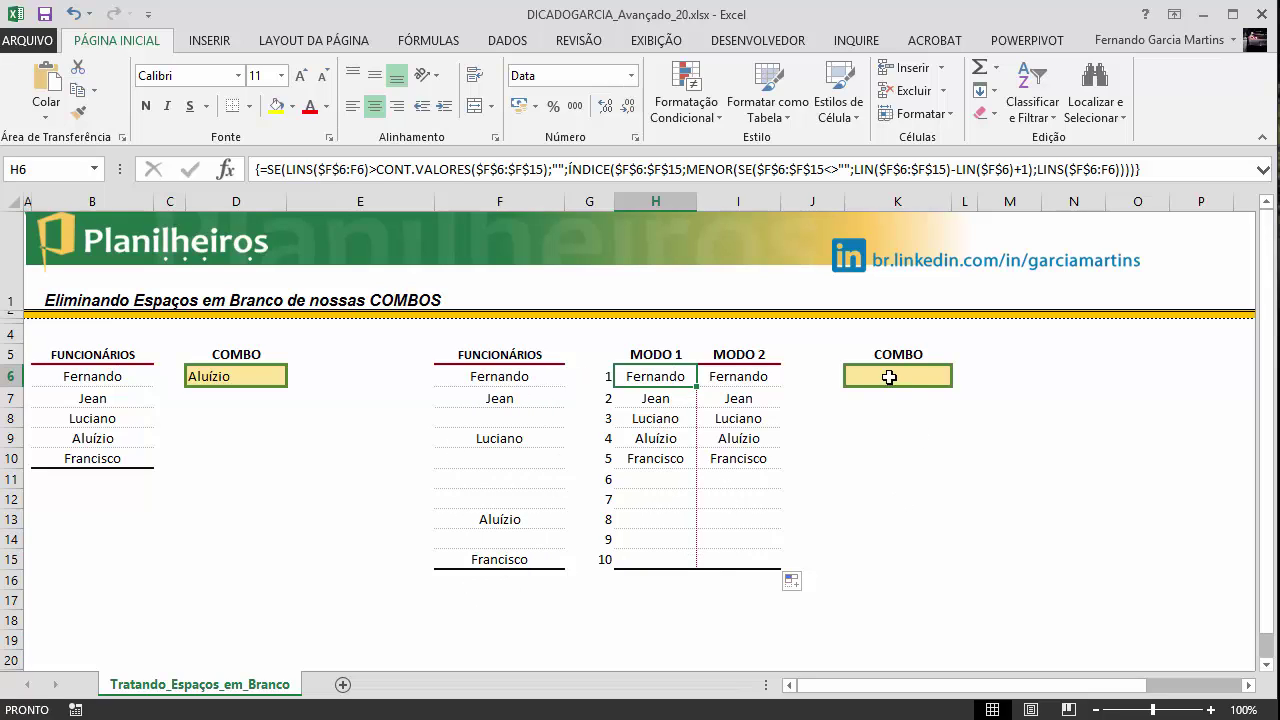
- Test the existing combo in D6 by choosing the second employee and then the fourth one again
{"action": "left_click", "coordinate": [250, 375]}
{"action": "left_click", "coordinate": [295, 376]}
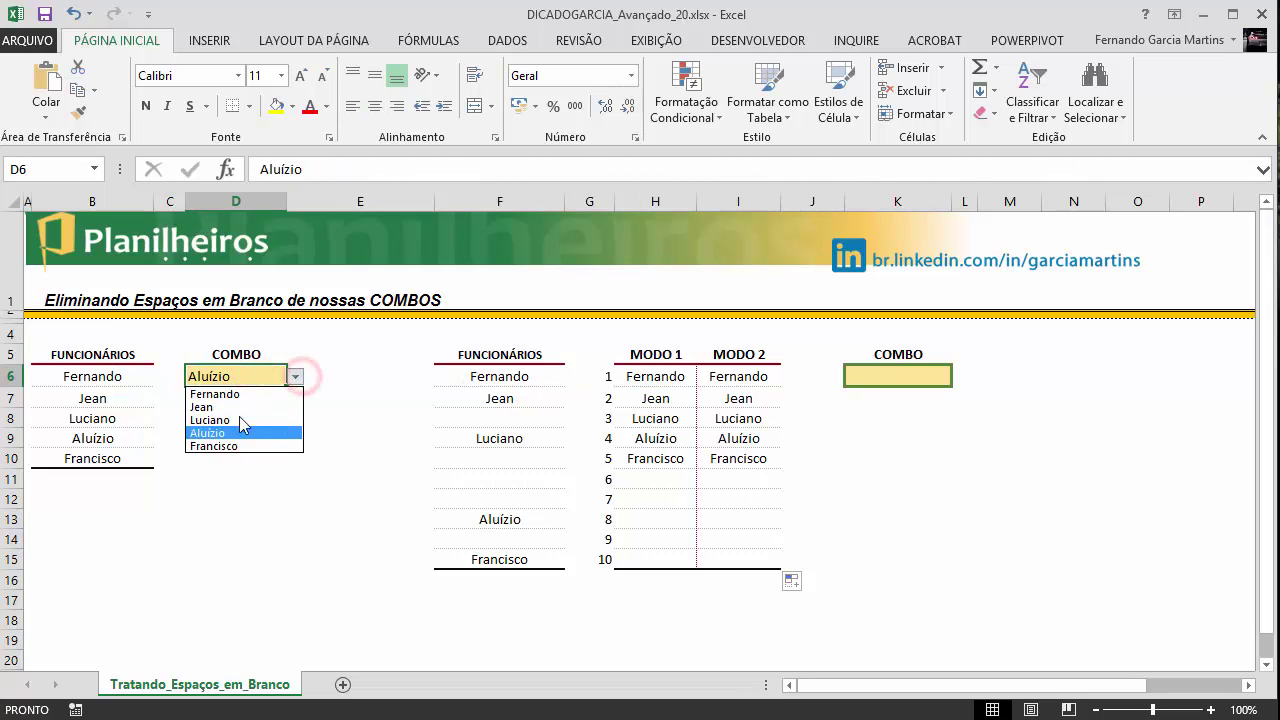
{"action": "left_click", "coordinate": [241, 407]}
{"action": "left_click", "coordinate": [295, 376]}
{"action": "left_click", "coordinate": [248, 433]}
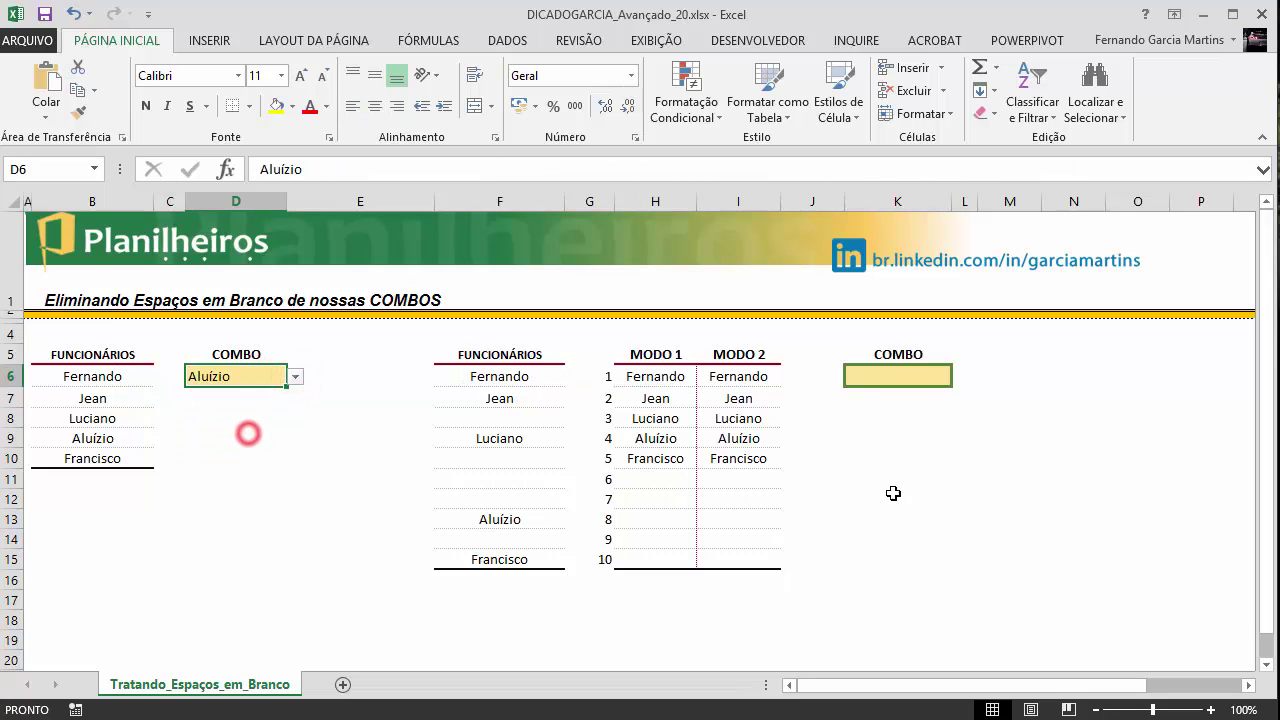
{"action": "left_click", "coordinate": [894, 479]}
{"action": "left_click", "coordinate": [900, 373]}
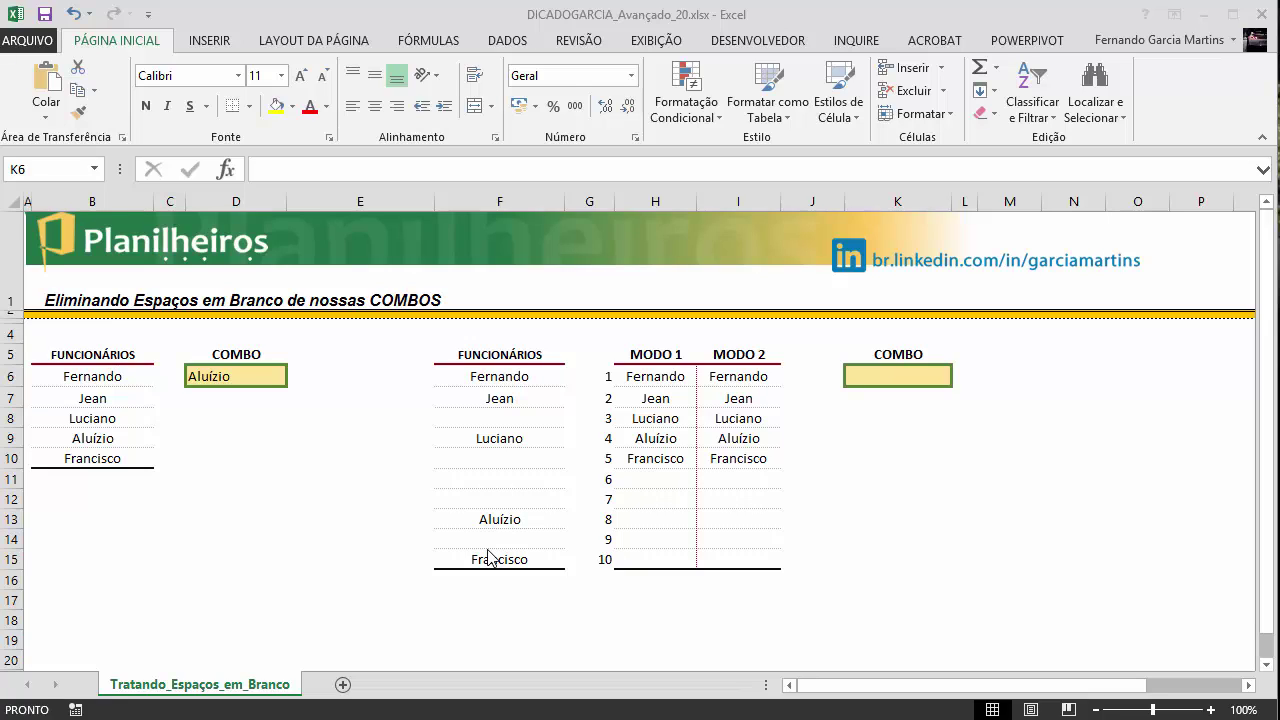
{"action": "key", "text": "alt+Tab"}
{"action": "key", "text": "Down"}
{"action": "key", "text": "Down"}
{"action": "key", "text": "Down"}
{"action": "key", "text": "Down"}
{"action": "key", "text": "Down"}
{"action": "key", "text": "Down"}
{"action": "key", "text": "Down"}
{"action": "key", "text": "Down"}
{"action": "key", "text": "Down"}
{"action": "key", "text": "Down"}
{"action": "key", "text": "Down"}
{"action": "key", "text": "Left"}
{"action": "key", "text": "Left"}
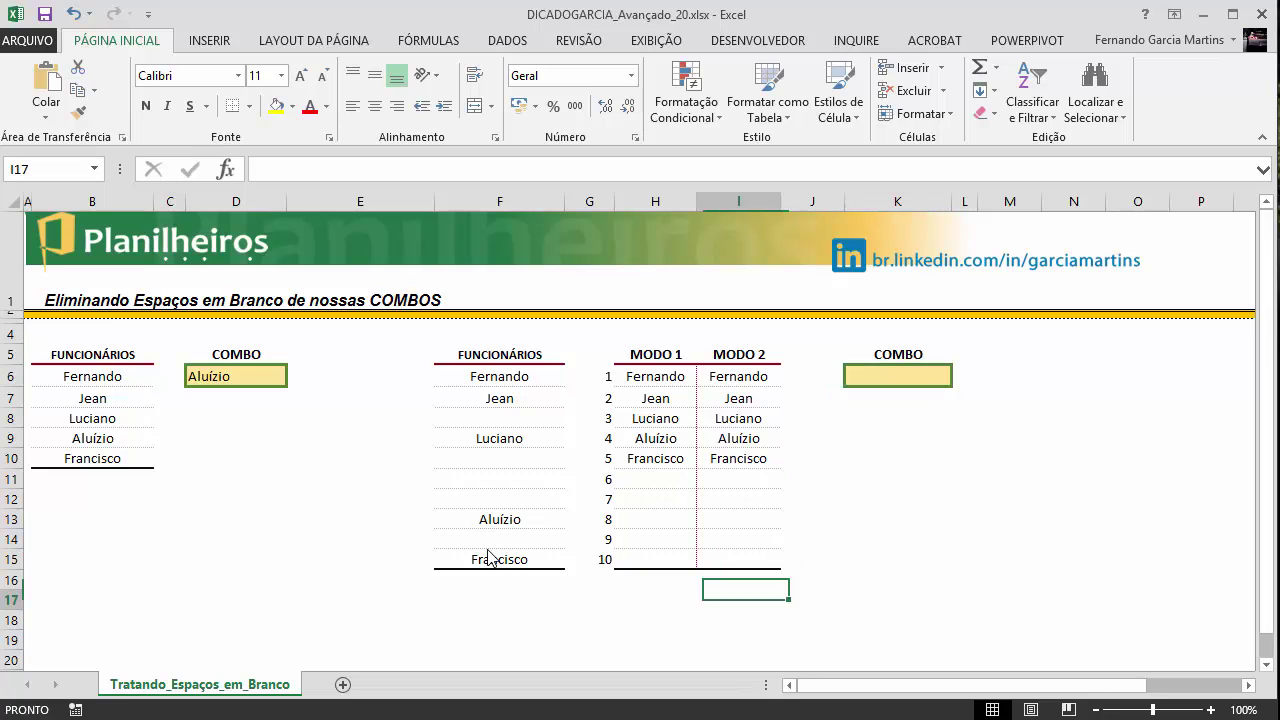
{"action": "key", "text": "Right"}
{"action": "key", "text": "Up"}
{"action": "key", "text": "Down"}
{"action": "key", "text": "Left"}
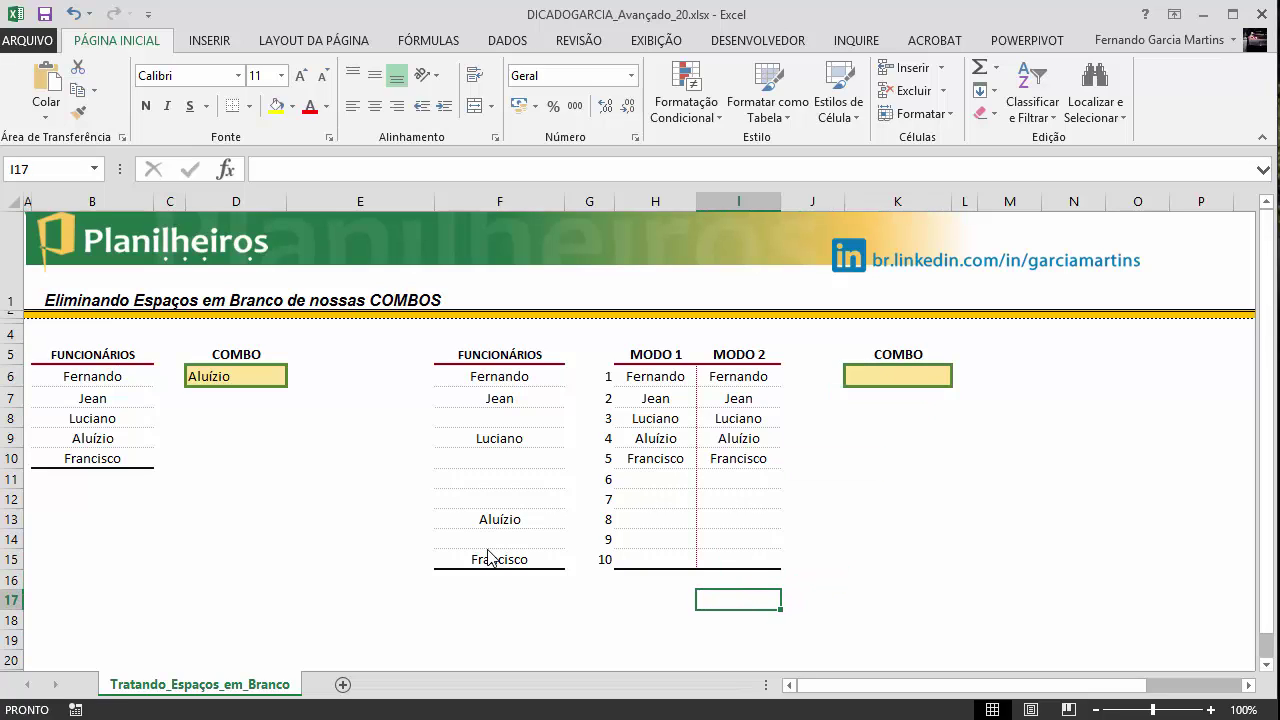
- Start a formula in K10 that references I6, the first cell of the MODO 2 list
{"action": "key", "text": "Up"}
{"action": "key", "text": "Up"}
{"action": "key", "text": "Up"}
{"action": "key", "text": "Up"}
{"action": "key", "text": "Up"}
{"action": "key", "text": "Up"}
{"action": "key", "text": "Up"}
{"action": "key", "text": "Right"}
{"action": "key", "text": "Right"}
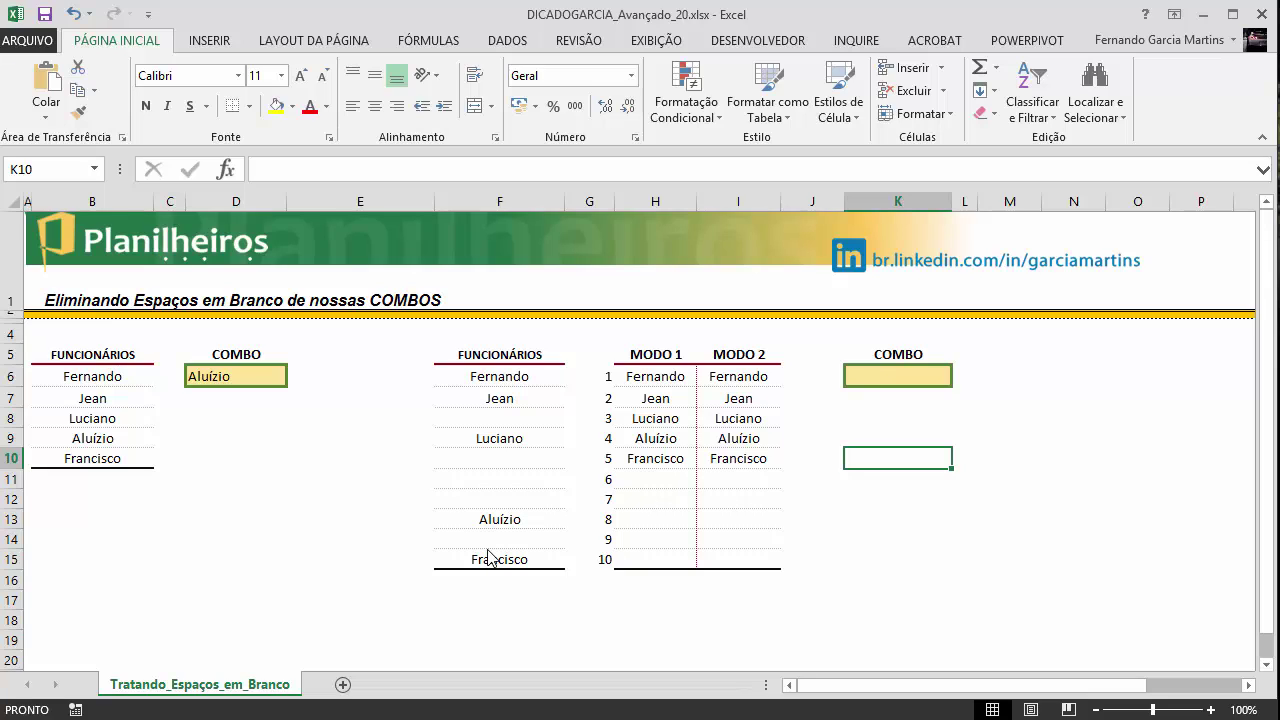
{"action": "type", "text": "="}
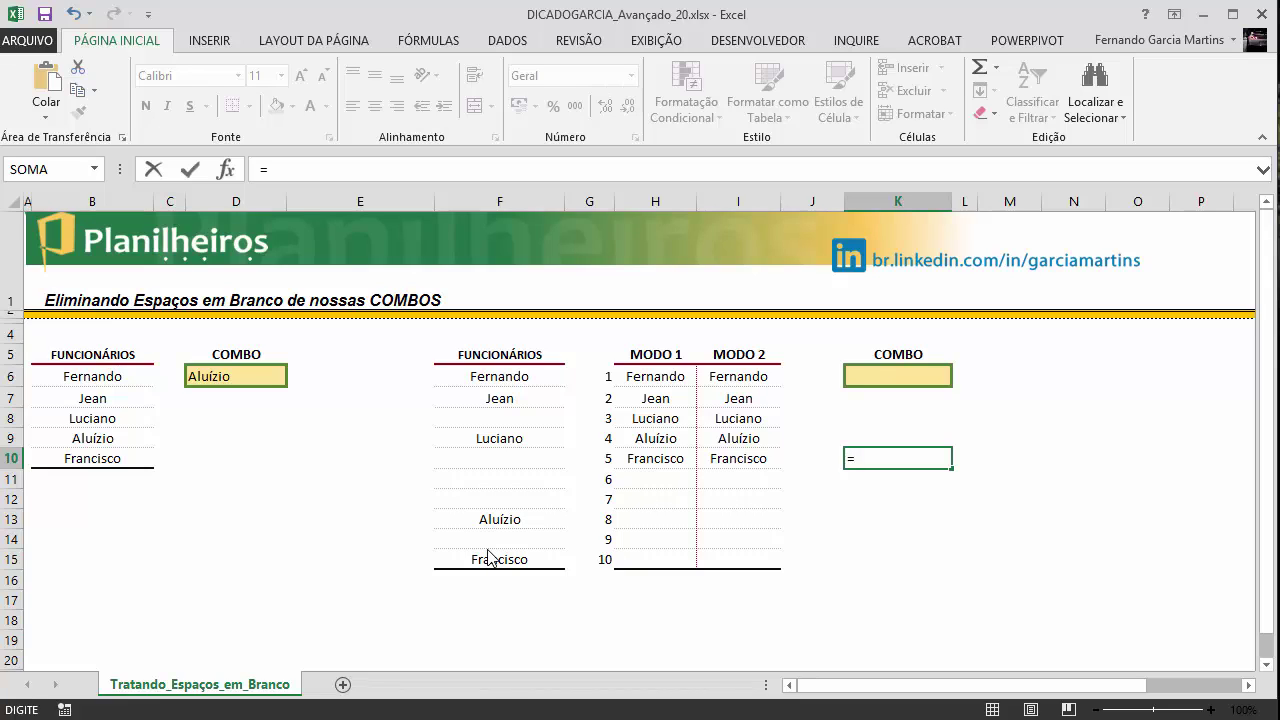
{"action": "key", "text": "Up"}
{"action": "key", "text": "Up"}
{"action": "key", "text": "Up"}
{"action": "key", "text": "Up"}
{"action": "key", "text": "Left"}
{"action": "key", "text": "Left"}
{"action": "key", "text": "Left"}
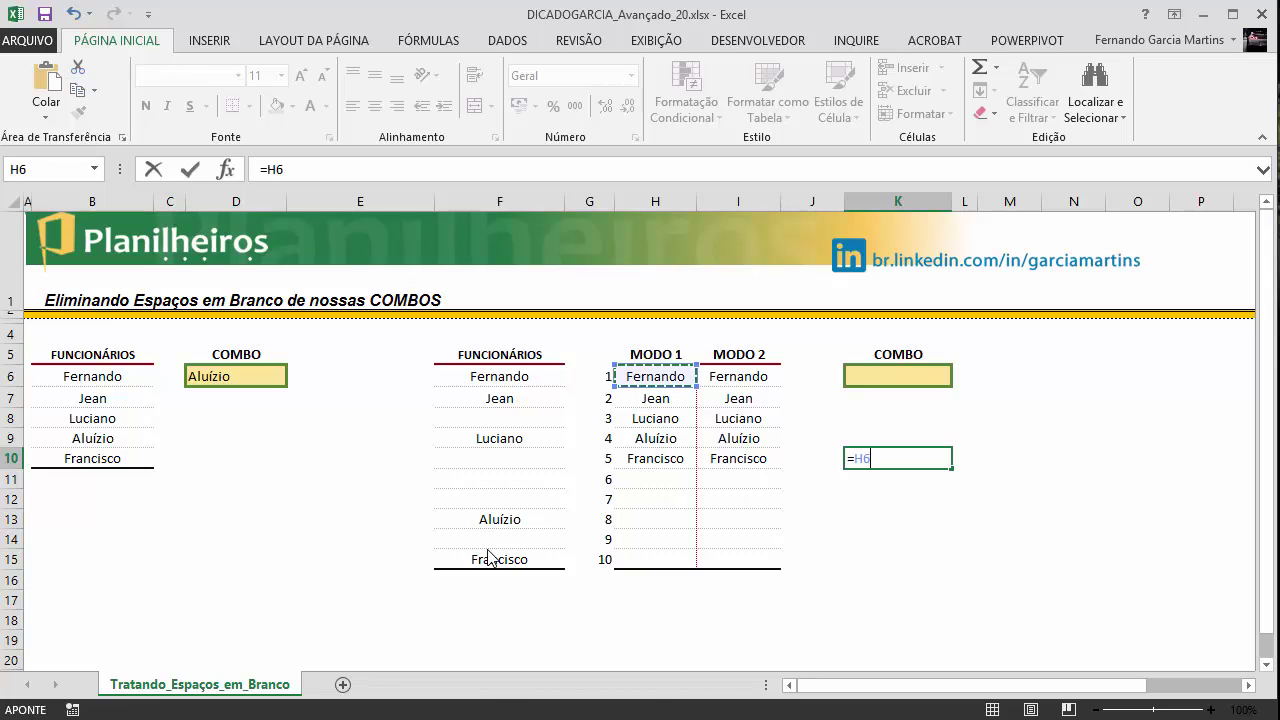
{"action": "key", "text": "Right"}
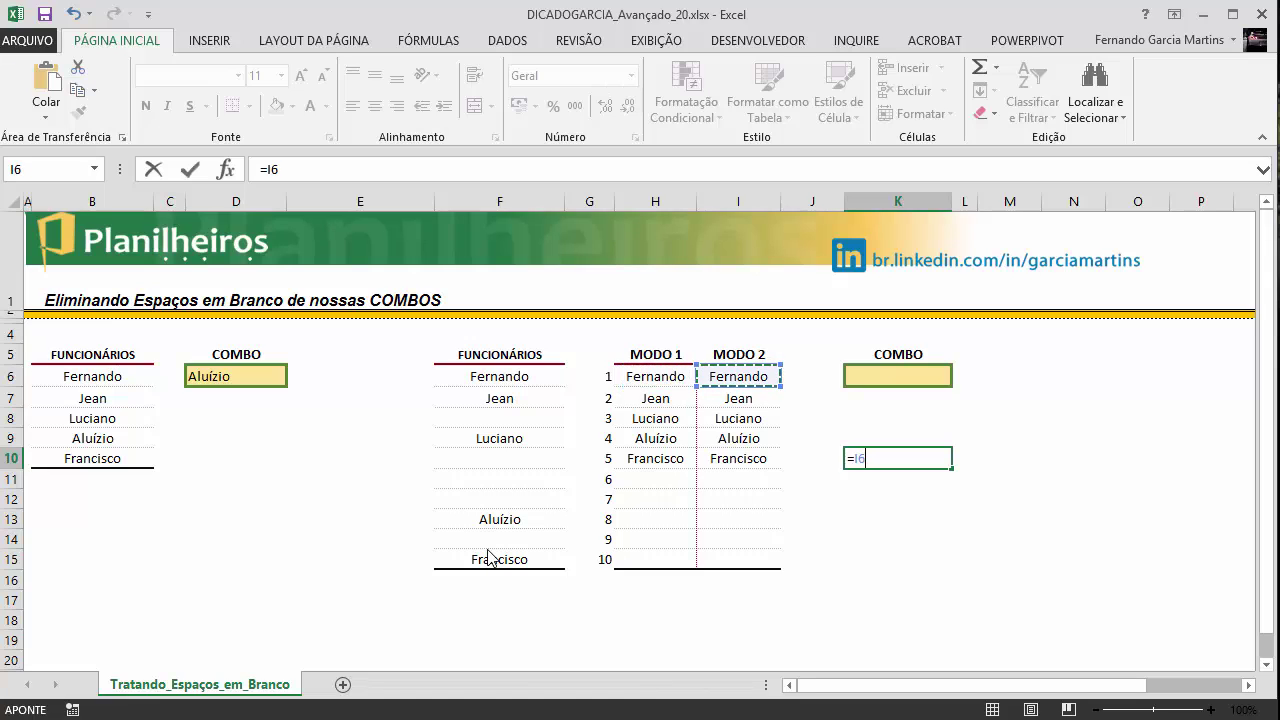
- Make the K10 reference absolute as $I$6, add the range operator and open an ÍNDICE function after it
{"action": "key", "text": "F4"}
{"action": "key", "text": "F8"}
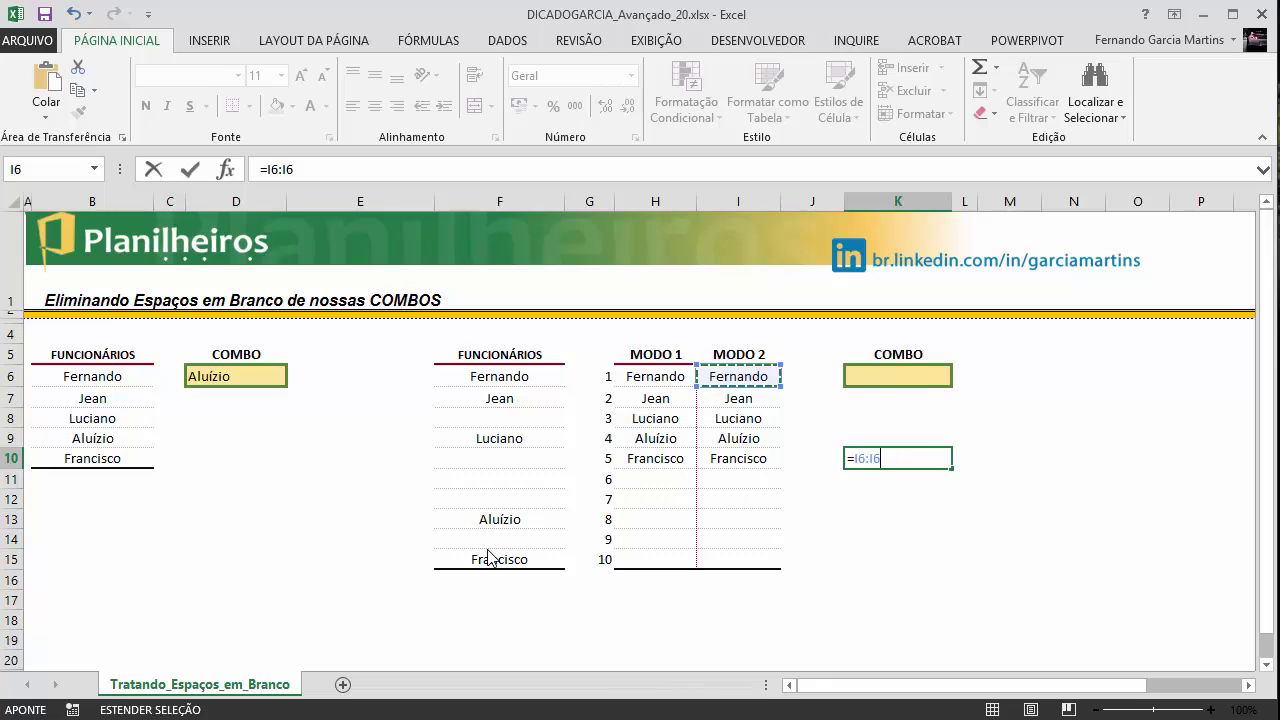
{"action": "type", "text": ":"}
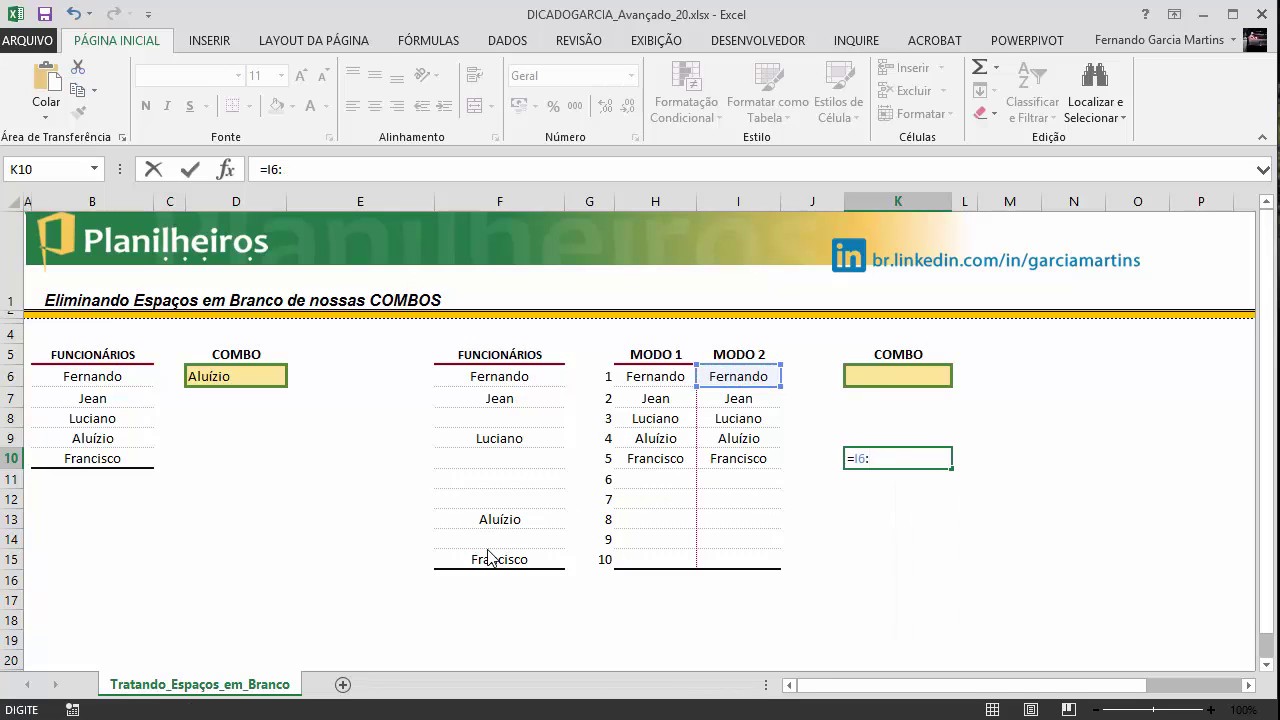
{"action": "key", "text": "F4"}
{"action": "type", "text": "índi"}
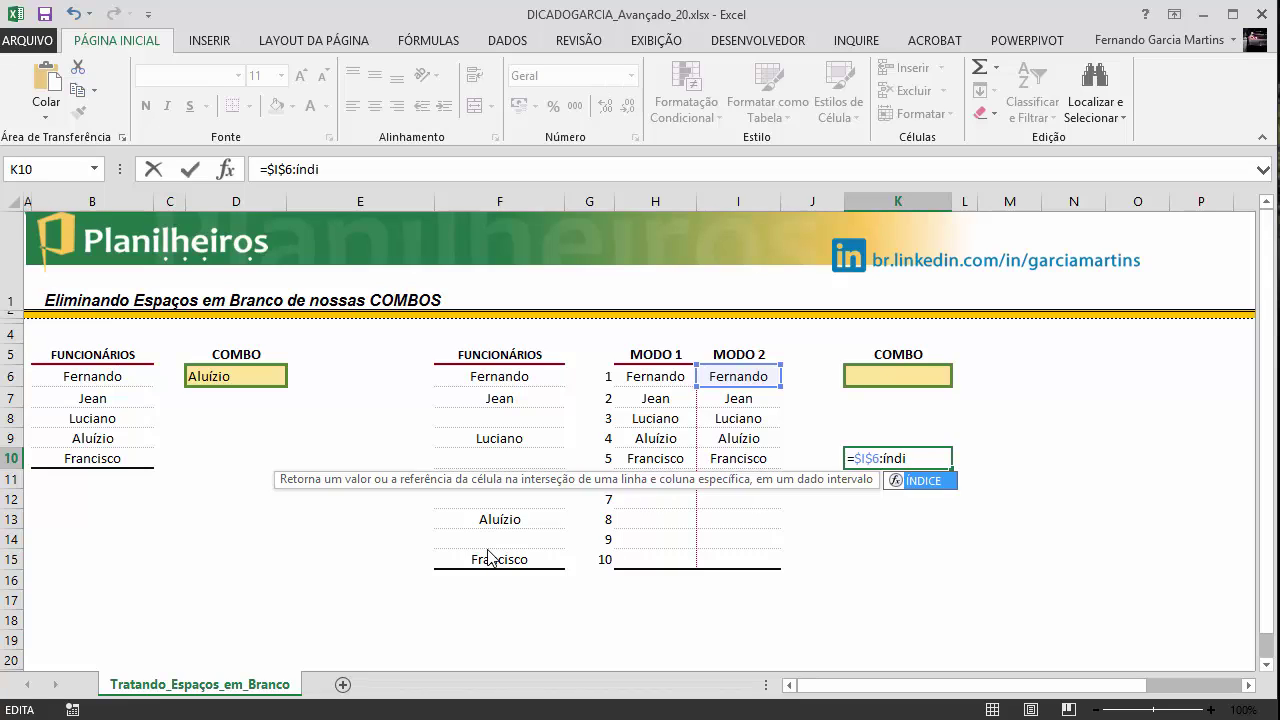
{"action": "key", "text": "Tab"}
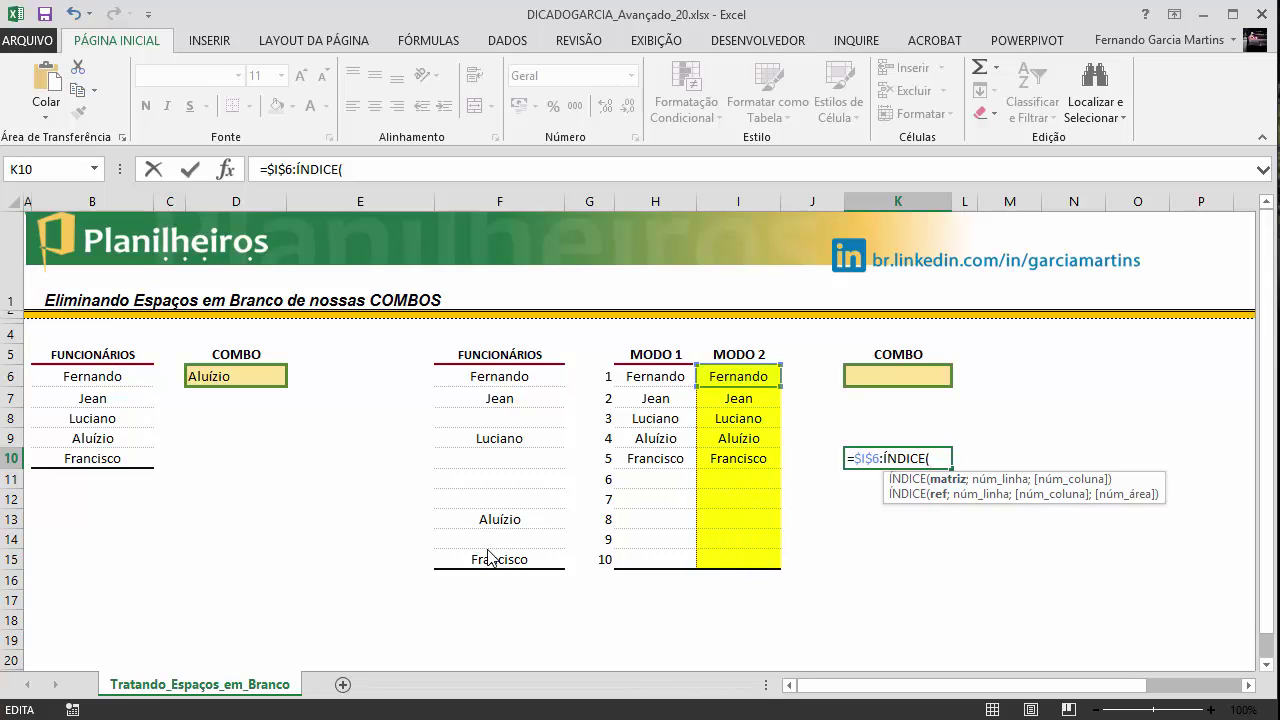
- Set the ÍNDICE array in K10 to the absolute MODO 2 range $I$6:$I$15 and proceed to the row-number argument
{"action": "key", "text": "shift+Down"}
{"action": "key", "text": "shift+Down"}
{"action": "key", "text": "shift+Down"}
{"action": "key", "text": "shift+Down"}
{"action": "key", "text": "shift+Down"}
{"action": "key", "text": "shift+Down"}
{"action": "key", "text": "shift+Down"}
{"action": "key", "text": "shift+Down"}
{"action": "key", "text": "shift+Down"}
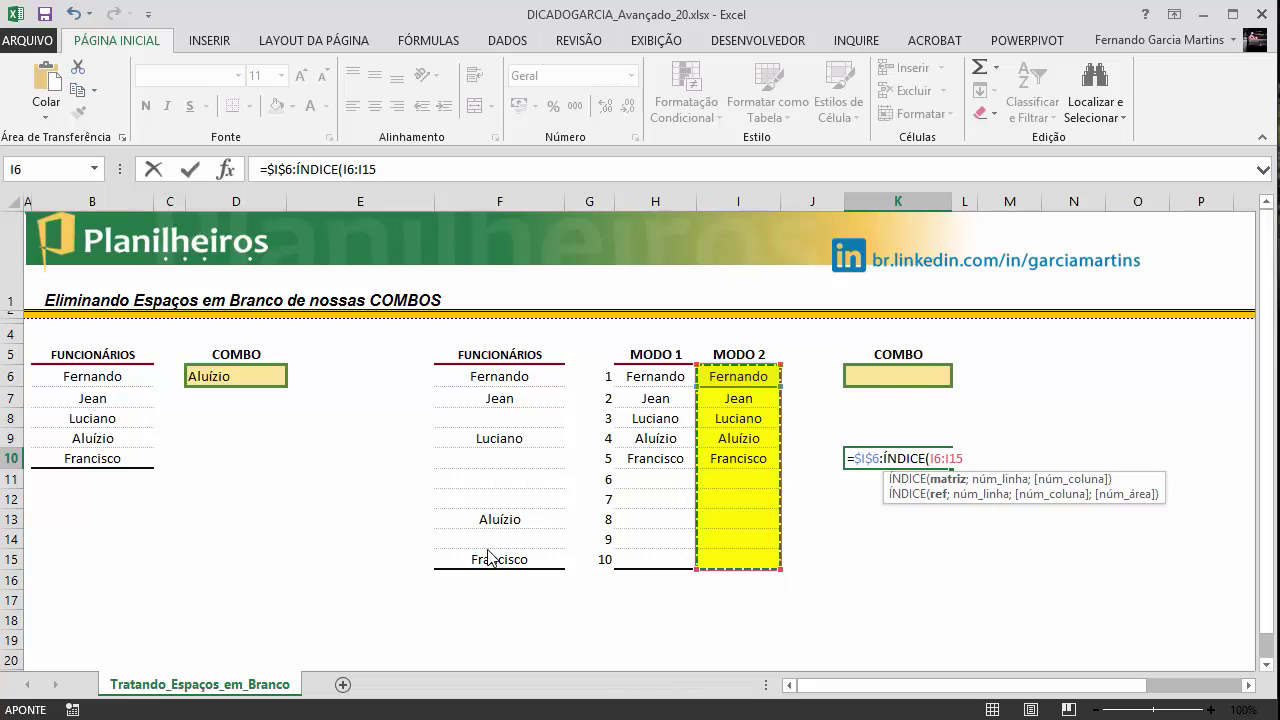
{"action": "key", "text": "F4"}
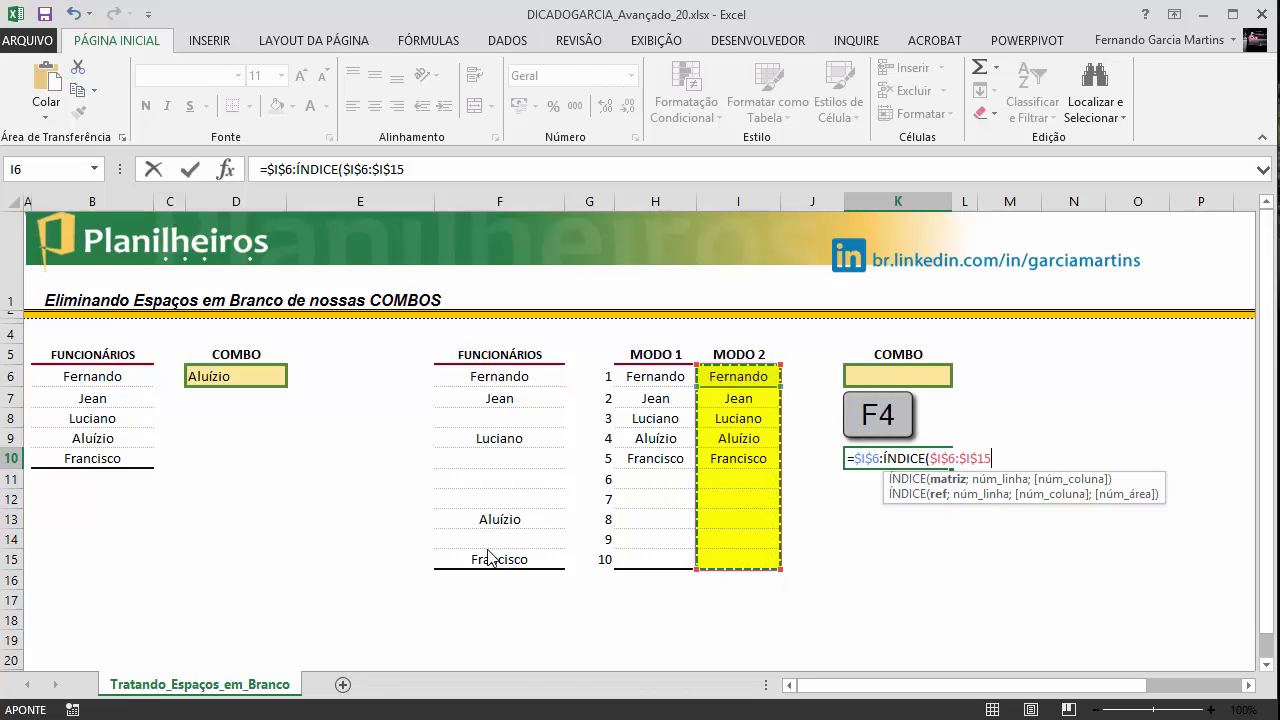
{"action": "type", "text": ";"}
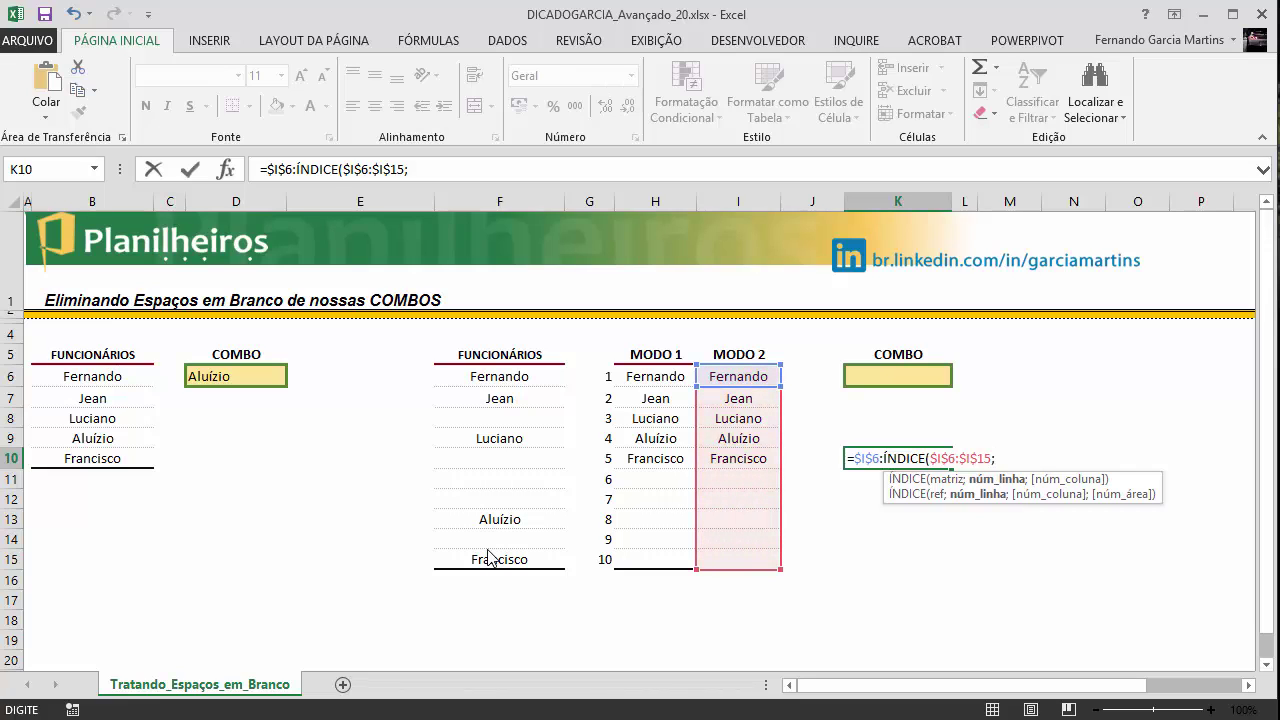
- Try CONT.VALORES($I$6:$I$15) as the row number of the ÍNDICE function in K10
{"action": "type", "text": "cont"}
{"action": "key", "text": "Down"}
{"action": "key", "text": "Down"}
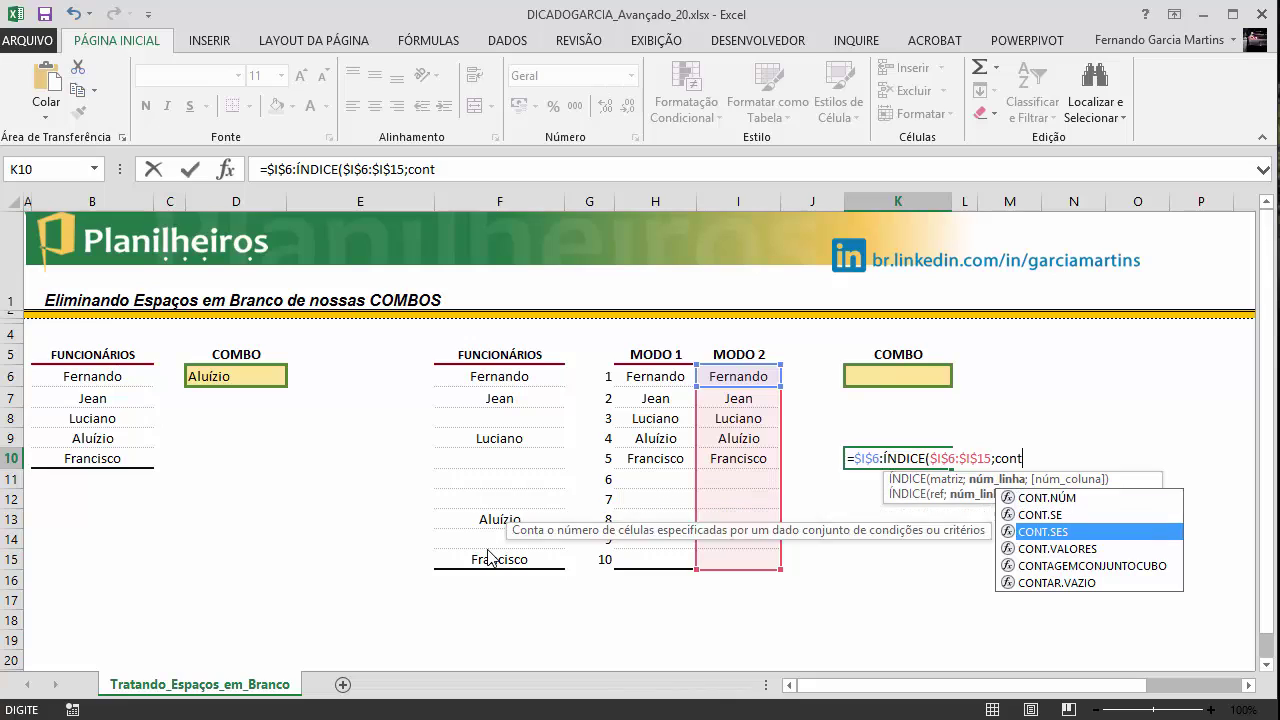
{"action": "key", "text": "Down"}
{"action": "key", "text": "Tab"}
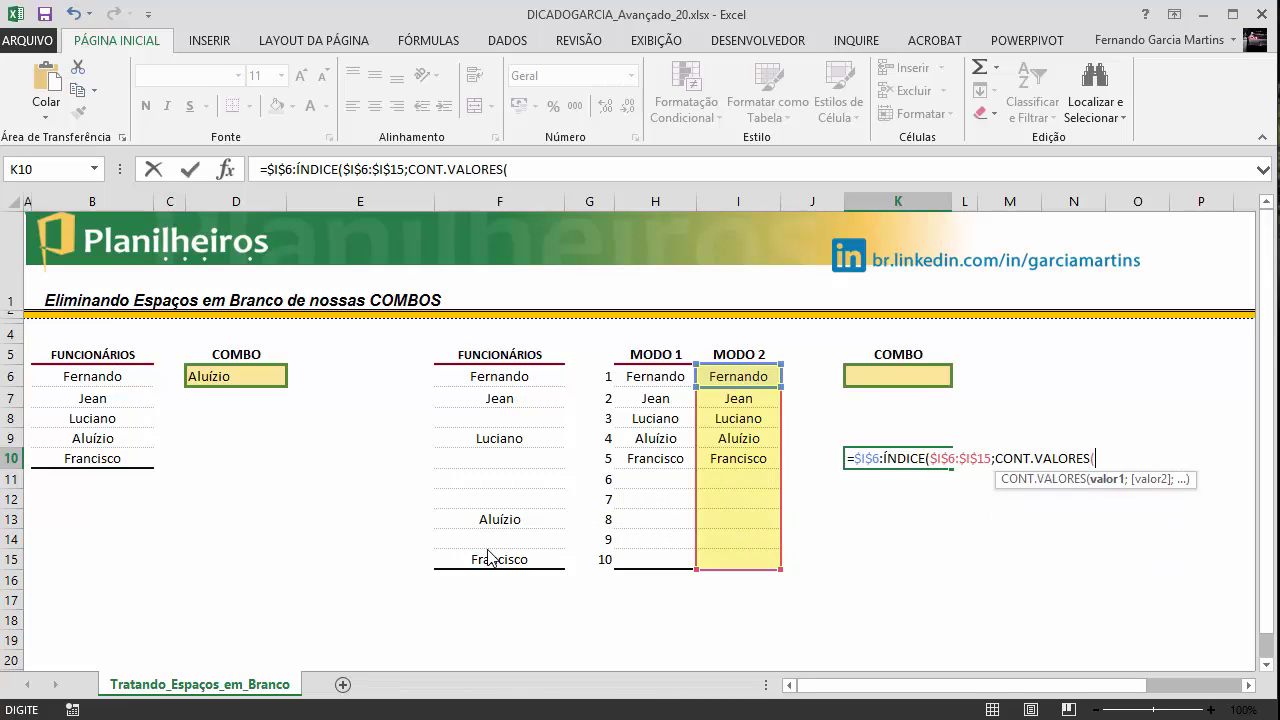
{"action": "left_click_drag", "start_coordinate": [738, 376], "coordinate": [762, 562]}
{"action": "key", "text": "F4"}
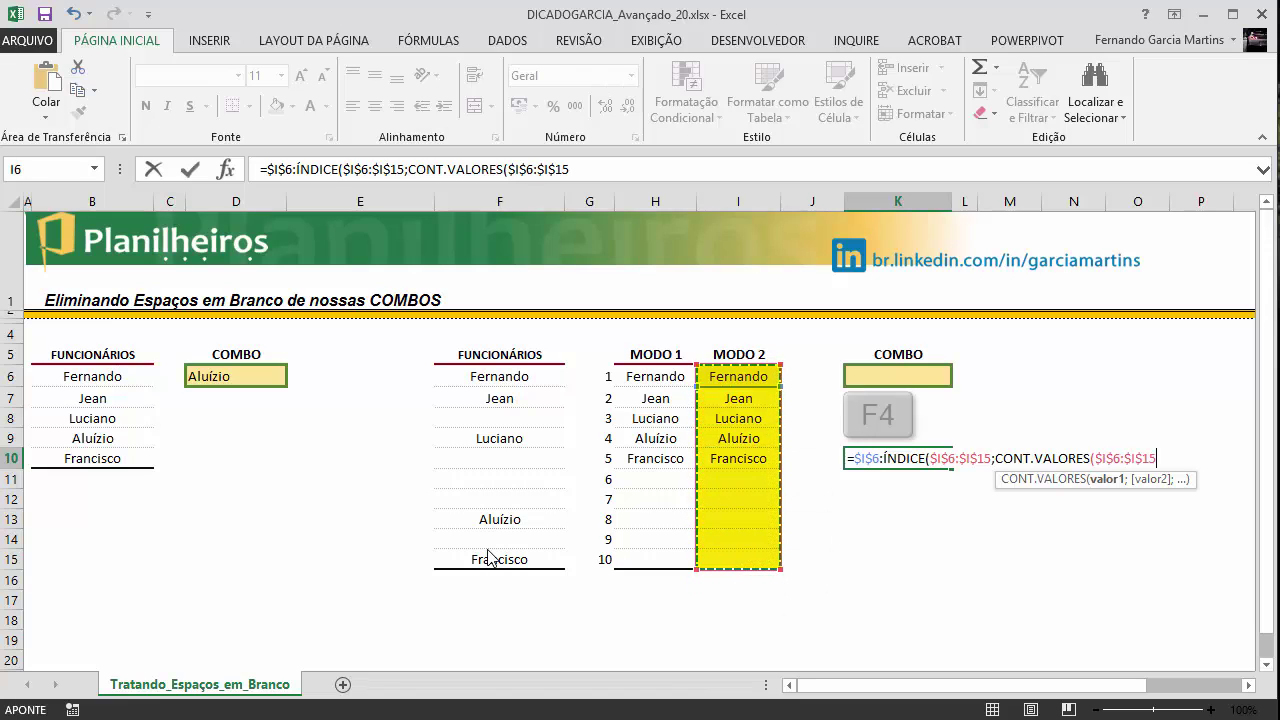
{"action": "type", "text": ")"}
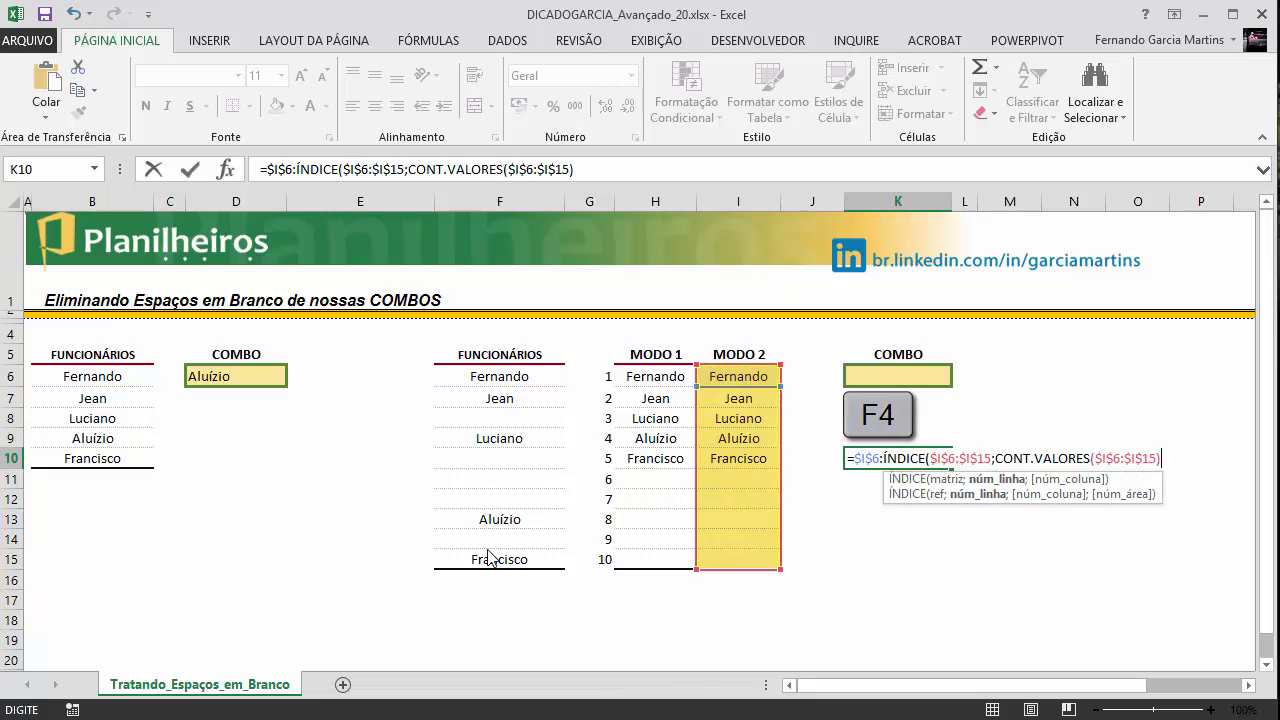
- Evaluate the CONT.VALORES part in place, undo the evaluation and remove that part from the formula
{"action": "key", "text": "shift+Right"}
{"action": "key", "text": "shift+Right"}
{"action": "key", "text": "shift+Right"}
{"action": "key", "text": "shift+Right"}
{"action": "key", "text": "shift+Right"}
{"action": "key", "text": "shift+Right"}
{"action": "key", "text": "shift+Right"}
{"action": "key", "text": "shift+Right"}
{"action": "key", "text": "shift+Right"}
{"action": "key", "text": "shift+Right"}
{"action": "key", "text": "shift+Right"}
{"action": "key", "text": "shift+Right"}
{"action": "key", "text": "shift+Right"}
{"action": "key", "text": "shift+Right"}
{"action": "key", "text": "shift+Right"}
{"action": "key", "text": "shift+Right"}
{"action": "key", "text": "shift+Right"}
{"action": "key", "text": "shift+Right"}
{"action": "key", "text": "shift+Right"}
{"action": "key", "text": "shift+Right"}
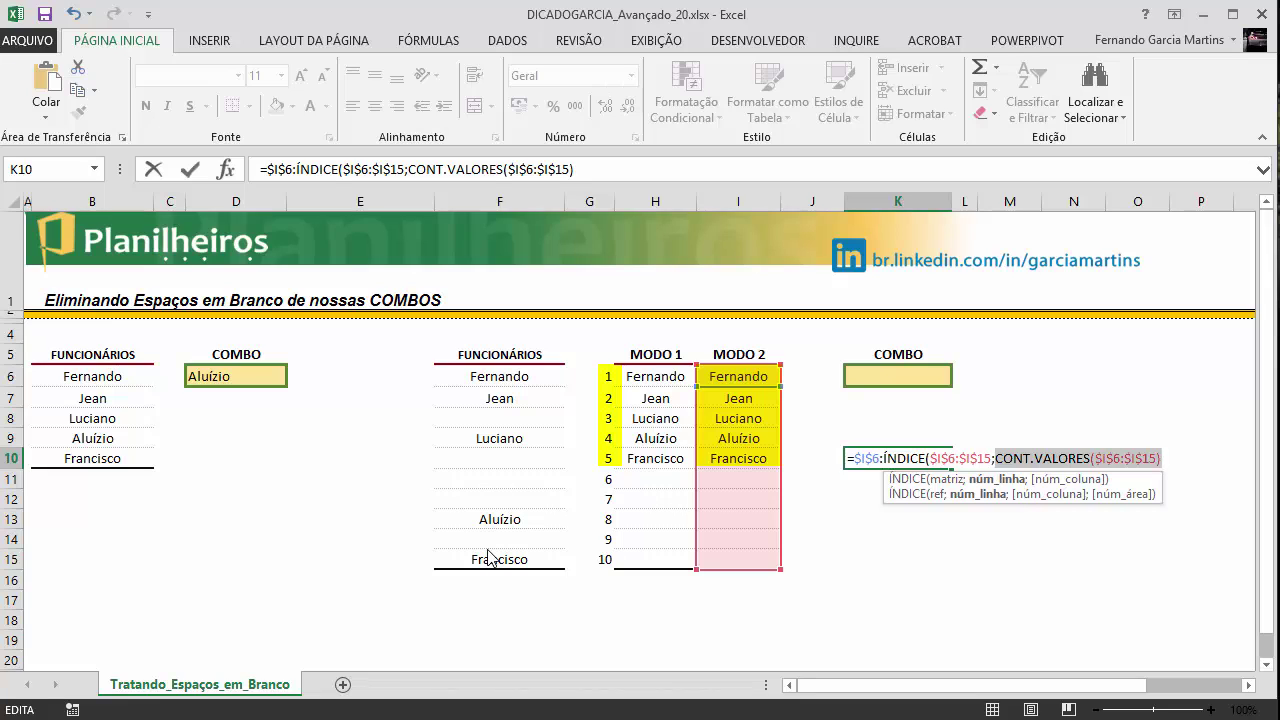
{"action": "key", "text": "F9"}
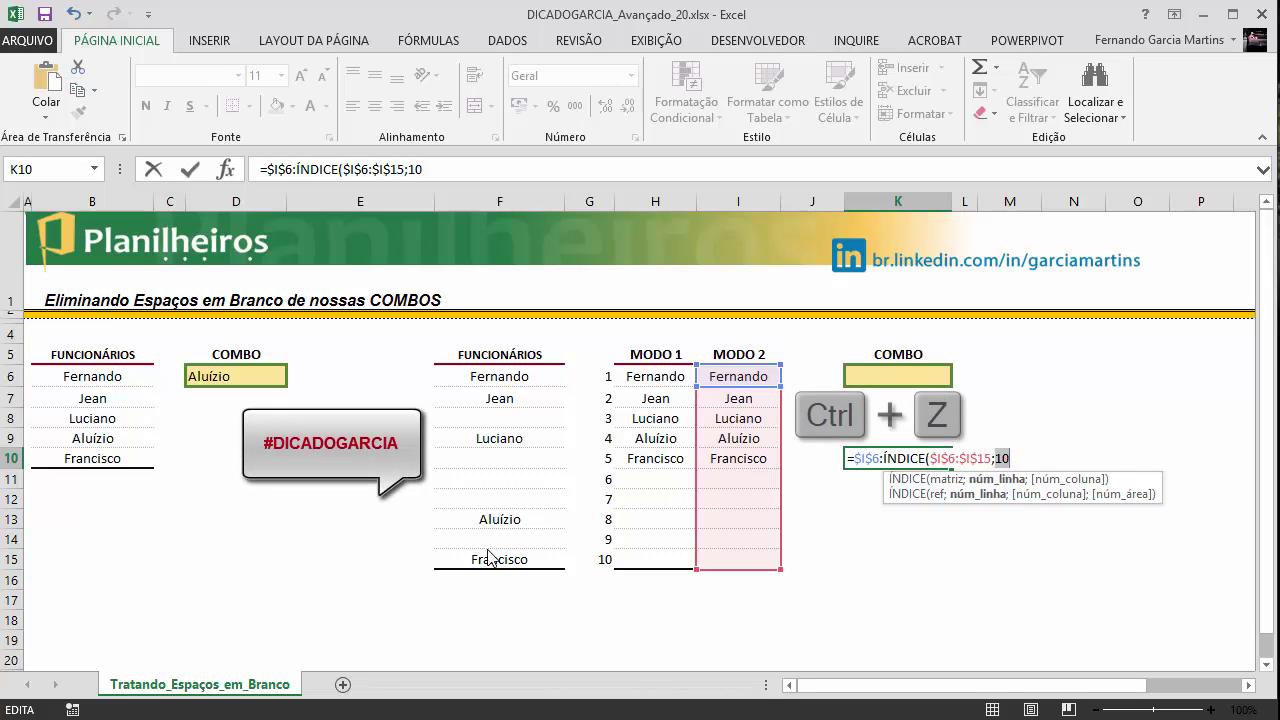
{"action": "key", "text": "ctrl+z"}
{"action": "key", "text": "BackSpace"}
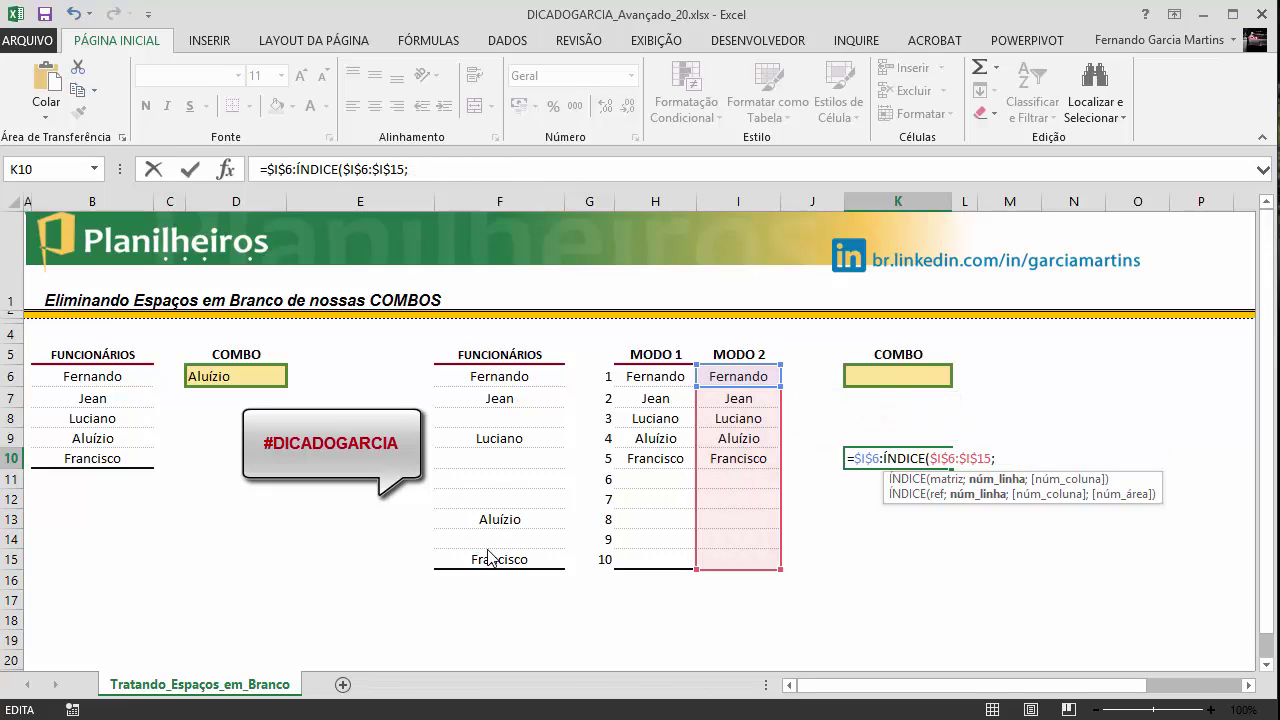
- Enter CONT.SE($I$6:$I$15;"?*") as the ÍNDICE row number in K10
{"action": "type", "text": "cont.se"}
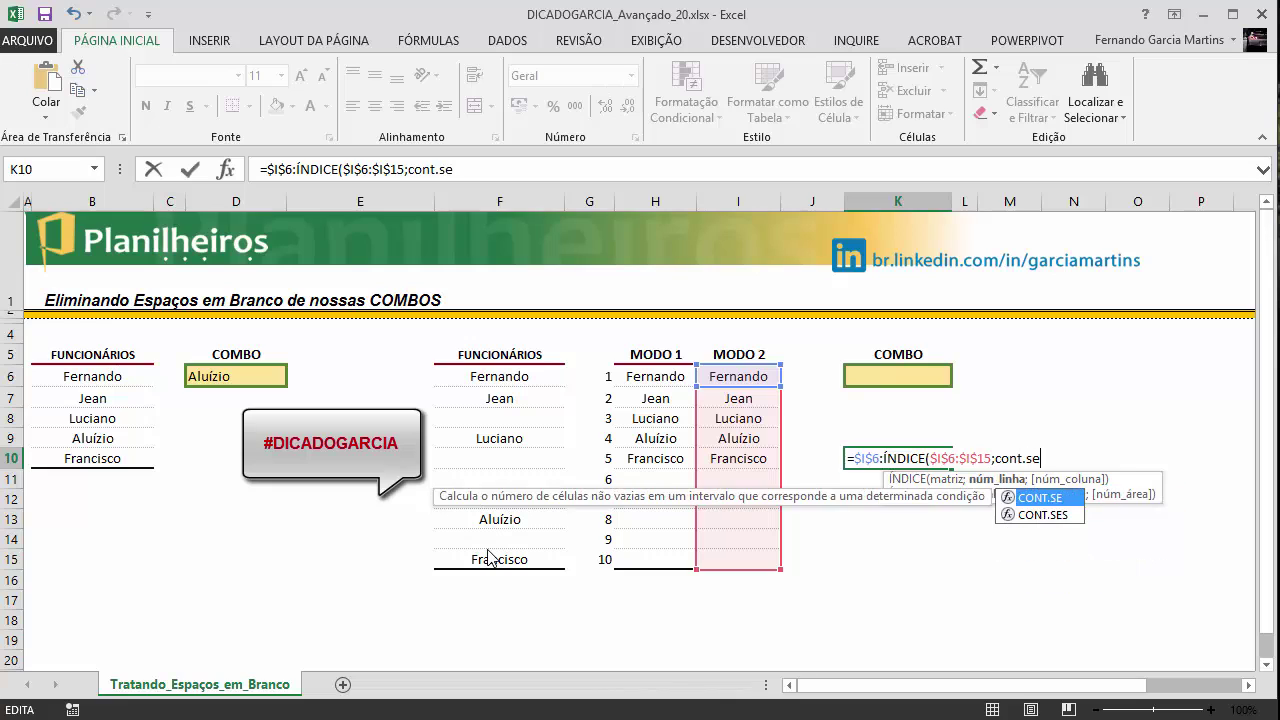
{"action": "key", "text": "Tab"}
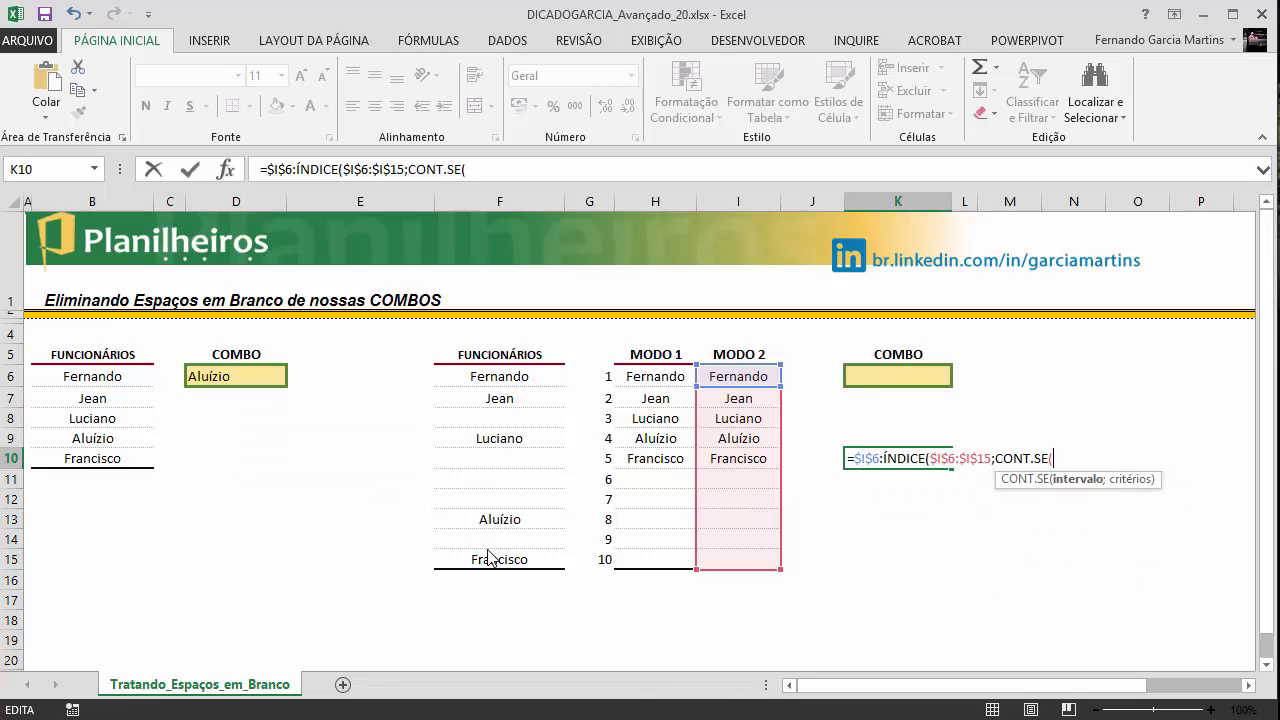
{"action": "left_click_drag", "start_coordinate": [738, 376], "coordinate": [740, 559]}
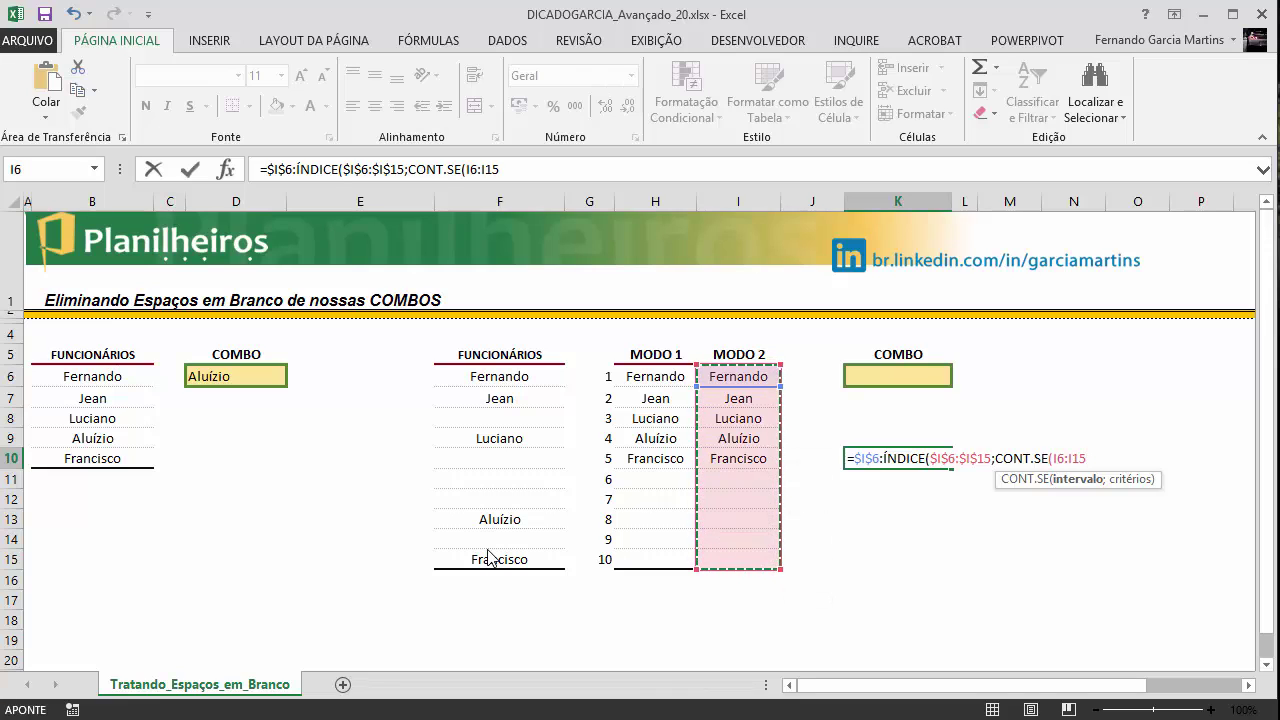
{"action": "key", "text": "F4"}
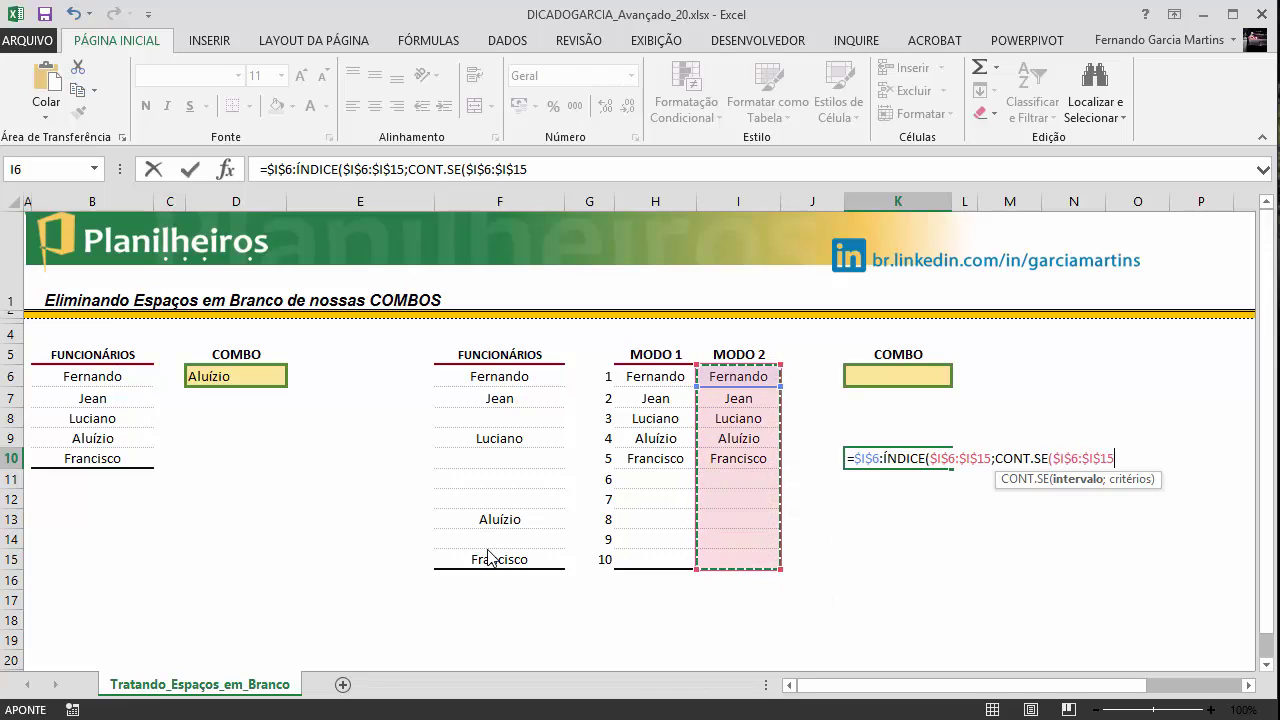
{"action": "type", "text": ";"}
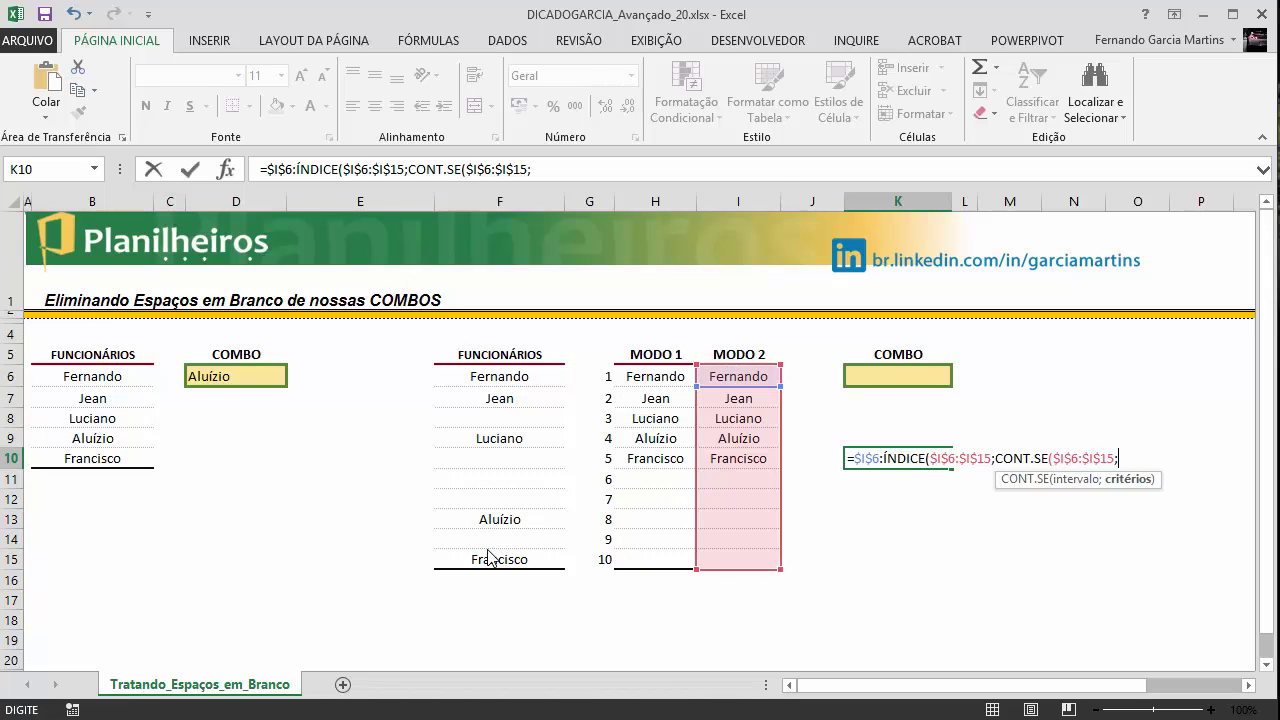
{"action": "type", "text": "\"?"}
{"action": "type", "text": ")"}
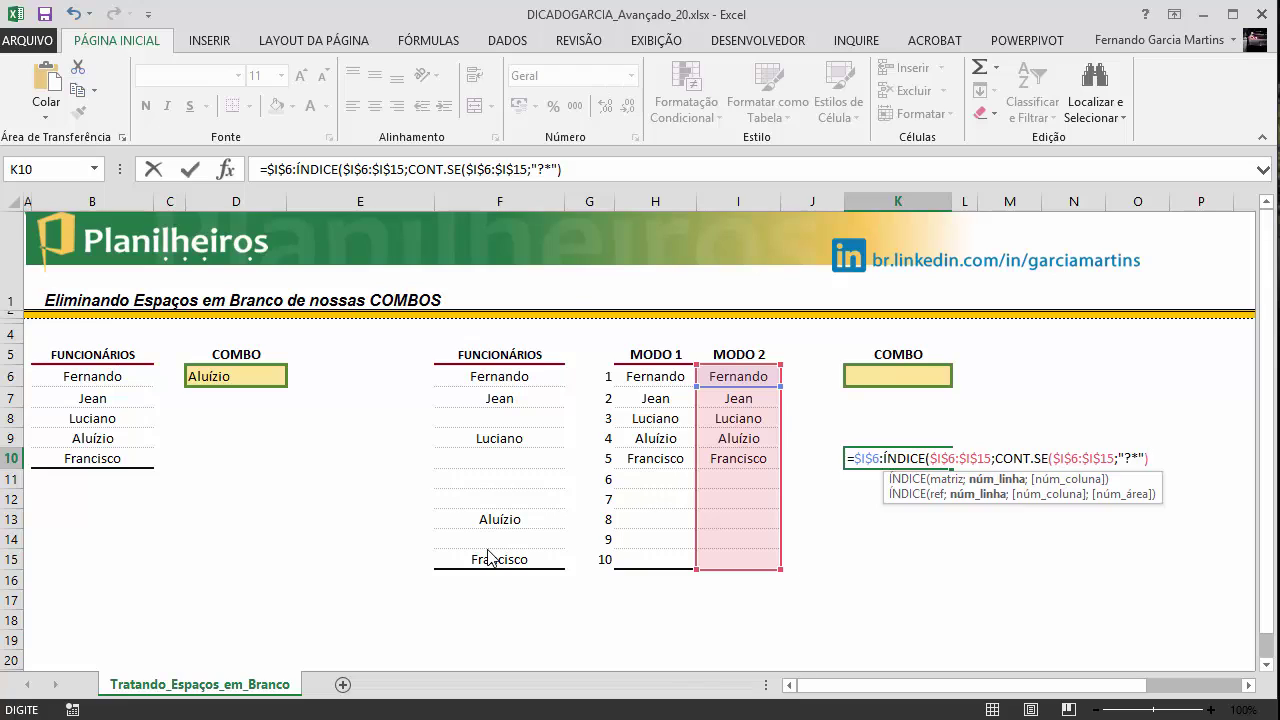
- Evaluate the CONT.SE part of the K10 formula in place to check its count, and undo the evaluation
{"action": "key", "text": "shift+Left"}
{"action": "key", "text": "shift+Left"}
{"action": "key", "text": "shift+Left"}
{"action": "key", "text": "shift+Left"}
{"action": "key", "text": "shift+Left"}
{"action": "key", "text": "shift+Left"}
{"action": "key", "text": "shift+Left"}
{"action": "key", "text": "shift+Left"}
{"action": "key", "text": "shift+Left"}
{"action": "key", "text": "shift+Left"}
{"action": "key", "text": "shift+Left"}
{"action": "key", "text": "shift+Left"}
{"action": "key", "text": "shift+Left"}
{"action": "key", "text": "shift+Left"}
{"action": "key", "text": "shift+Left"}
{"action": "key", "text": "shift+Left"}
{"action": "key", "text": "shift+Left"}
{"action": "key", "text": "shift+Left"}
{"action": "key", "text": "shift+Left"}
{"action": "key", "text": "shift+Left"}
{"action": "key", "text": "shift+Left"}
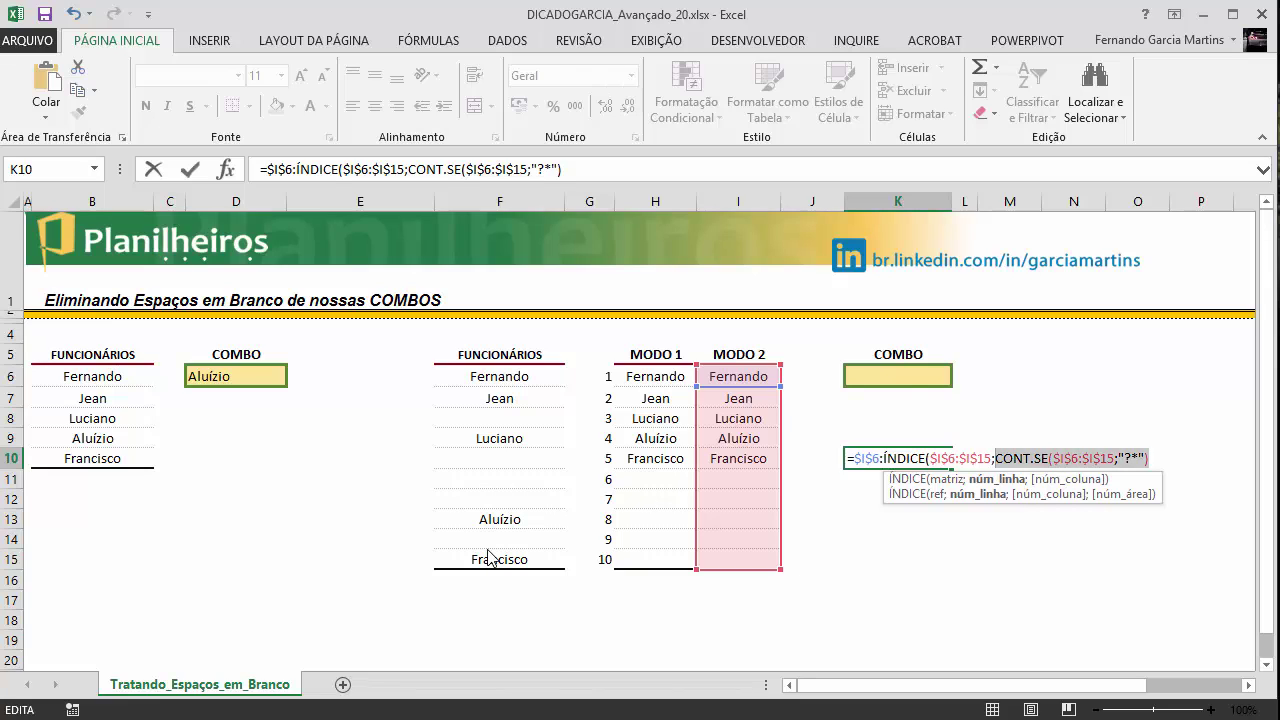
{"action": "key", "text": "F9"}
{"action": "key", "text": "F9"}
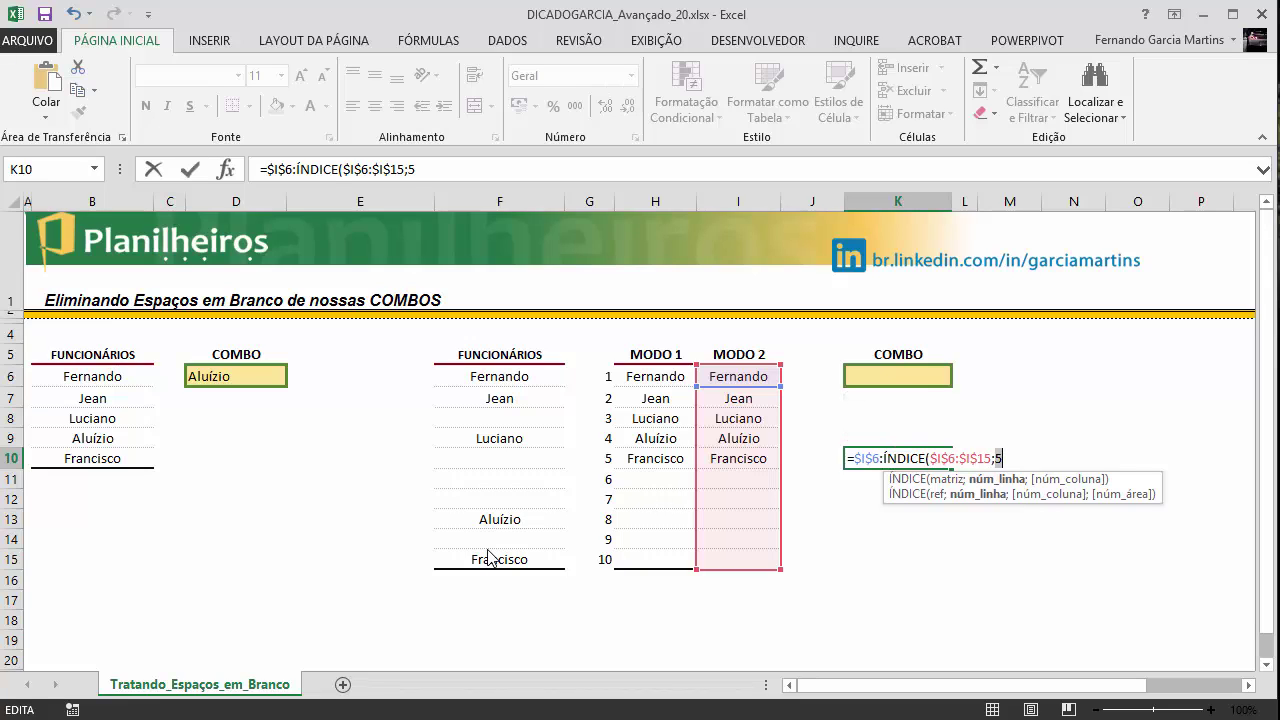
{"action": "key", "text": "ctrl+z"}
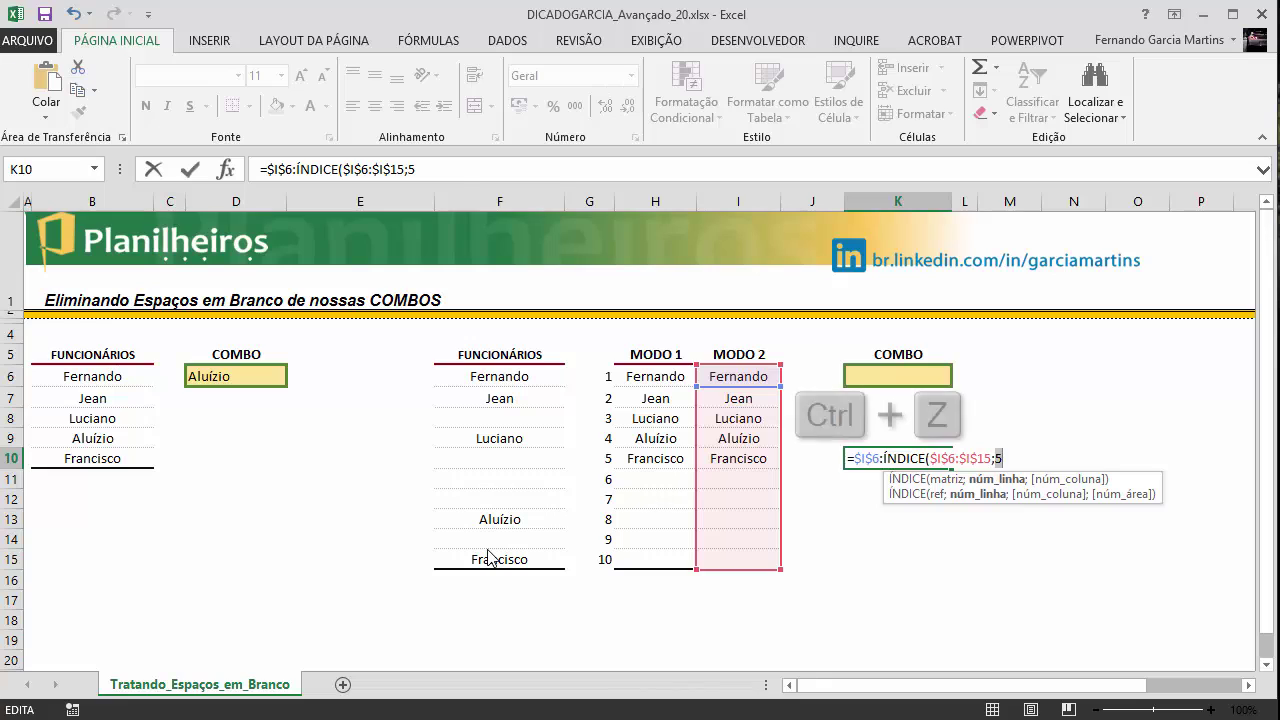
- Close the ÍNDICE function's parenthesis and commit the formula in K10
{"action": "key", "text": "End"}
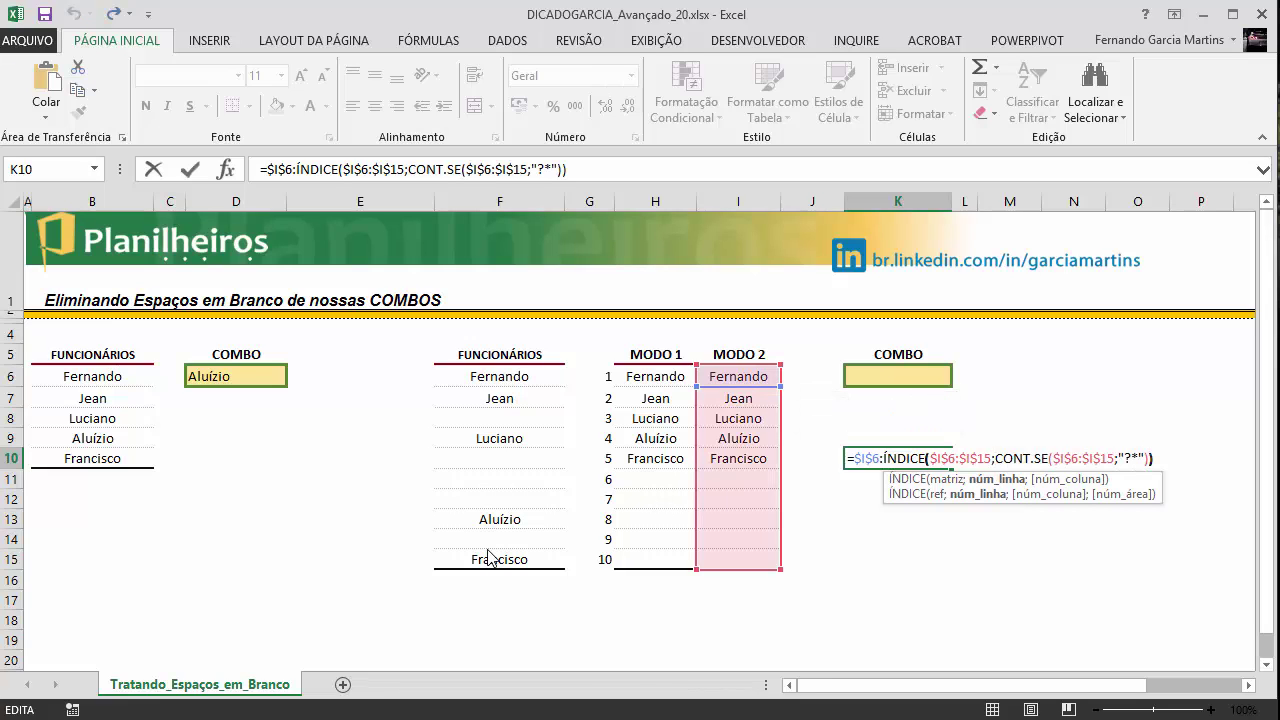
{"action": "type", "text": ")"}
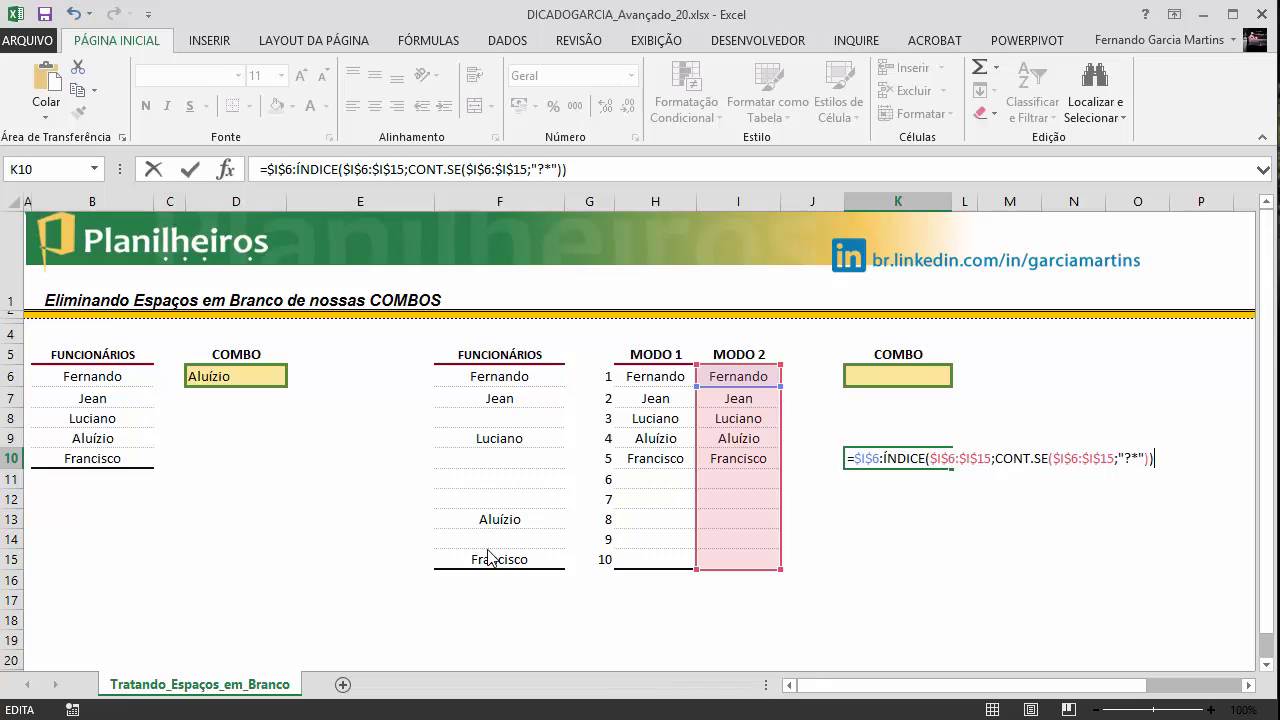
{"action": "key", "text": "Return"}
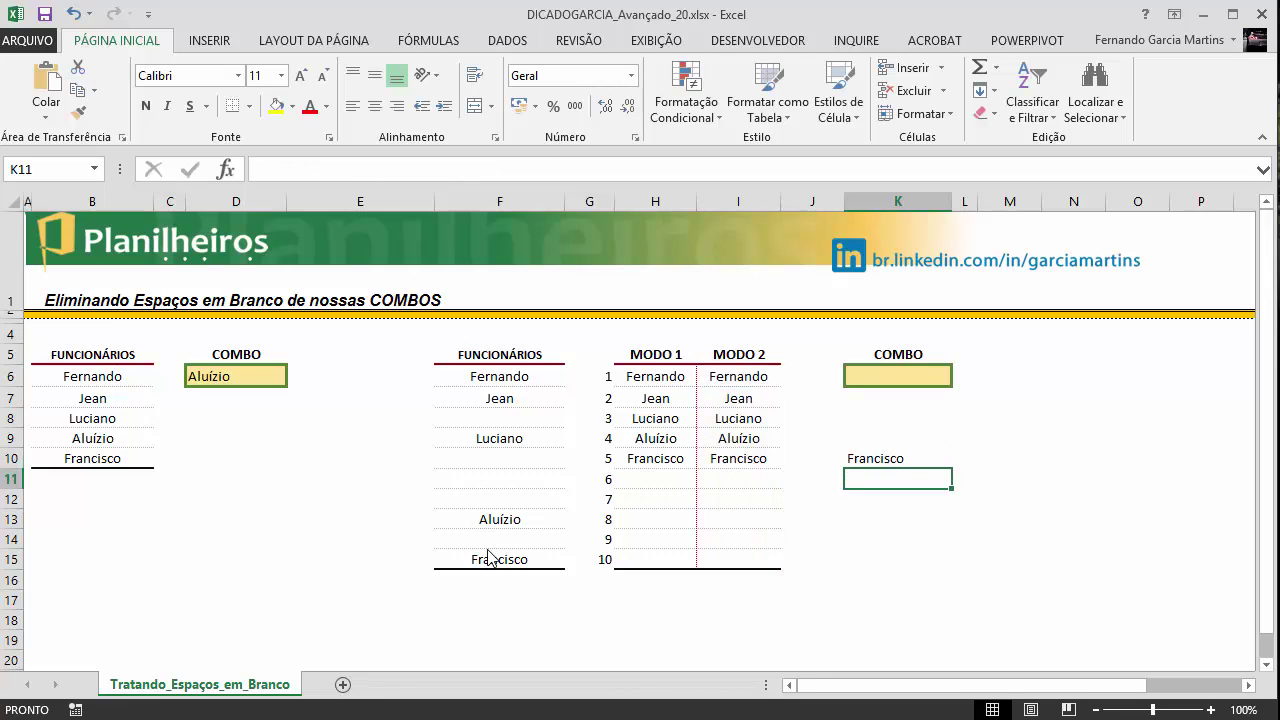
- Evaluate the whole K10 formula in place to examine the array it returns, restore it and leave editing
{"action": "key", "text": "Up"}
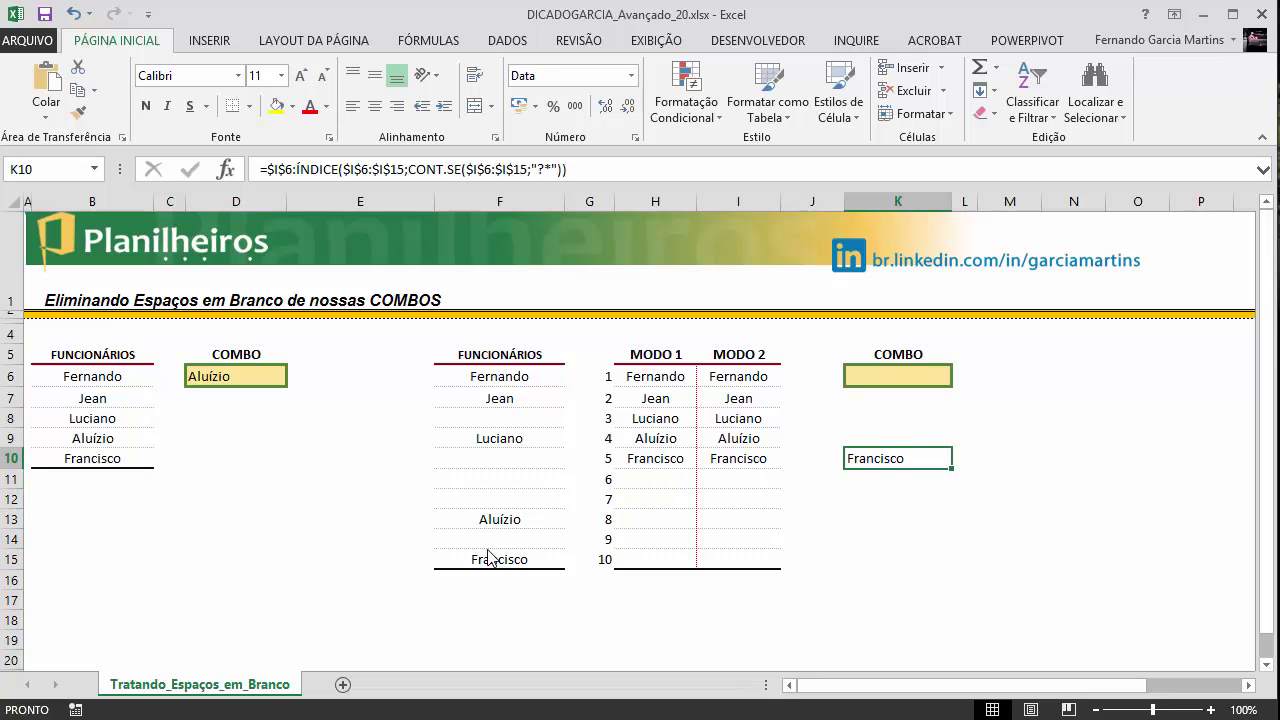
{"action": "key", "text": "F2"}
{"action": "key", "text": "ctrl+shift+Left"}
{"action": "key", "text": "ctrl+shift+Left"}
{"action": "key", "text": "ctrl+shift+Left"}
{"action": "key", "text": "ctrl+shift+Left"}
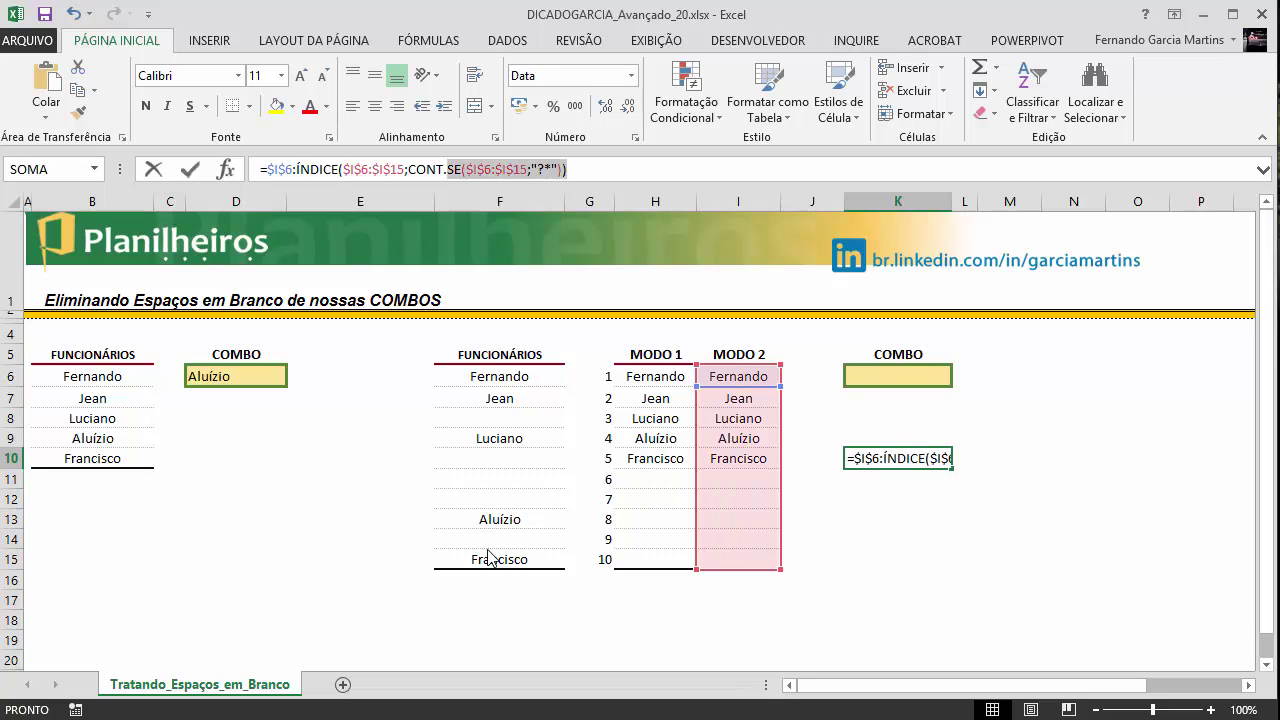
{"action": "key", "text": "ctrl+shift+Left"}
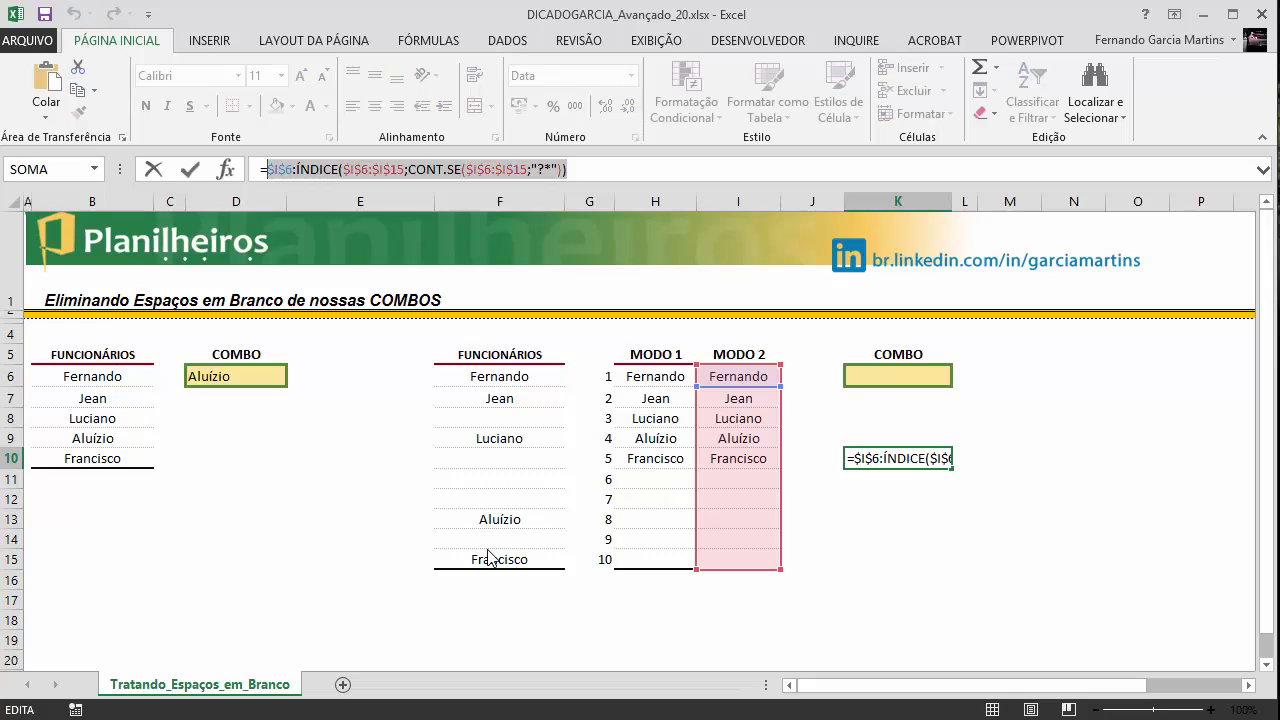
{"action": "key", "text": "F9"}
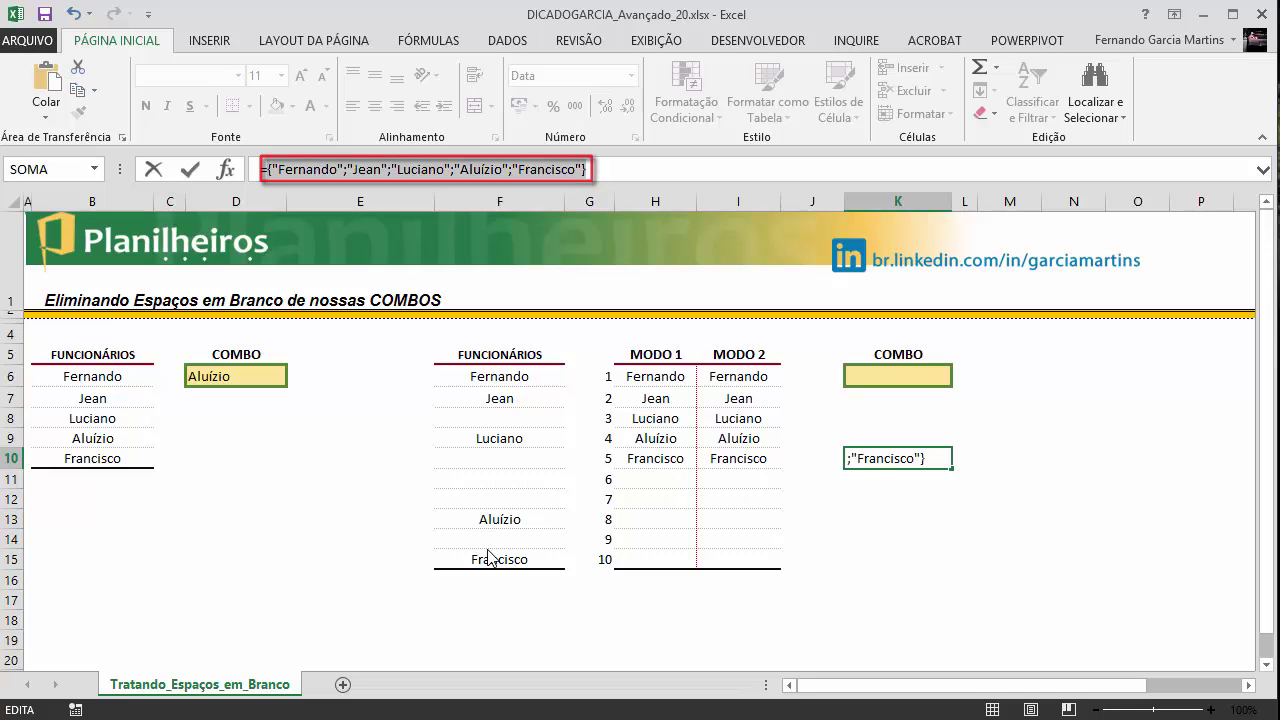
{"action": "key", "text": "ctrl+z"}
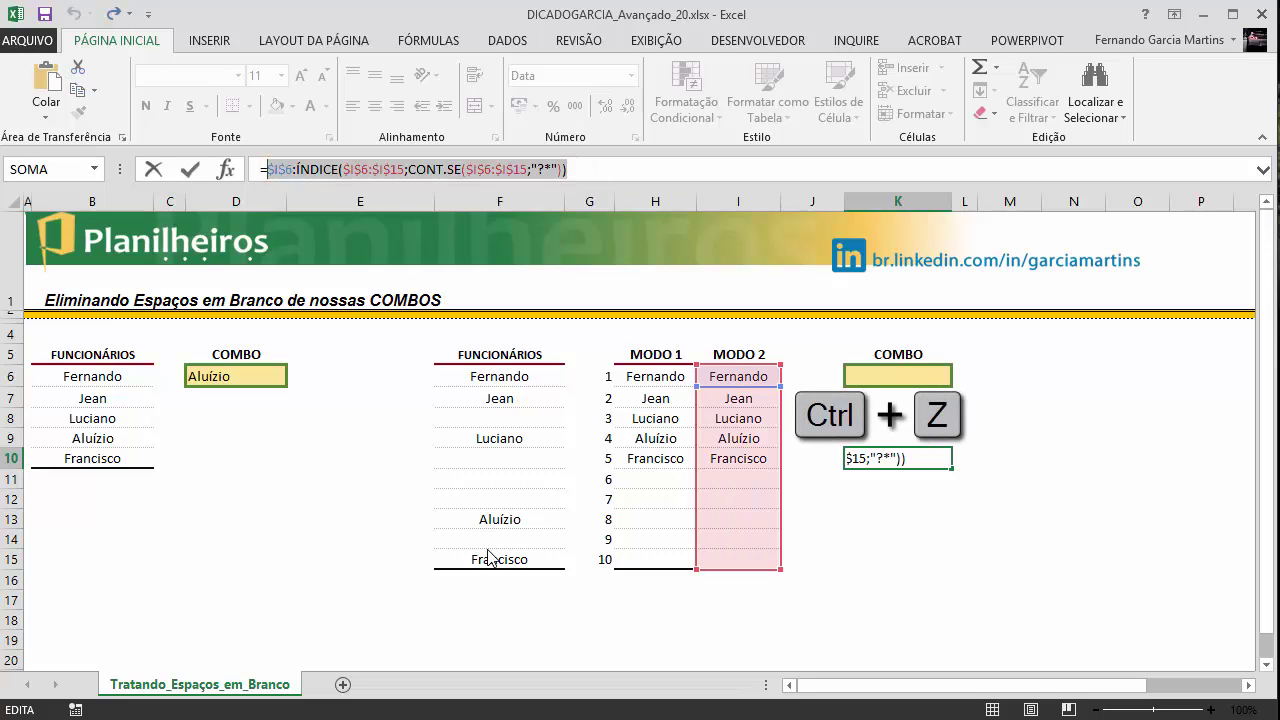
{"action": "key", "text": "Escape"}
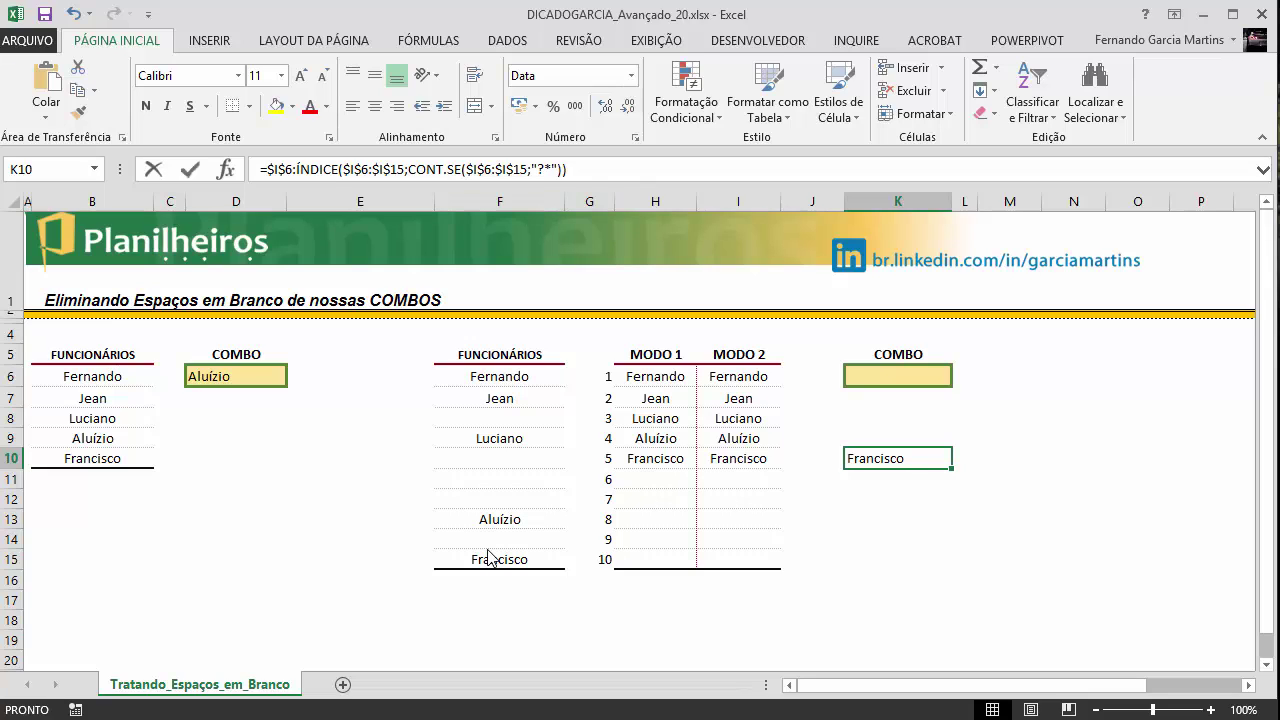
- Recheck the names returned by the full expression in K10, keeping the original formula
{"action": "key", "text": "F2"}
{"action": "key", "text": "shift+Home"}
{"action": "key", "text": "shift+Right"}
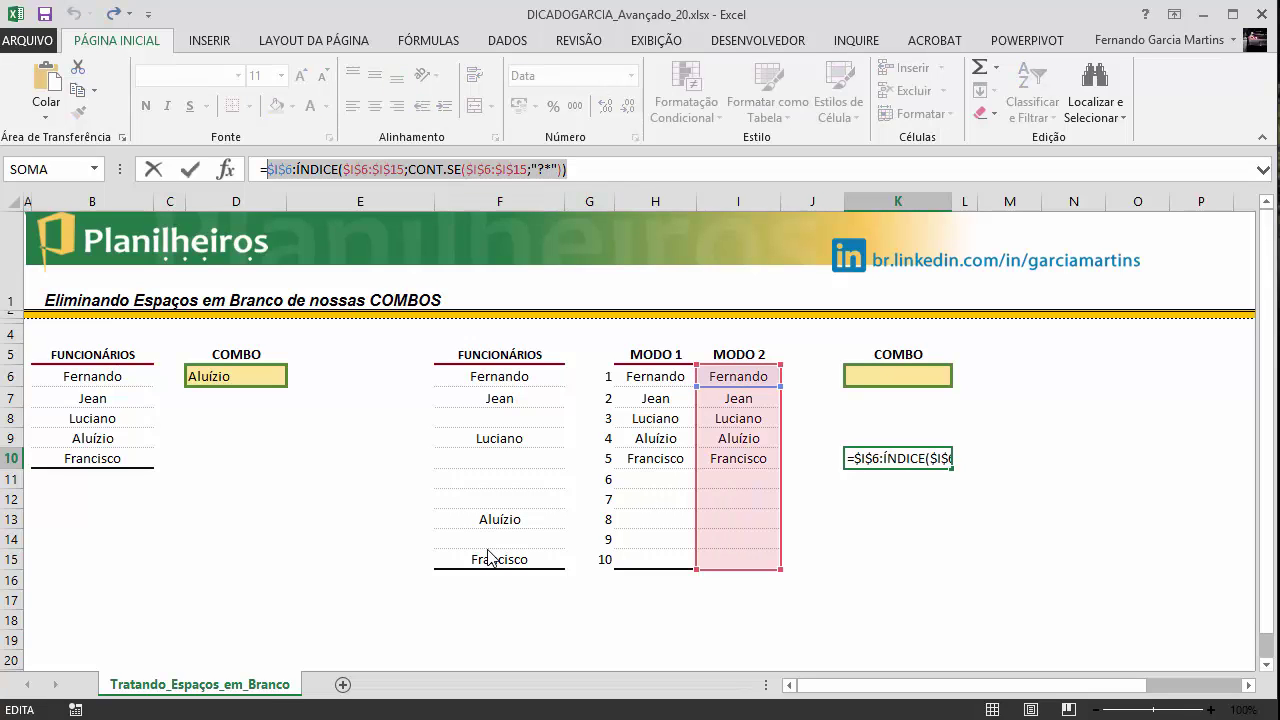
{"action": "key", "text": "F9"}
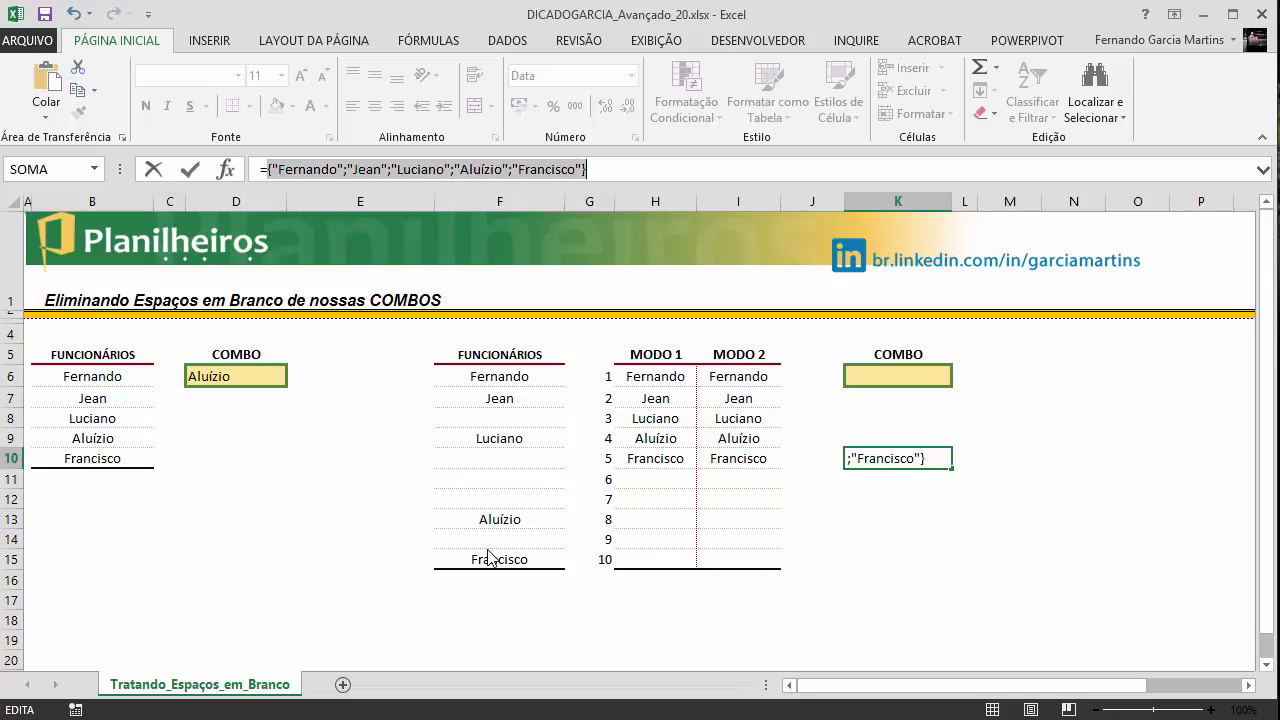
{"action": "key", "text": "ctrl+z"}
{"action": "key", "text": "Escape"}
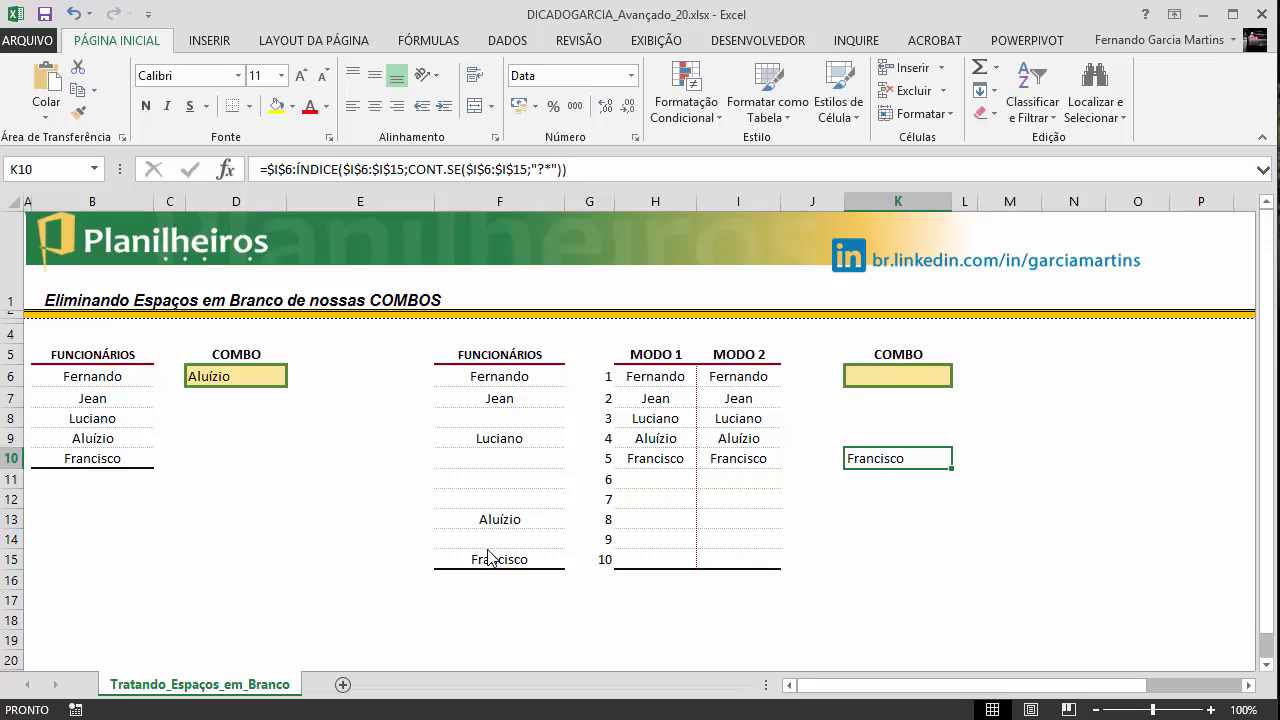
- Add another employee's first name in the blank cell F12 of the FUNCIONÁRIOS list
{"action": "key", "text": "Down"}
{"action": "key", "text": "Left"}
{"action": "key", "text": "Left"}
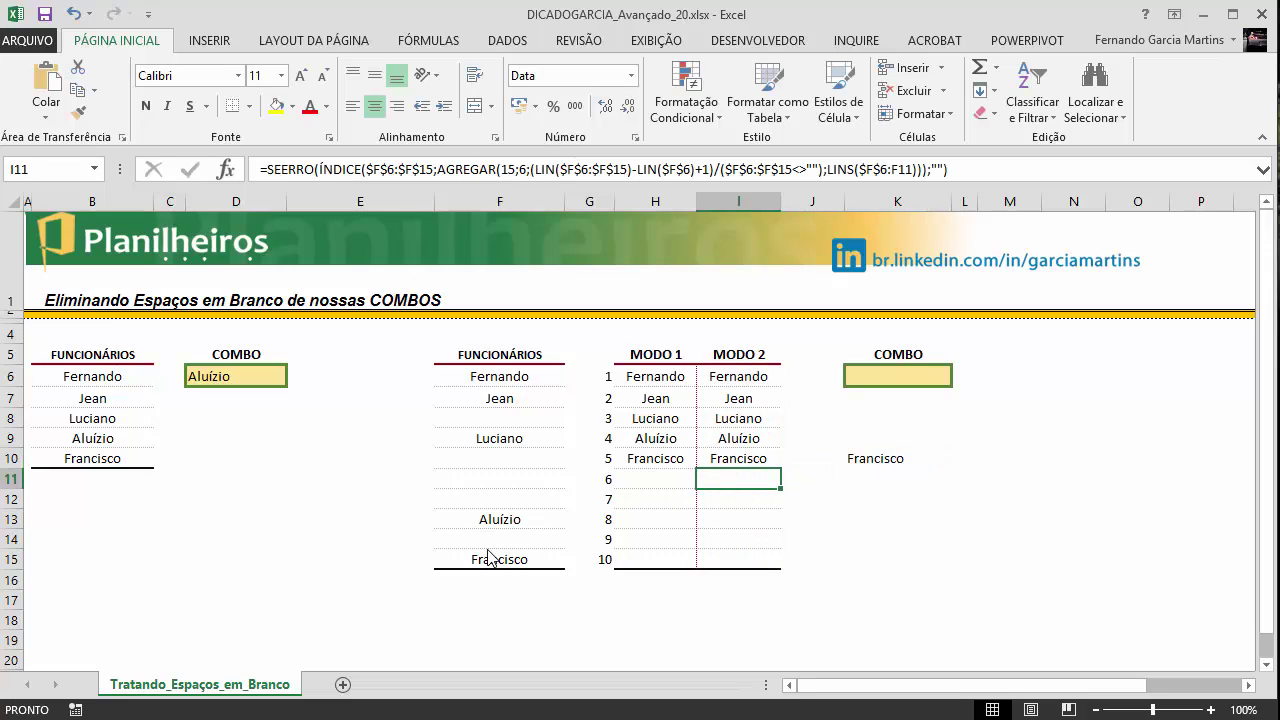
{"action": "key", "text": "Left"}
{"action": "key", "text": "Left"}
{"action": "key", "text": "Left"}
{"action": "key", "text": "Up"}
{"action": "key", "text": "Up"}
{"action": "key", "text": "Up"}
{"action": "key", "text": "Down"}
{"action": "key", "text": "Down"}
{"action": "key", "text": "Down"}
{"action": "key", "text": "Down"}
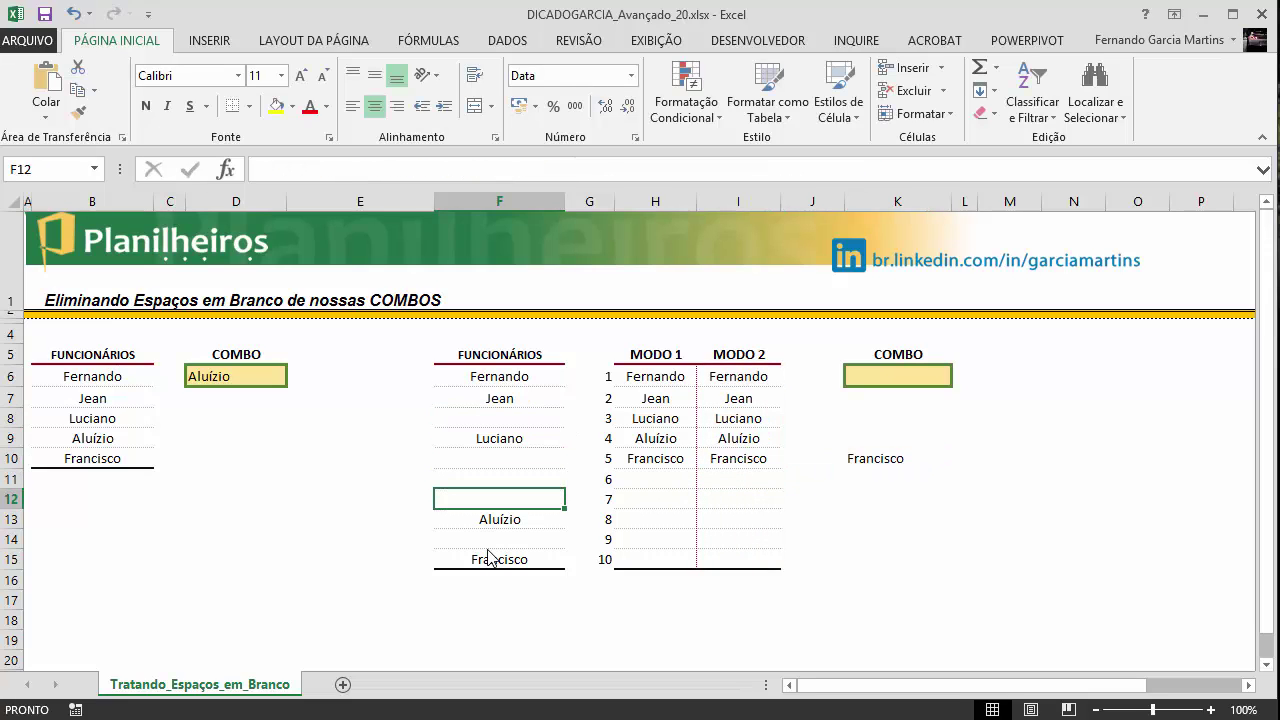
{"action": "type", "text": "Renata"}
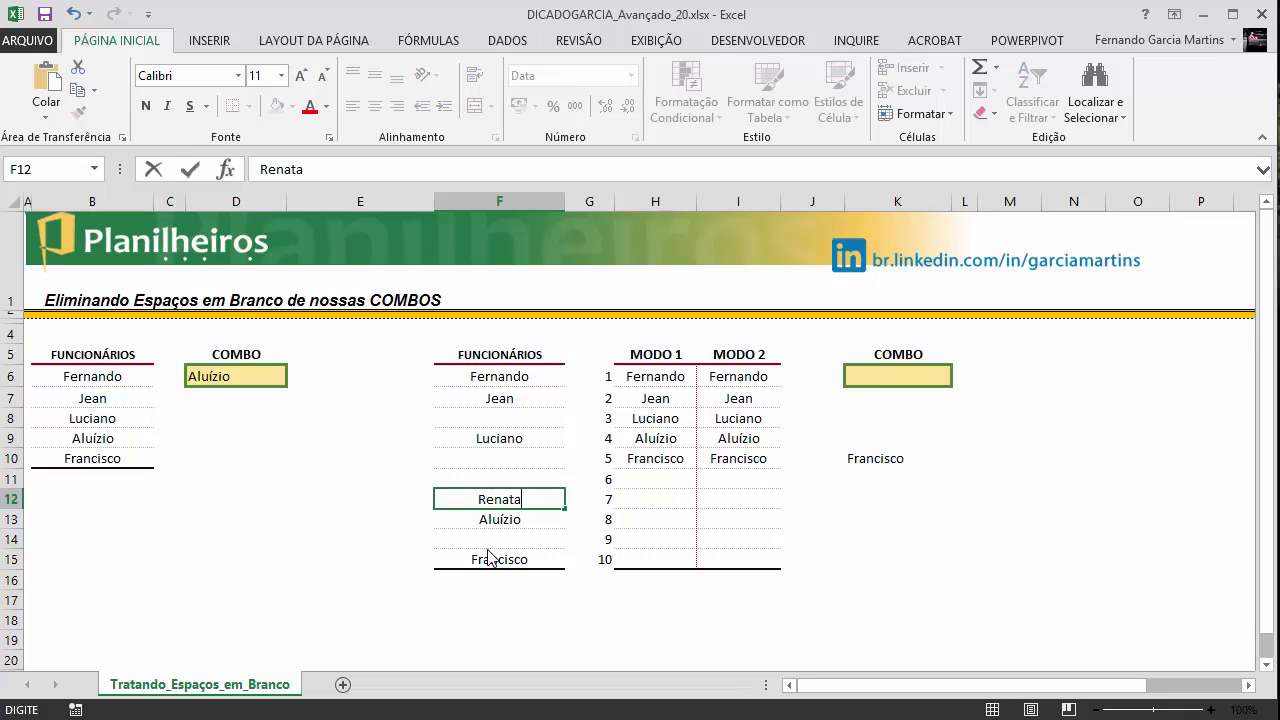
{"action": "key", "text": "Return"}
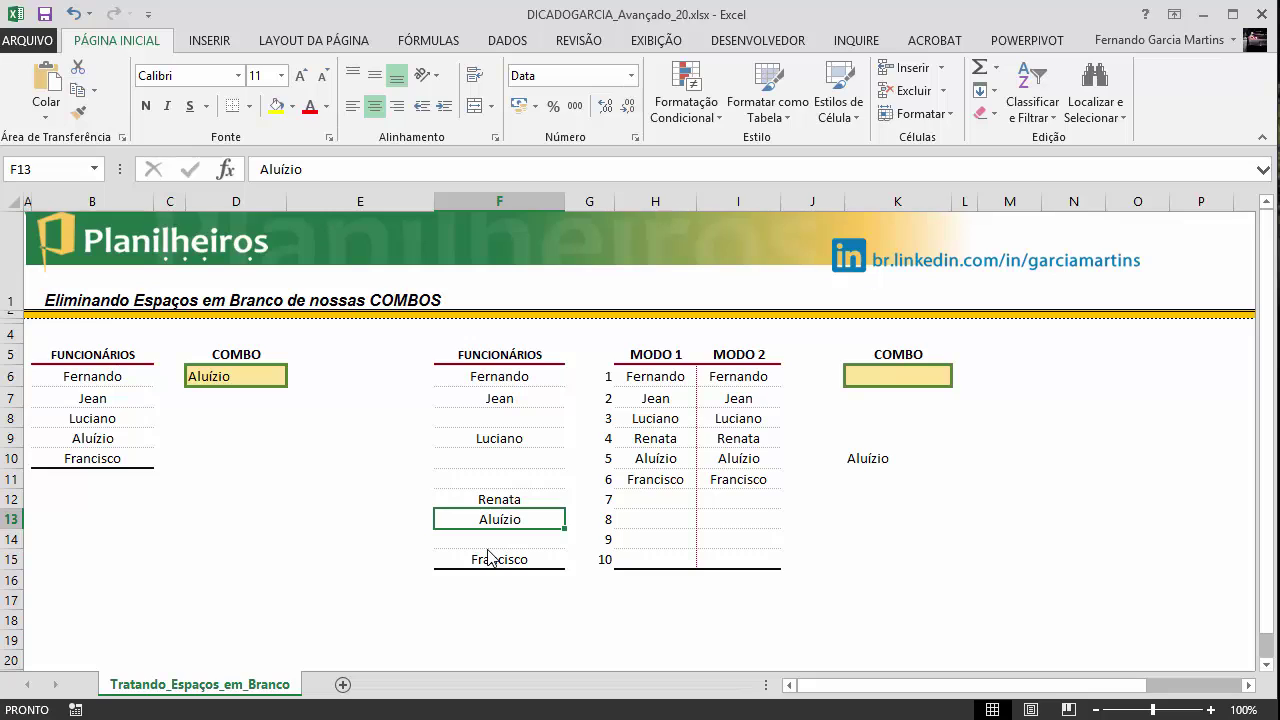
- Evaluate the entire K10 expression in place to review the names it returns after the list addition, keeping the original formula
{"action": "key", "text": "Right"}
{"action": "key", "text": "Right"}
{"action": "key", "text": "Right"}
{"action": "key", "text": "Right"}
{"action": "key", "text": "Right"}
{"action": "key", "text": "Up"}
{"action": "key", "text": "Up"}
{"action": "key", "text": "Up"}
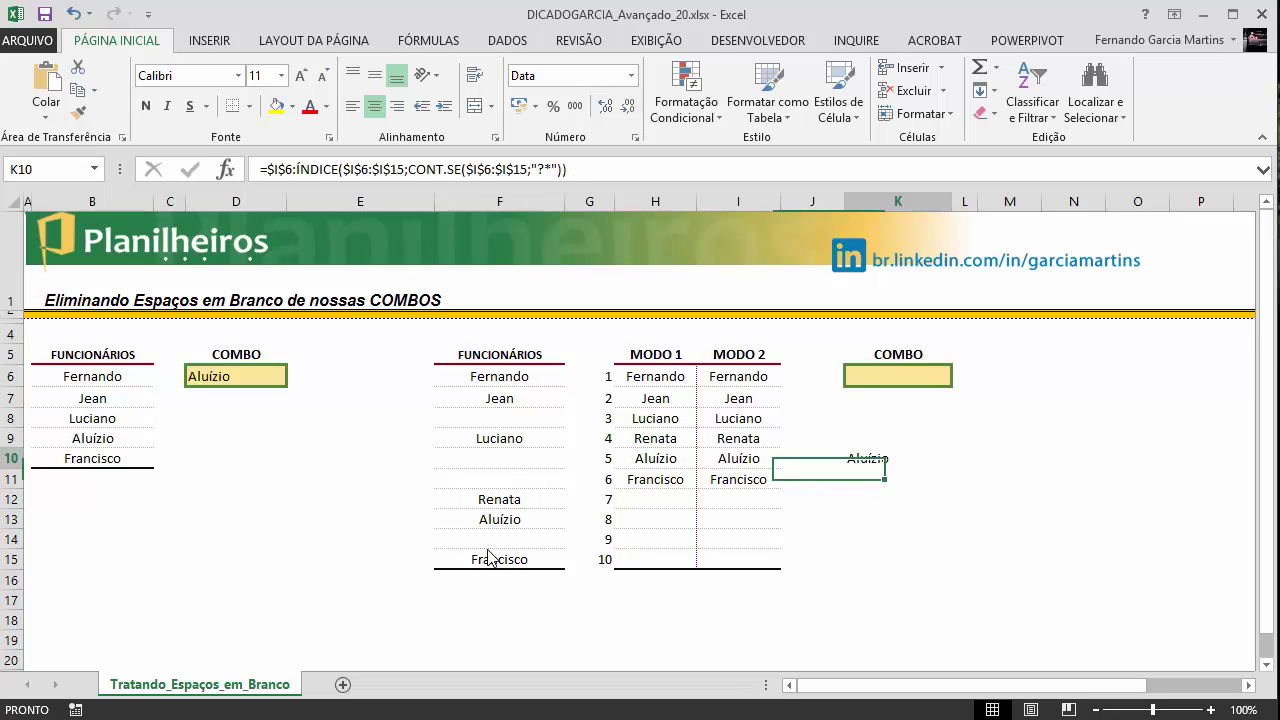
{"action": "key", "text": "F2"}
{"action": "key", "text": "shift+Home"}
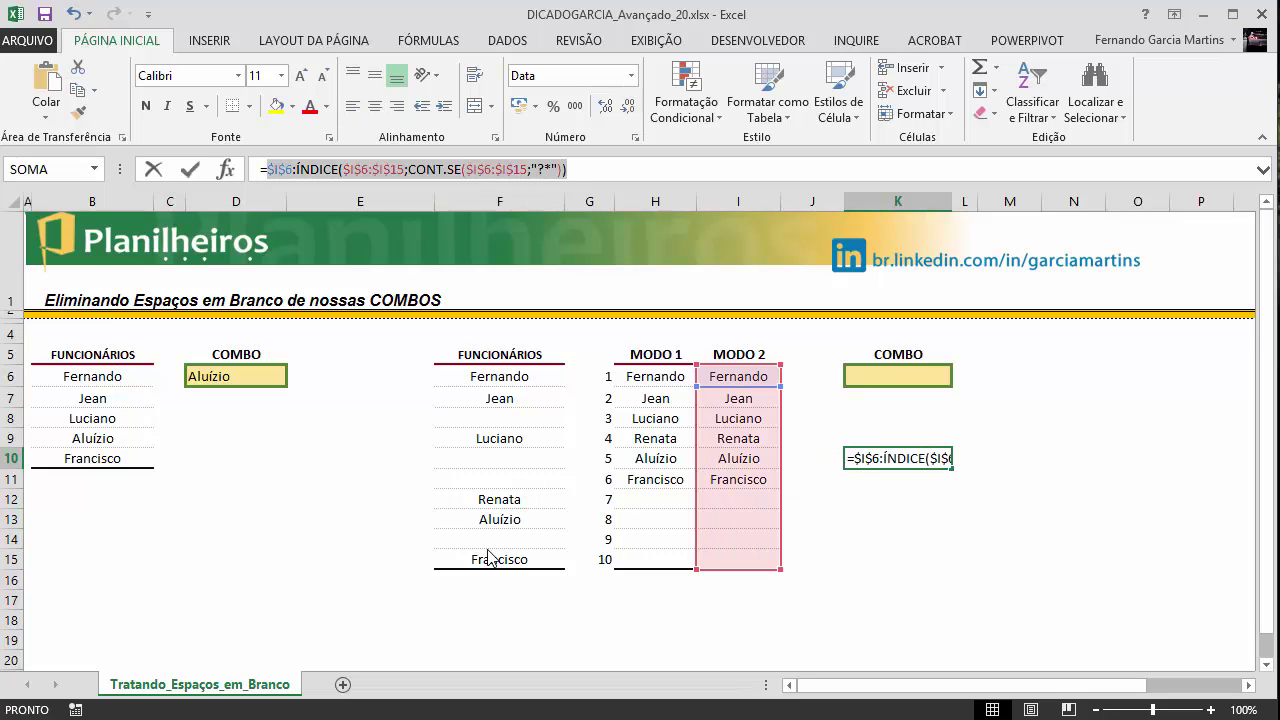
{"action": "key", "text": "F9"}
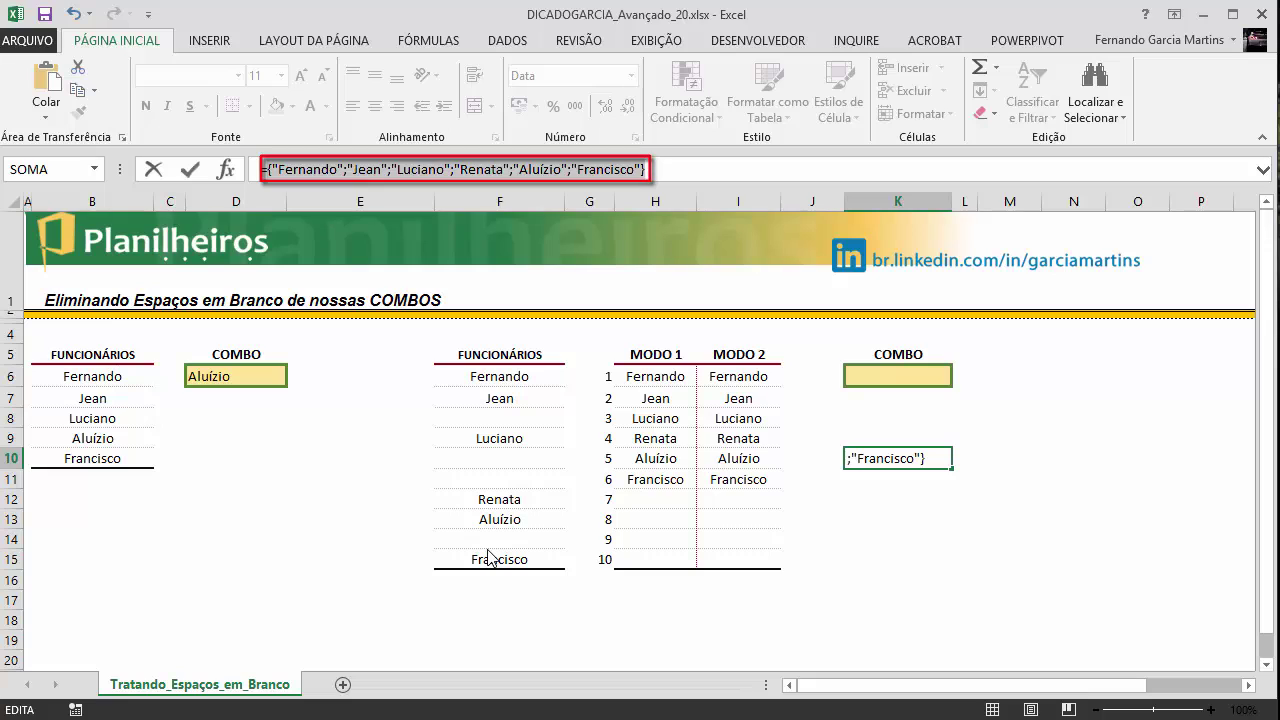
{"action": "key", "text": "ctrl+z"}
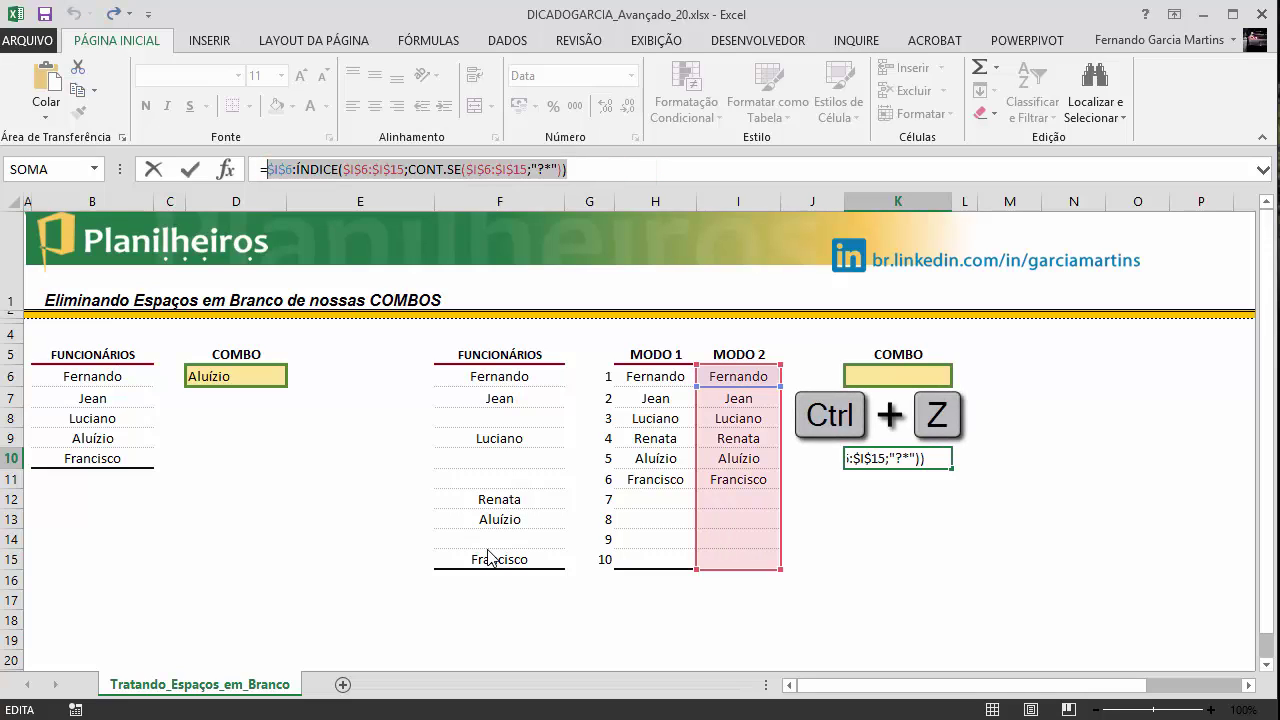
{"action": "key", "text": "Escape"}
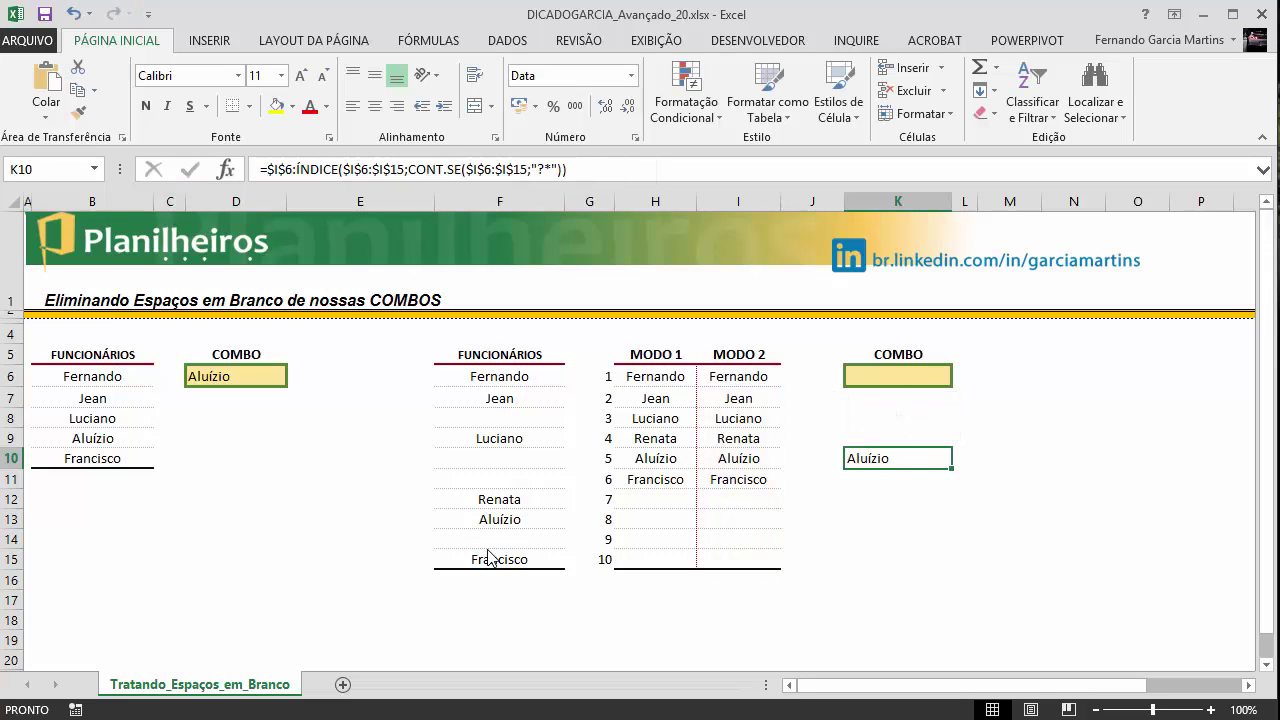
- Copy the complete formula text from cell K10, including the equals sign, and leave the cell unchanged
{"action": "key", "text": "F2"}
{"action": "key", "text": "shift+Left"}
{"action": "key", "text": "shift+Left"}
{"action": "key", "text": "shift+Left"}
{"action": "key", "text": "shift+Left"}
{"action": "key", "text": "shift+Left"}
{"action": "key", "text": "shift+Left"}
{"action": "key", "text": "shift+Left"}
{"action": "key", "text": "shift+Left"}
{"action": "key", "text": "shift+Left"}
{"action": "key", "text": "shift+Left"}
{"action": "key", "text": "shift+Left"}
{"action": "key", "text": "shift+Left"}
{"action": "key", "text": "shift+Left"}
{"action": "key", "text": "shift+Left"}
{"action": "key", "text": "shift+Left"}
{"action": "key", "text": "shift+Left"}
{"action": "key", "text": "shift+Left"}
{"action": "key", "text": "shift+Left"}
{"action": "key", "text": "shift+Left"}
{"action": "key", "text": "shift+Left"}
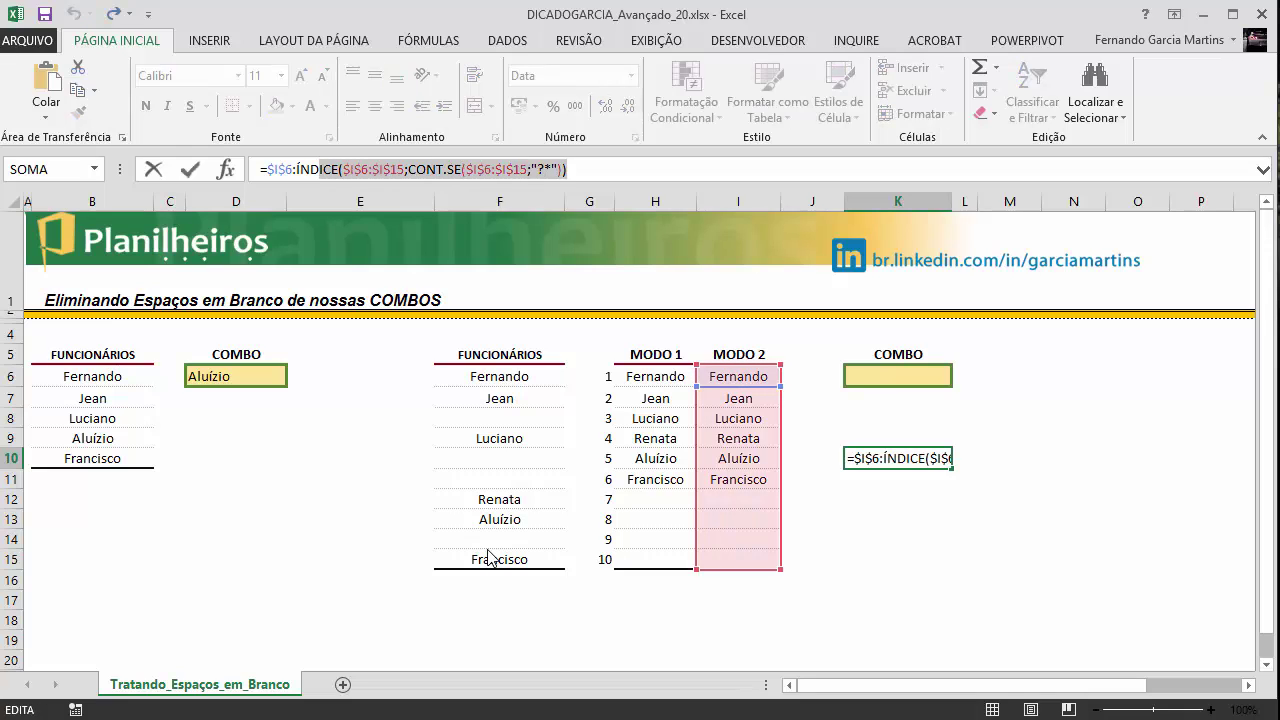
{"action": "key", "text": "shift+Left"}
{"action": "key", "text": "shift+Left"}
{"action": "key", "text": "shift+Left"}
{"action": "key", "text": "shift+Left"}
{"action": "key", "text": "shift+Left"}
{"action": "key", "text": "shift+Left"}
{"action": "key", "text": "shift+Left"}
{"action": "key", "text": "shift+Left"}
{"action": "key", "text": "shift+Left"}
{"action": "key", "text": "ctrl+c"}
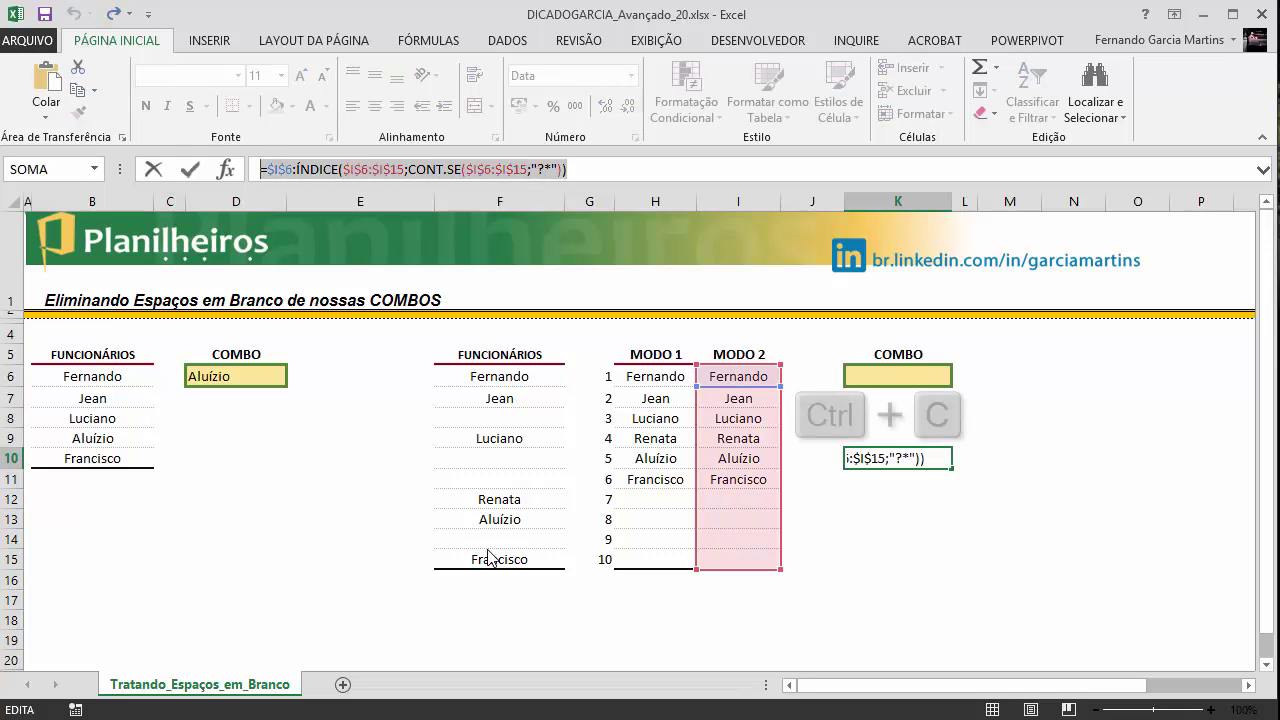
{"action": "key", "text": "Escape"}
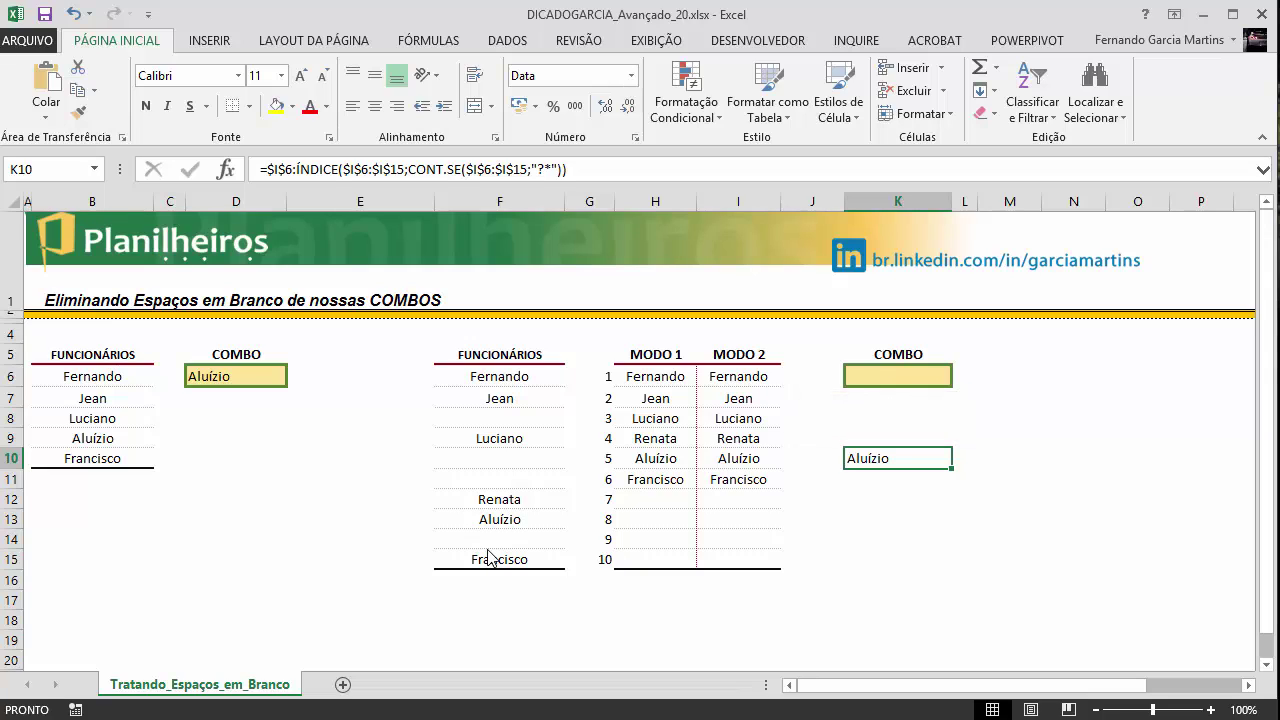
- Start defining a new name from the empty COMBO cell K6 and call it funcionarios
{"action": "key", "text": "Up"}
{"action": "key", "text": "Up"}
{"action": "key", "text": "Up"}
{"action": "key", "text": "Up"}
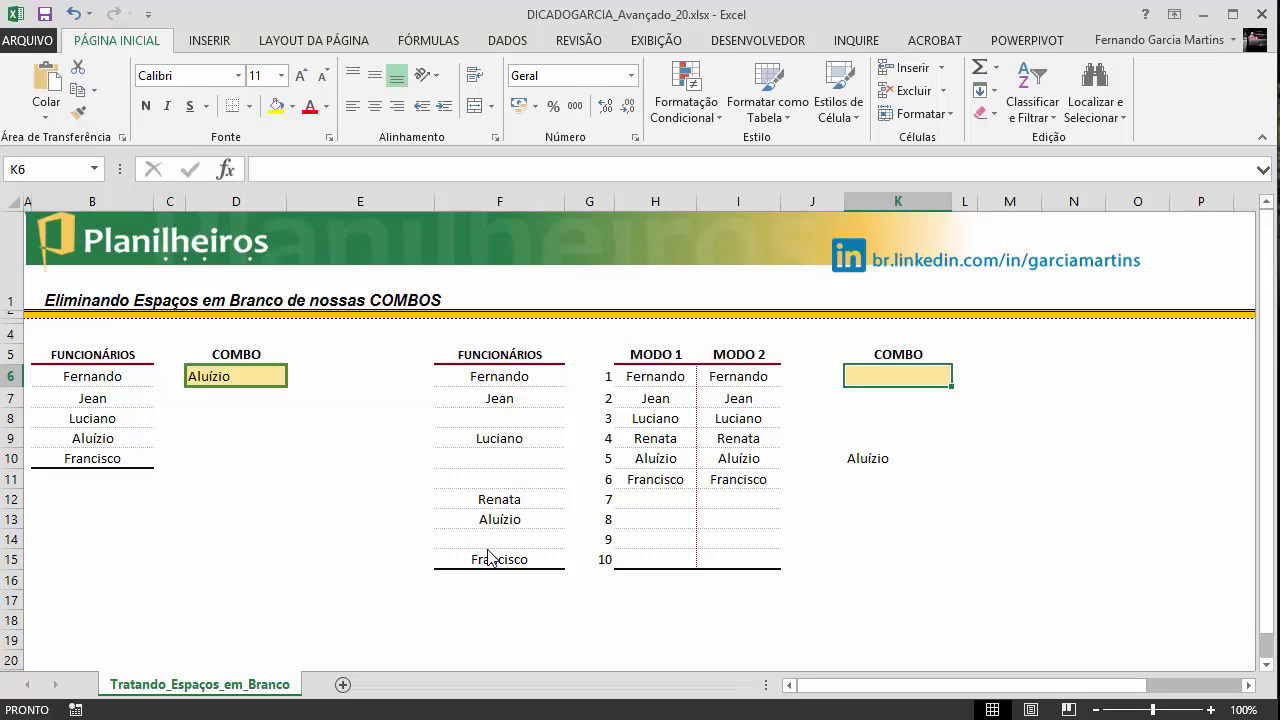
{"action": "key", "text": "alt+u"}
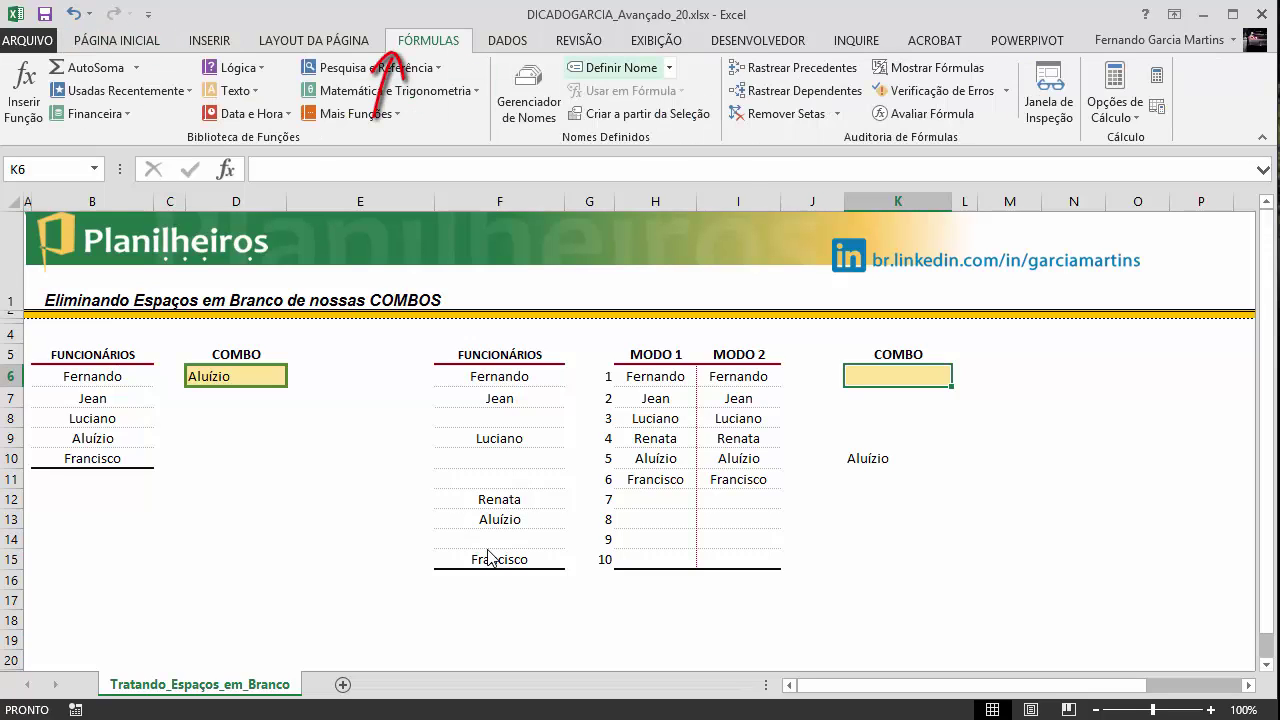
{"action": "key", "text": "Return"}
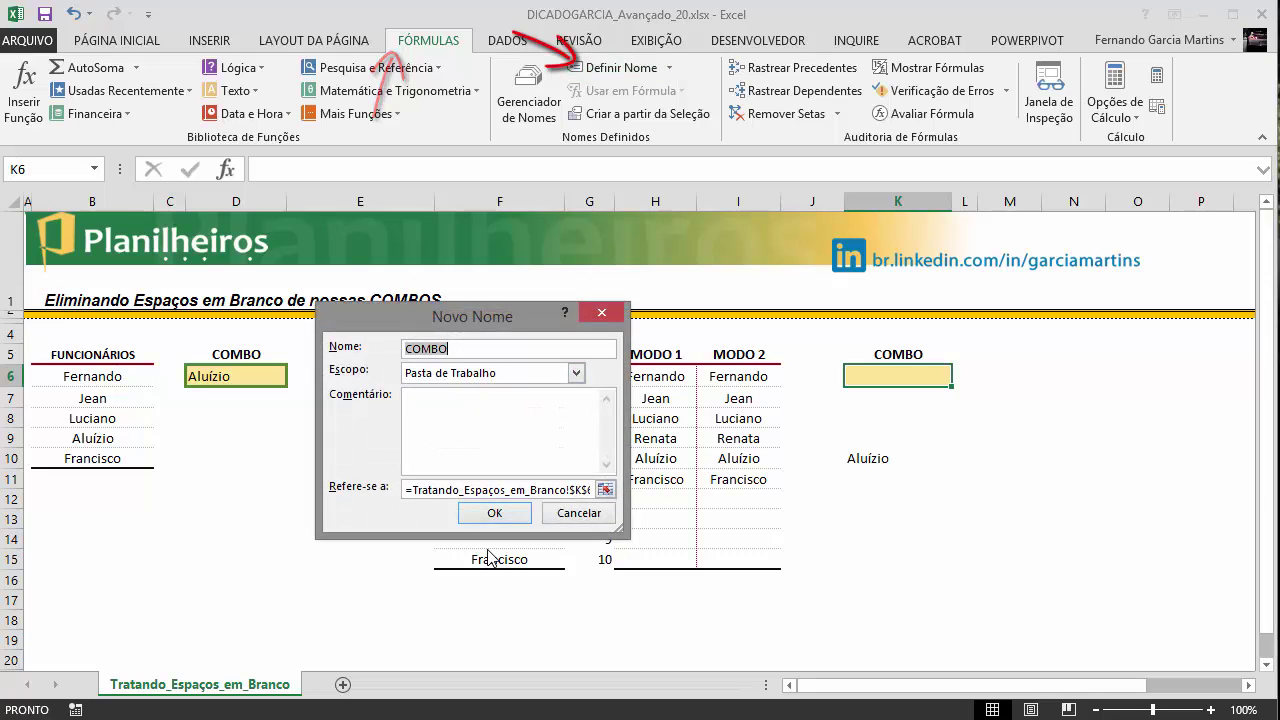
{"action": "key", "text": "End"}
{"action": "key", "text": "BackSpace"}
{"action": "key", "text": "BackSpace"}
{"action": "key", "text": "BackSpace"}
{"action": "key", "text": "BackSpace"}
{"action": "key", "text": "BackSpace"}
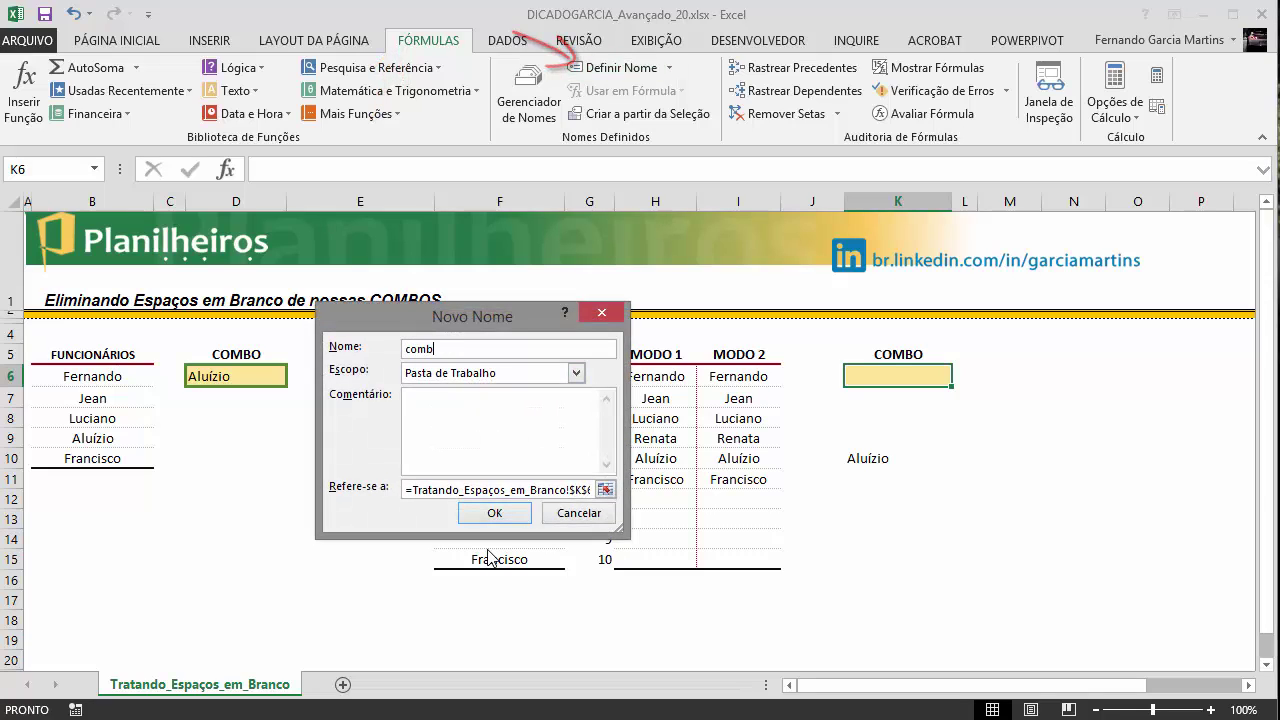
{"action": "type", "text": "funcionarios"}
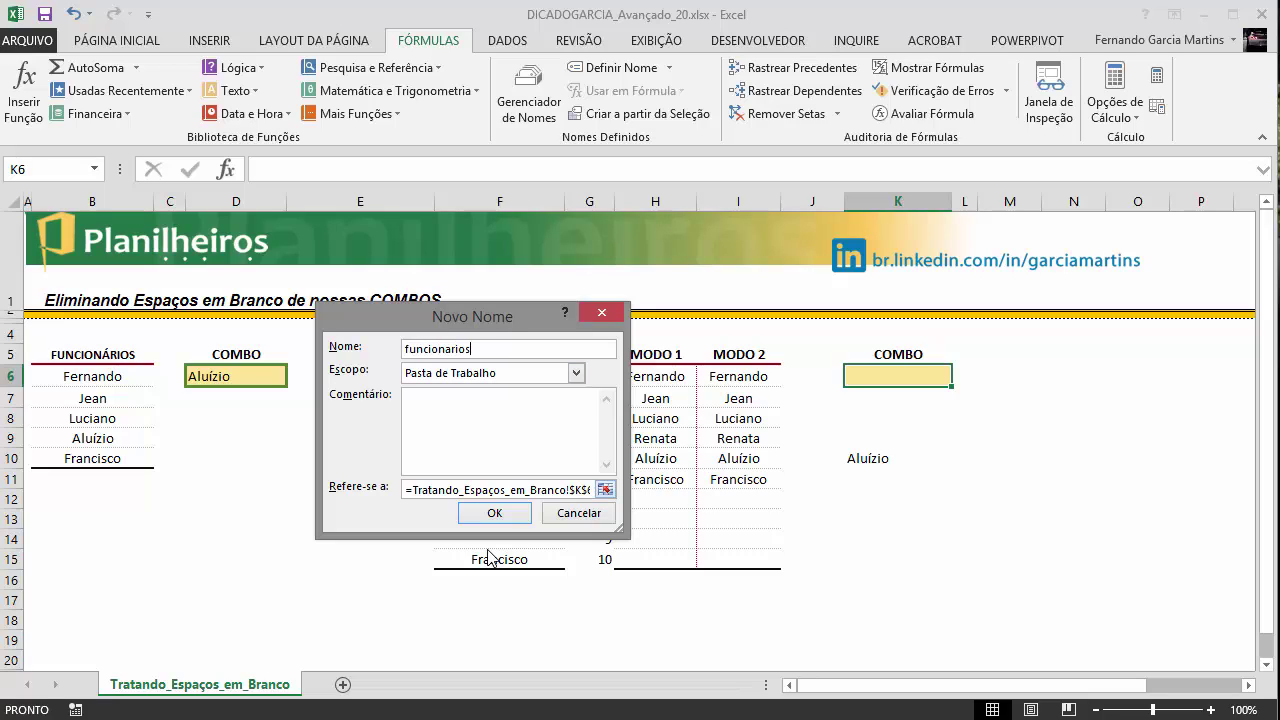
- Replace the name's reference with the copied formula =$I$6:ÍNDICE($I$6:$I$15;CONT.SE($I$6:$I$15;"?*")) and save the name
{"action": "key", "text": "Tab"}
{"action": "key", "text": "Tab"}
{"action": "key", "text": "Tab"}
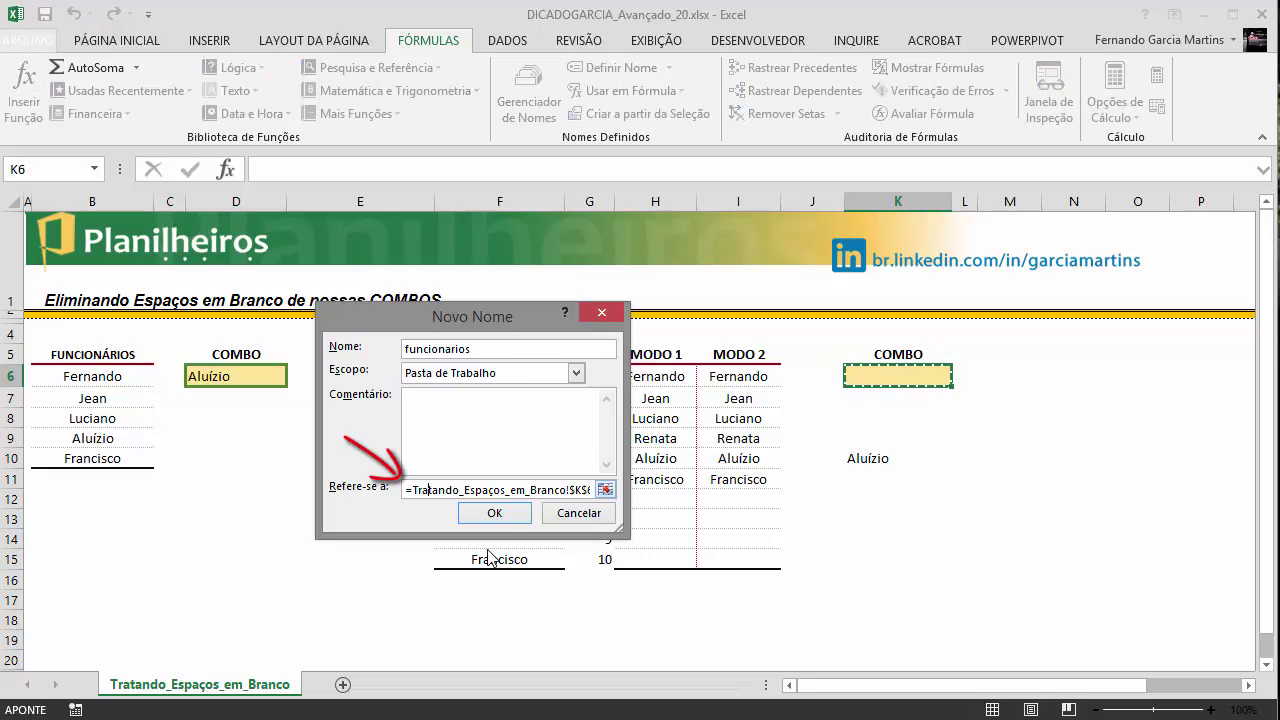
{"action": "key", "text": "Home"}
{"action": "key", "text": "End"}
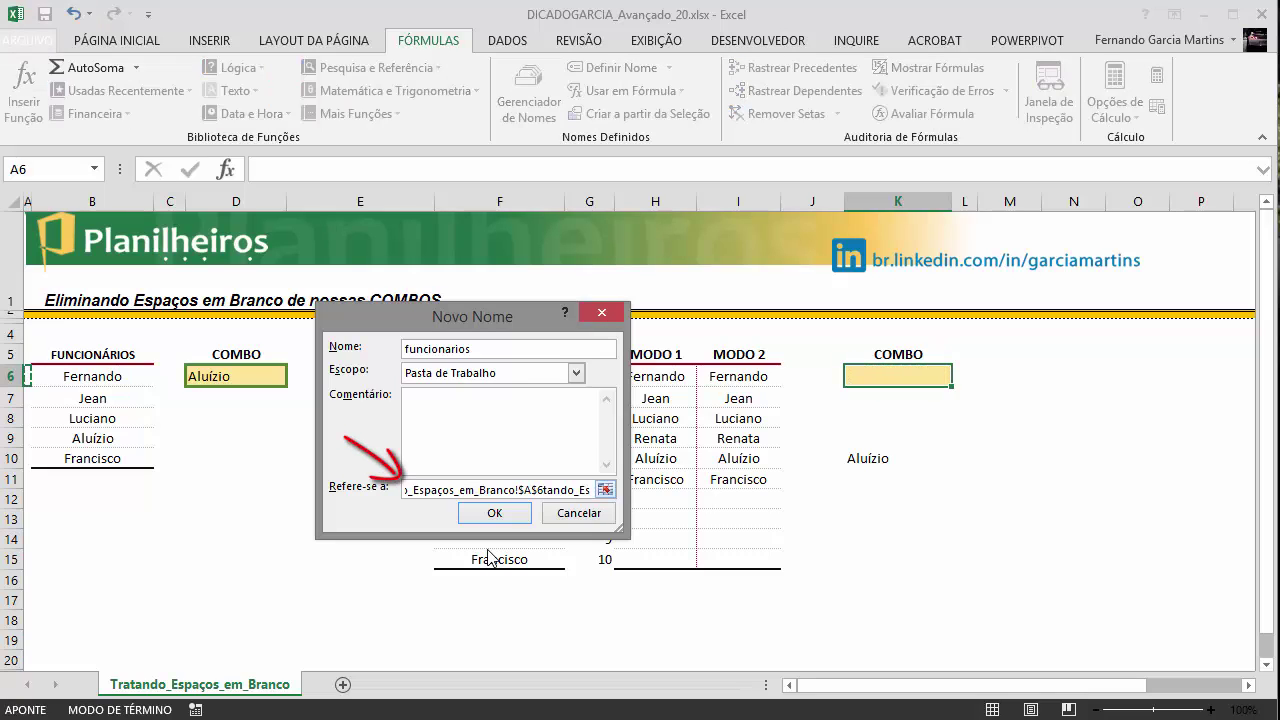
{"action": "key", "text": "ctrl+z"}
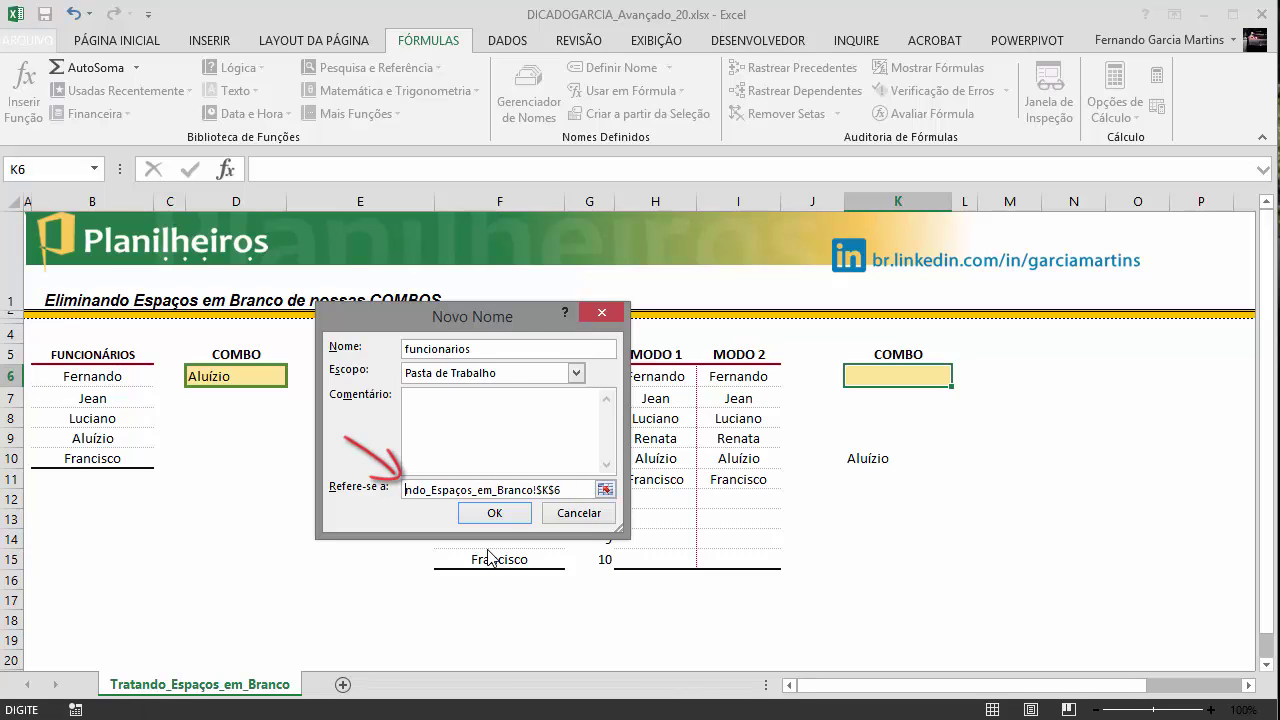
{"action": "key", "text": "Delete"}
{"action": "key", "text": "Delete"}
{"action": "key", "text": "Delete"}
{"action": "key", "text": "Delete"}
{"action": "key", "text": "Delete"}
{"action": "key", "text": "Delete"}
{"action": "key", "text": "Delete"}
{"action": "key", "text": "Delete"}
{"action": "key", "text": "Delete"}
{"action": "key", "text": "Delete"}
{"action": "key", "text": "Delete"}
{"action": "key", "text": "Delete"}
{"action": "key", "text": "Delete"}
{"action": "key", "text": "Delete"}
{"action": "key", "text": "Delete"}
{"action": "key", "text": "Delete"}
{"action": "key", "text": "Delete"}
{"action": "key", "text": "Delete"}
{"action": "key", "text": "Delete"}
{"action": "key", "text": "Delete"}
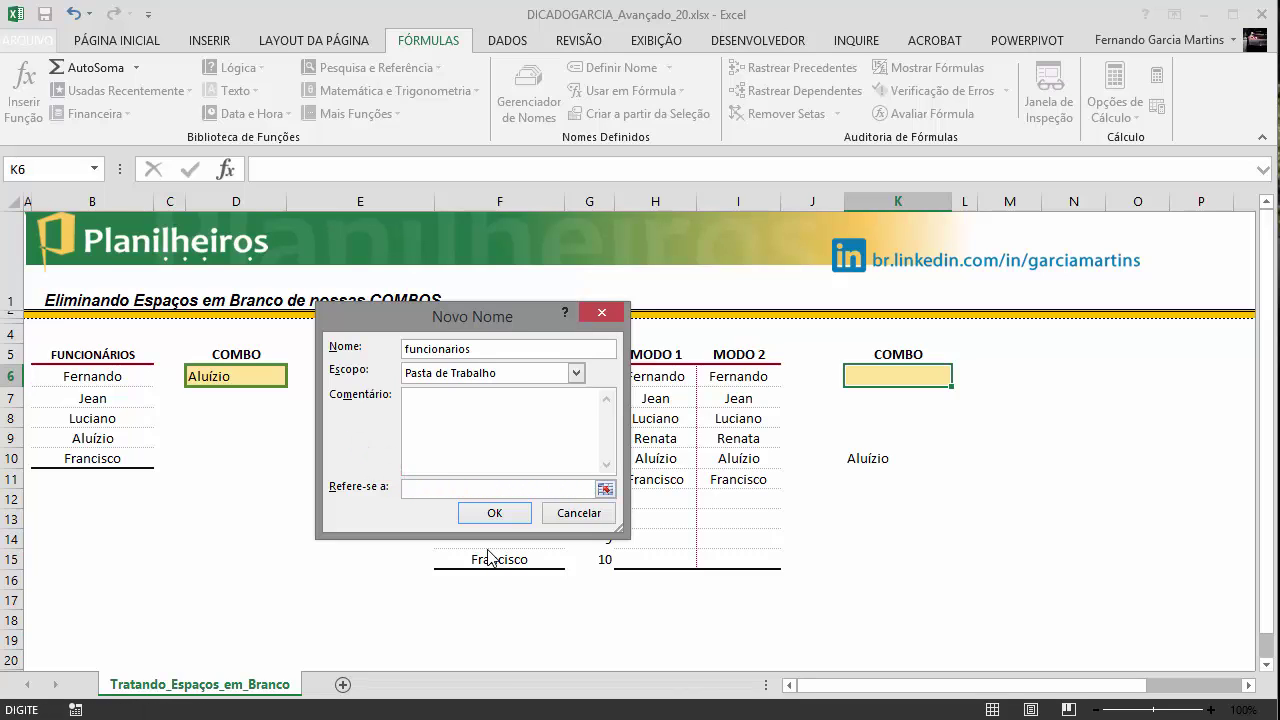
{"action": "key", "text": "ctrl+v"}
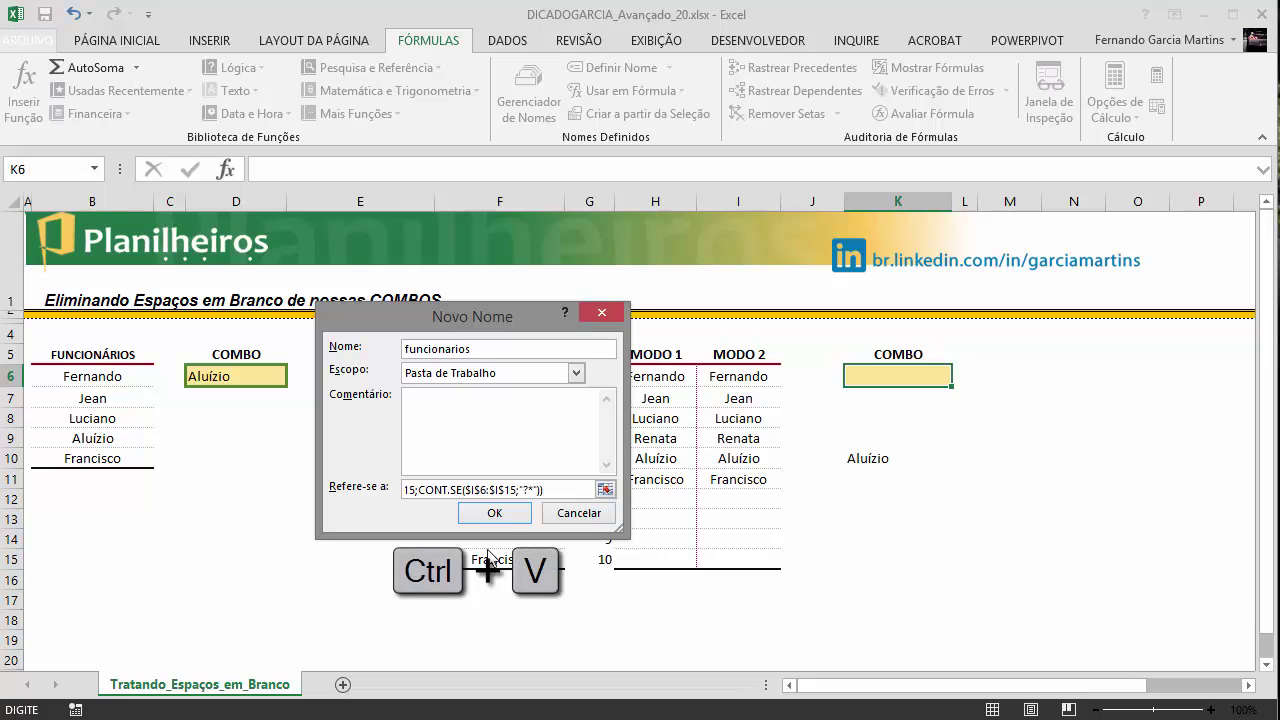
{"action": "key", "text": "shift+Home"}
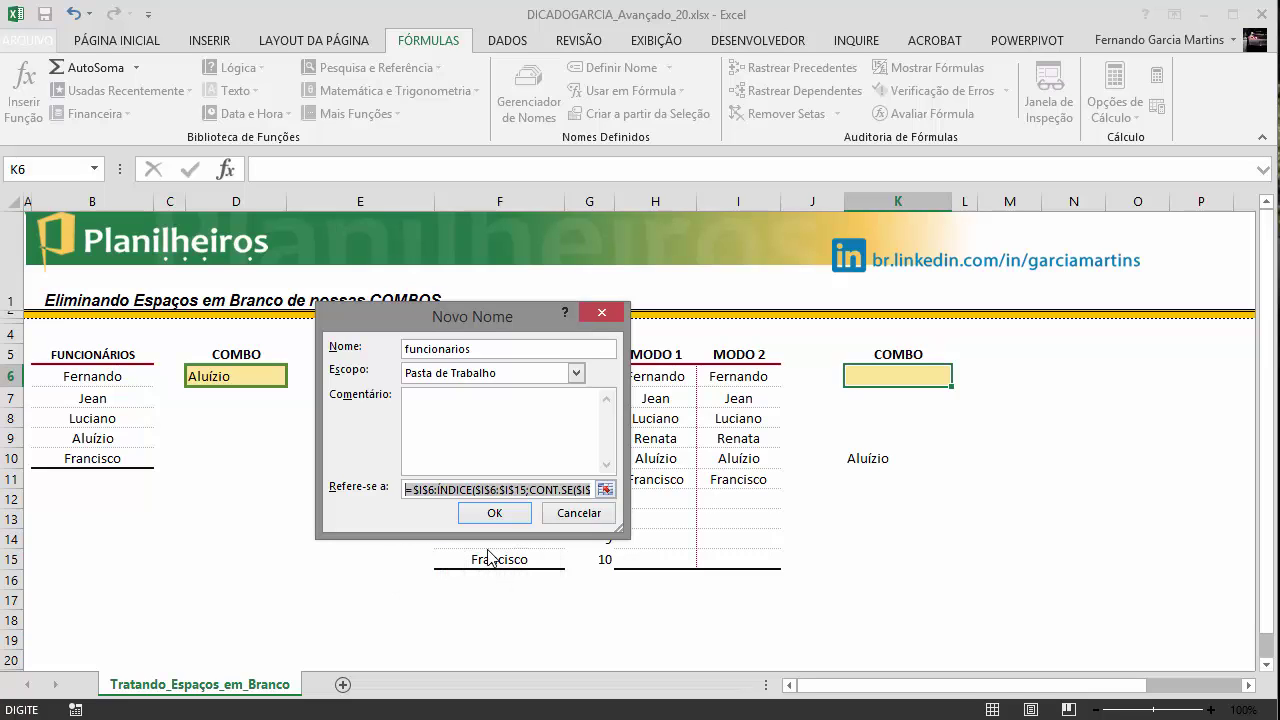
{"action": "key", "text": "Tab"}
{"action": "key", "text": "Return"}
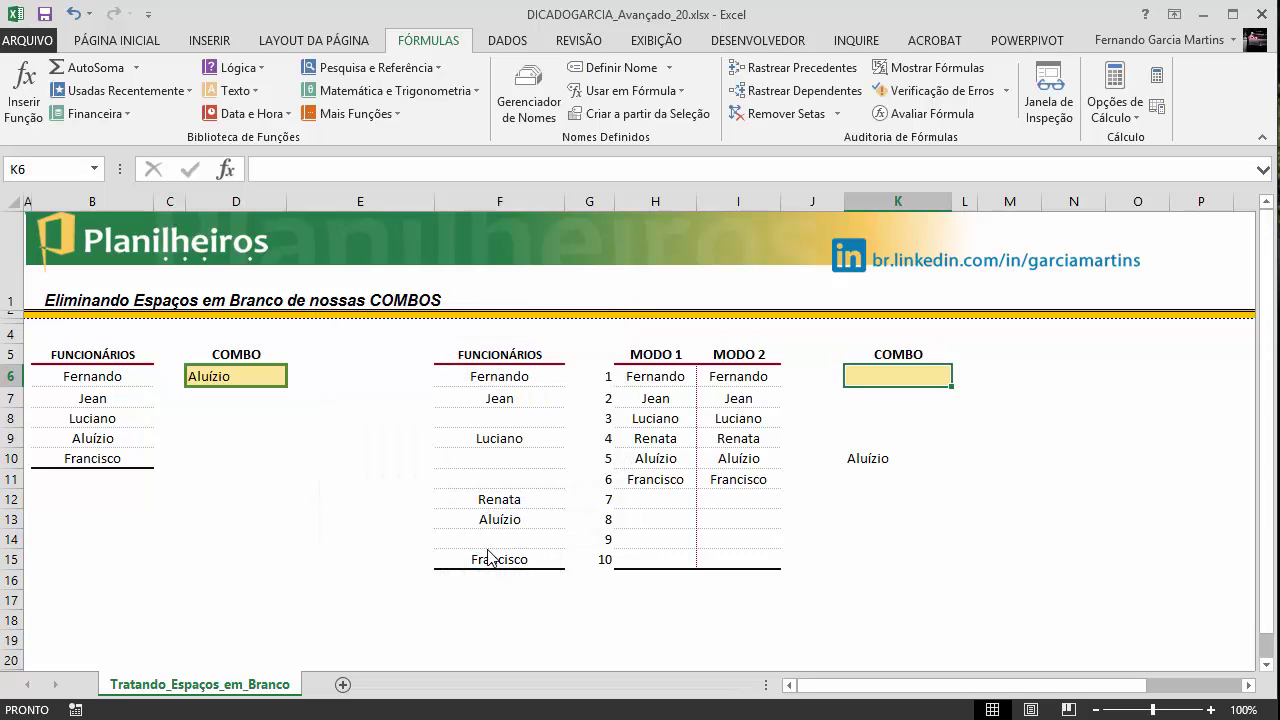
{"action": "key", "text": "alt+c"}
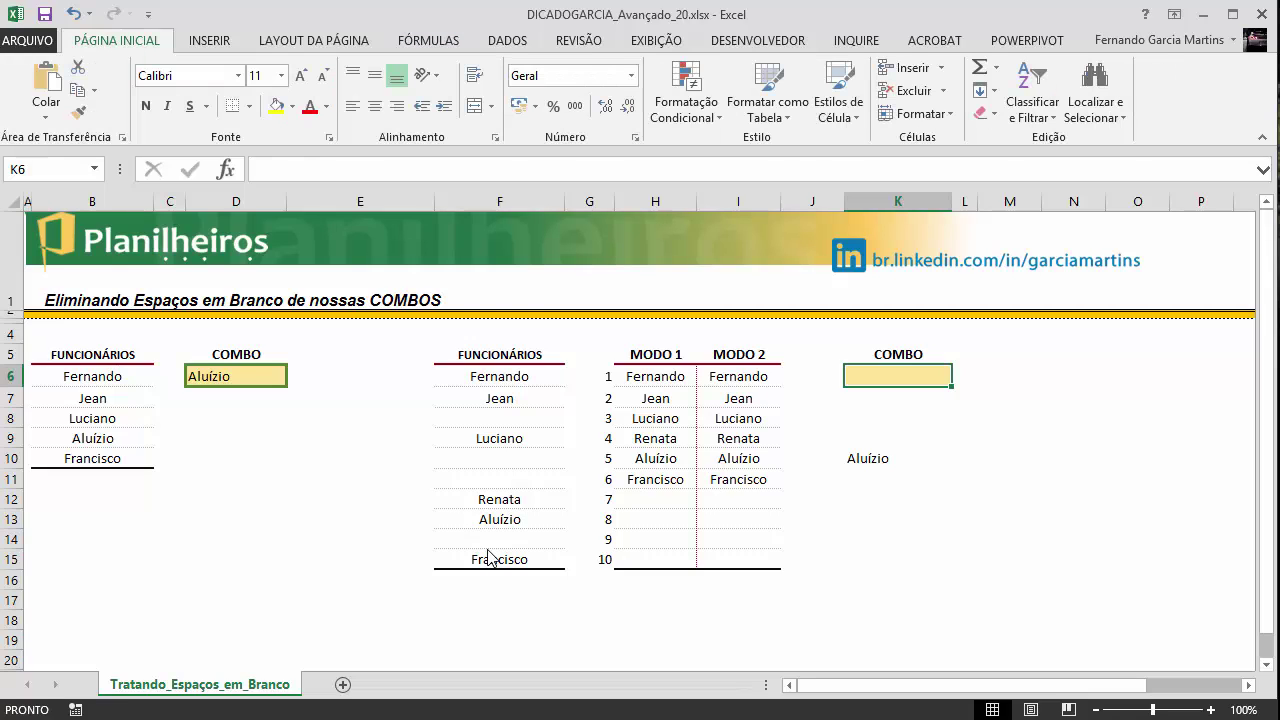
{"action": "key", "text": "Down"}
{"action": "key", "text": "Down"}
{"action": "key", "text": "Down"}
{"action": "key", "text": "Down"}
{"action": "key", "text": "Down"}
{"action": "key", "text": "Down"}
{"action": "key", "text": "Down"}
{"action": "key", "text": "Down"}
{"action": "key", "text": "Right"}
{"action": "key", "text": "Up"}
{"action": "key", "text": "Up"}
{"action": "key", "text": "Up"}
{"action": "key", "text": "Up"}
{"action": "key", "text": "Up"}
{"action": "key", "text": "Up"}
{"action": "key", "text": "Up"}
{"action": "key", "text": "Up"}
{"action": "key", "text": "Left"}
- Apply data validation to COMBO cell K6, allowing a Lista with =funcionarios as its source
{"action": "key", "text": "alt+s"}
{"action": "key", "text": "v"}
{"action": "key", "text": "v"}
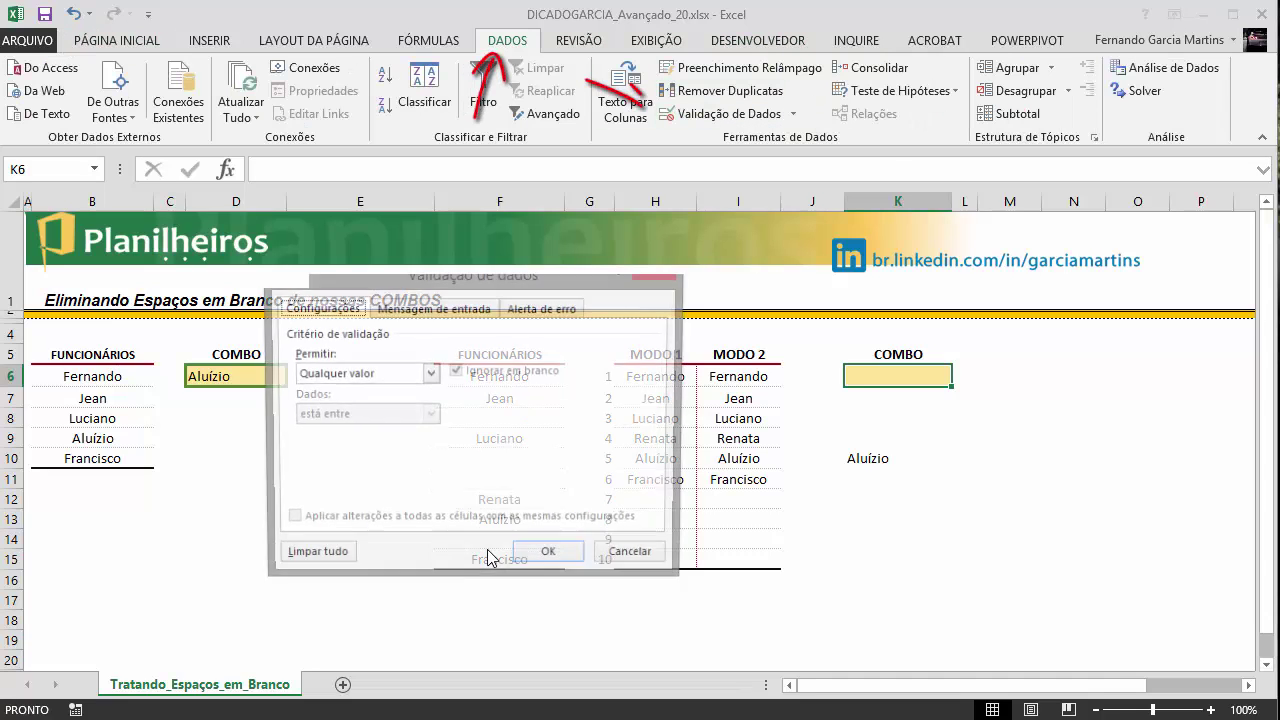
{"action": "key", "text": "alt+Down"}
{"action": "key", "text": "Down"}
{"action": "key", "text": "Down"}
{"action": "key", "text": "Down"}
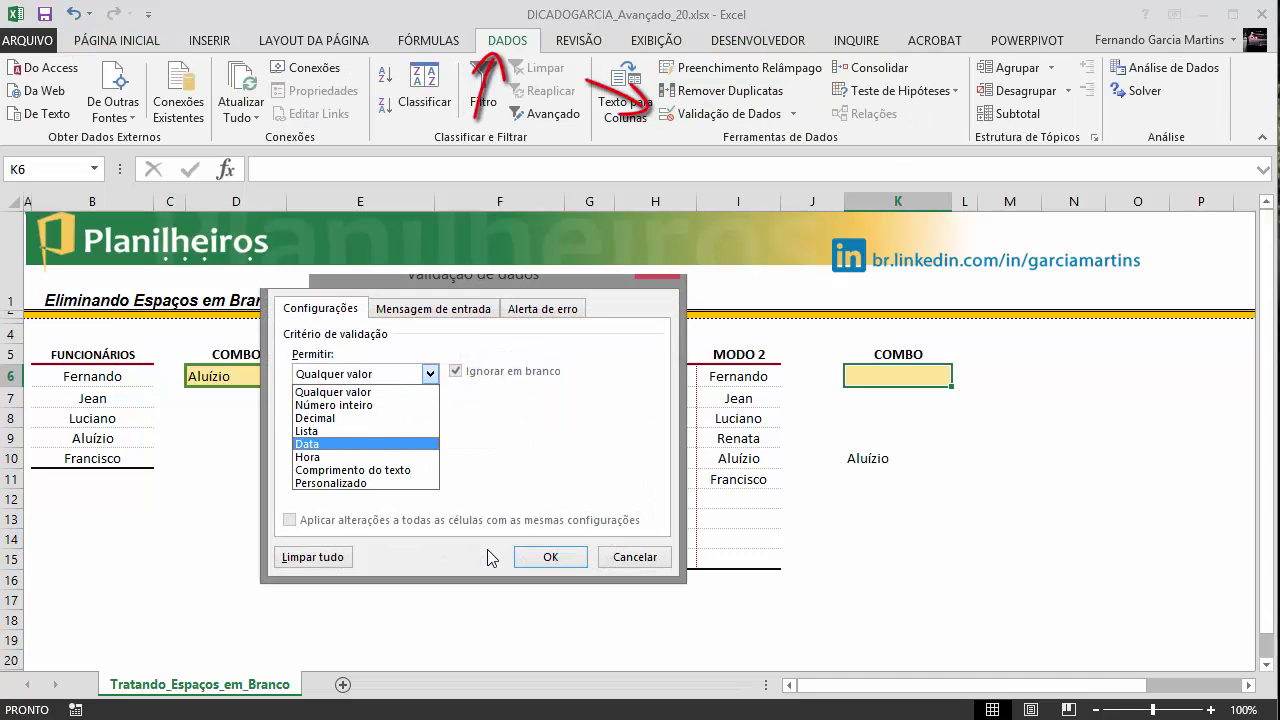
{"action": "key", "text": "Return"}
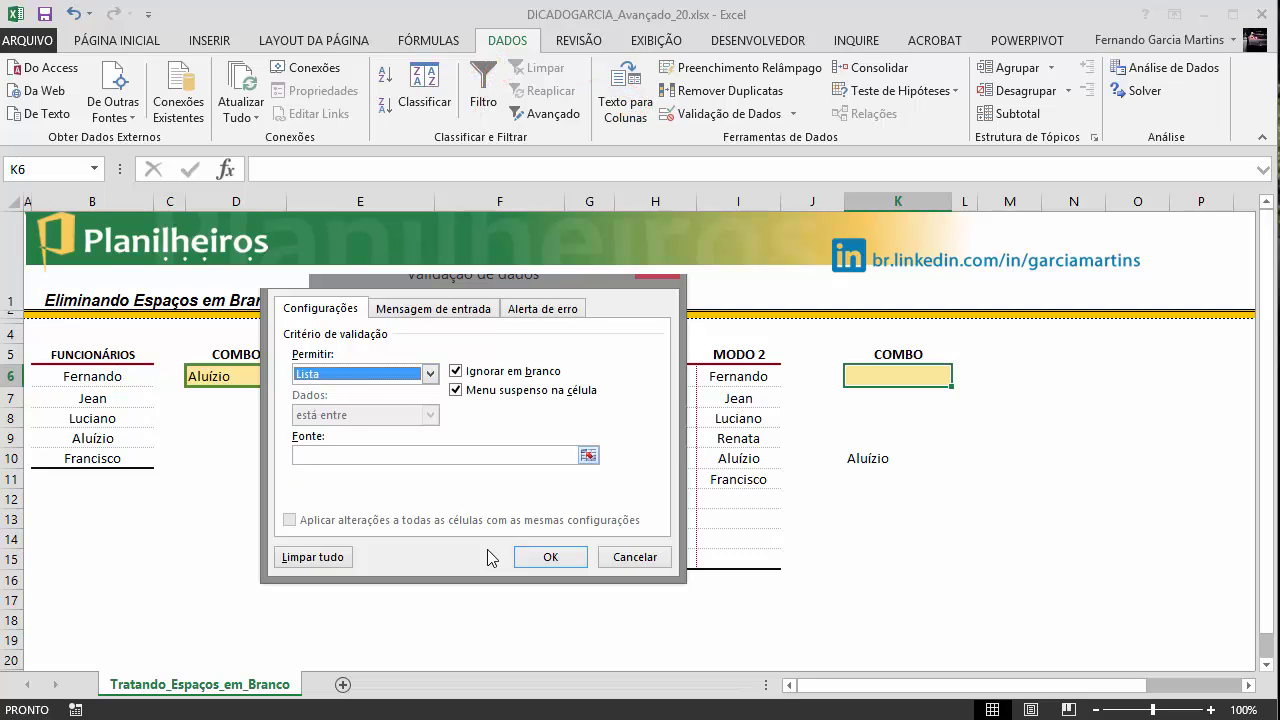
{"action": "key", "text": "alt+f"}
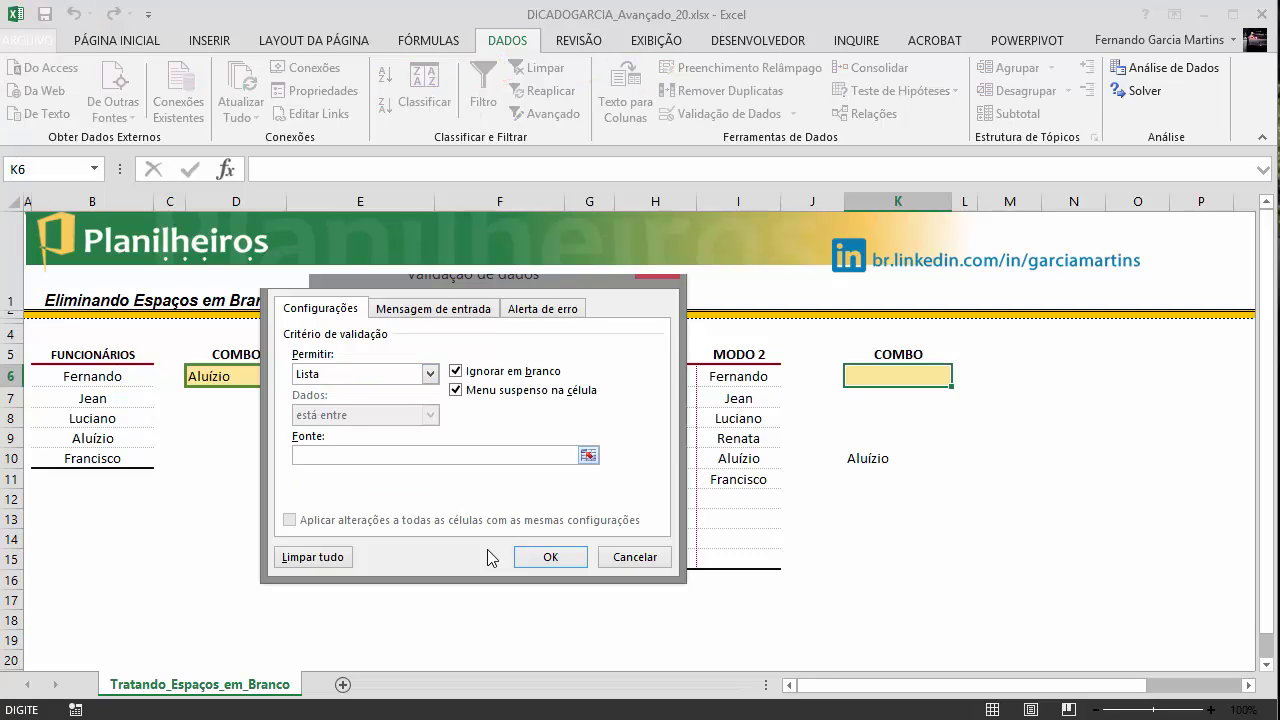
{"action": "type", "text": "=funcionarios"}
{"action": "key", "text": "Return"}
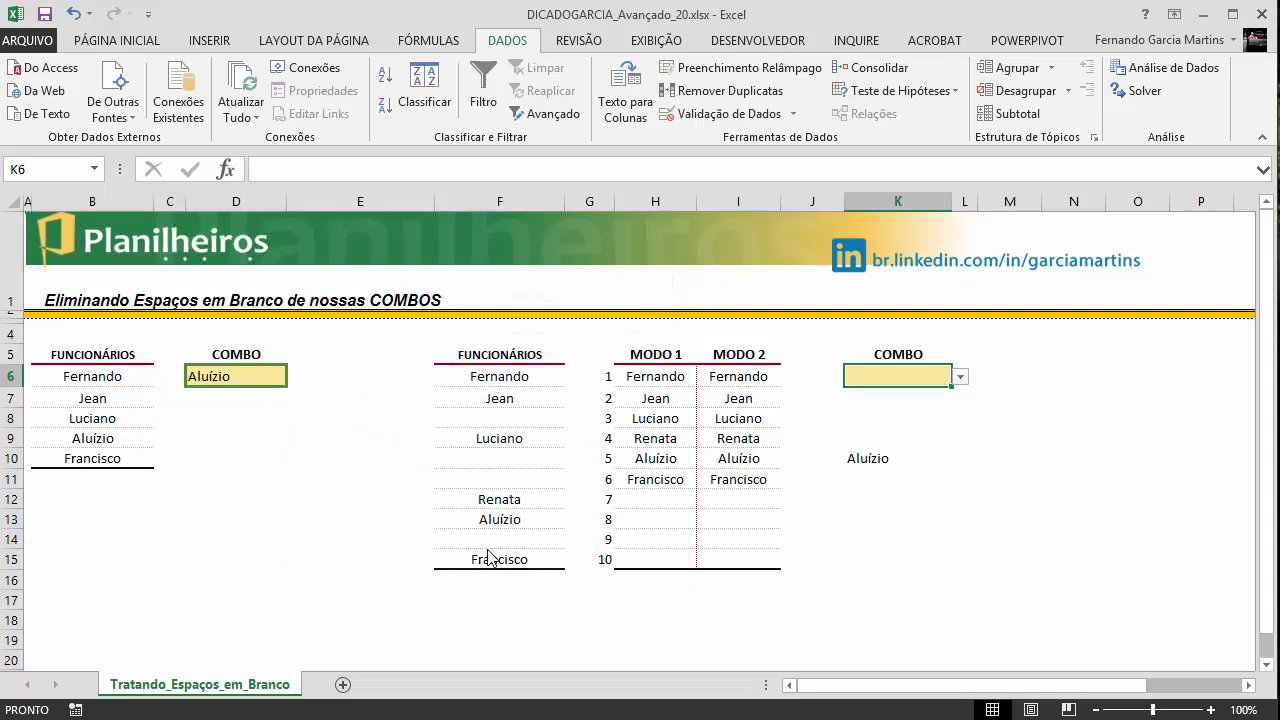
{"action": "key", "text": "Right"}
{"action": "key", "text": "Right"}
{"action": "key", "text": "Down"}
{"action": "key", "text": "Down"}
{"action": "key", "text": "Down"}
{"action": "key", "text": "Down"}
{"action": "key", "text": "Up"}
{"action": "key", "text": "Up"}
{"action": "key", "text": "Up"}
{"action": "key", "text": "Up"}
{"action": "key", "text": "Left"}
{"action": "key", "text": "Left"}
- Open the drop-down list in K6 and go through its entries to check for blanks, closing it without choosing any
{"action": "key", "text": "alt+Down"}
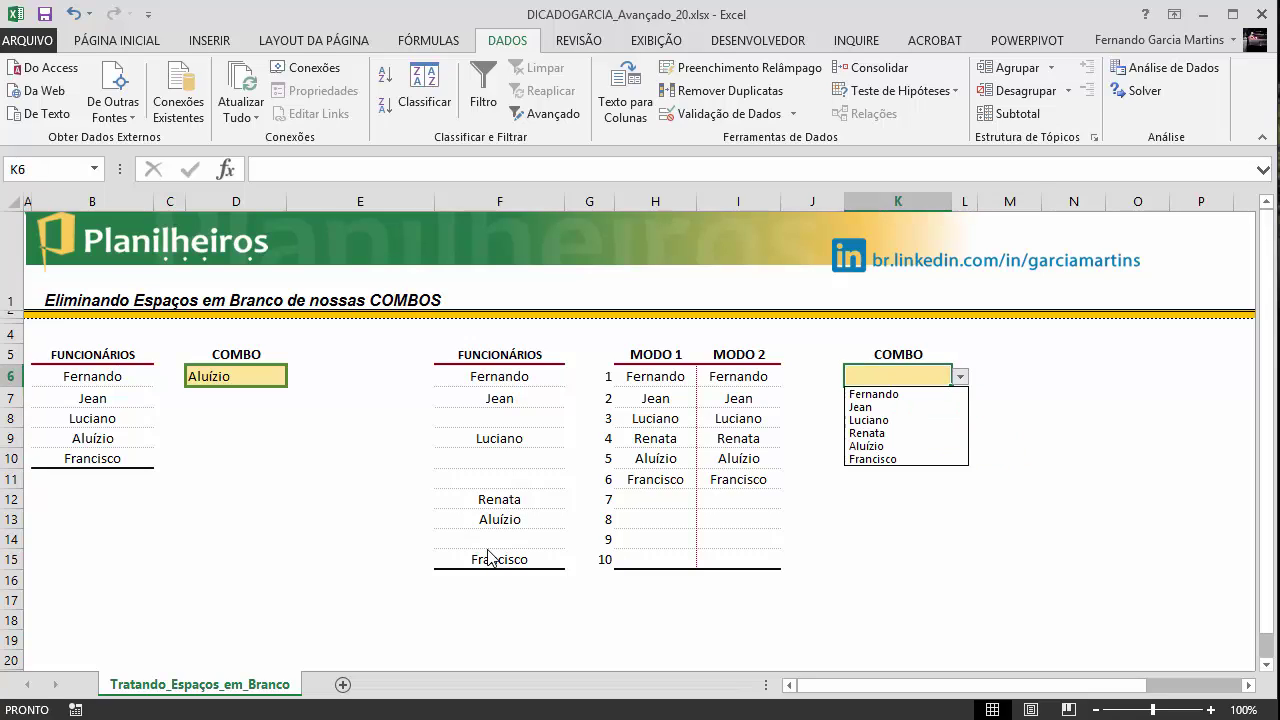
{"action": "key", "text": "Down"}
{"action": "key", "text": "Down"}
{"action": "key", "text": "Down"}
{"action": "key", "text": "Down"}
{"action": "key", "text": "Down"}
{"action": "key", "text": "Down"}
{"action": "key", "text": "Up"}
{"action": "key", "text": "Up"}
{"action": "key", "text": "Up"}
{"action": "key", "text": "Up"}
{"action": "key", "text": "Up"}
{"action": "key", "text": "Down"}
{"action": "key", "text": "Down"}
{"action": "key", "text": "Down"}
{"action": "key", "text": "Down"}
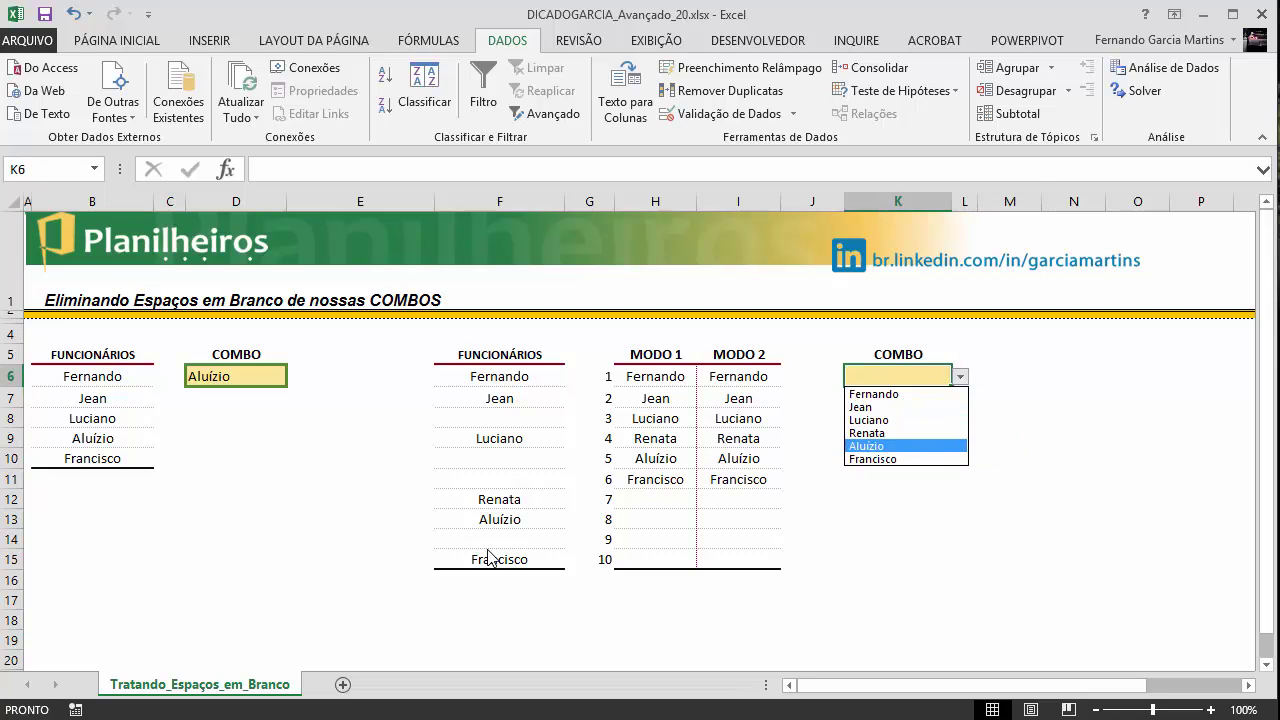
{"action": "key", "text": "Down"}
{"action": "key", "text": "Up"}
{"action": "key", "text": "Up"}
{"action": "key", "text": "Up"}
{"action": "key", "text": "Up"}
{"action": "key", "text": "Up"}
{"action": "key", "text": "Down"}
{"action": "key", "text": "Down"}
{"action": "key", "text": "Down"}
{"action": "key", "text": "Down"}
{"action": "key", "text": "Down"}
{"action": "key", "text": "Escape"}
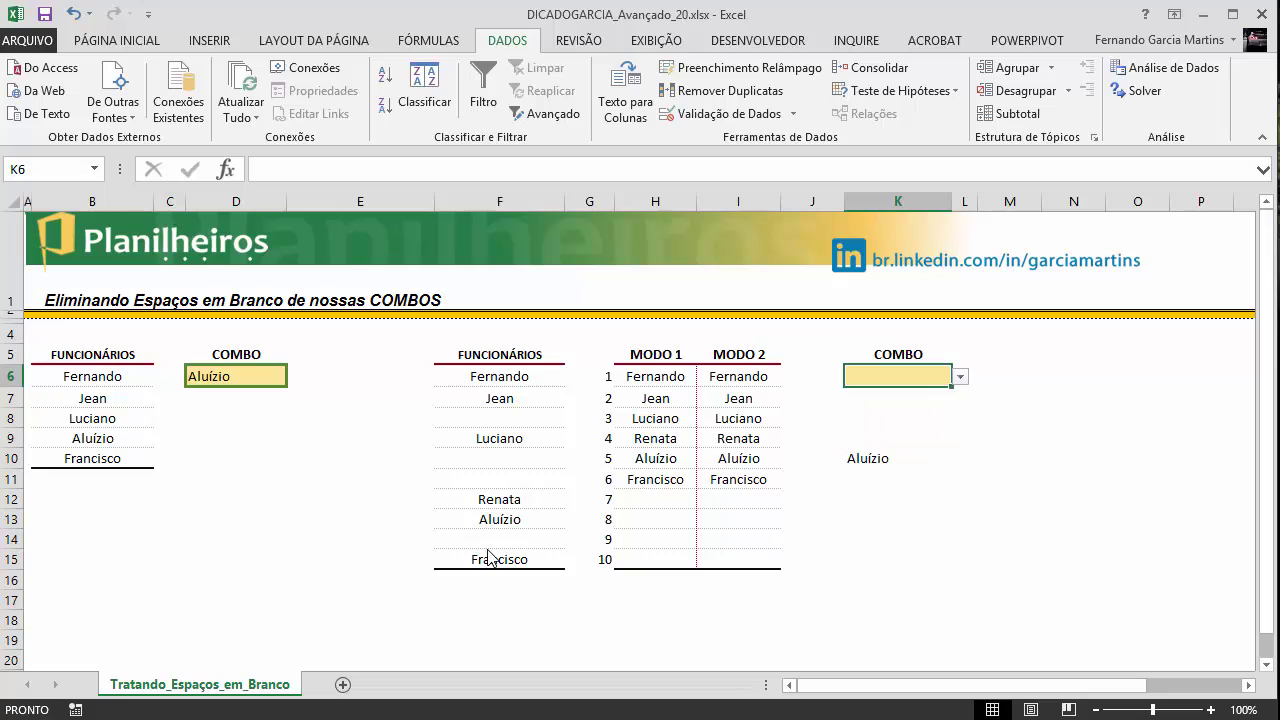
- Clear the employee name in cell F12 of the gapped FUNCIONÁRIOS list
{"action": "key", "text": "Left"}
{"action": "key", "text": "Left"}
{"action": "key", "text": "Left"}
{"action": "key", "text": "Left"}
{"action": "key", "text": "Left"}
{"action": "key", "text": "Down"}
{"action": "key", "text": "Down"}
{"action": "key", "text": "Down"}
{"action": "key", "text": "Down"}
{"action": "key", "text": "Down"}
{"action": "key", "text": "Down"}
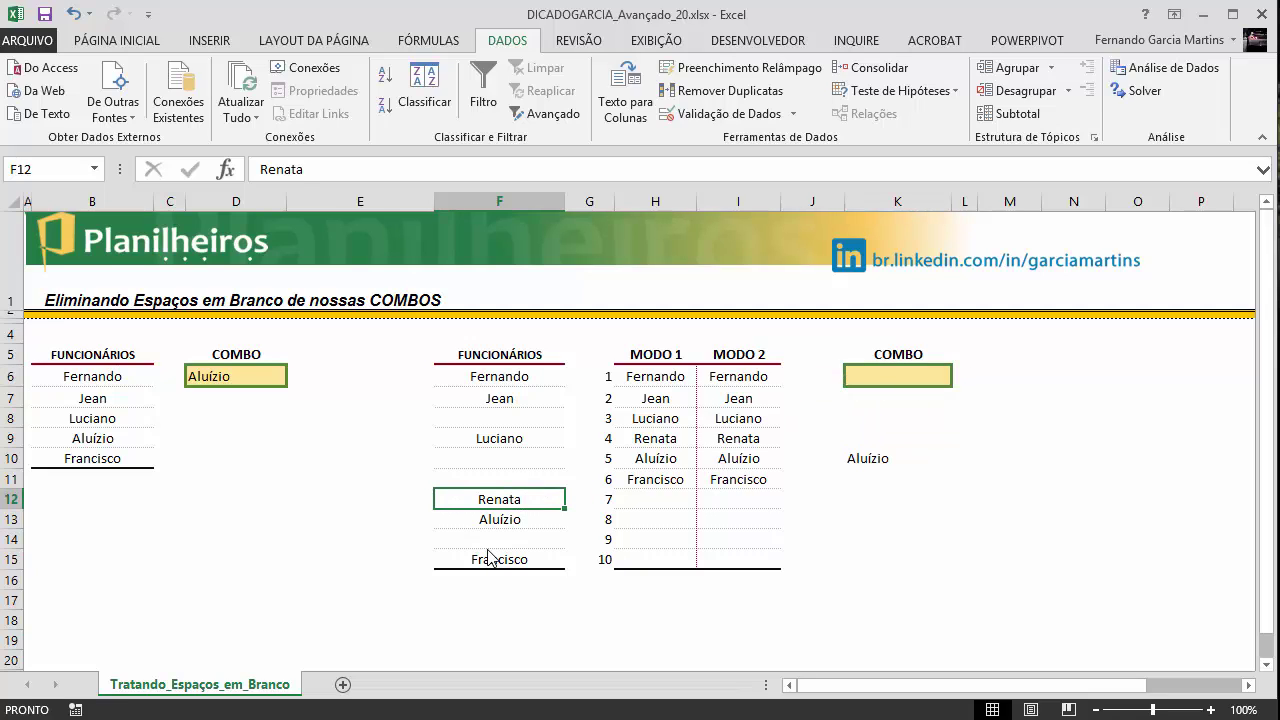
{"action": "key", "text": "Delete"}
- Open the drop-down list in COMBO cell K6 and check all its entries for blanks, closing it without choosing any
{"action": "key", "text": "Right"}
{"action": "key", "text": "Right"}
{"action": "key", "text": "Right"}
{"action": "key", "text": "Right"}
{"action": "key", "text": "Right"}
{"action": "key", "text": "Up"}
{"action": "key", "text": "Up"}
{"action": "key", "text": "Up"}
{"action": "key", "text": "Up"}
{"action": "key", "text": "Up"}
{"action": "key", "text": "Up"}
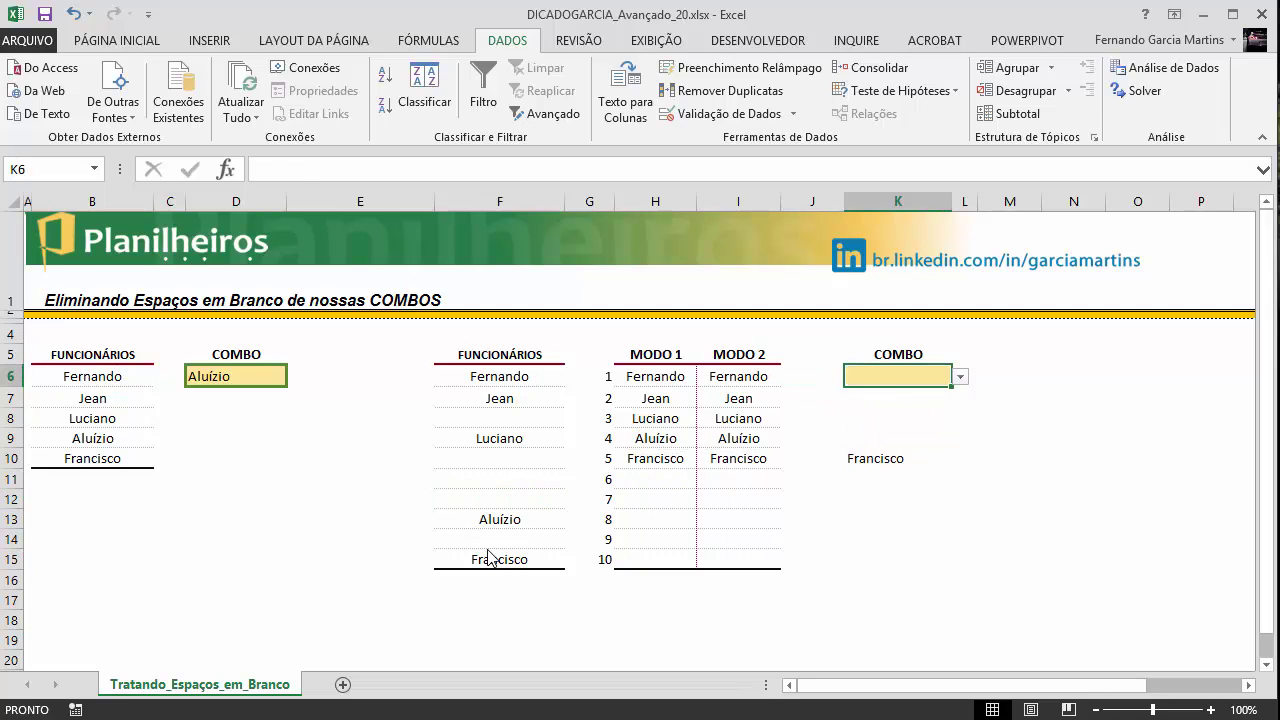
{"action": "key", "text": "alt+Down"}
{"action": "key", "text": "Down"}
{"action": "key", "text": "Down"}
{"action": "key", "text": "Down"}
{"action": "key", "text": "Down"}
{"action": "key", "text": "Up"}
{"action": "key", "text": "Up"}
{"action": "key", "text": "Up"}
{"action": "key", "text": "Up"}
{"action": "key", "text": "Down"}
{"action": "key", "text": "Down"}
{"action": "key", "text": "Down"}
{"action": "key", "text": "Down"}
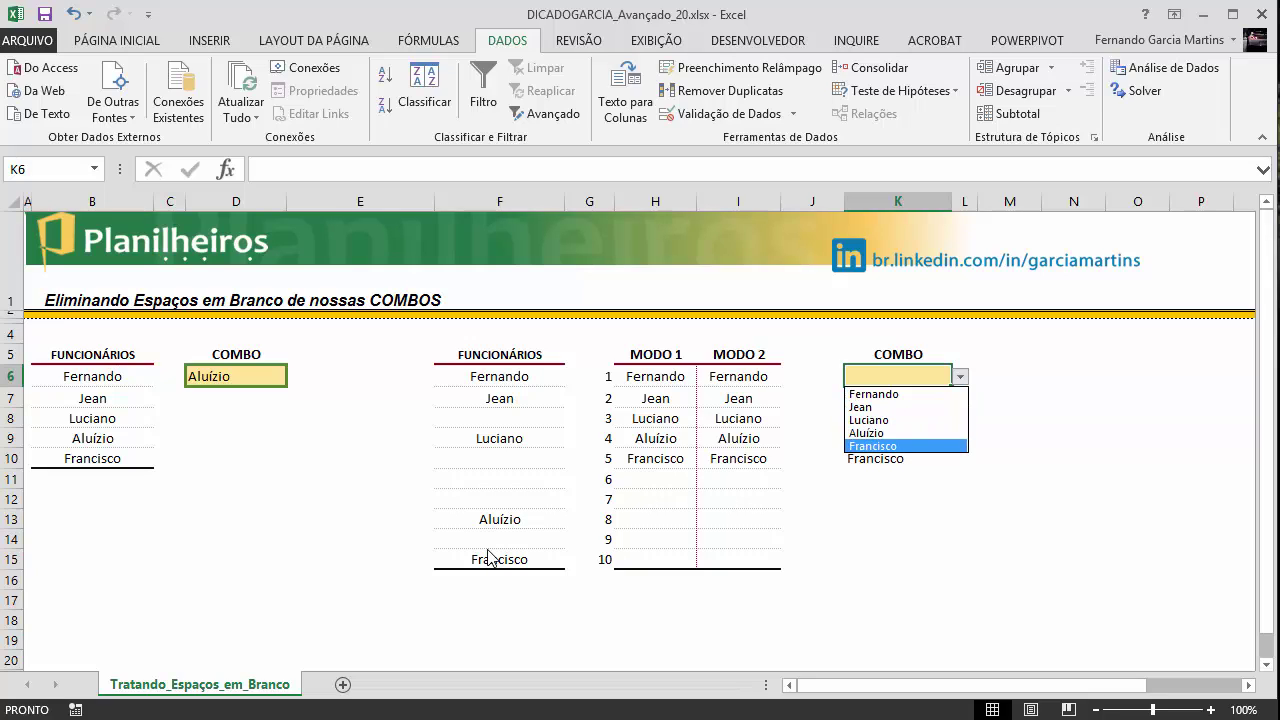
{"action": "key", "text": "Up"}
{"action": "key", "text": "Up"}
{"action": "key", "text": "Up"}
{"action": "key", "text": "Down"}
{"action": "key", "text": "Down"}
{"action": "key", "text": "Down"}
{"action": "key", "text": "Escape"}
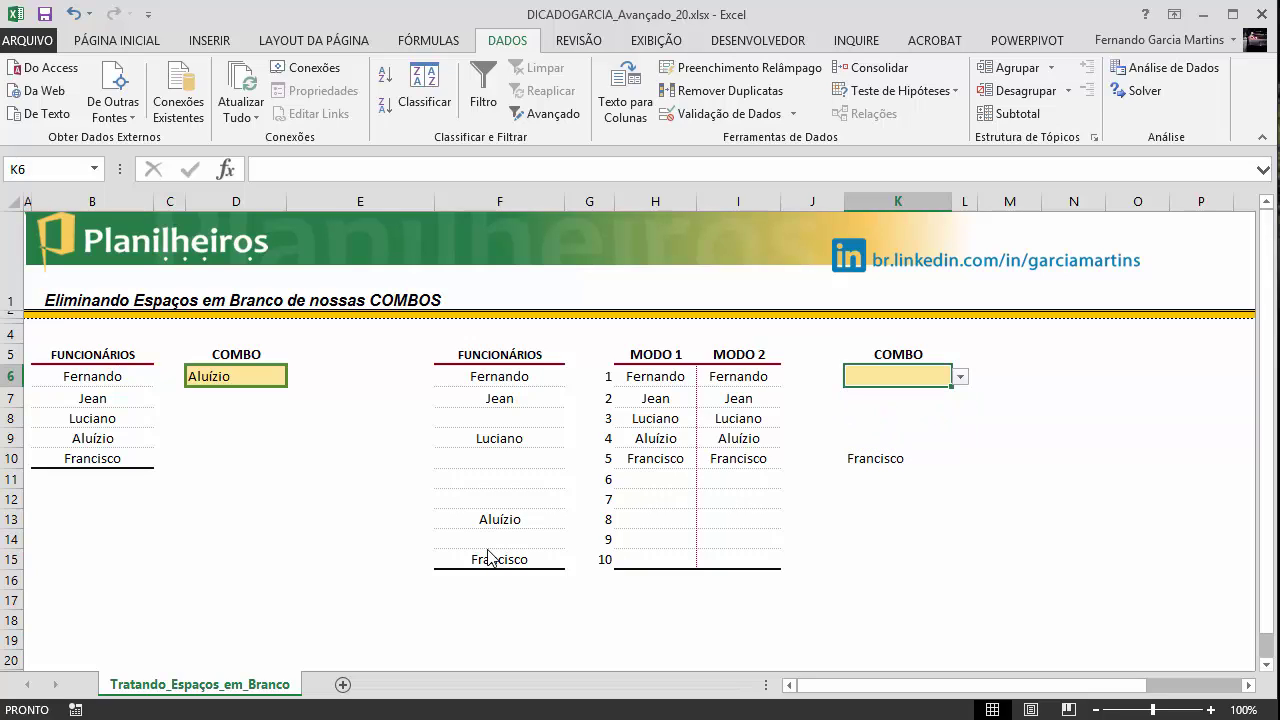
- Review the ÍNDICE/CONT.SE formula in cell K10
{"action": "key", "text": "Down"}
{"action": "key", "text": "Down"}
{"action": "key", "text": "Down"}
{"action": "key", "text": "Down"}
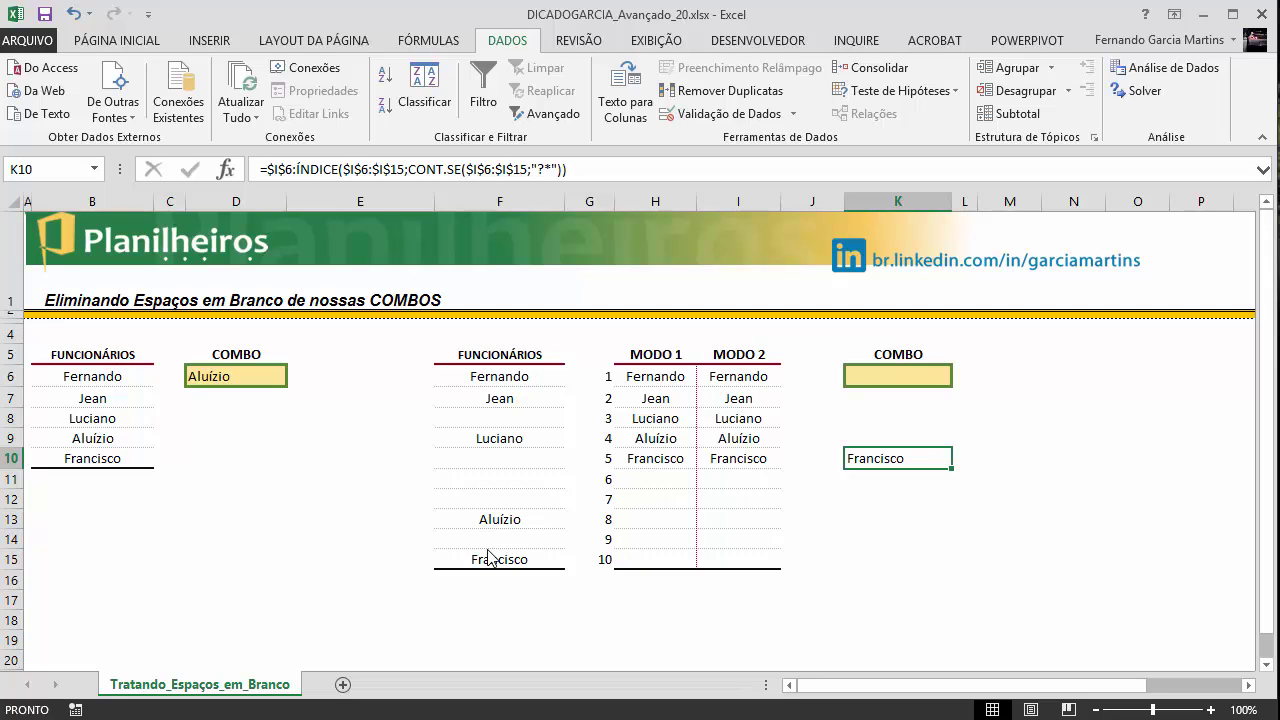
- Test the drop-down in COMBO cell K6 by choosing its fourth entry and replacing it with the second
{"action": "key", "text": "Up"}
{"action": "key", "text": "Up"}
{"action": "key", "text": "Up"}
{"action": "key", "text": "Up"}
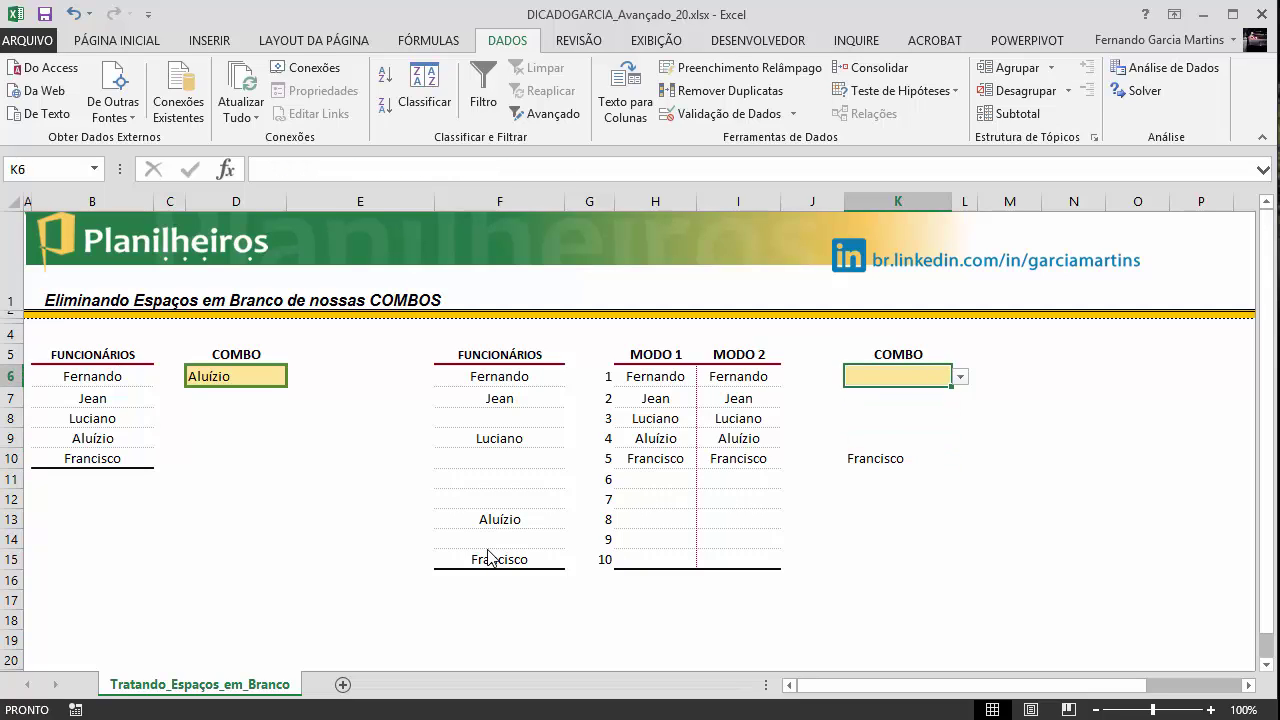
{"action": "key", "text": "alt+Down"}
{"action": "key", "text": "Down"}
{"action": "key", "text": "Down"}
{"action": "key", "text": "Down"}
{"action": "key", "text": "Down"}
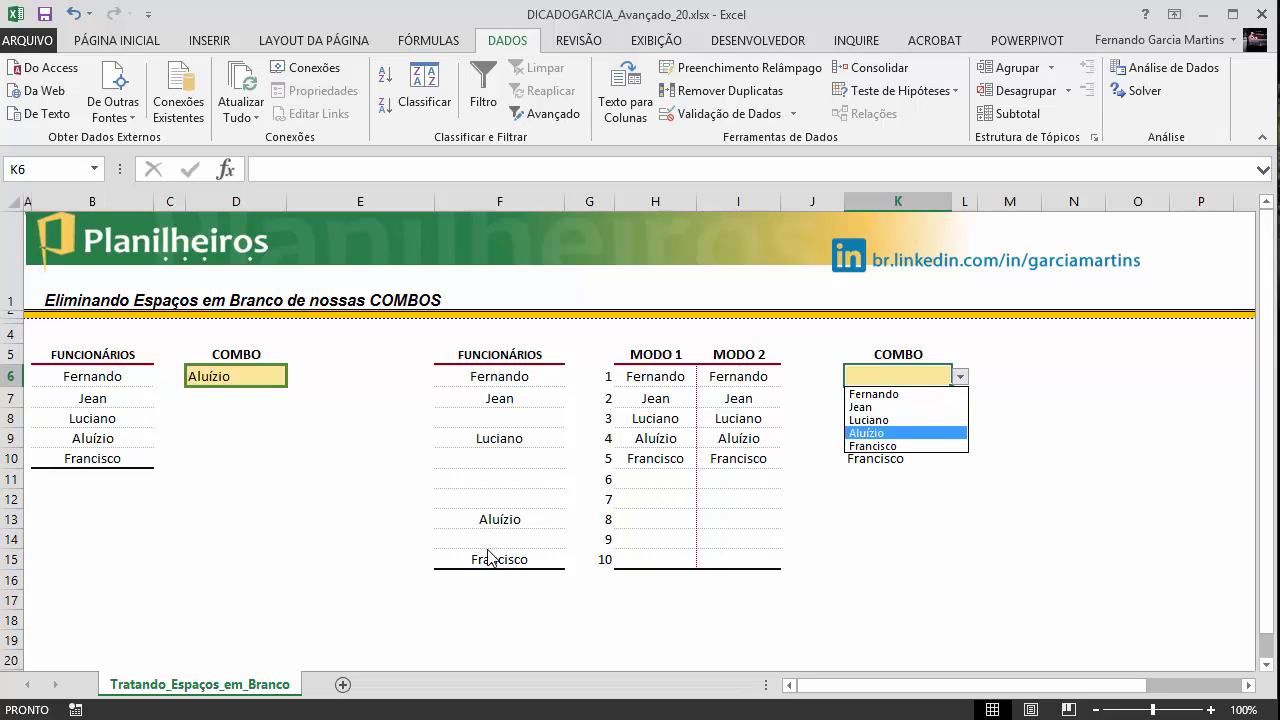
{"action": "key", "text": "Return"}
{"action": "key", "text": "alt+Down"}
{"action": "key", "text": "Up"}
{"action": "key", "text": "Up"}
{"action": "key", "text": "Return"}
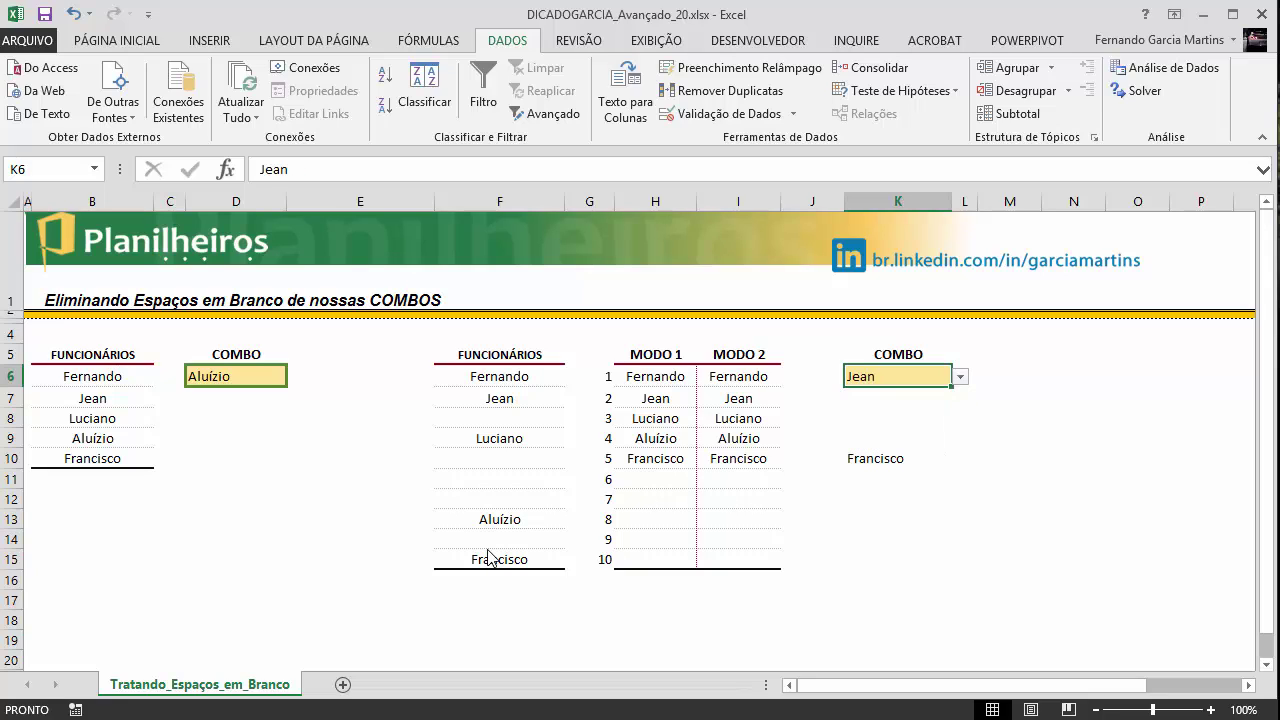
- Try other entries in K6's drop-down, settle on the first employee in the list, and select empty cell M10
{"action": "key", "text": "alt+Down"}
{"action": "key", "text": "Down"}
{"action": "key", "text": "Down"}
{"action": "key", "text": "Return"}
{"action": "key", "text": "alt+Down"}
{"action": "key", "text": "Down"}
{"action": "key", "text": "Down"}
{"action": "key", "text": "Down"}
{"action": "key", "text": "Down"}
{"action": "key", "text": "Return"}
{"action": "key", "text": "alt+Down"}
{"action": "key", "text": "Return"}
{"action": "key", "text": "ctrl+End"}
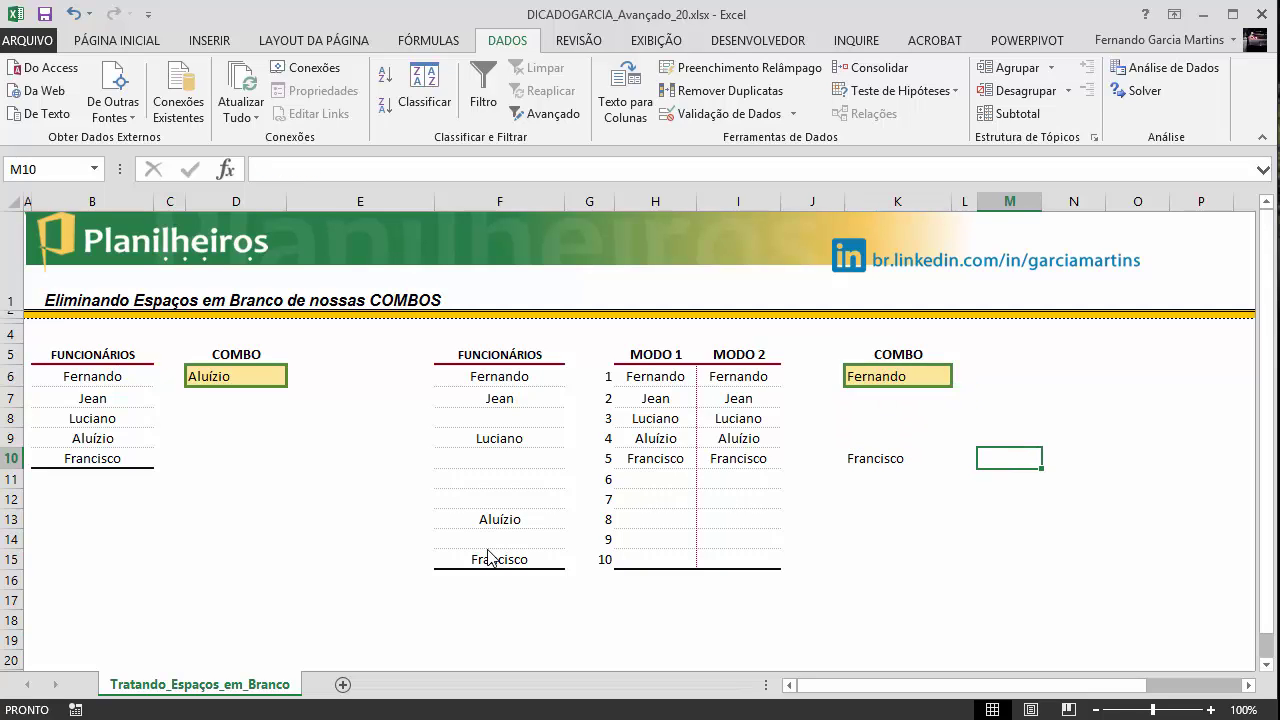